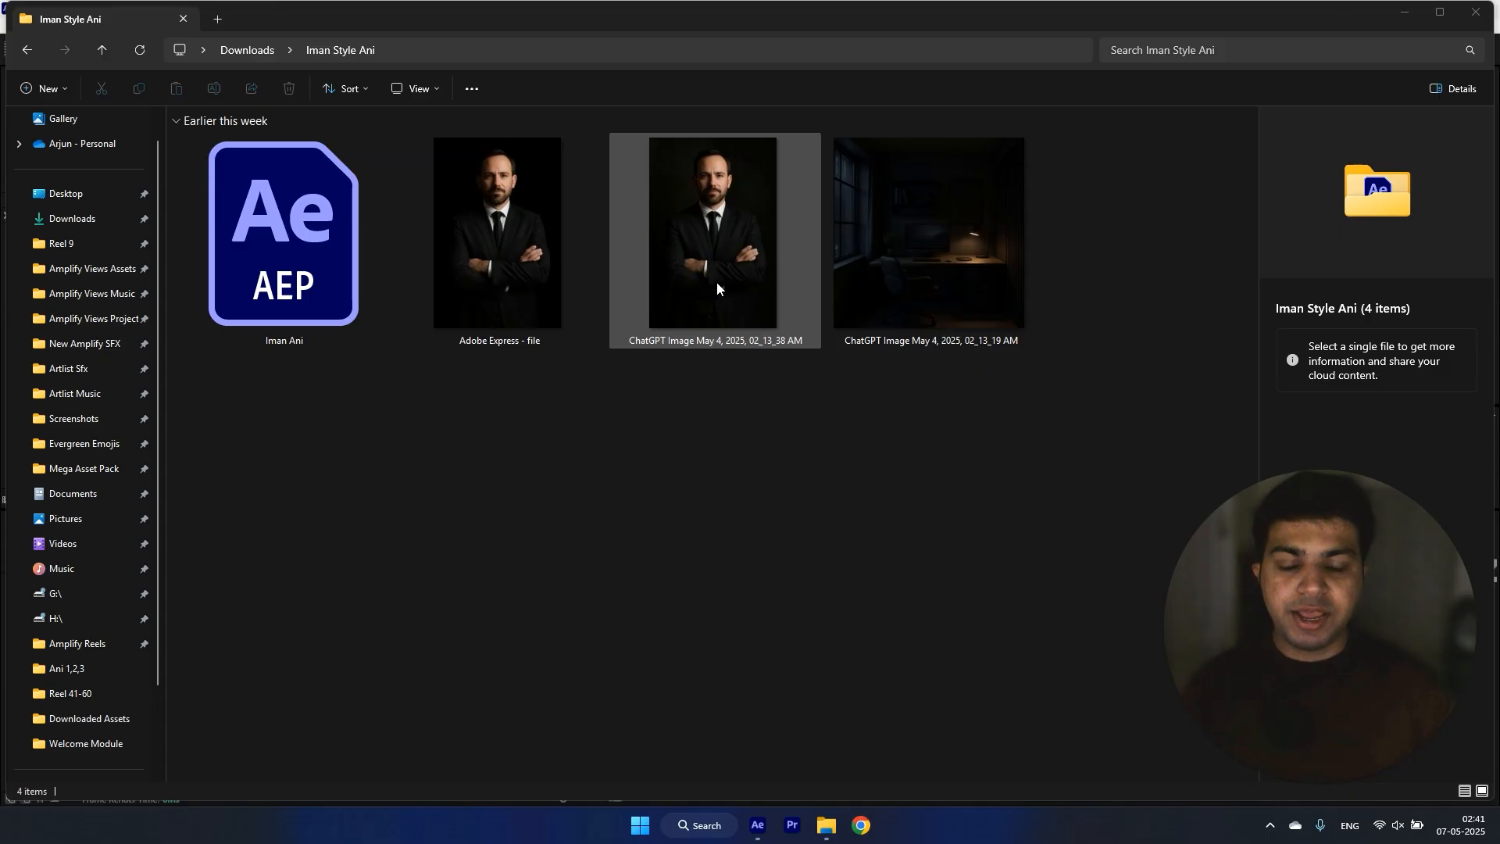
Step: Examine the dark office background and the two portrait images in the Iman Style Ani folder
click(971, 248)
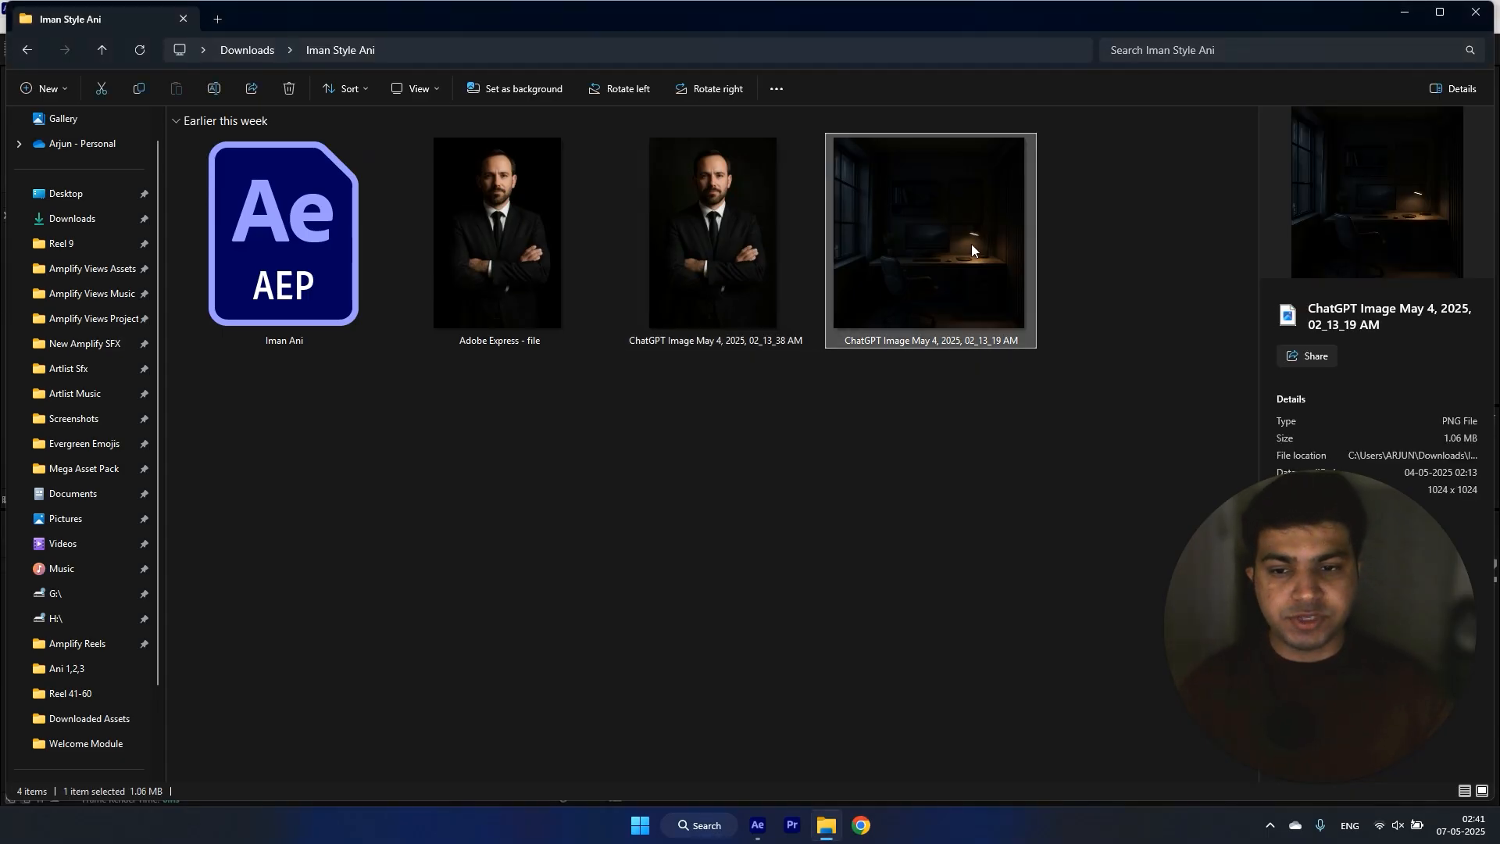
click(537, 302)
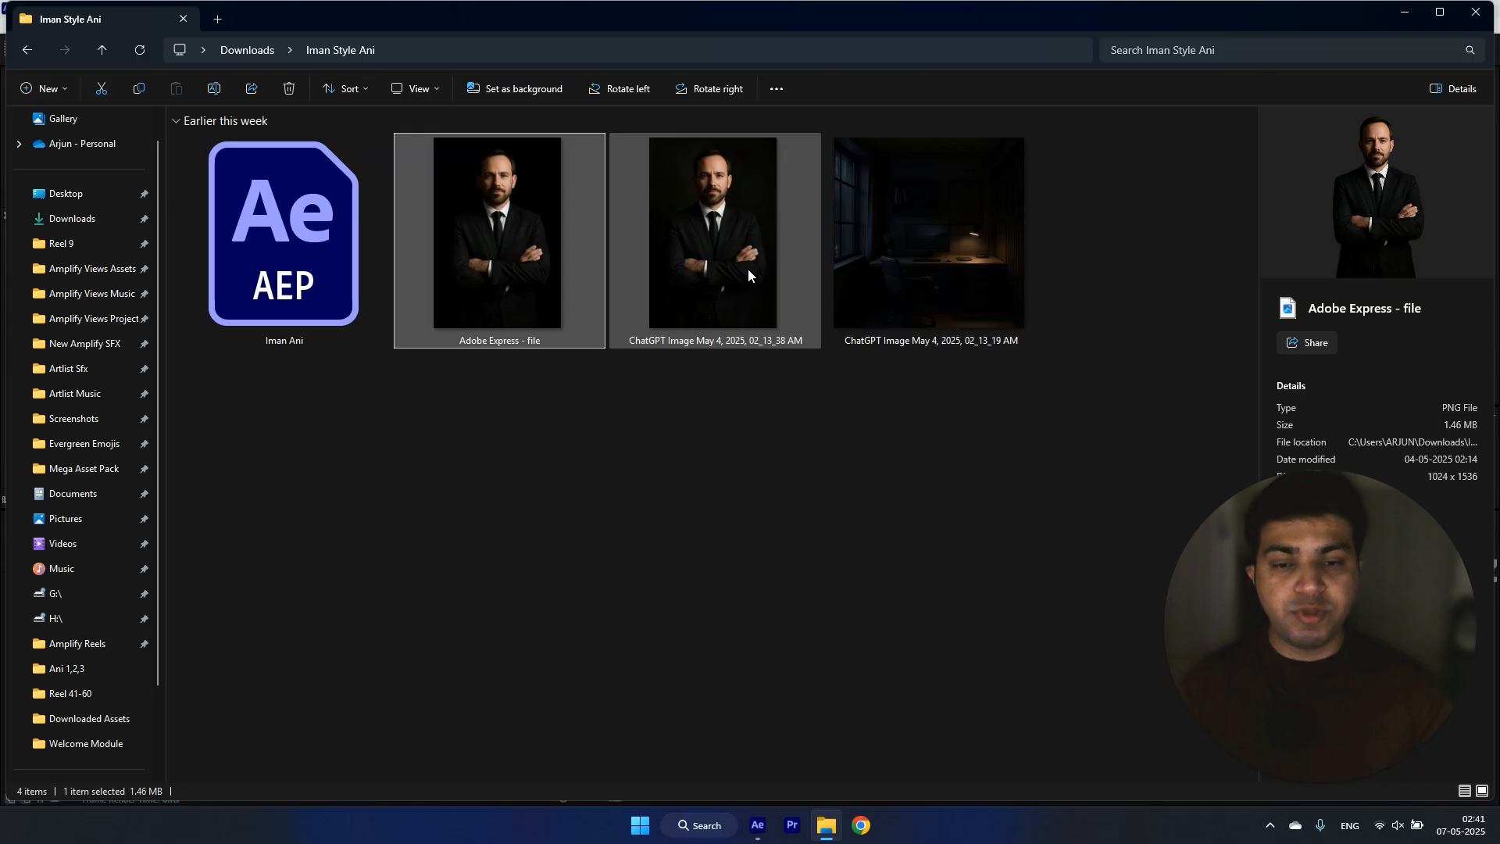
click(748, 273)
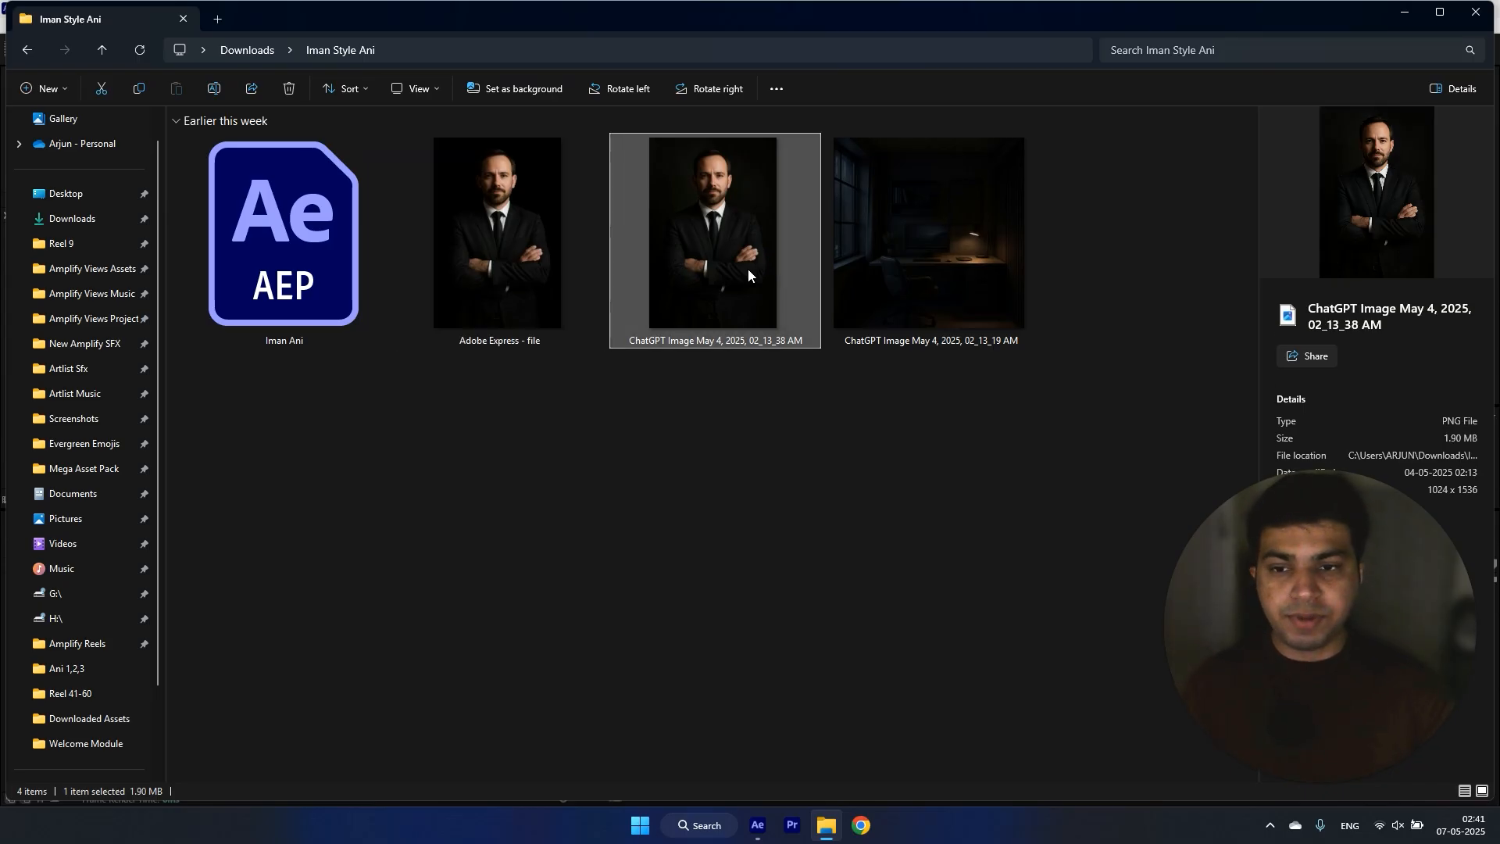
click(520, 242)
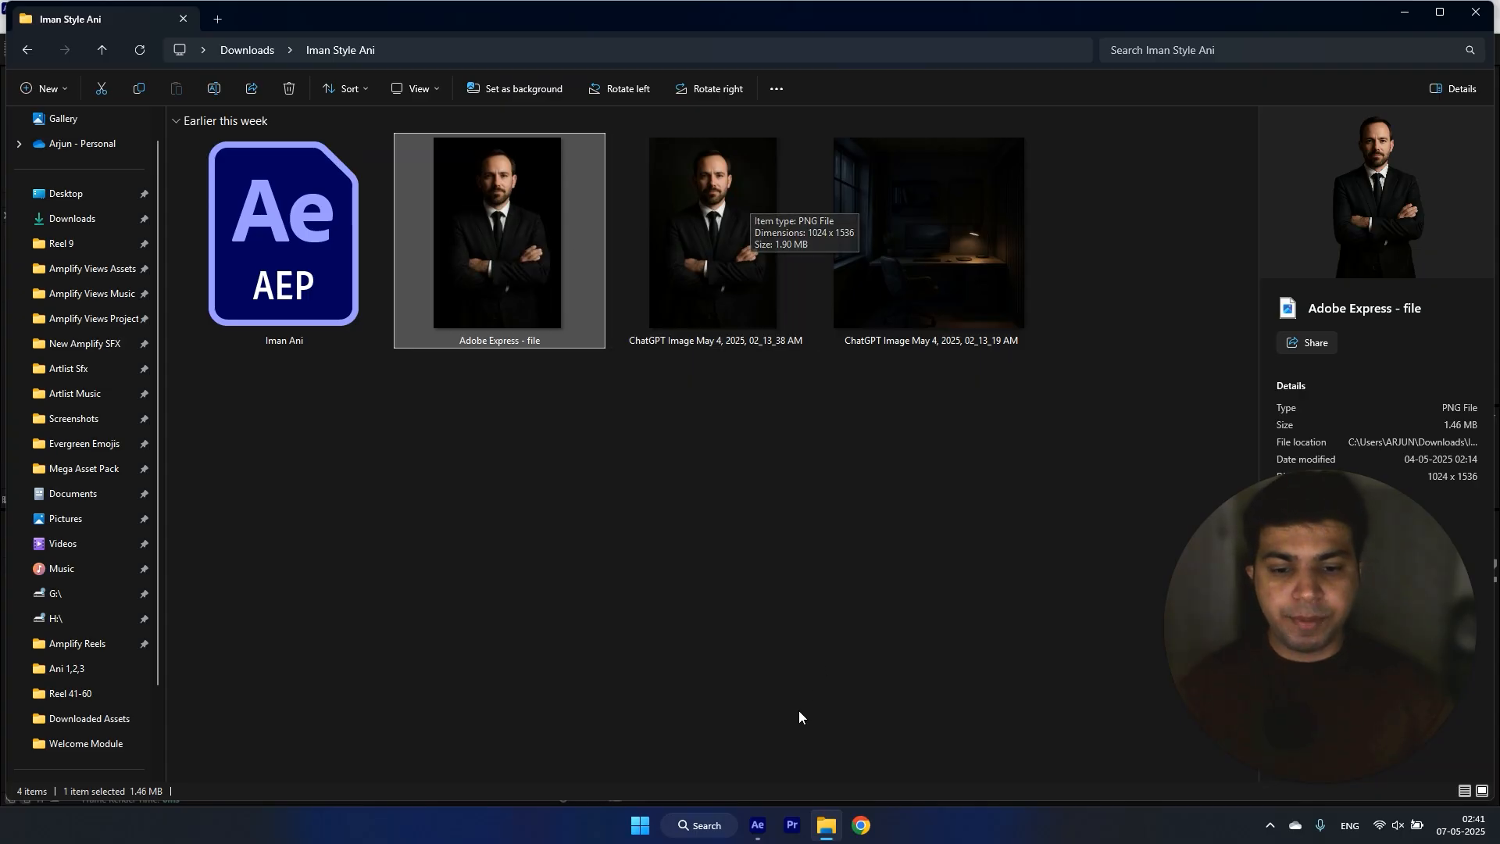
Step: Switch to After Effects and create a project folder named Ani
click(757, 826)
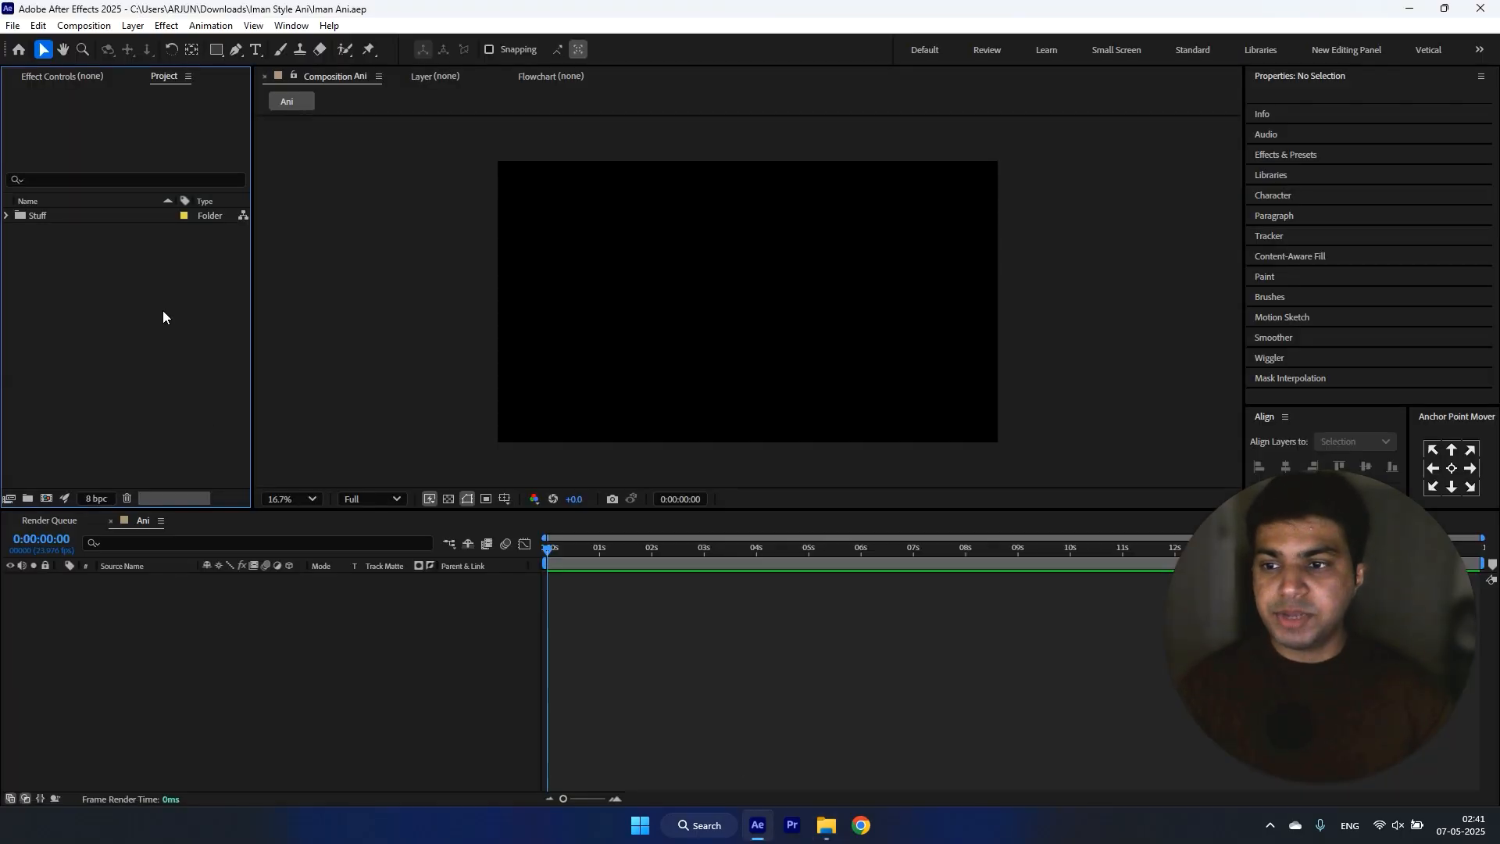
click(26, 500)
key(Caps_Lock)
text(A)
key(Caps_Lock)
text(ni)
key(Return)
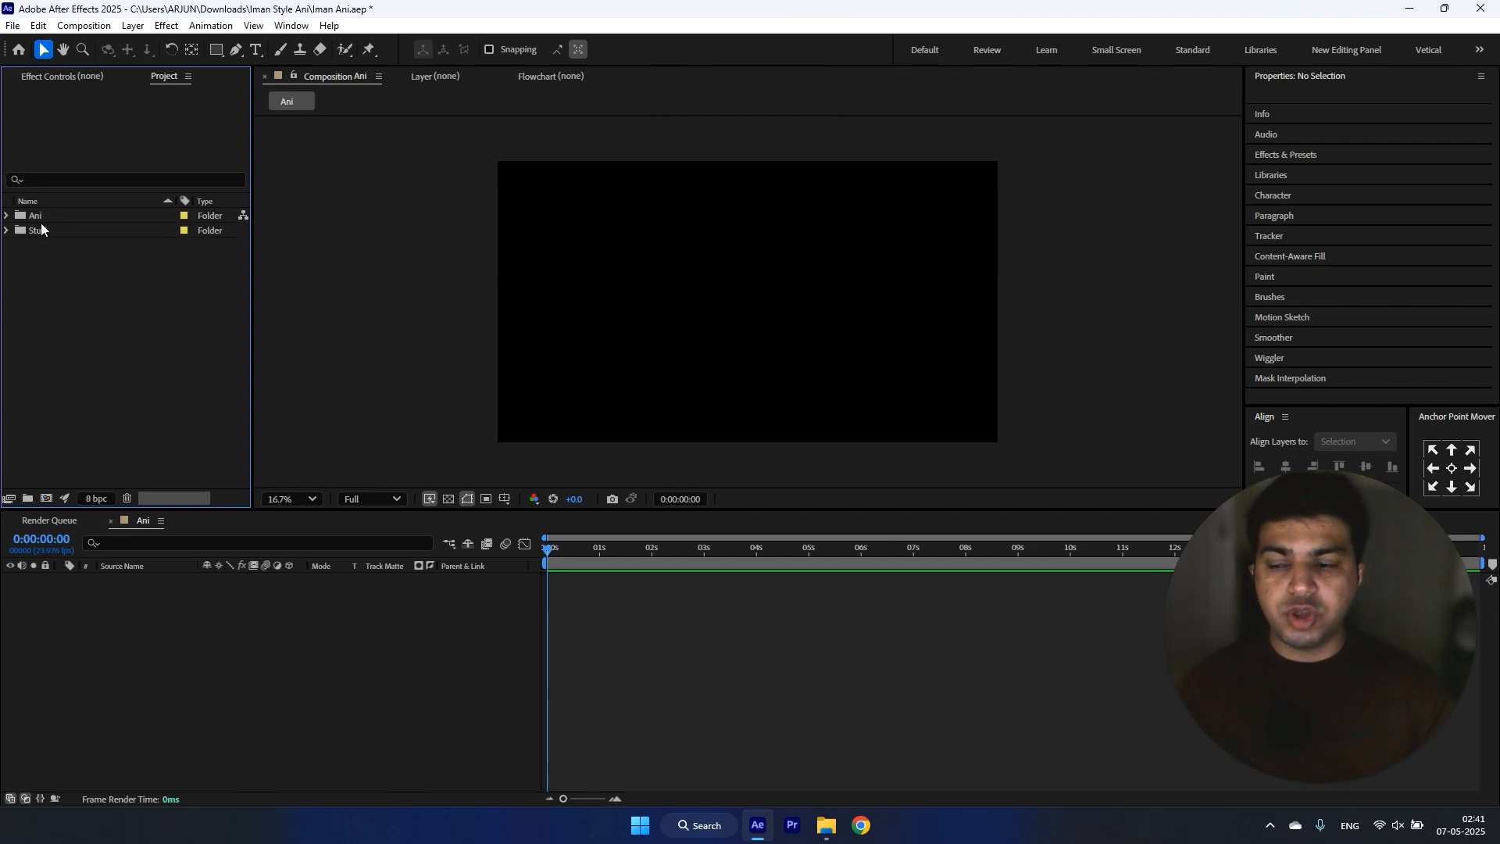
Step: Move the Ani composition out of the Stuff folder into the Ani folder
click(7, 231)
click(51, 247)
drag(55, 250, 78, 213)
Step: Rename the Stuff folder as Waste
click(34, 231)
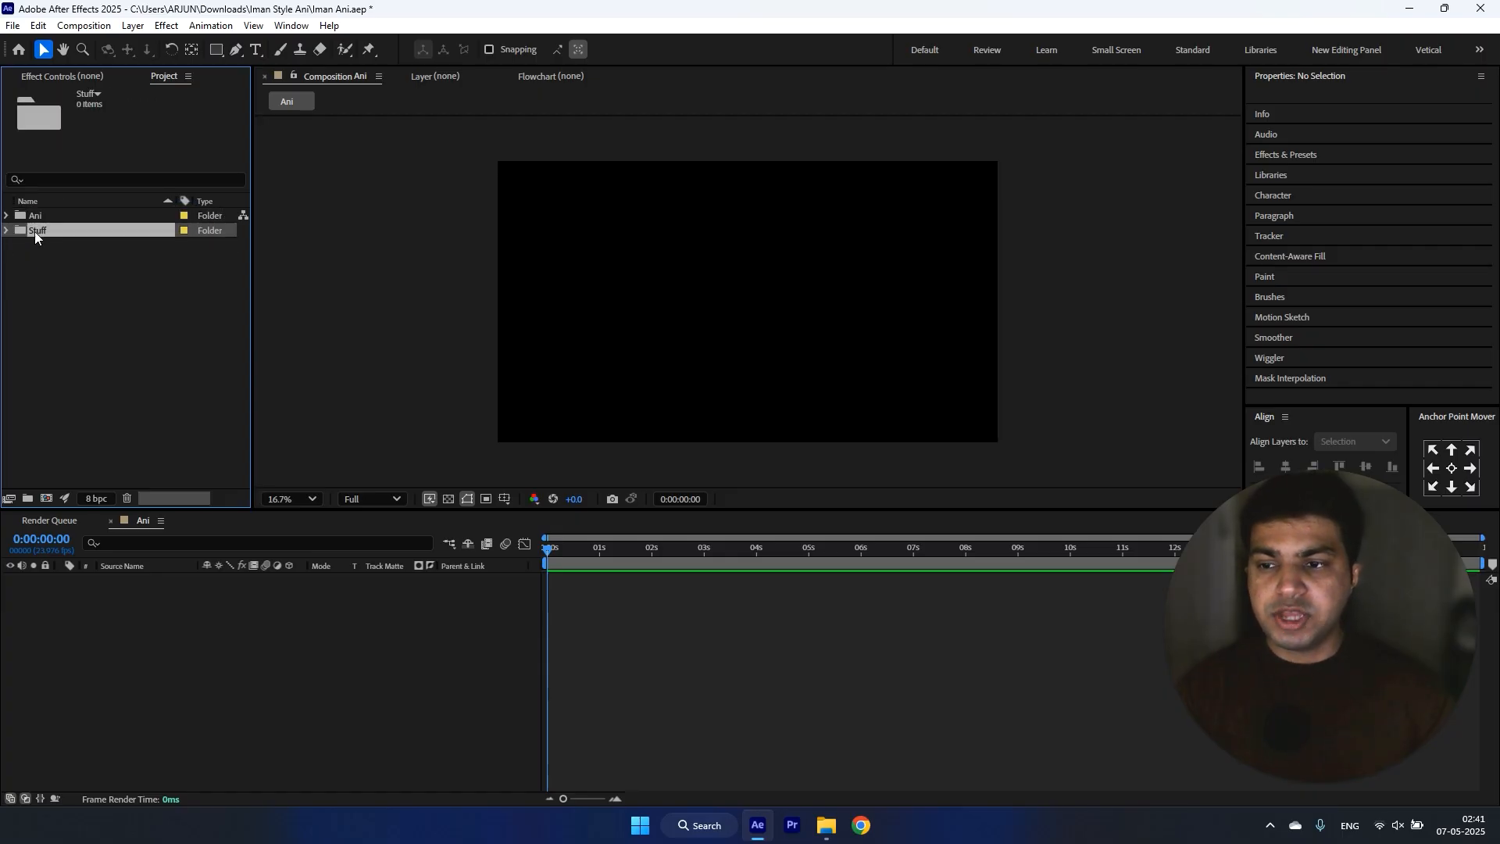
right_click(35, 231)
click(125, 519)
key(Caps_Lock)
text(W)
key(Caps_Lock)
text(aste)
click(168, 351)
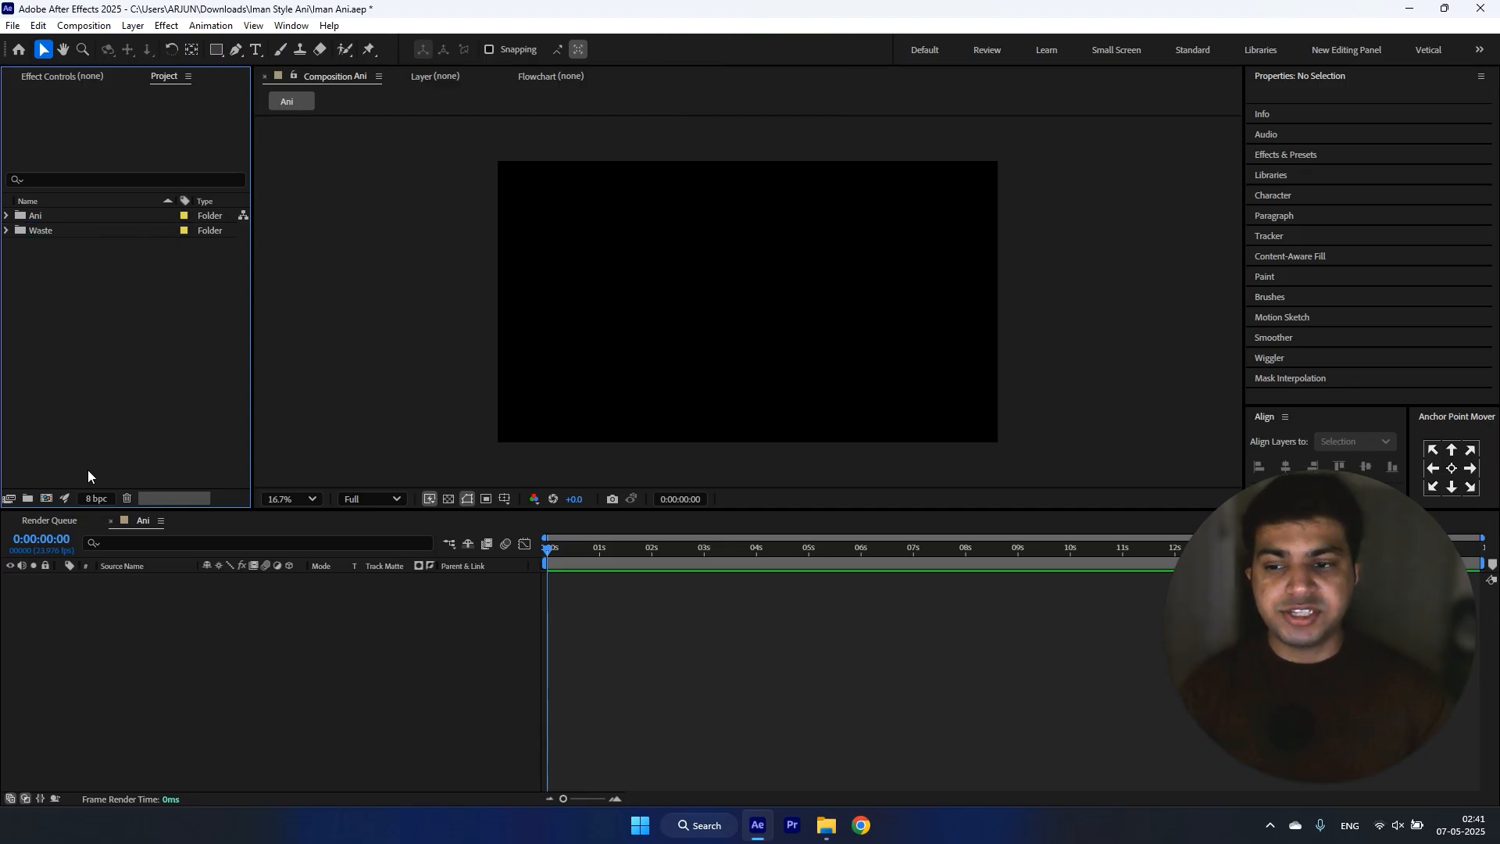
Step: Create another project folder named Imported
click(25, 499)
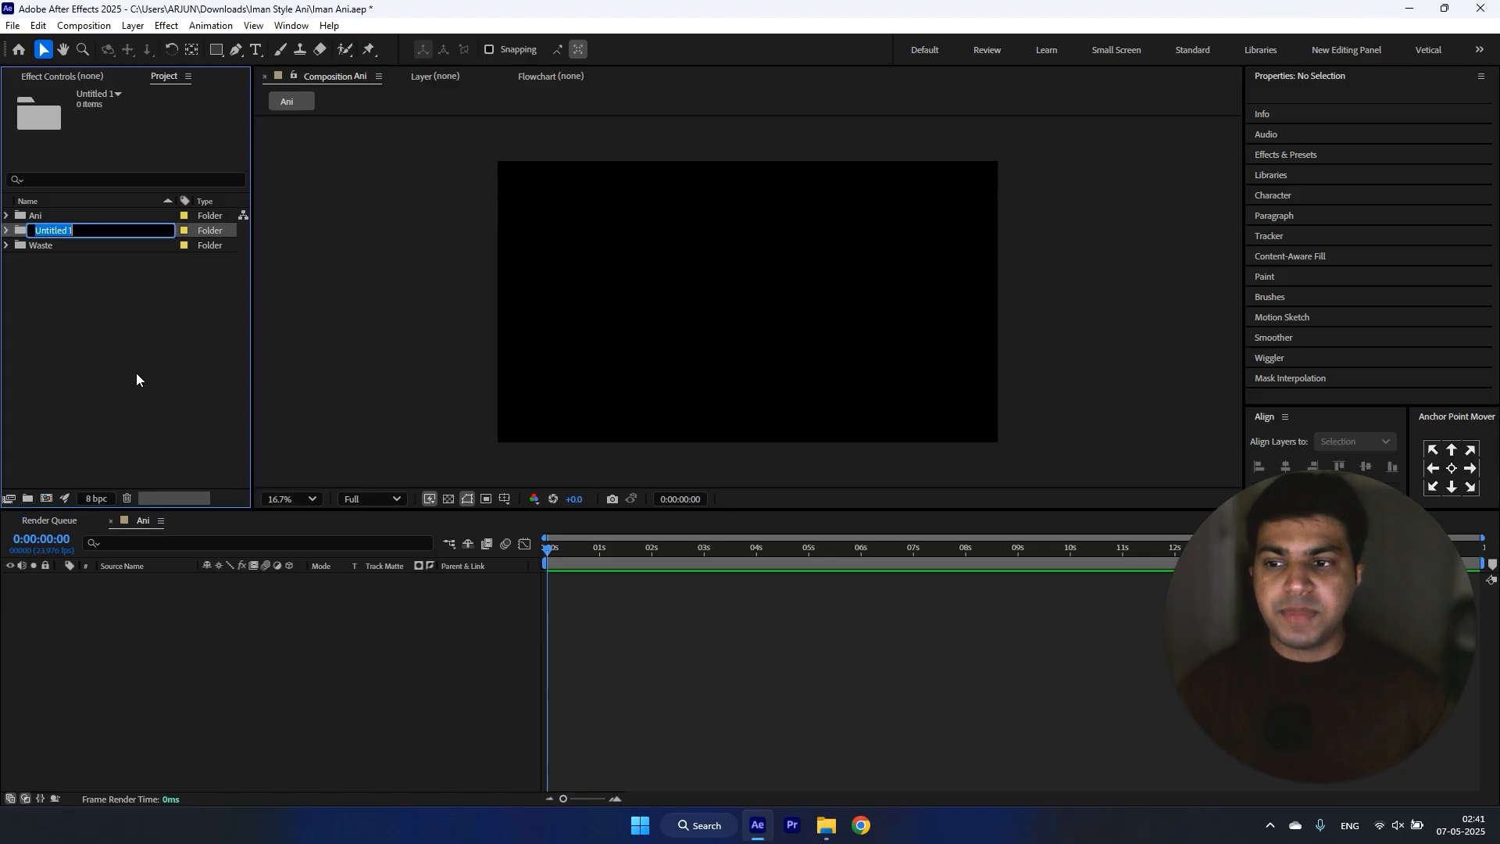
text(Imported)
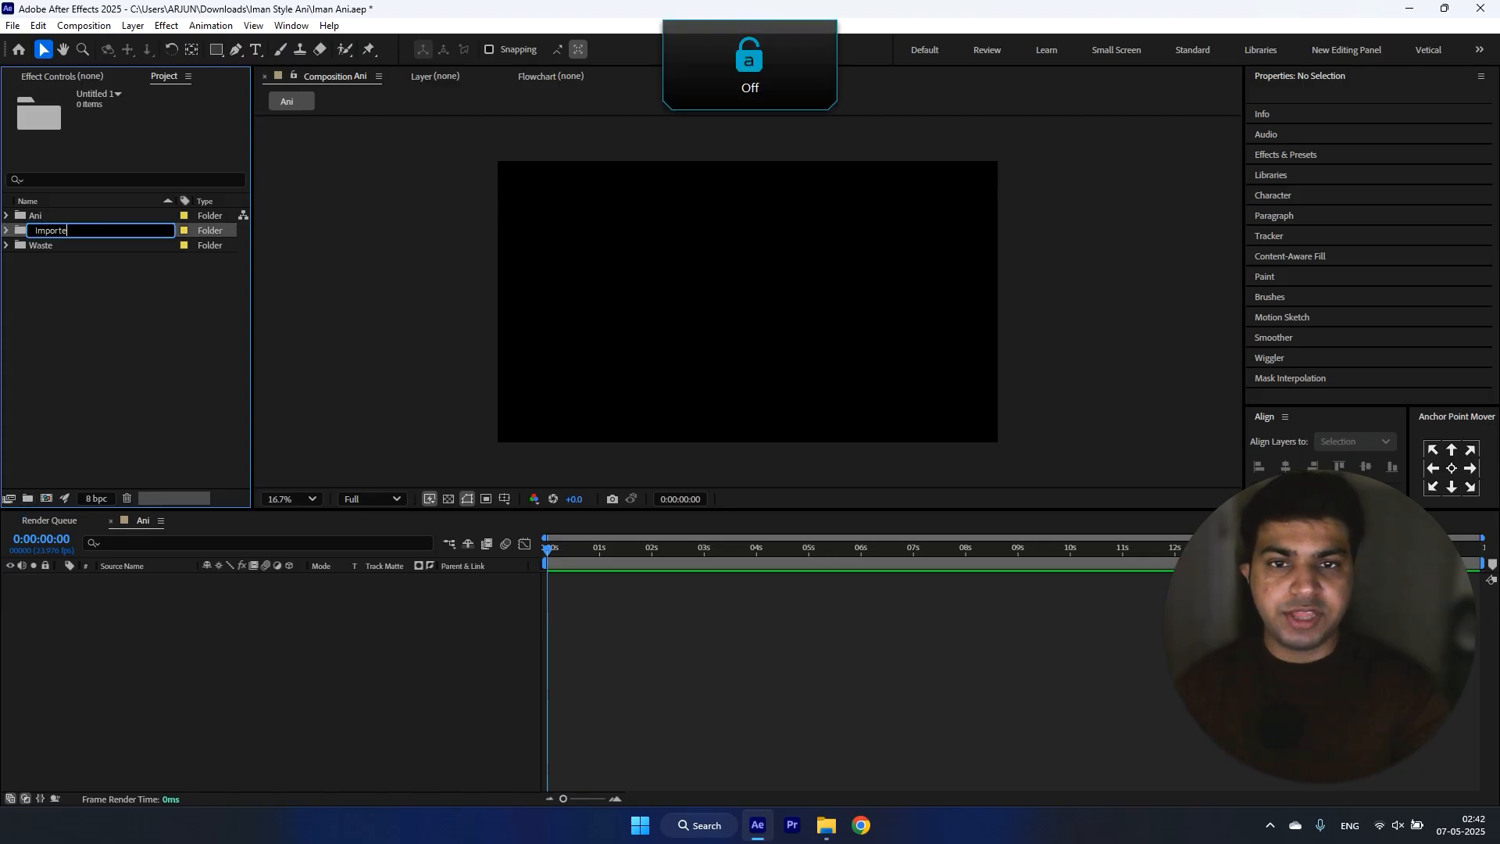
click(136, 374)
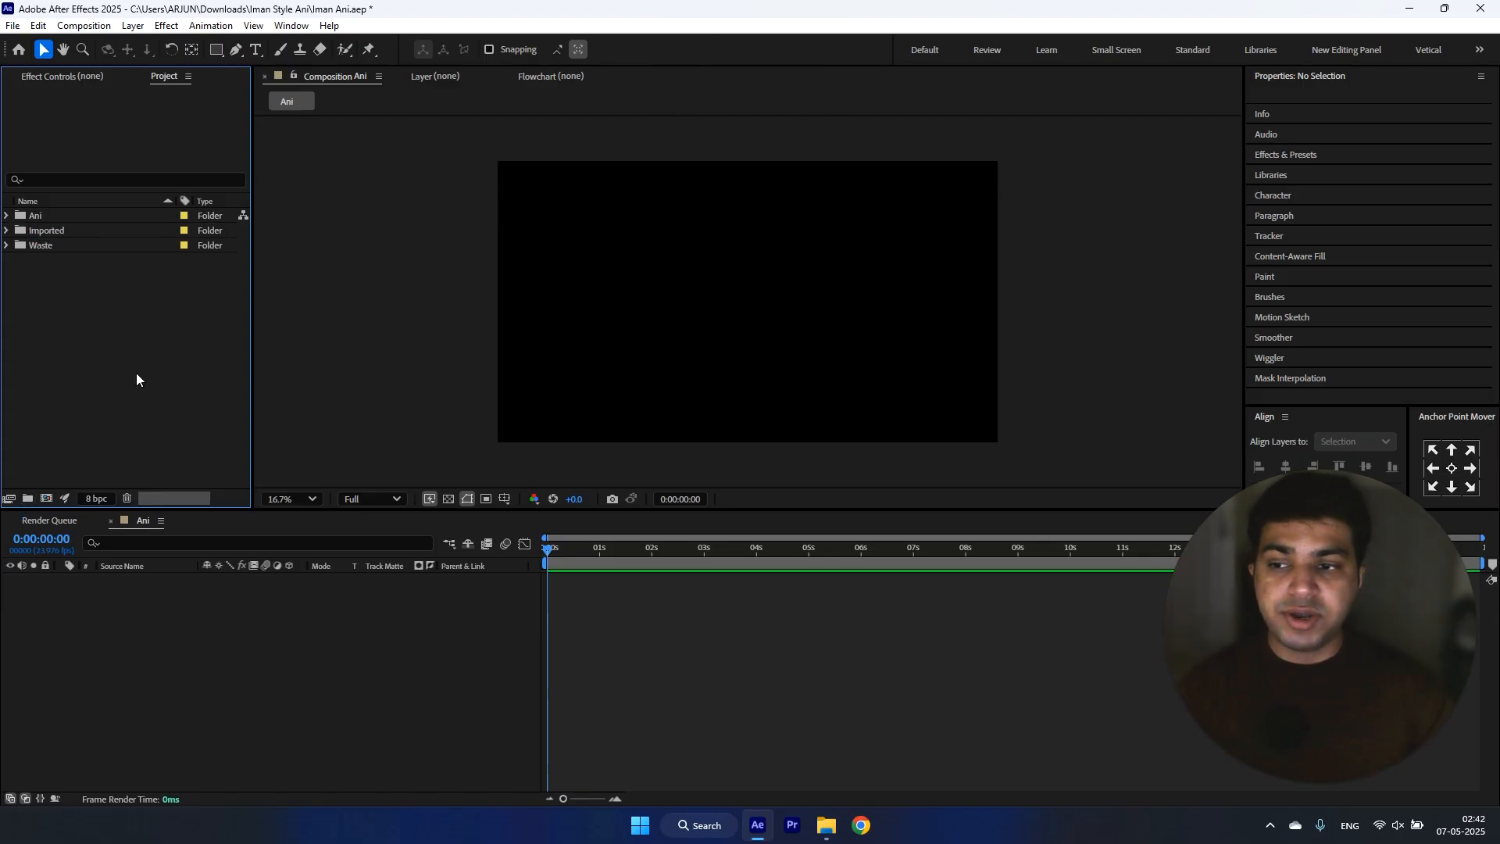
Step: Add a black solid layer of 3840 x 2160 px to the Ani composition
click(213, 606)
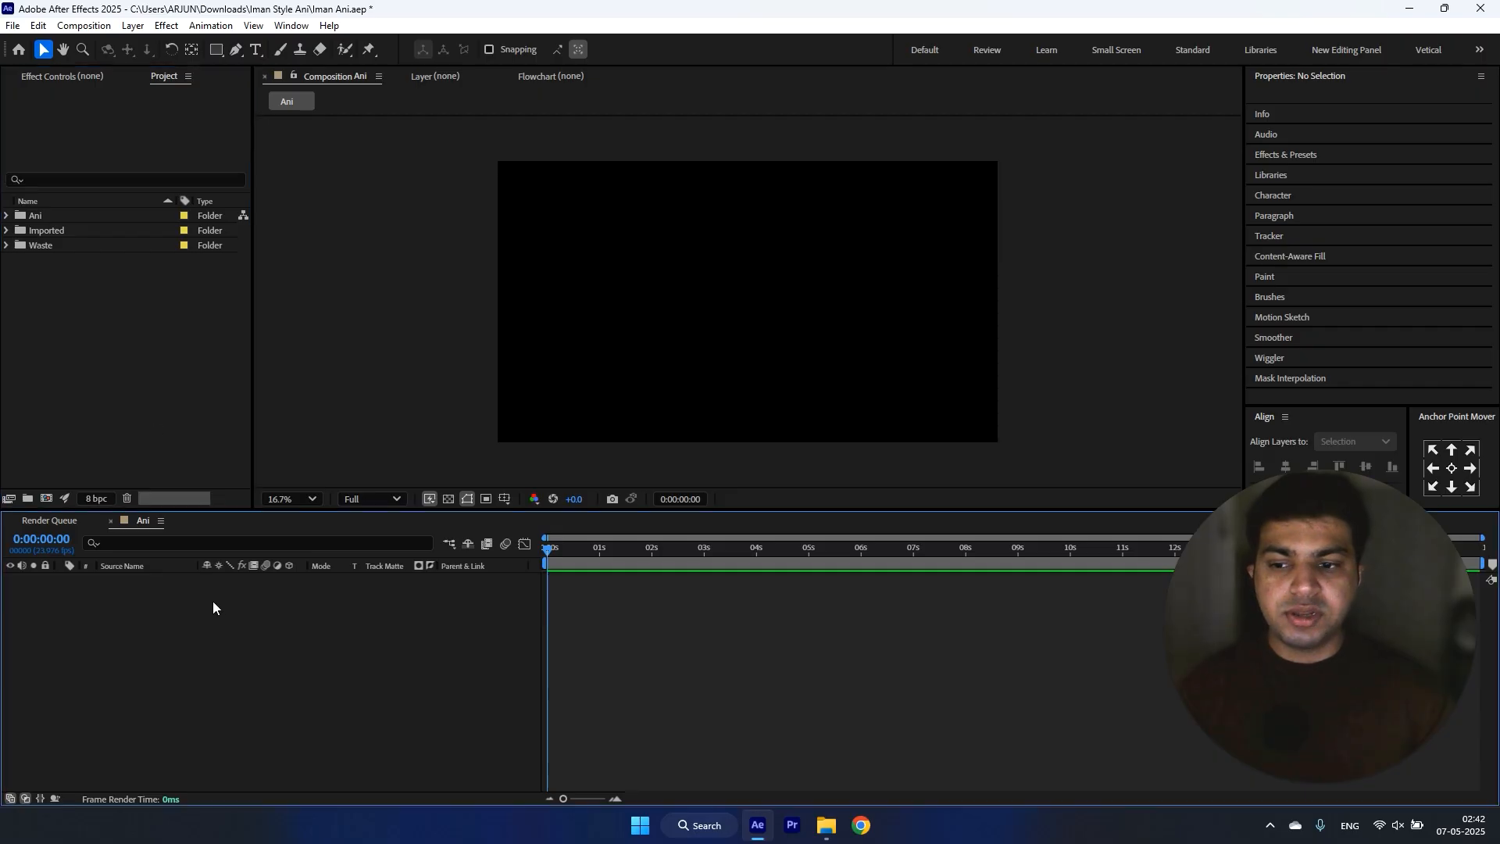
key(ctrl+y)
click(753, 528)
drag(648, 478, 494, 547)
click(920, 321)
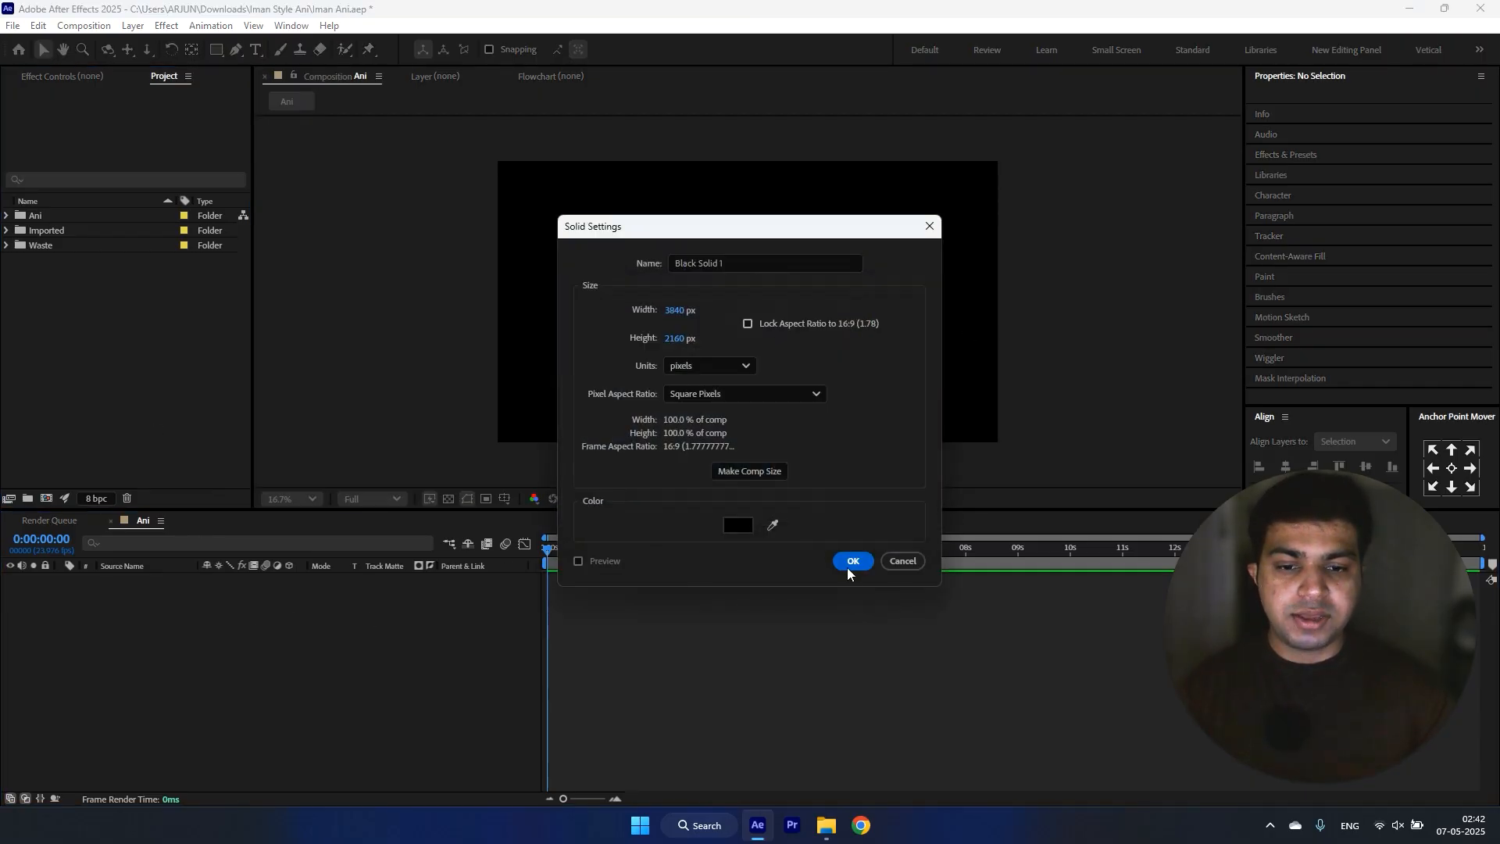
click(849, 566)
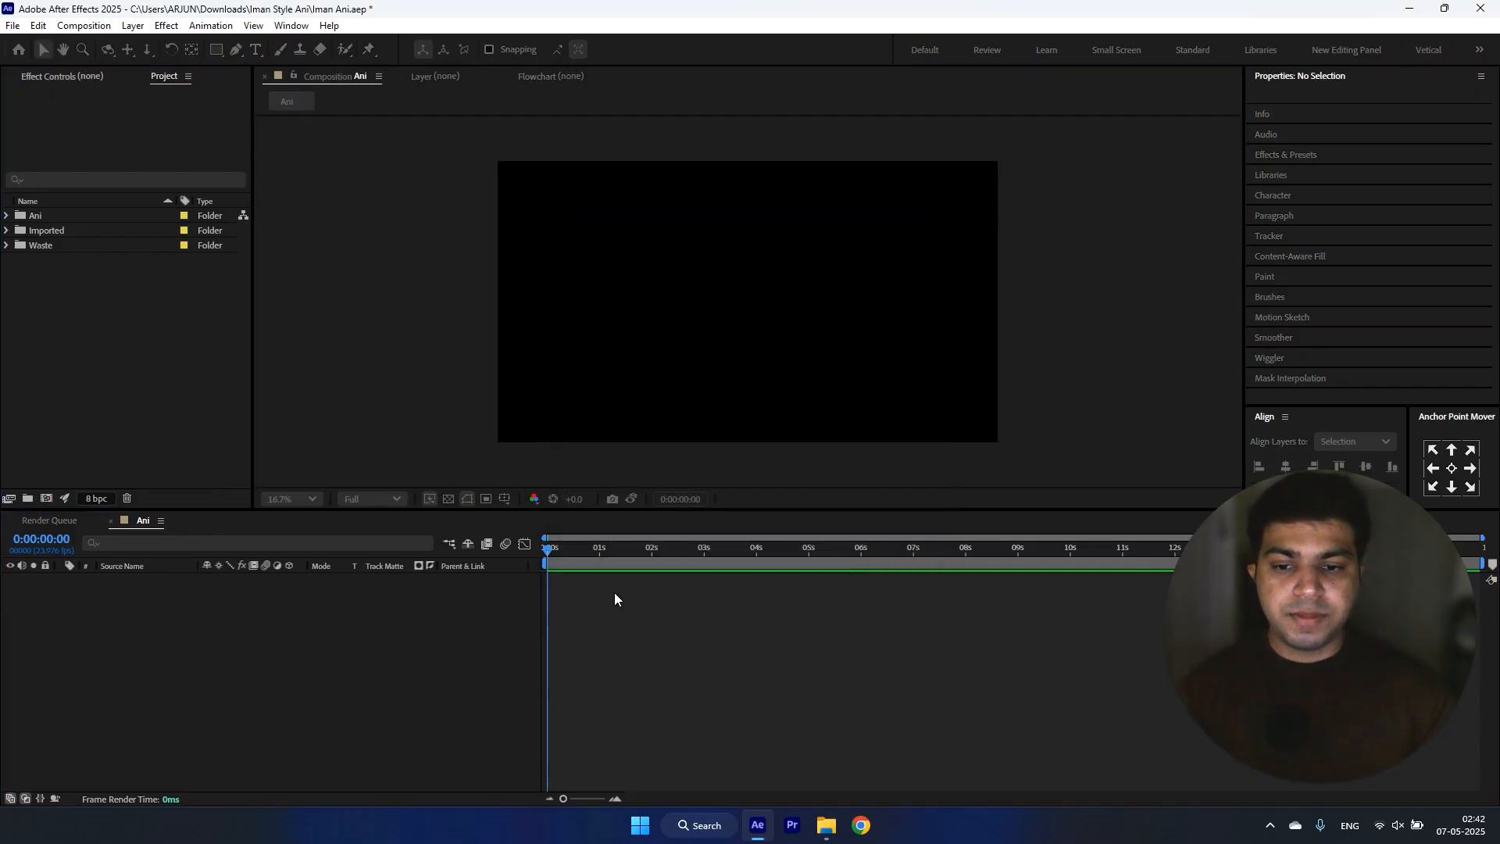
Step: Import the three PNG images into the project, place them in the Imported folder and expand it
click(53, 271)
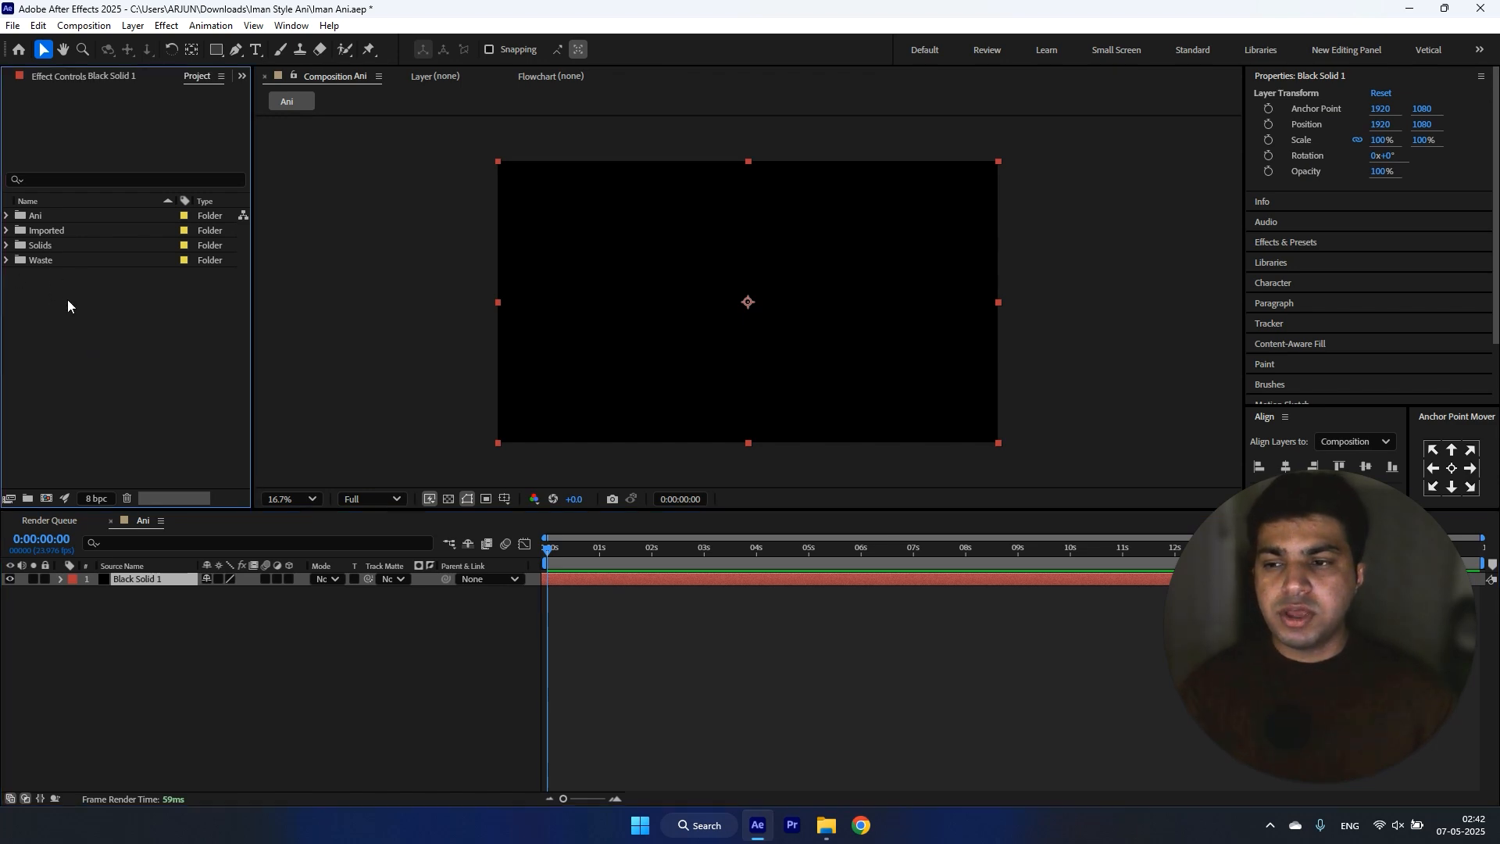
double_click(68, 295)
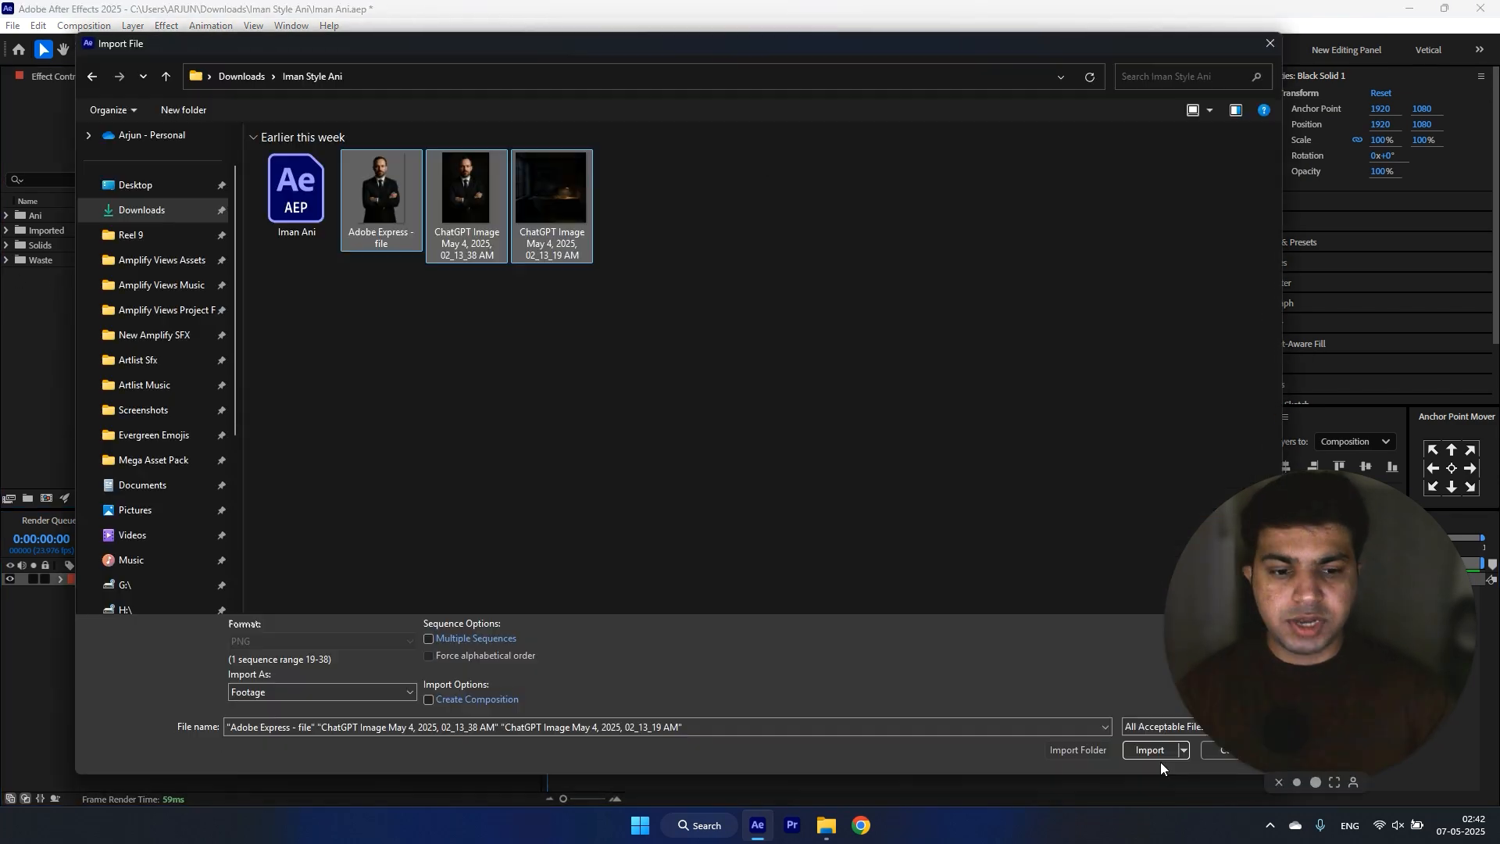
click(1155, 748)
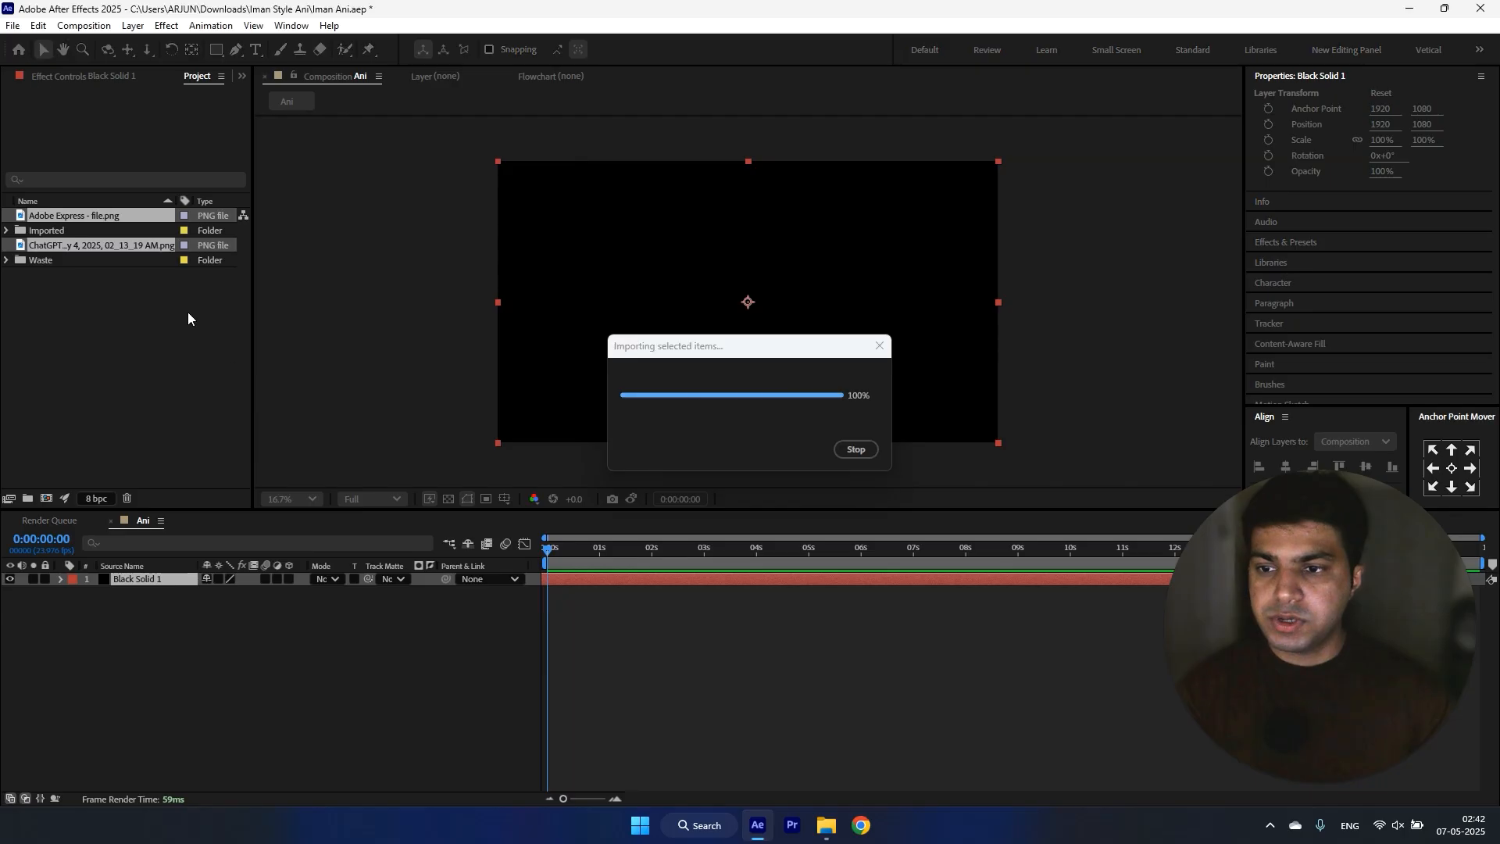
click(5, 231)
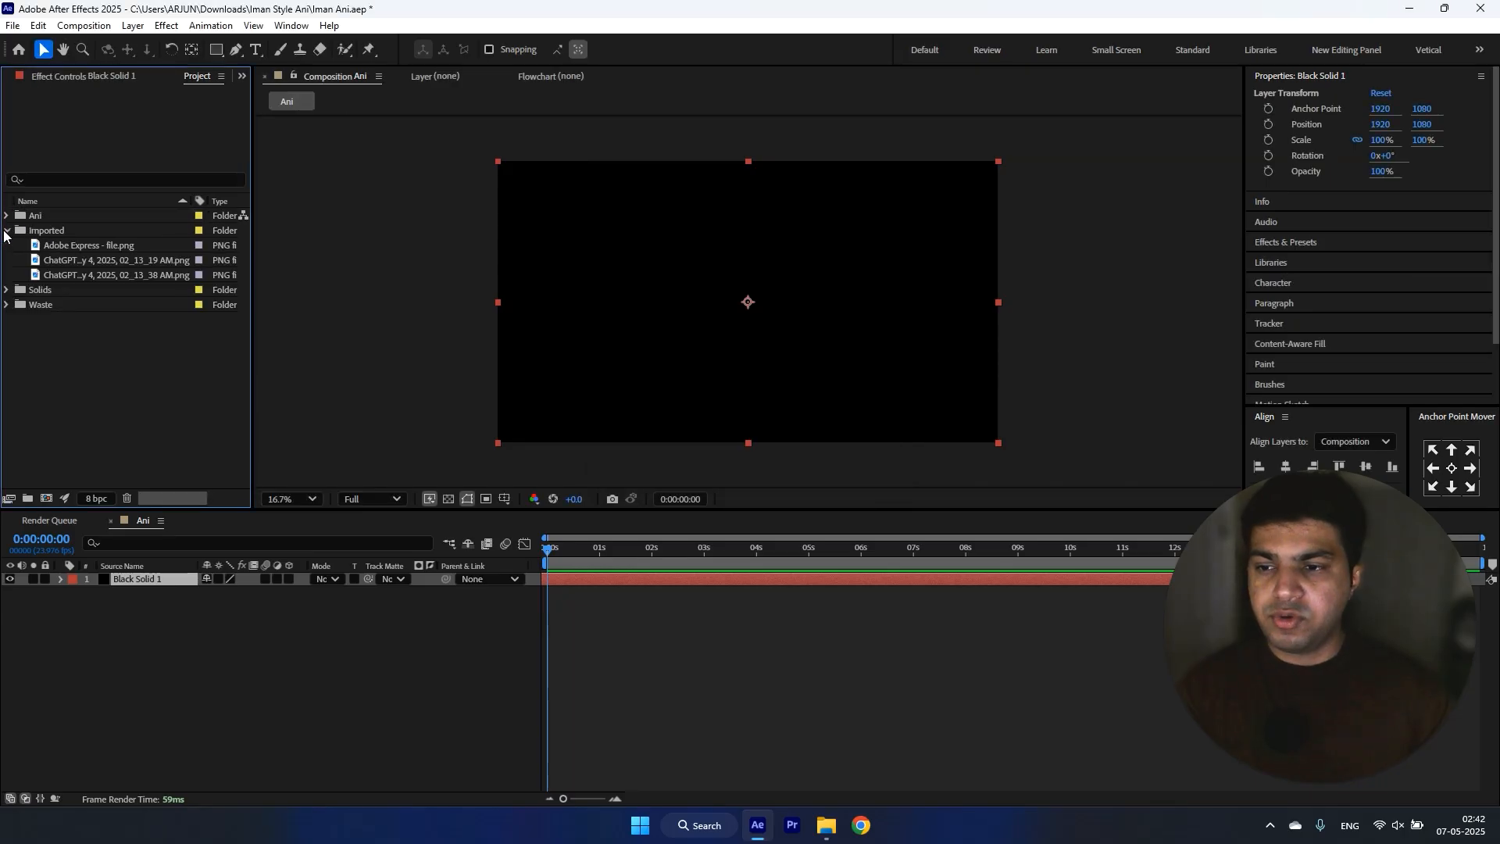
Step: Add the dark office image above the black solid, scale it to about 381% and position it at about 1920, 798
click(108, 246)
click(95, 261)
click(94, 275)
drag(84, 261, 161, 580)
drag(815, 235, 1004, 177)
mouse_move(891, 284)
mouse_down()
mouse_move(903, 244)
mouse_move(902, 262)
mouse_up()
Step: Add Adobe Express - file.png as the uppermost layer and move the unused 02_13_38 AM portrait to the Waste folder
drag(85, 245, 157, 576)
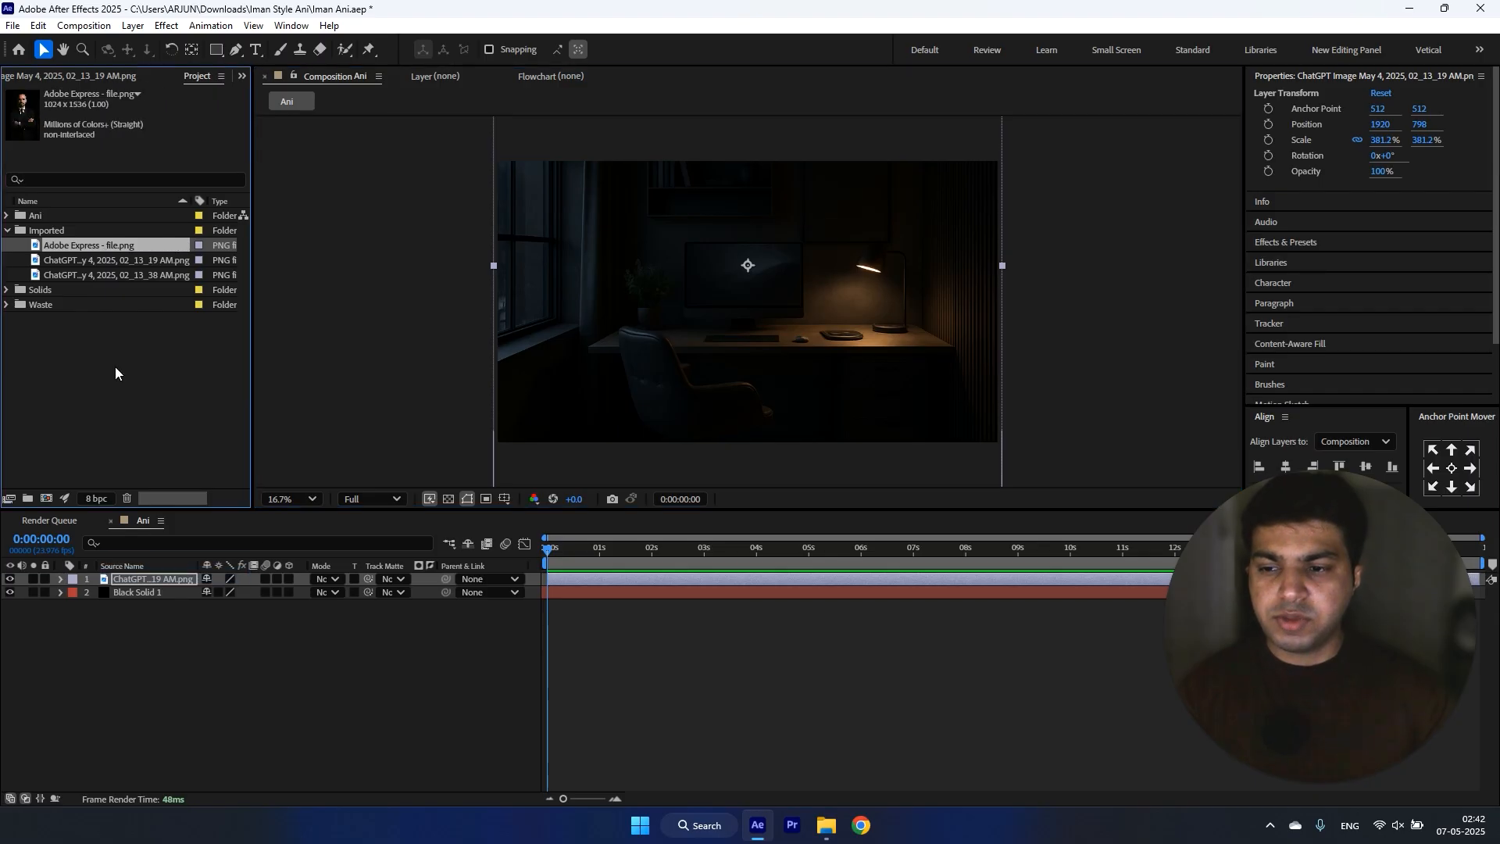
click(106, 274)
key(Delete)
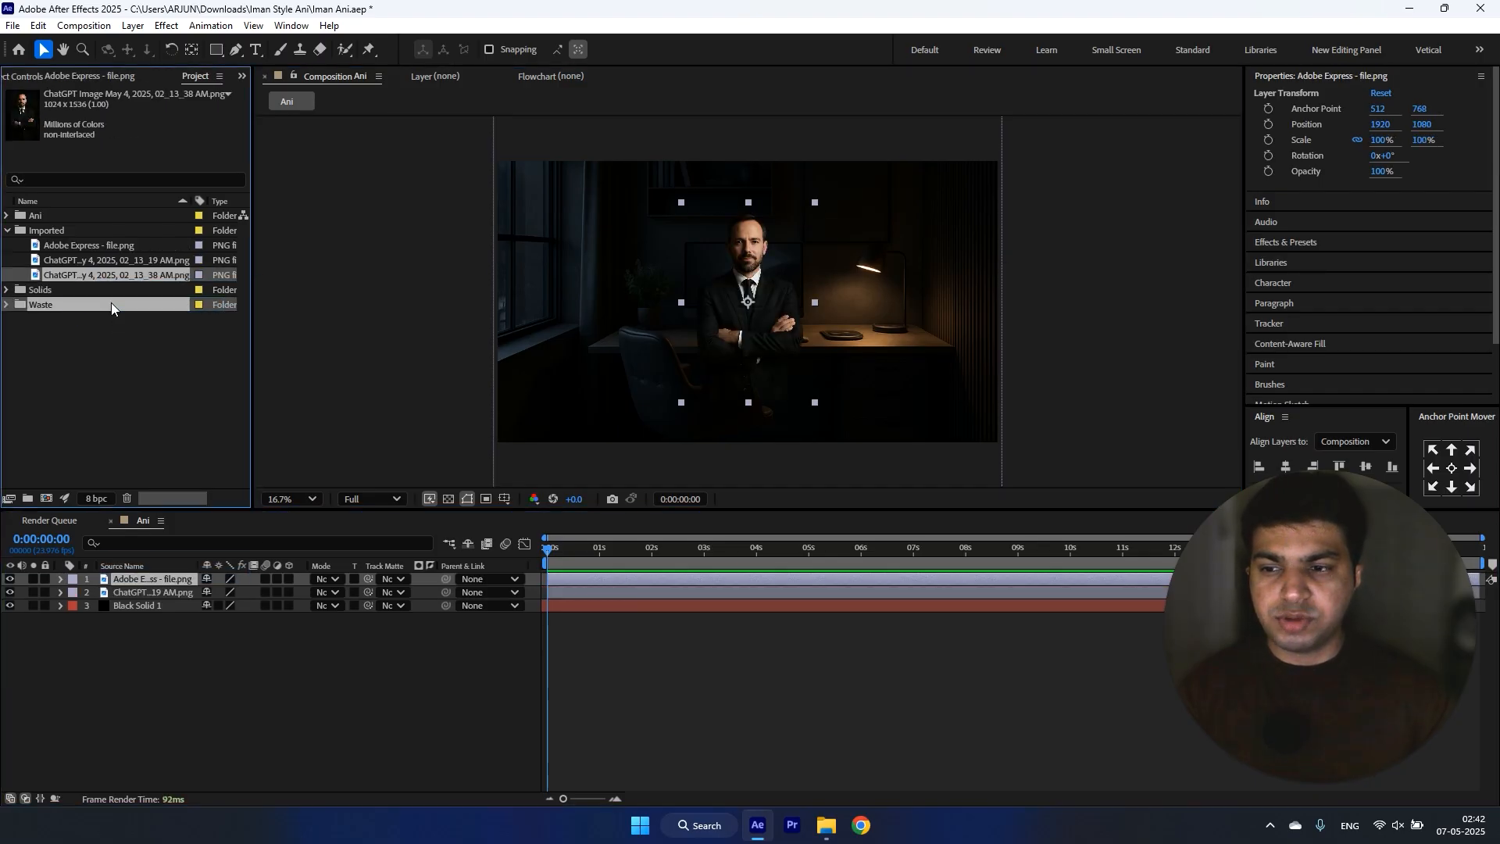
Step: Scale the man's cutout to about 170% and place it in the right half of the frame, in front of the desk
drag(815, 203, 971, 188)
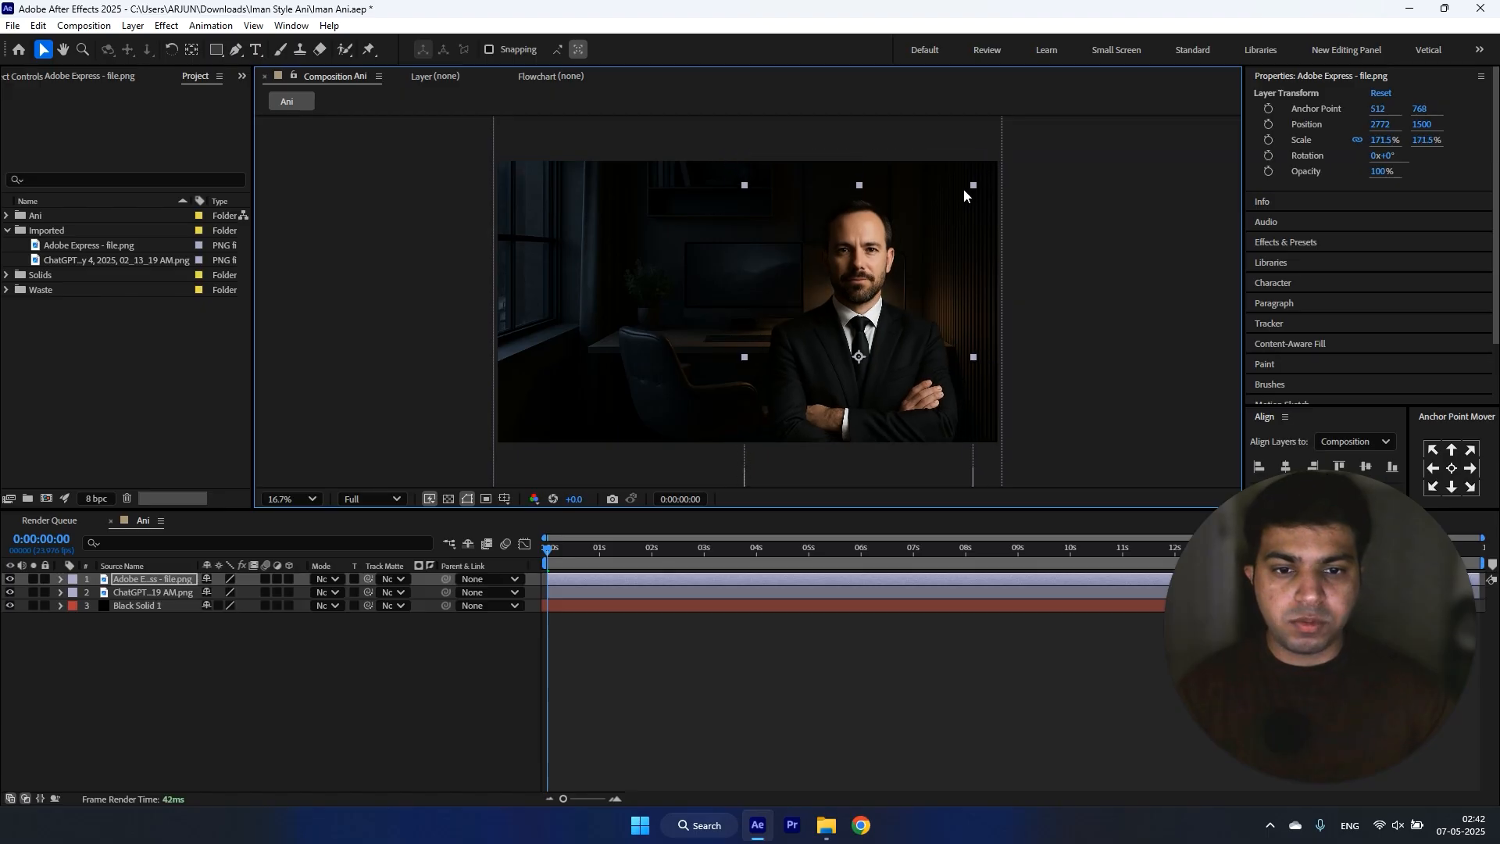
mouse_move(892, 289)
mouse_down()
mouse_move(898, 270)
mouse_move(887, 276)
mouse_up()
click(1048, 275)
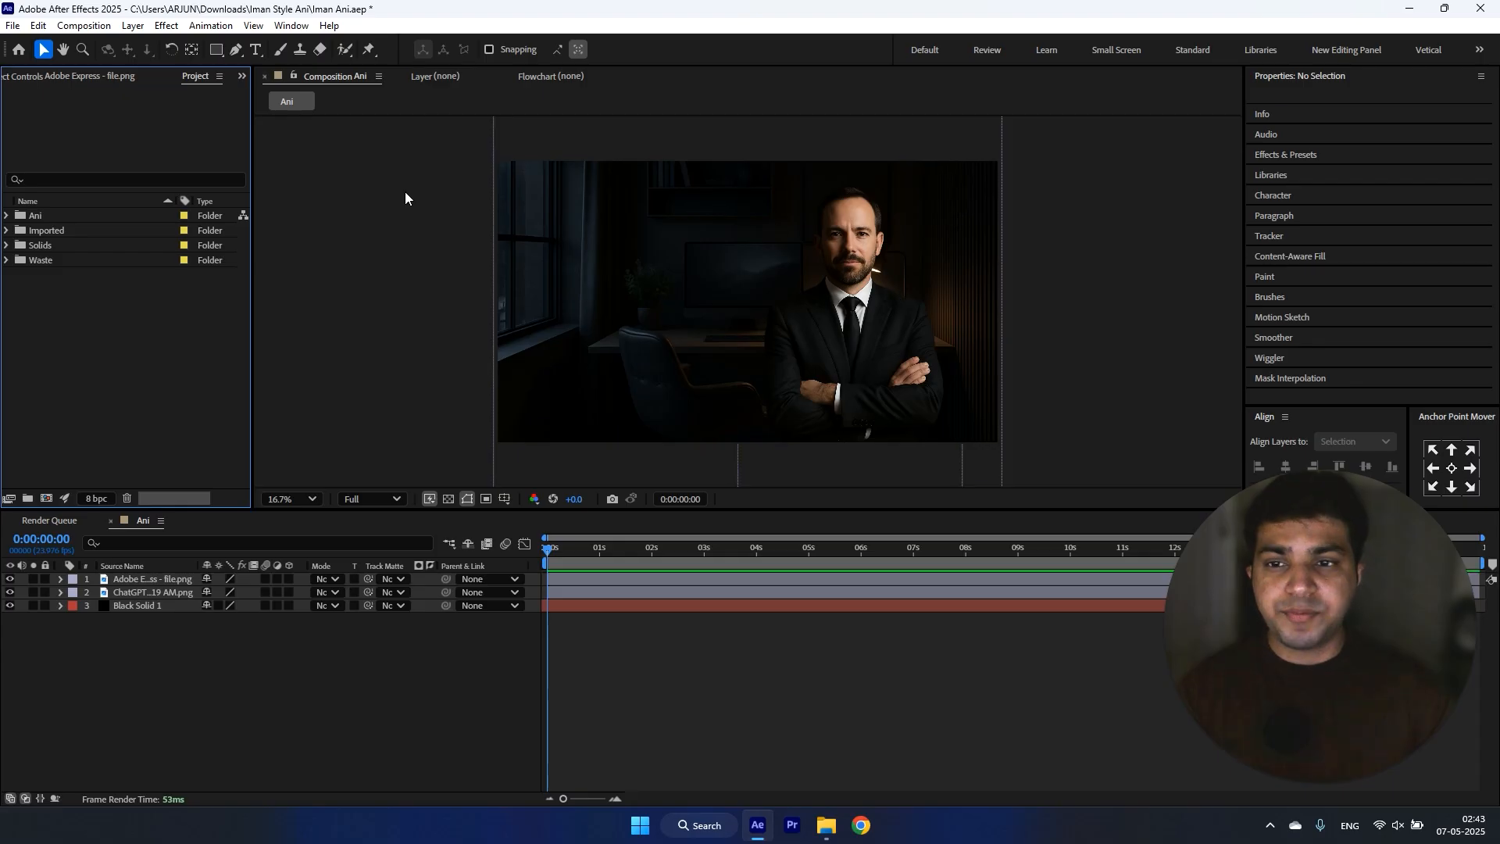
Step: Add a text layer reading "I'VE GENERATED $100,000" over the office background
click(309, 625)
click(256, 50)
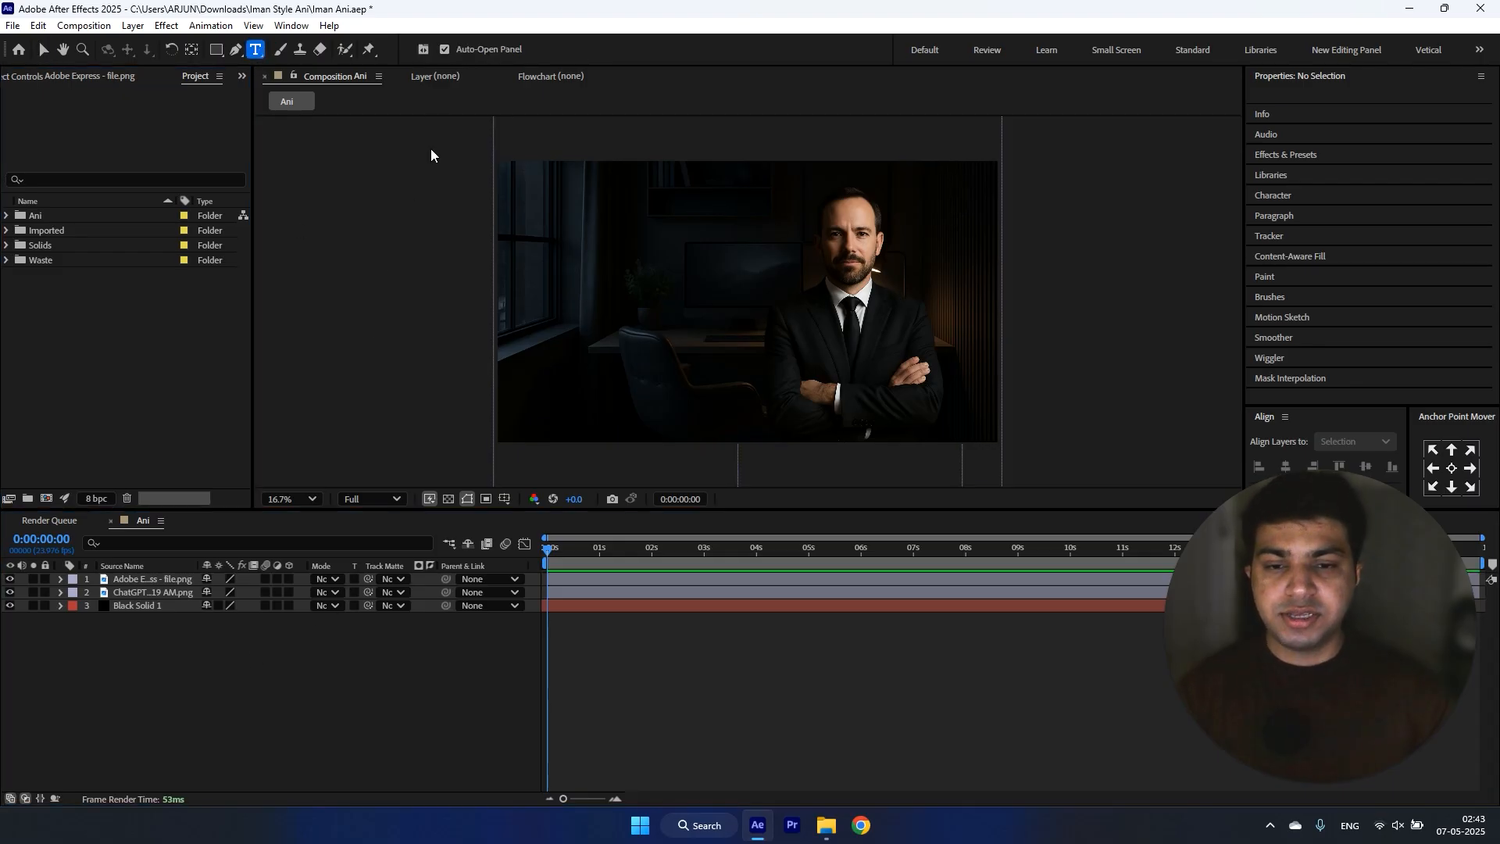
click(566, 304)
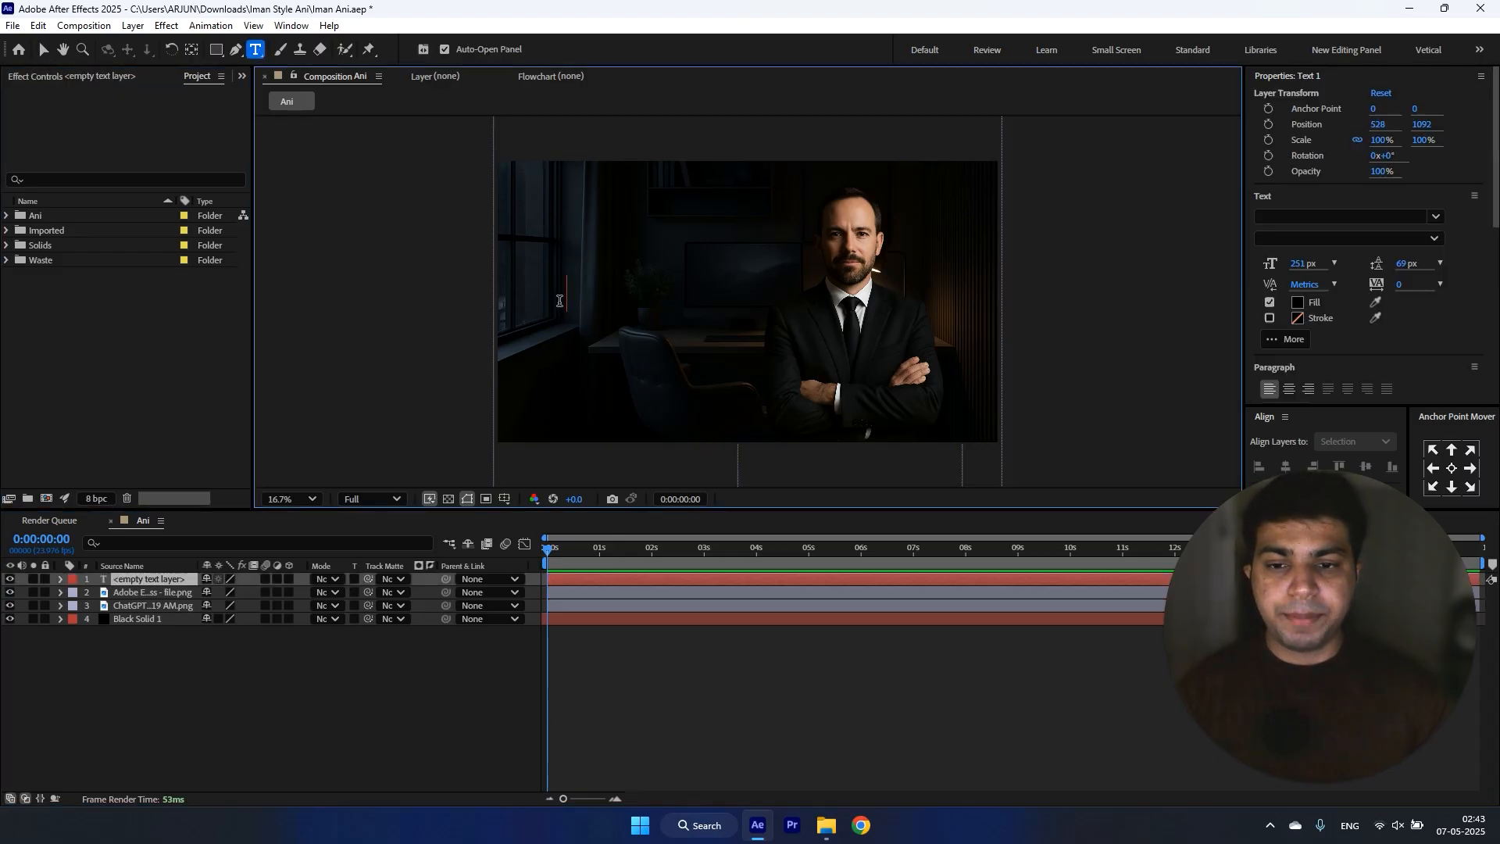
key(Caps_Lock)
text(I'VE GENERA)
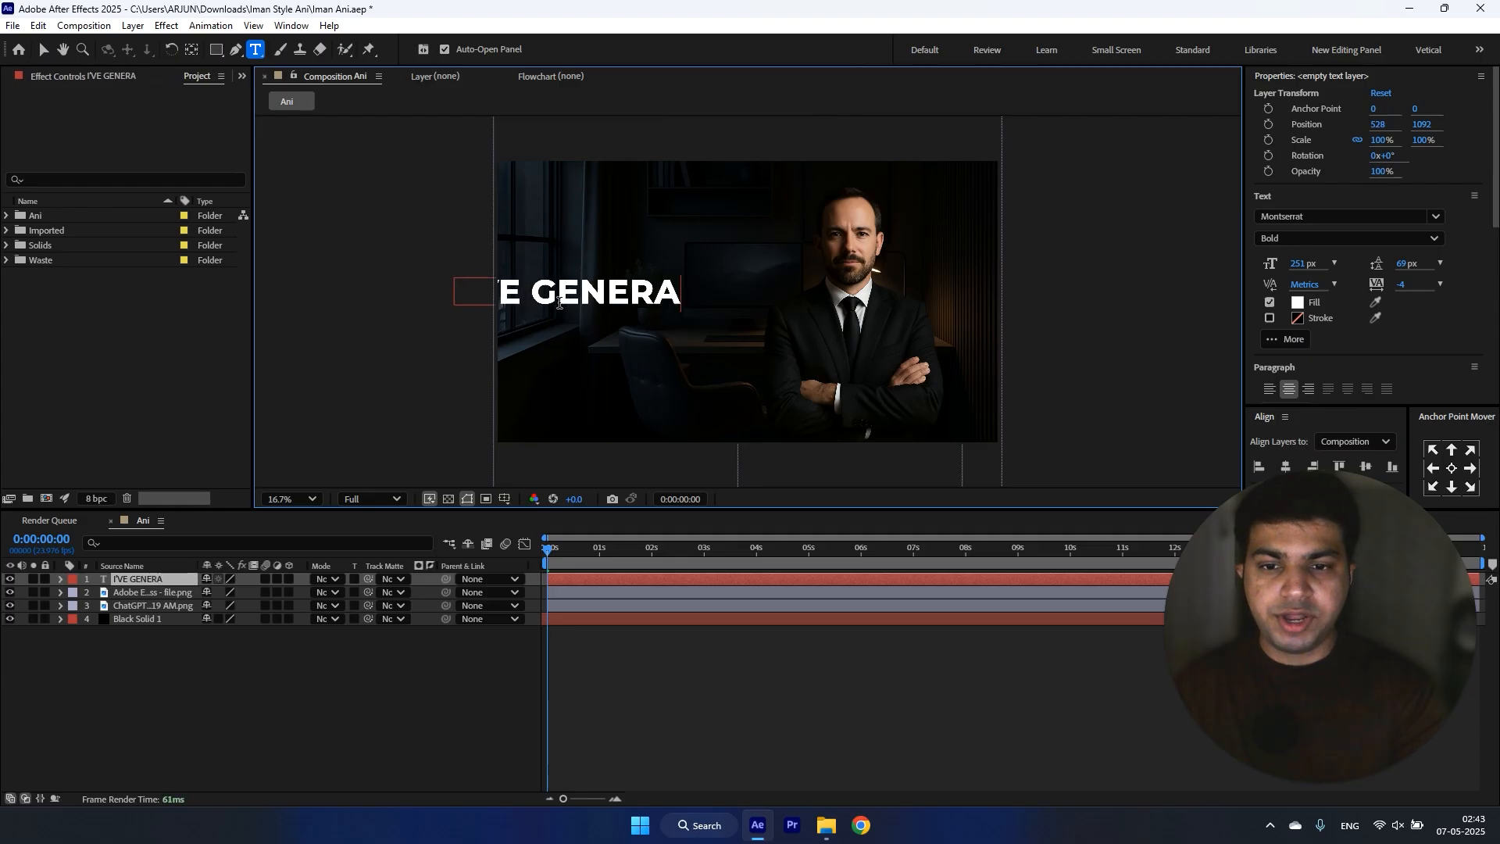
text(TED $100,000)
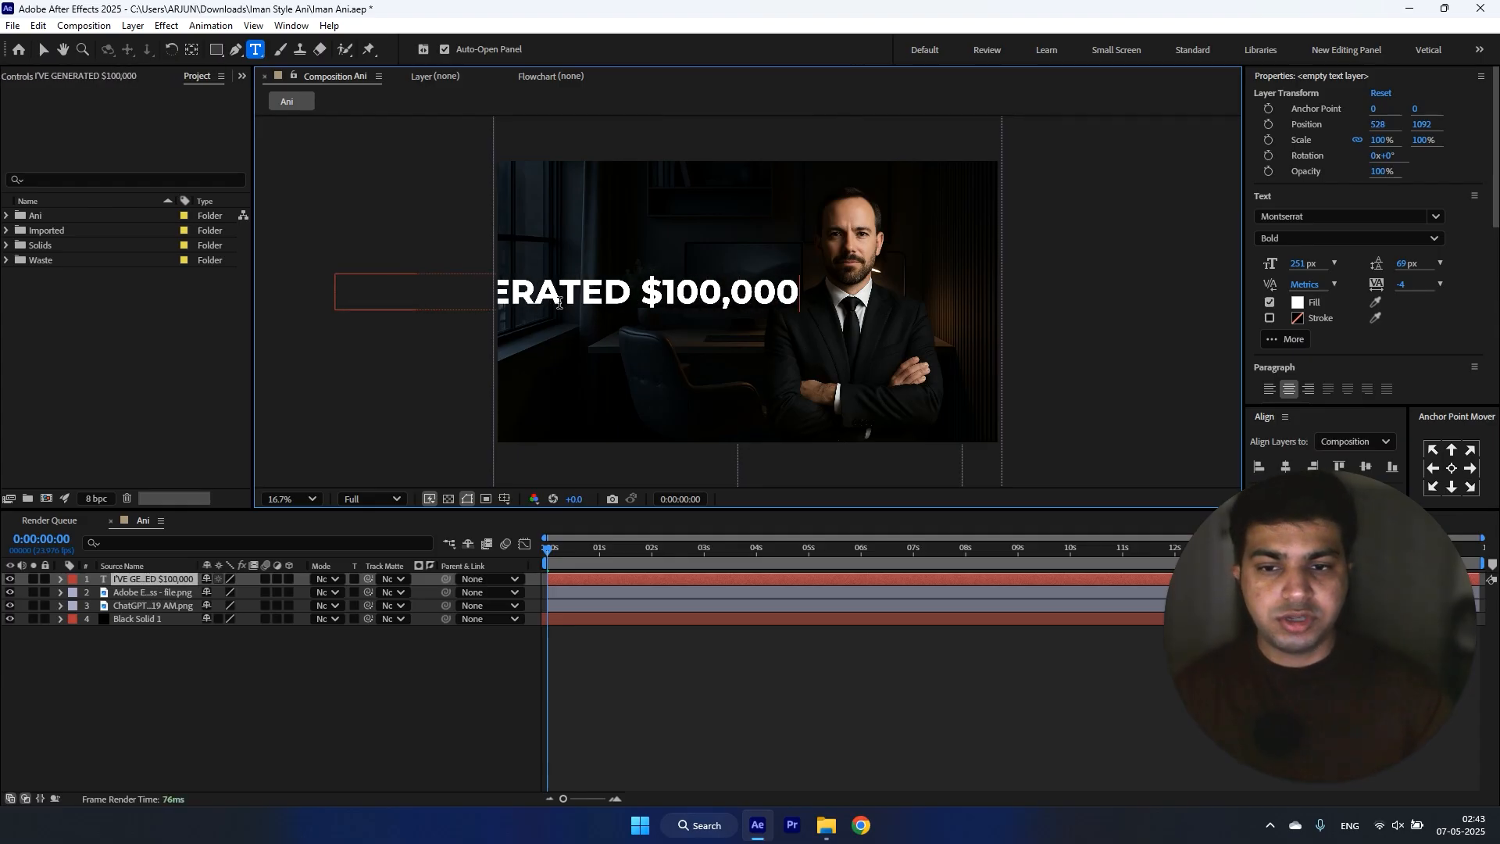
Step: Set the headline's font size to 94 px and position it beside the man at about 1566, 954
key(ctrl+a)
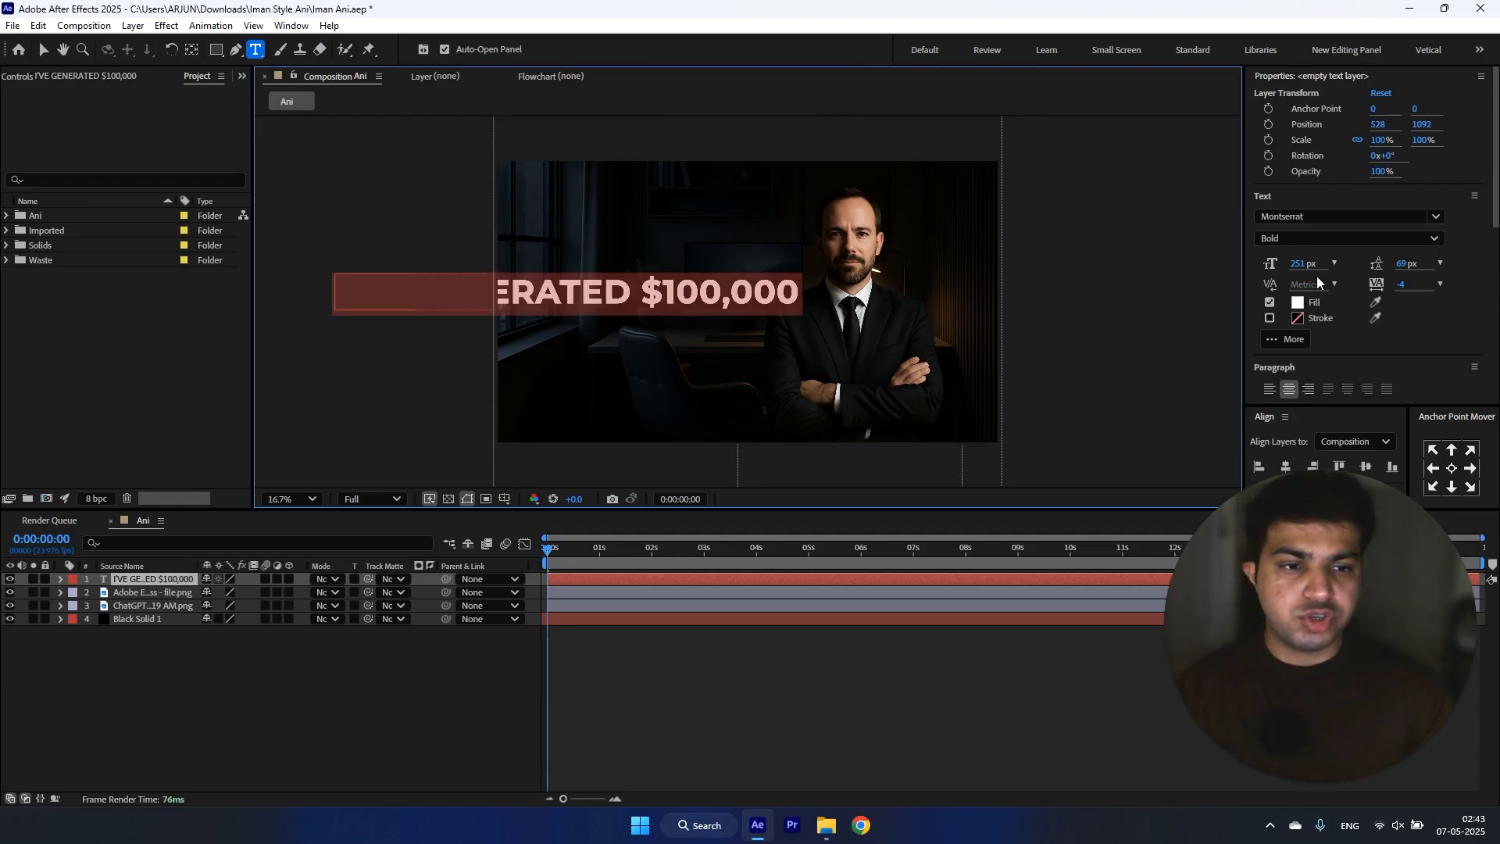
drag(1303, 263, 1193, 279)
click(340, 667)
Step: Extend the headline with "IN" and a second line reading "THE PAST 3 MONTHS"
click(818, 287)
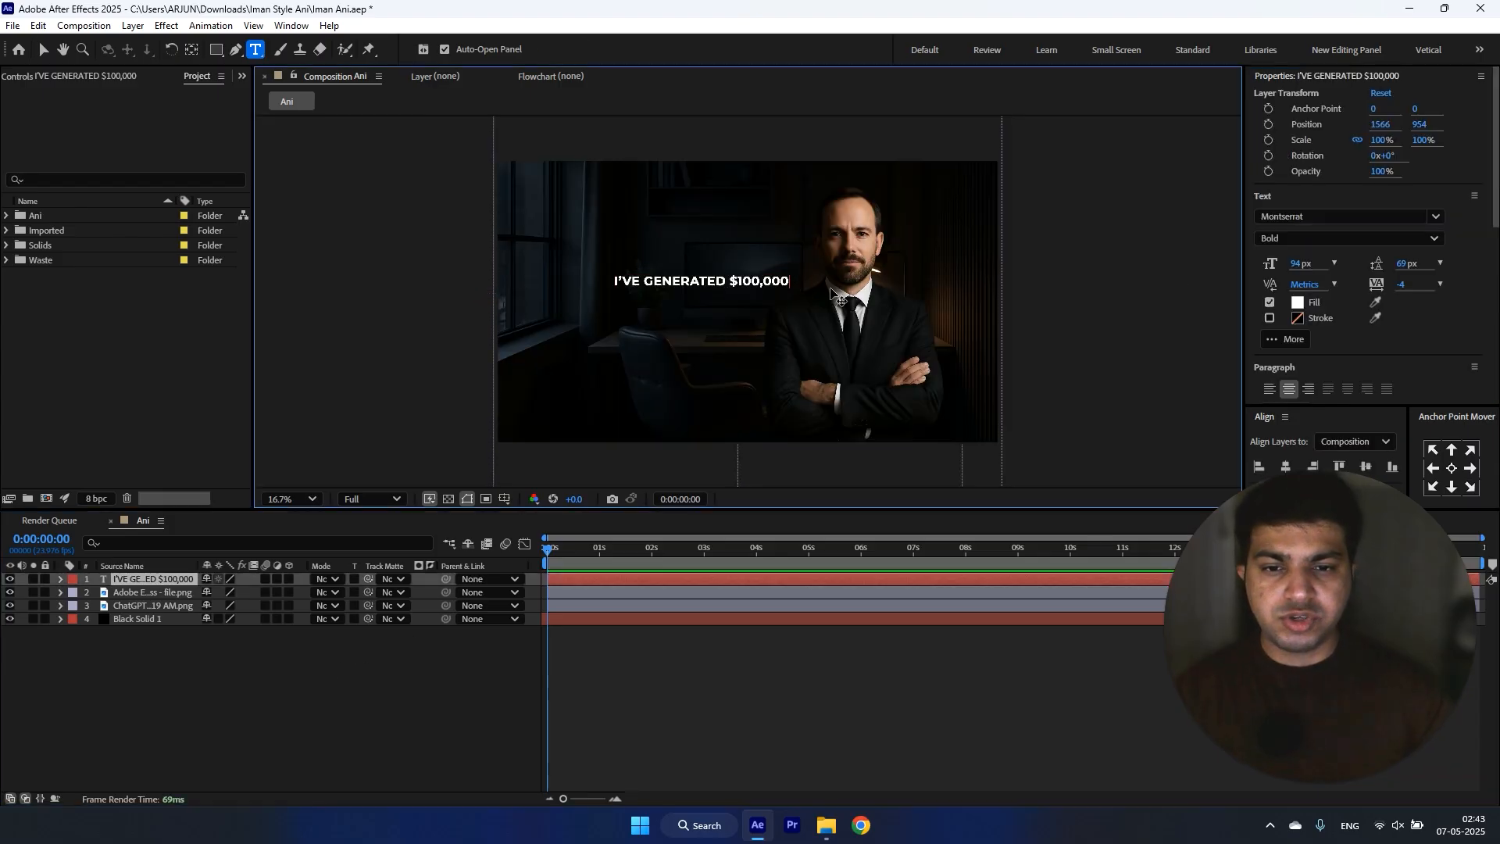
key(Caps_Lock)
text(IN )
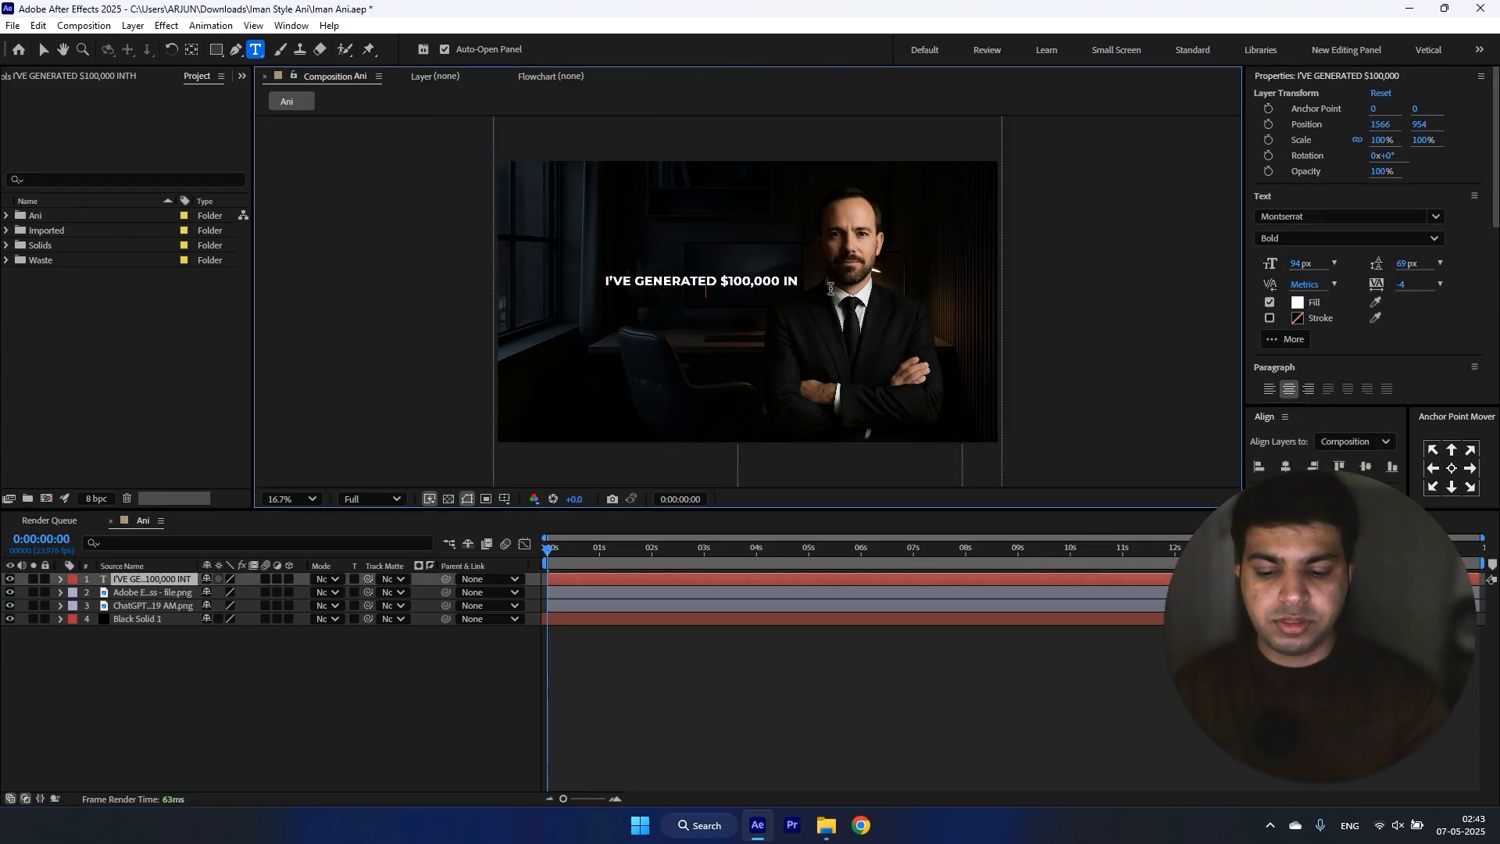
text(THE PAST 3 MONTHS)
Step: Set the line spacing of the two-line headline to 107 px
key(ctrl+a)
drag(1404, 264, 1420, 267)
click(295, 679)
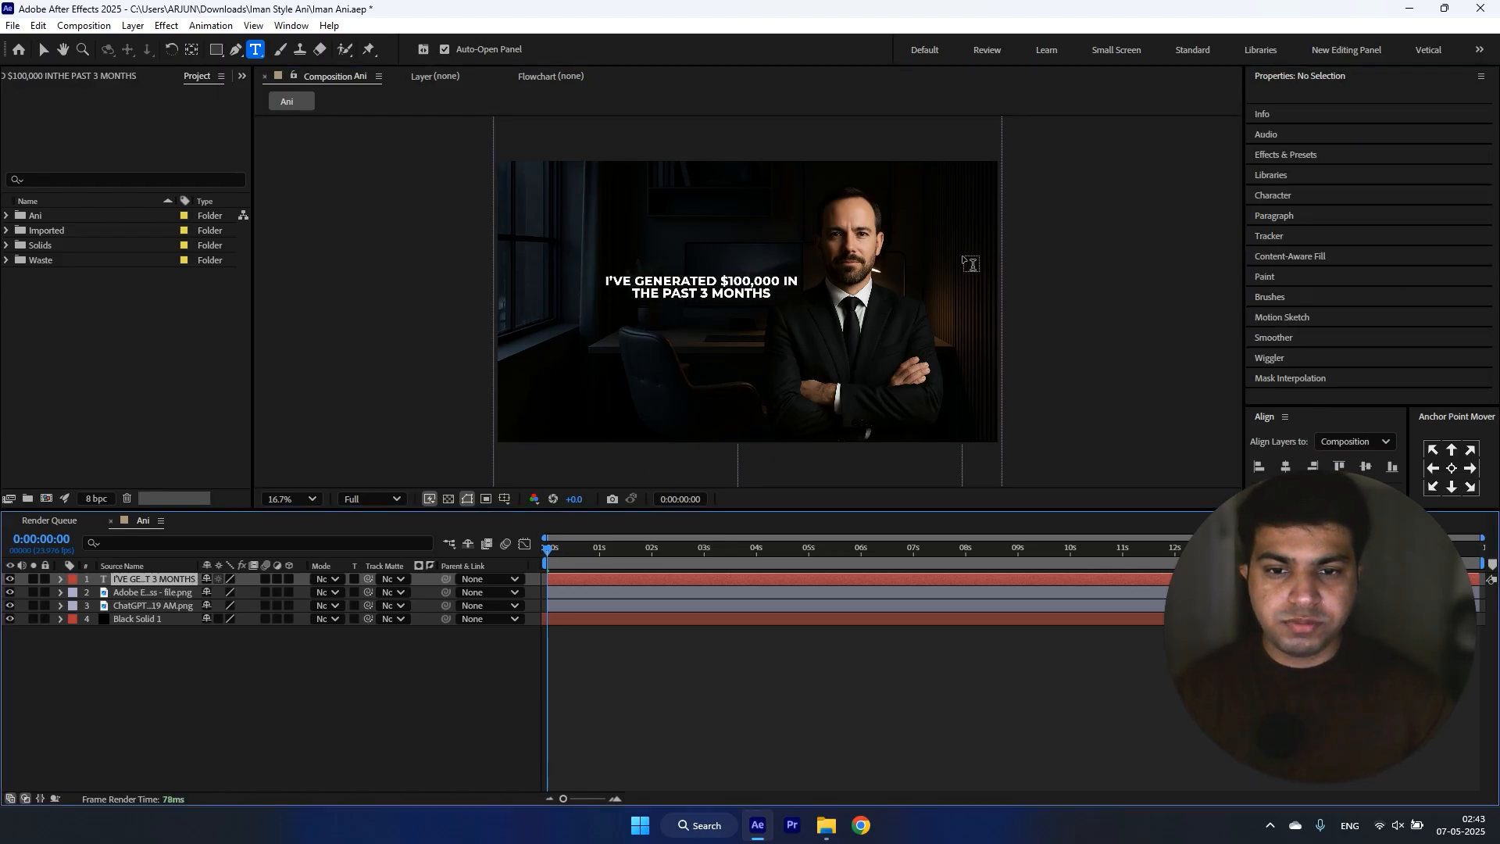
scroll(971, 264, up, 2)
click(694, 279)
key(ctrl+a)
drag(1399, 267, 1413, 267)
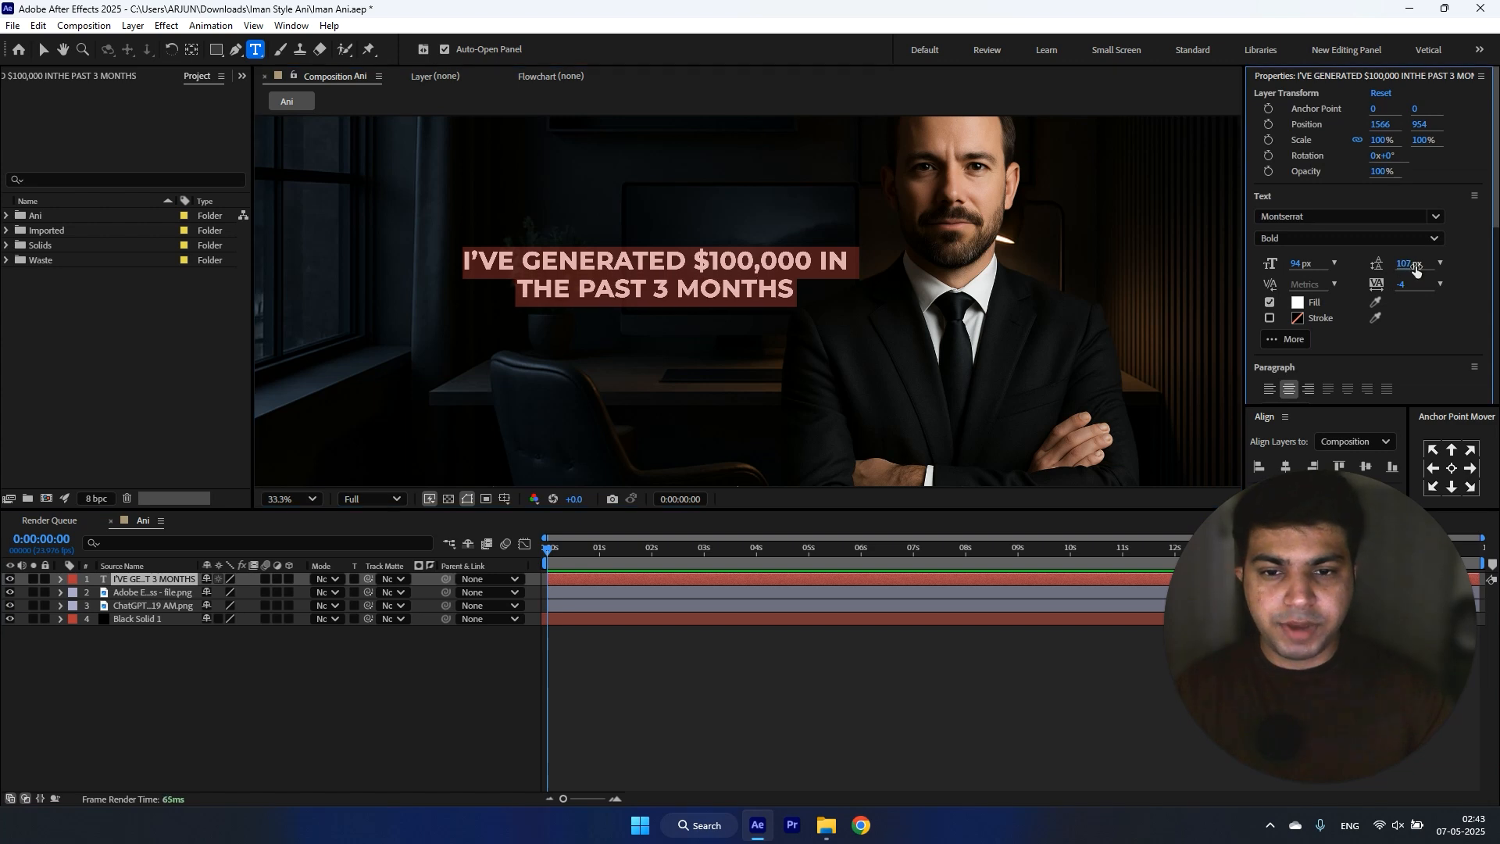
click(227, 677)
Step: Centre the headline's anchor point, scale the text to about 139% and position it at about 1354, 860
key(v)
click(701, 287)
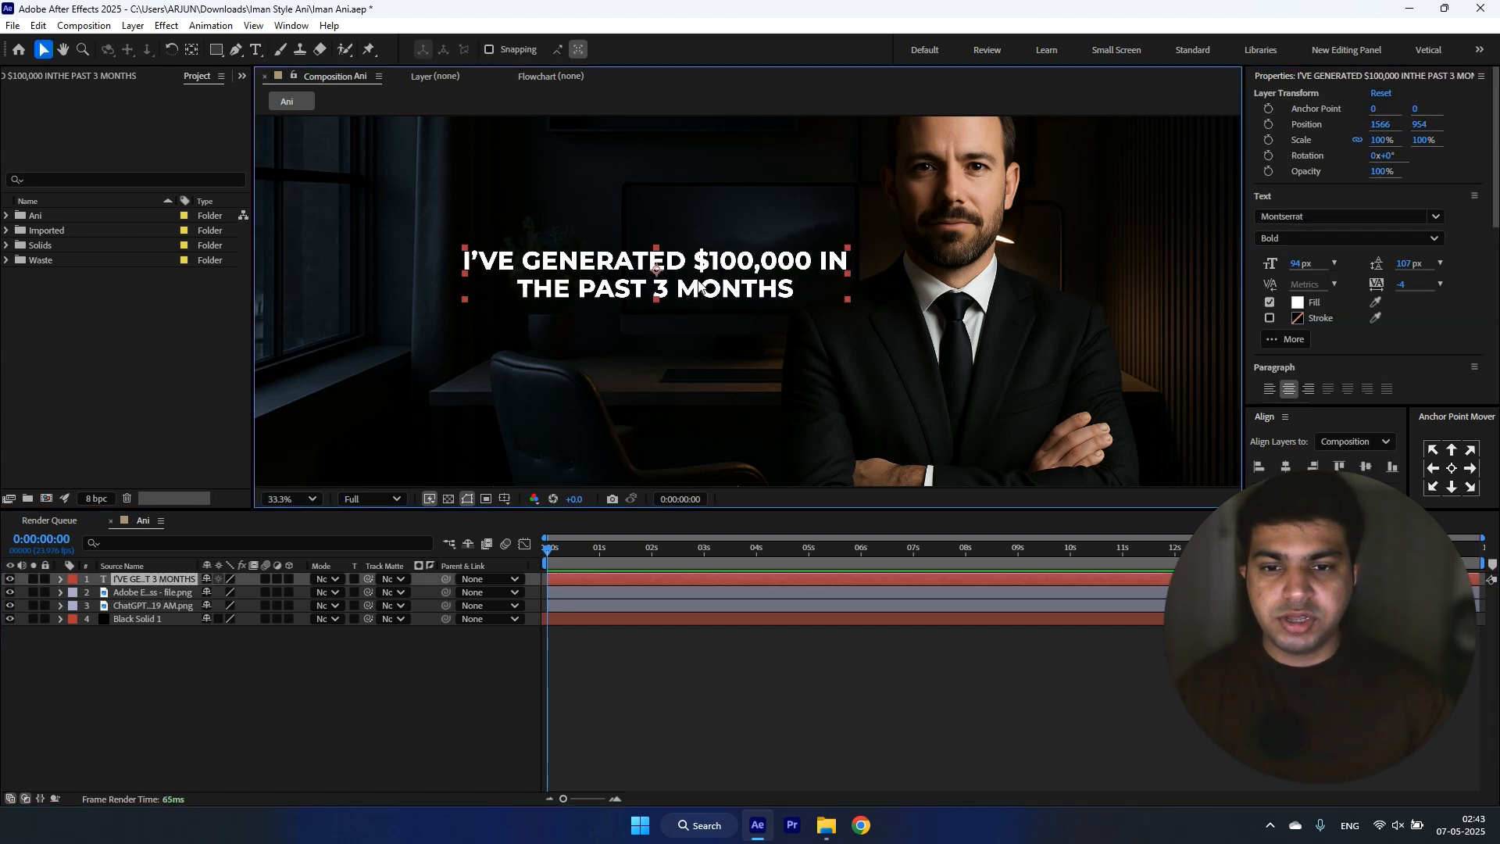
ctrl+double_click(188, 53)
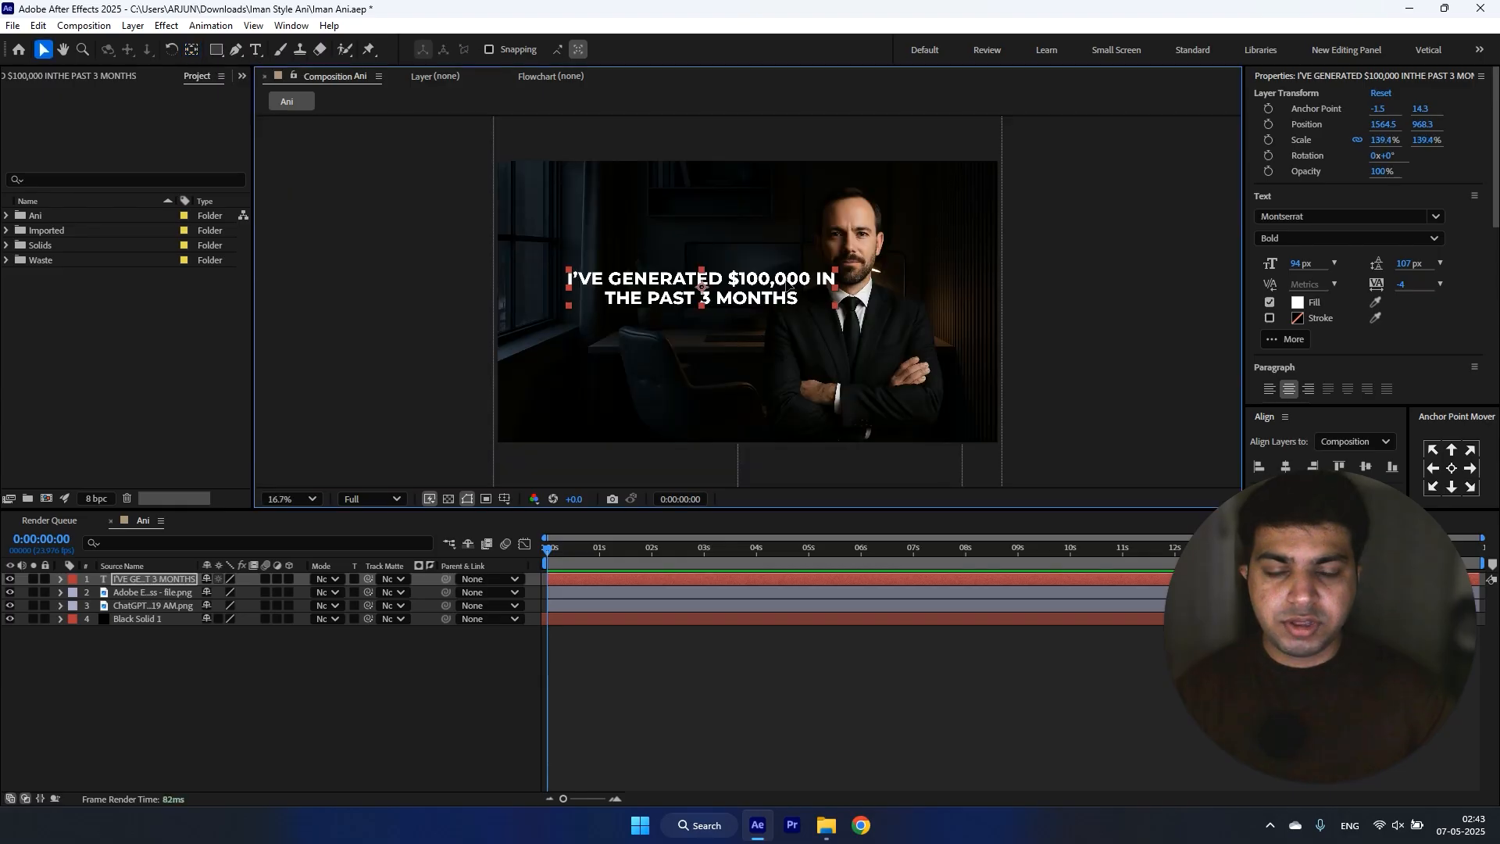
drag(737, 294, 711, 280)
Step: Change the fill colour of "$100,000" in the headline to bright green 2CE800
double_click(710, 280)
scroll(718, 268, up, 2)
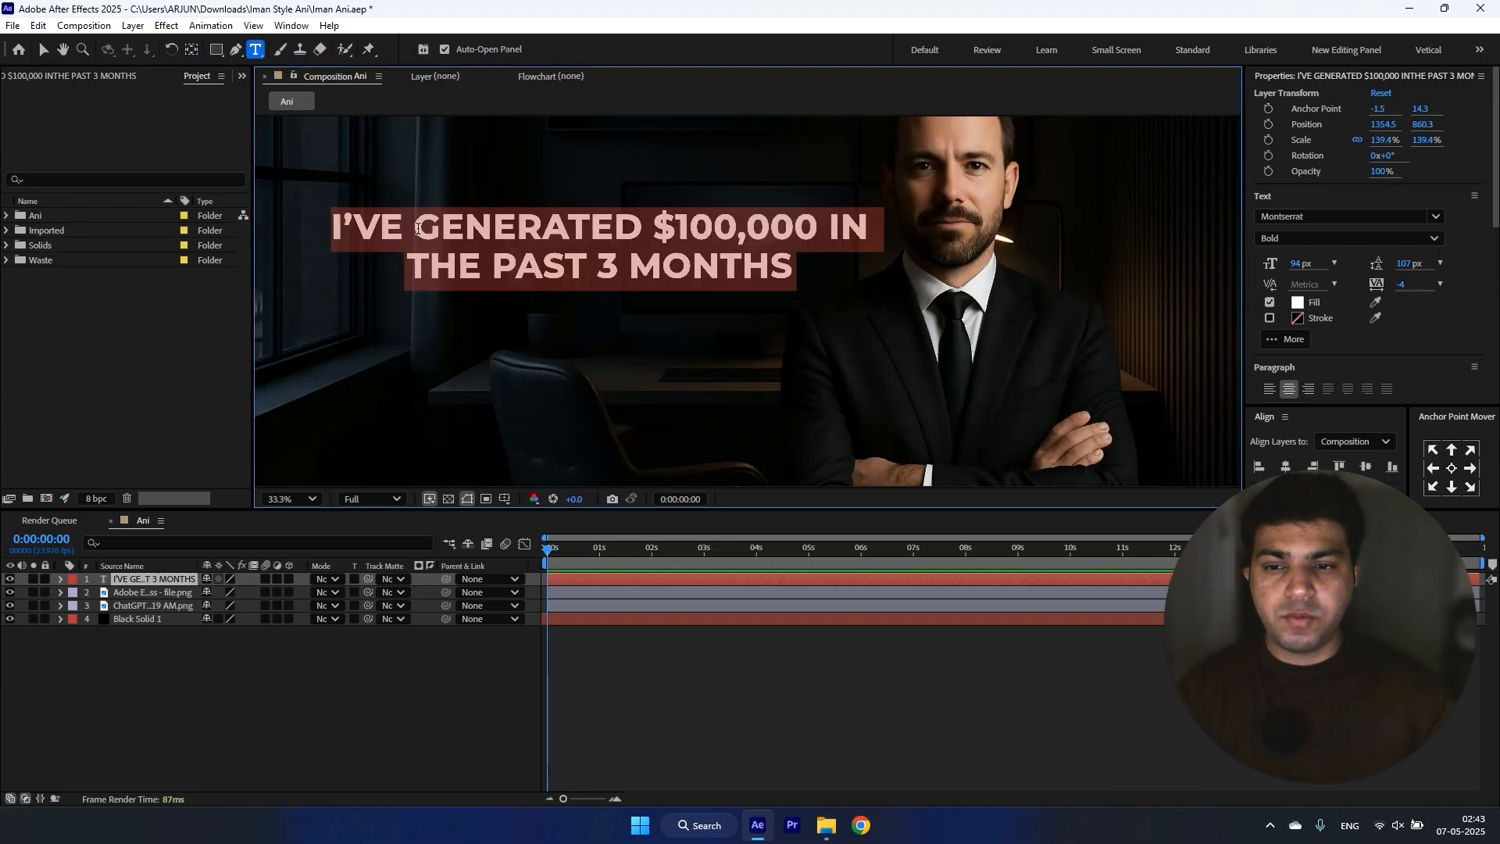
drag(661, 220, 818, 226)
click(1297, 302)
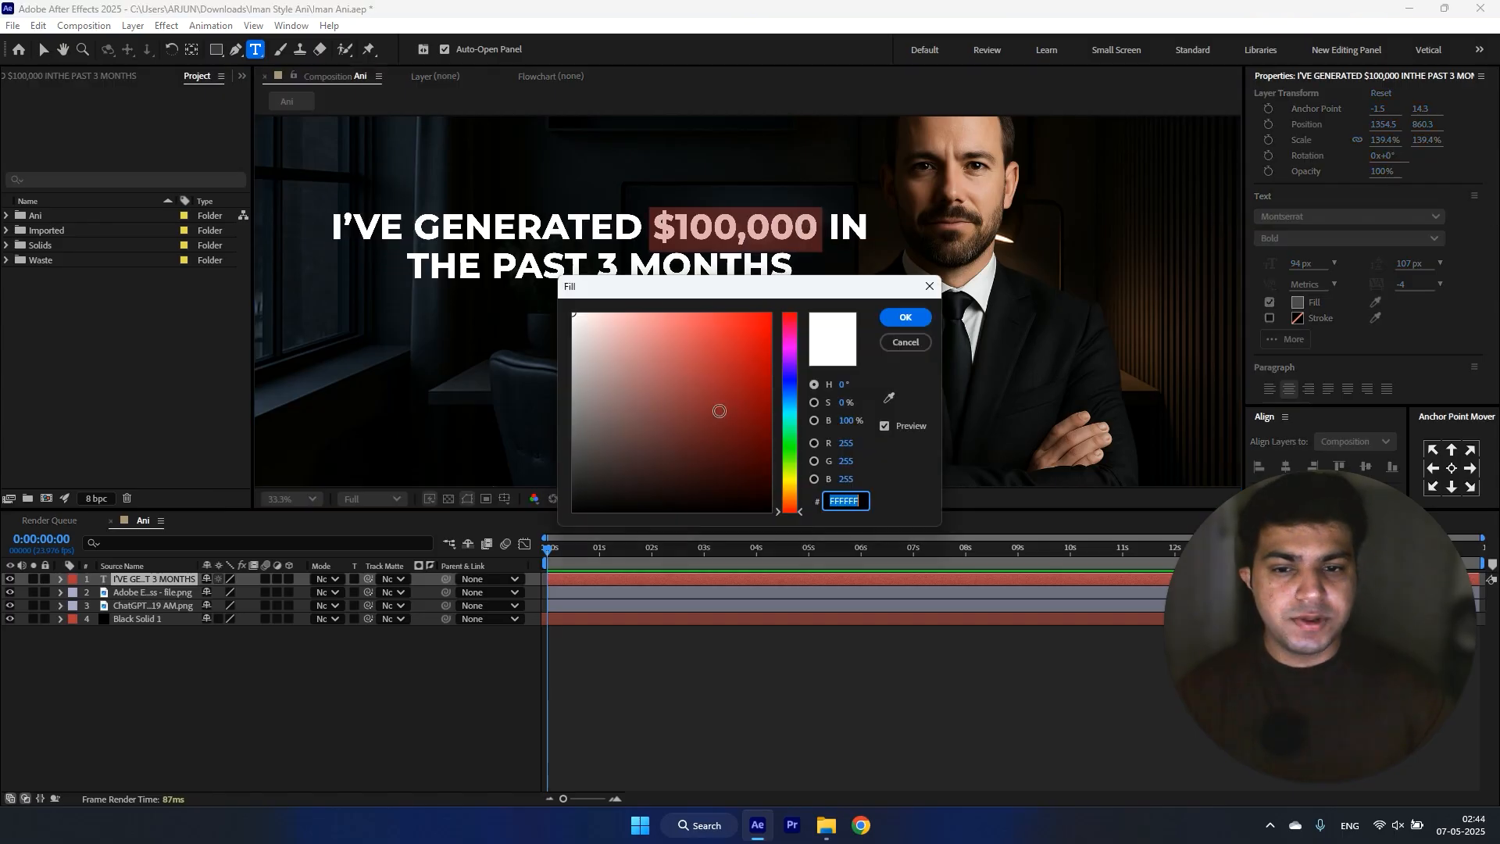
click(797, 460)
drag(797, 463, 796, 451)
drag(766, 375, 802, 331)
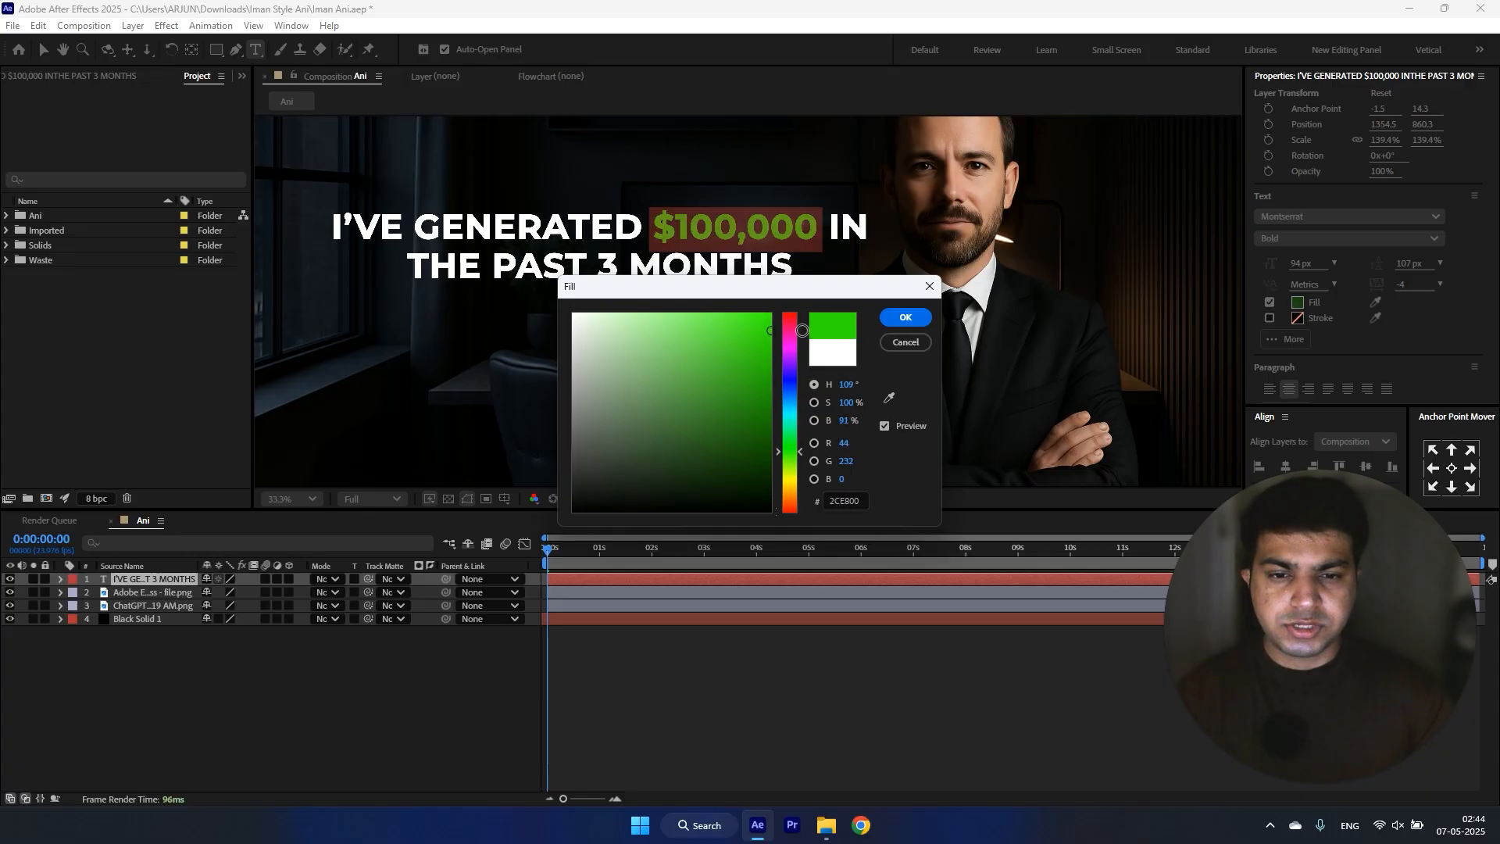
click(906, 317)
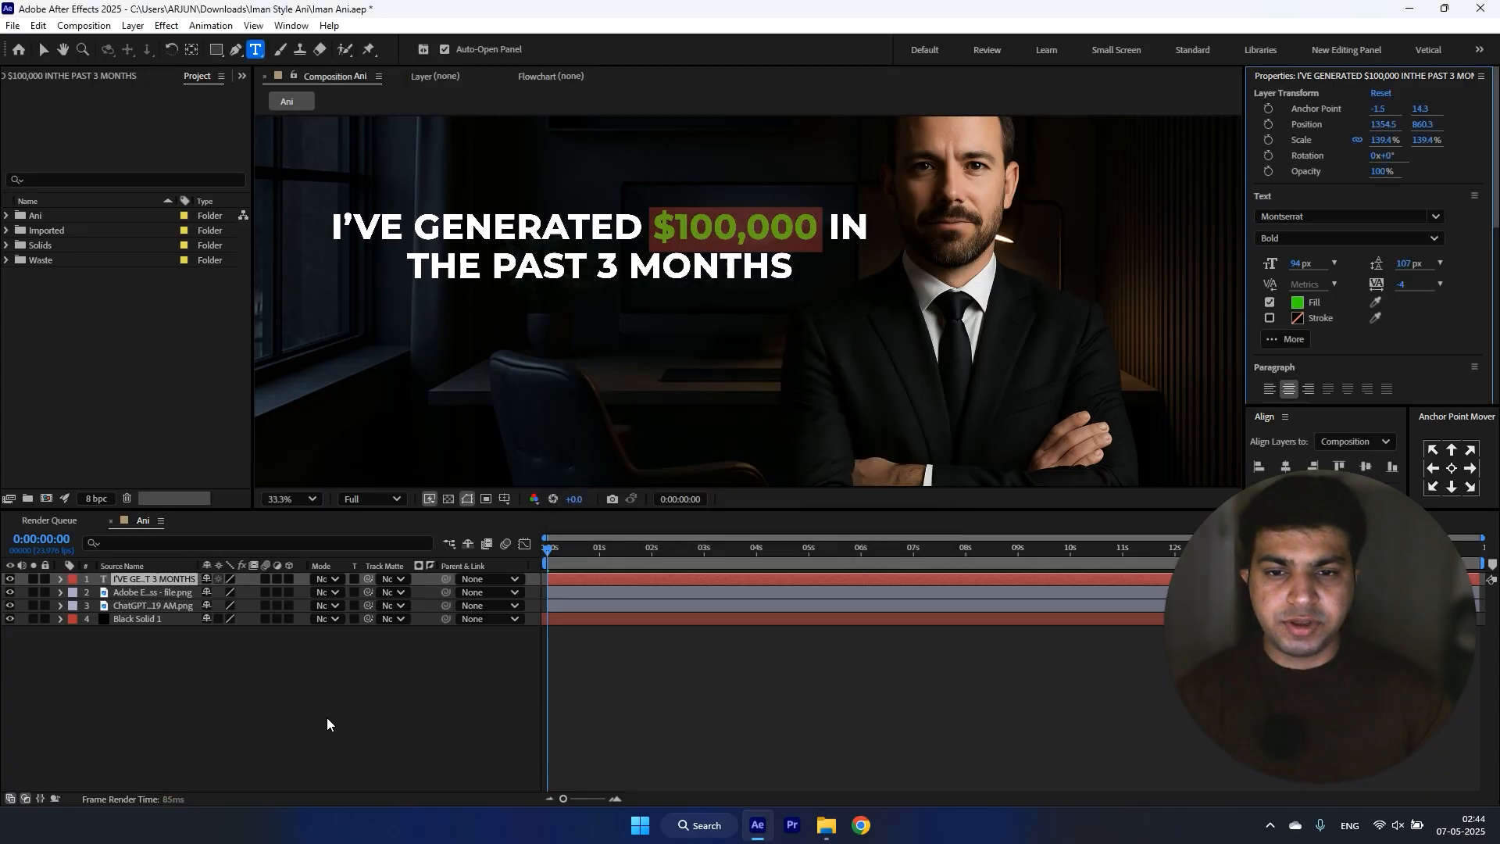
key(Escape)
key(v)
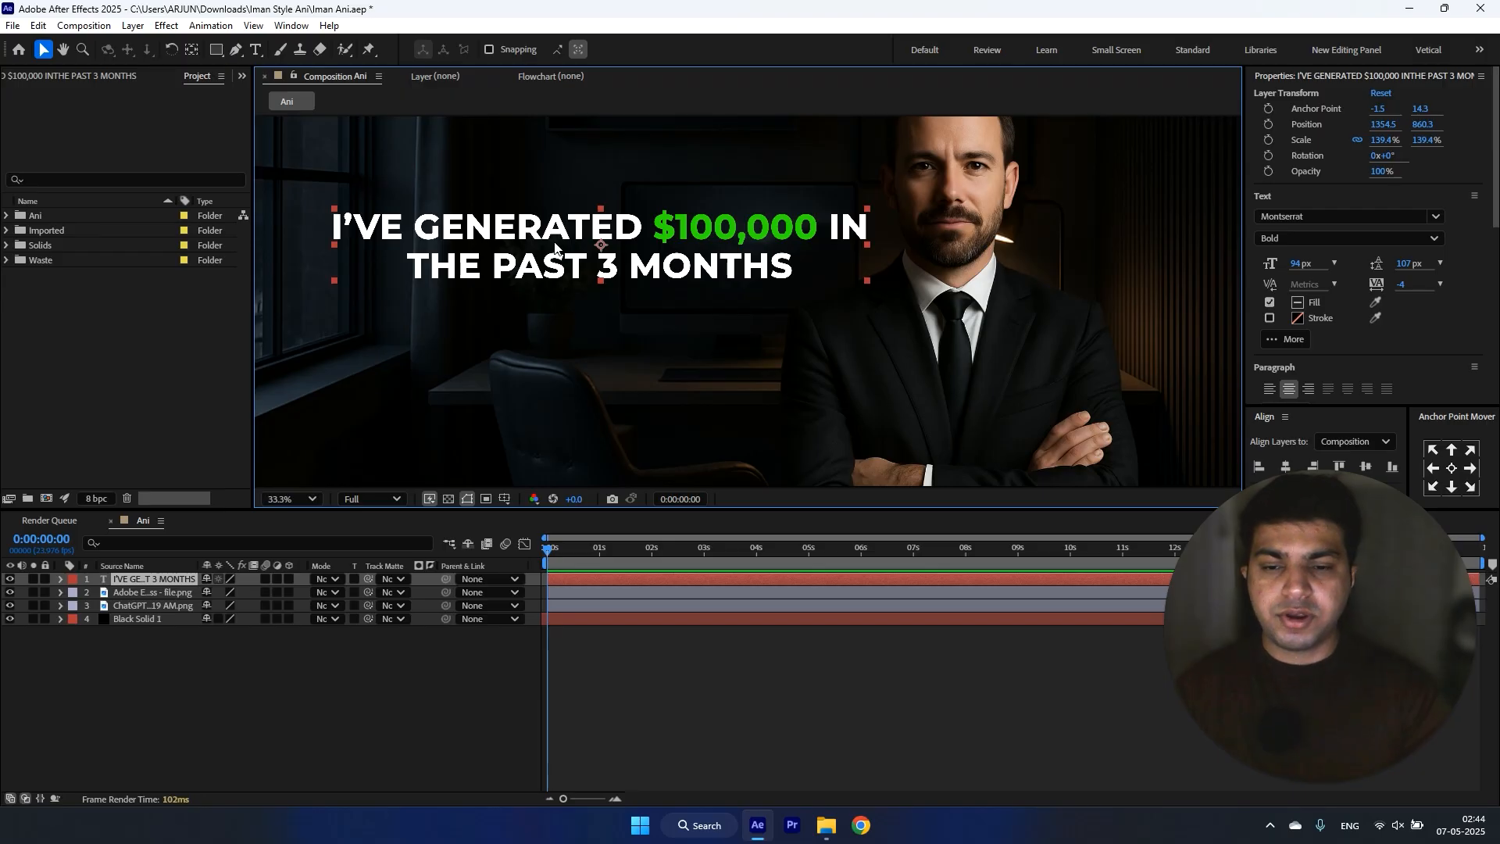
Step: Apply the glow preset to the headline and set the thresholds to 67.5% for Glow and 100% for Glow 2
key(ctrl+space)
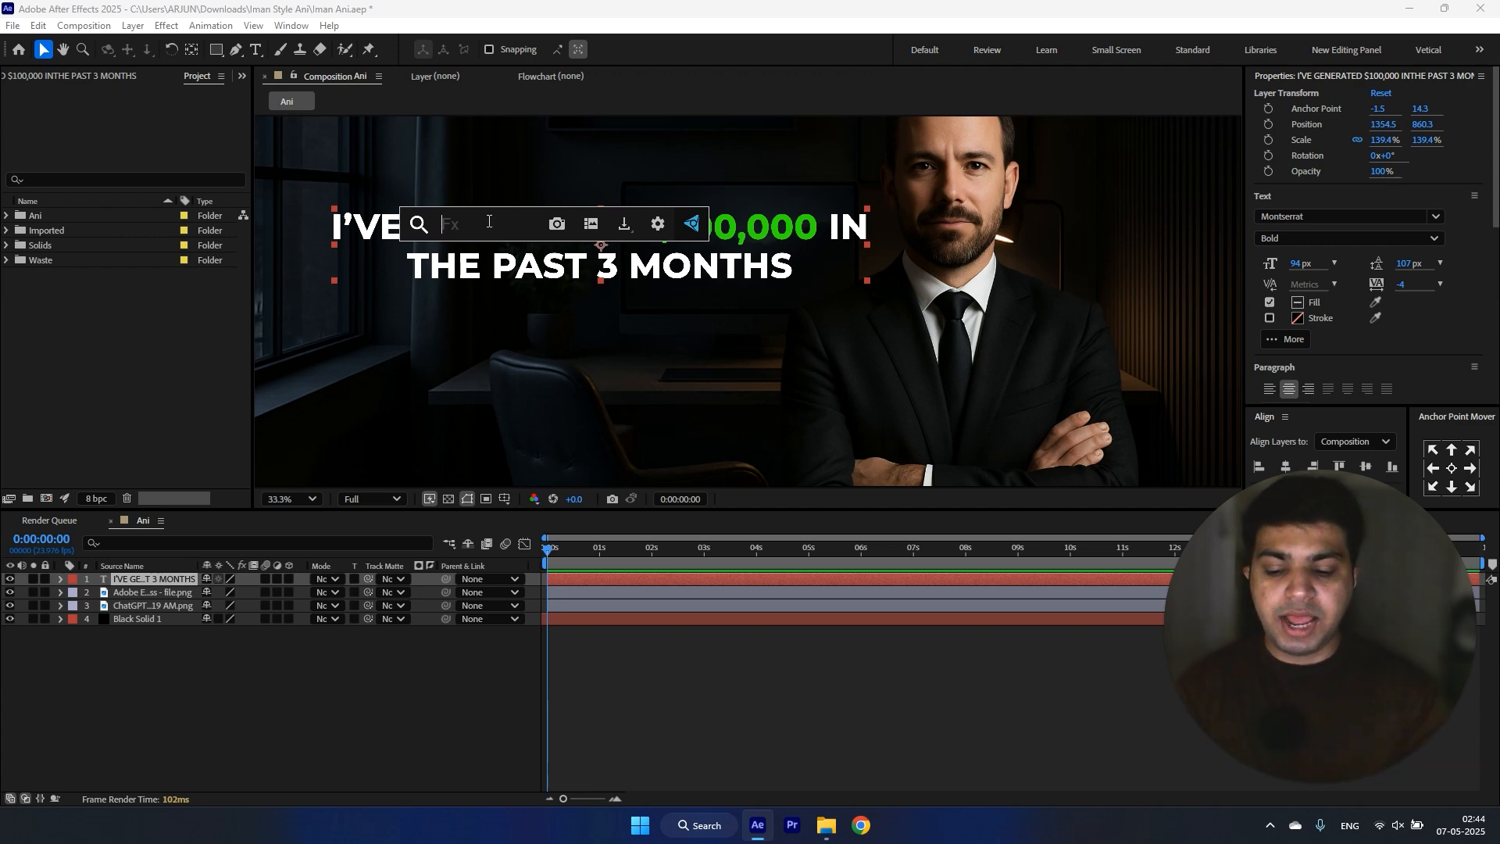
text(glow 1)
key(Return)
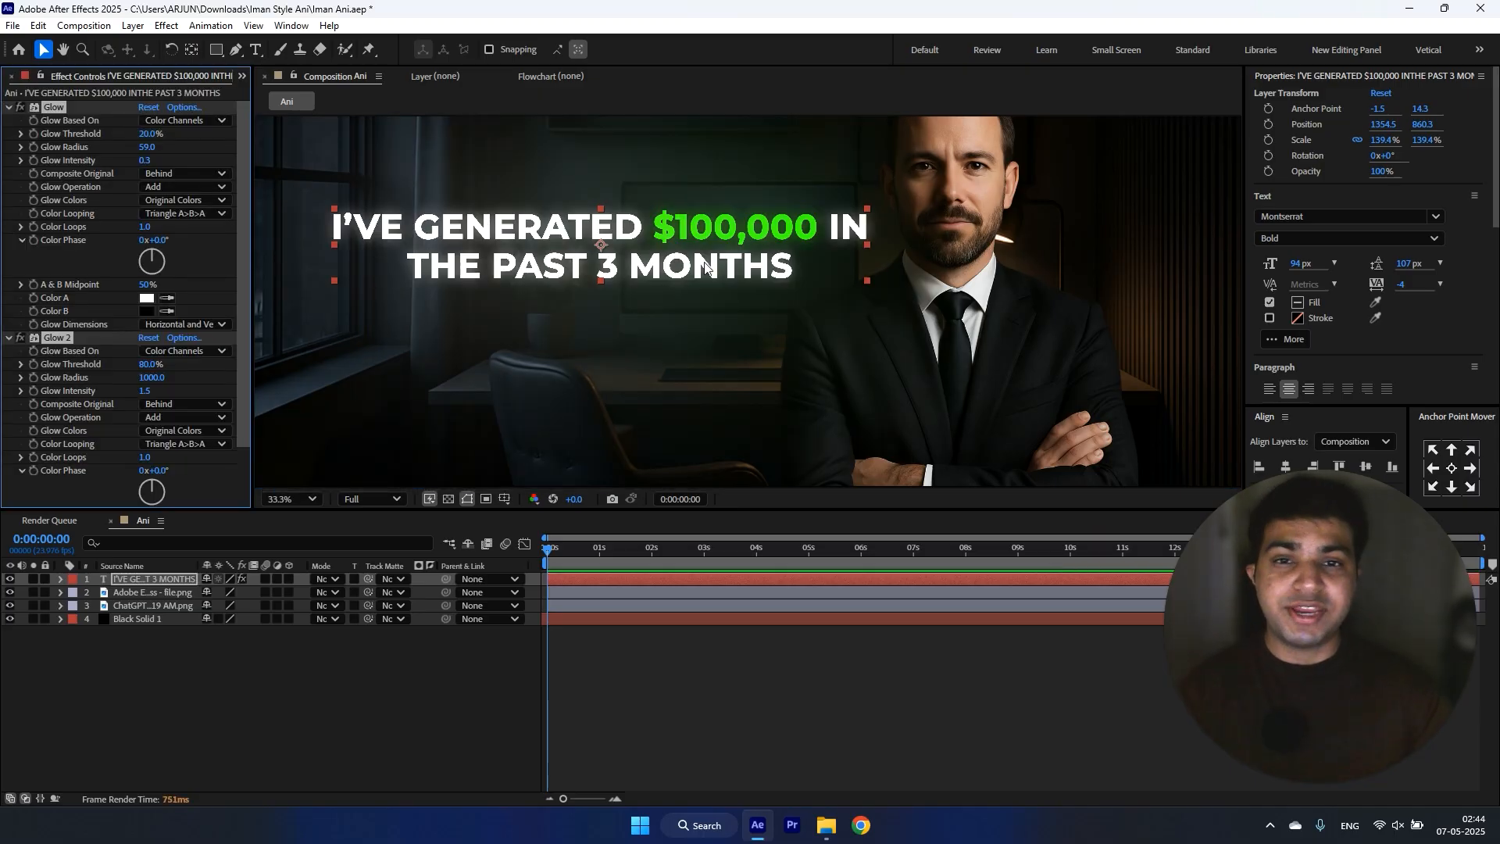
drag(149, 133, 236, 135)
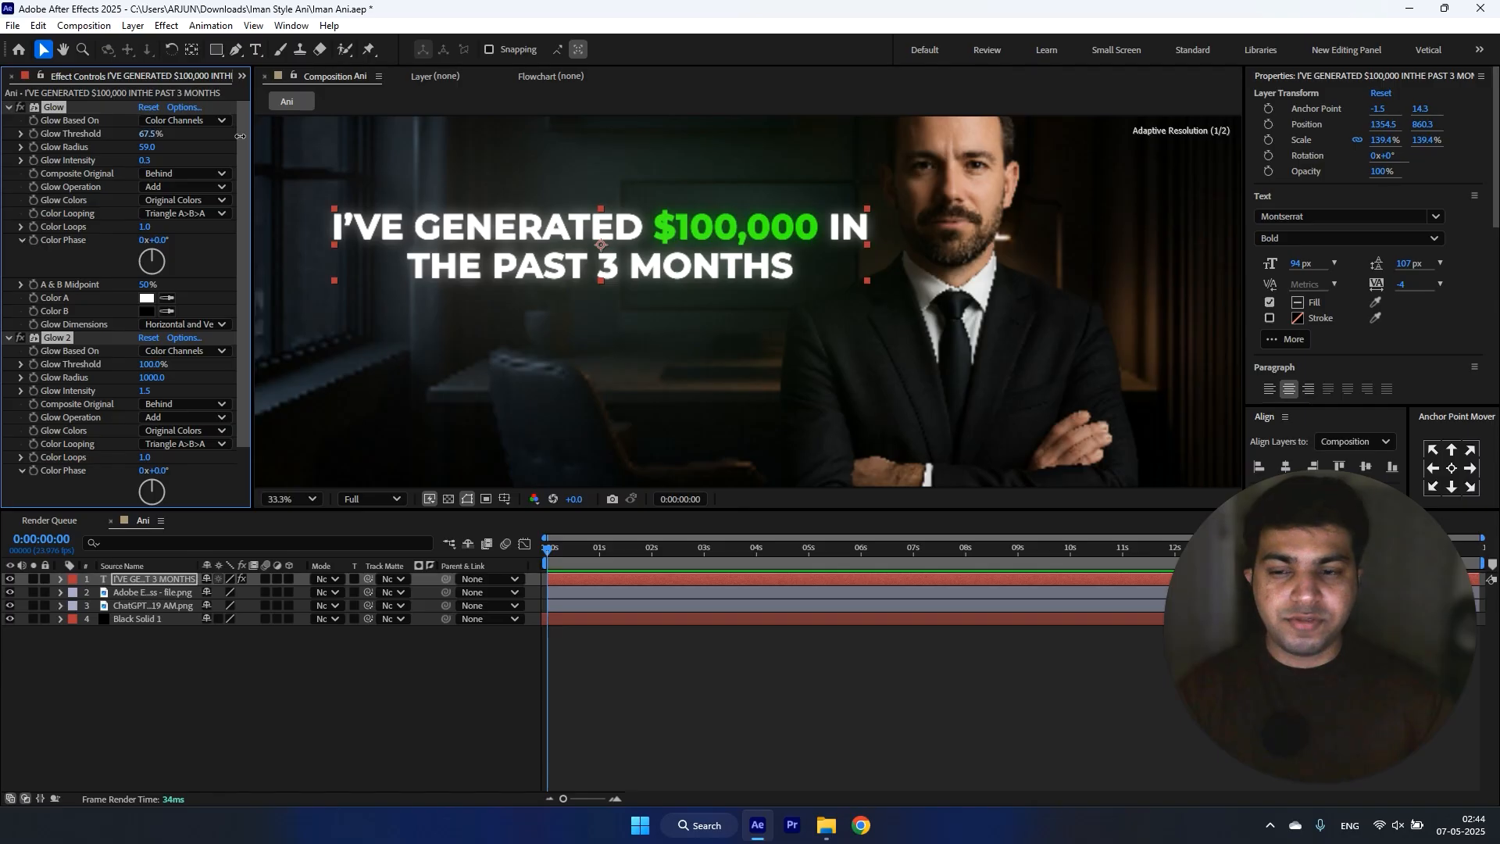
click(211, 139)
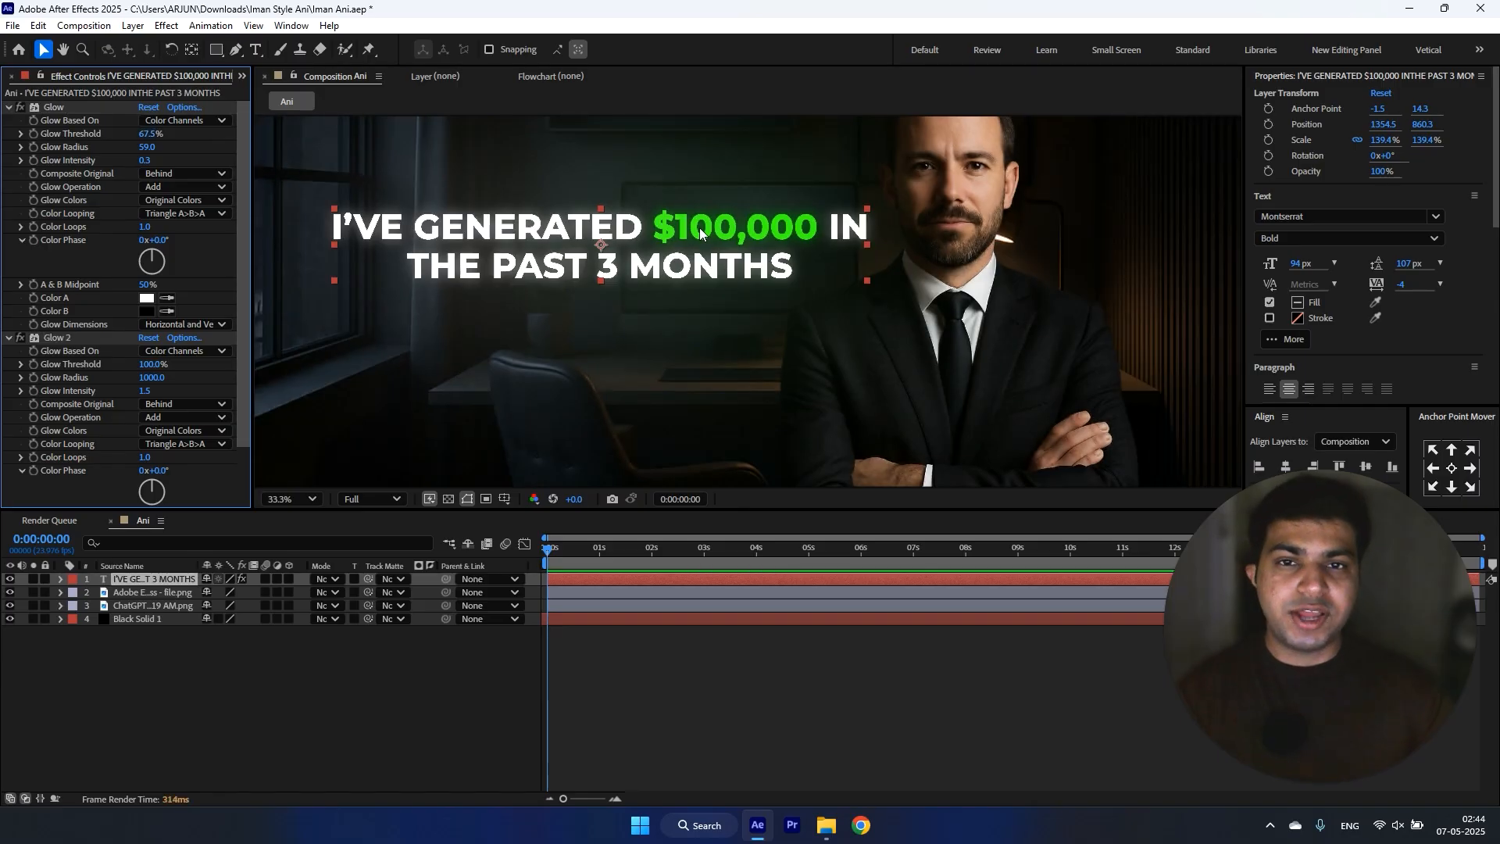
Step: Set the intensity of the headline's Glow 2 effect to 0.3
key(comma)
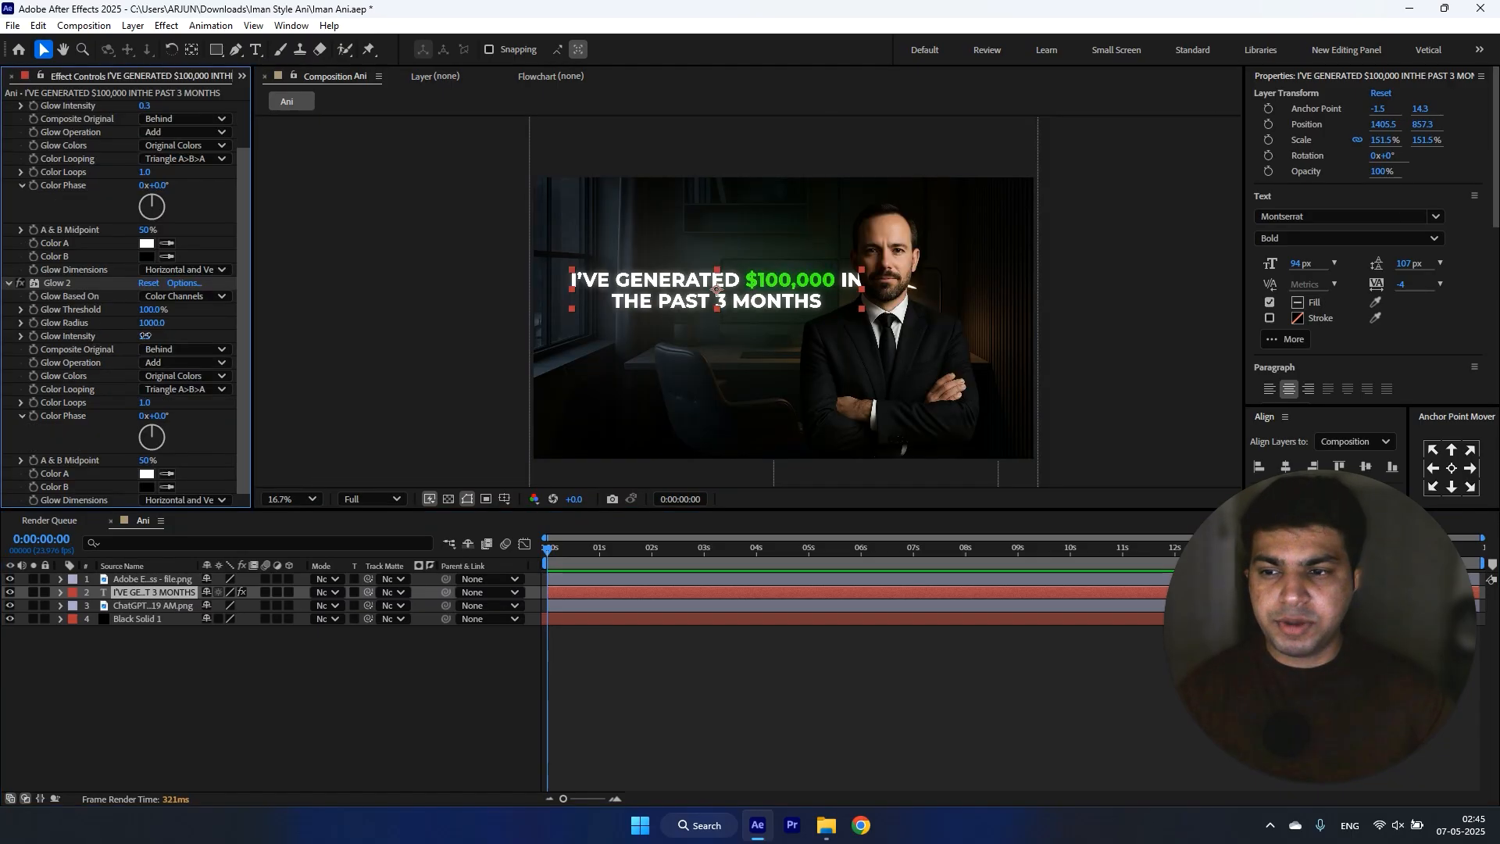
click(145, 336)
text(0.3)
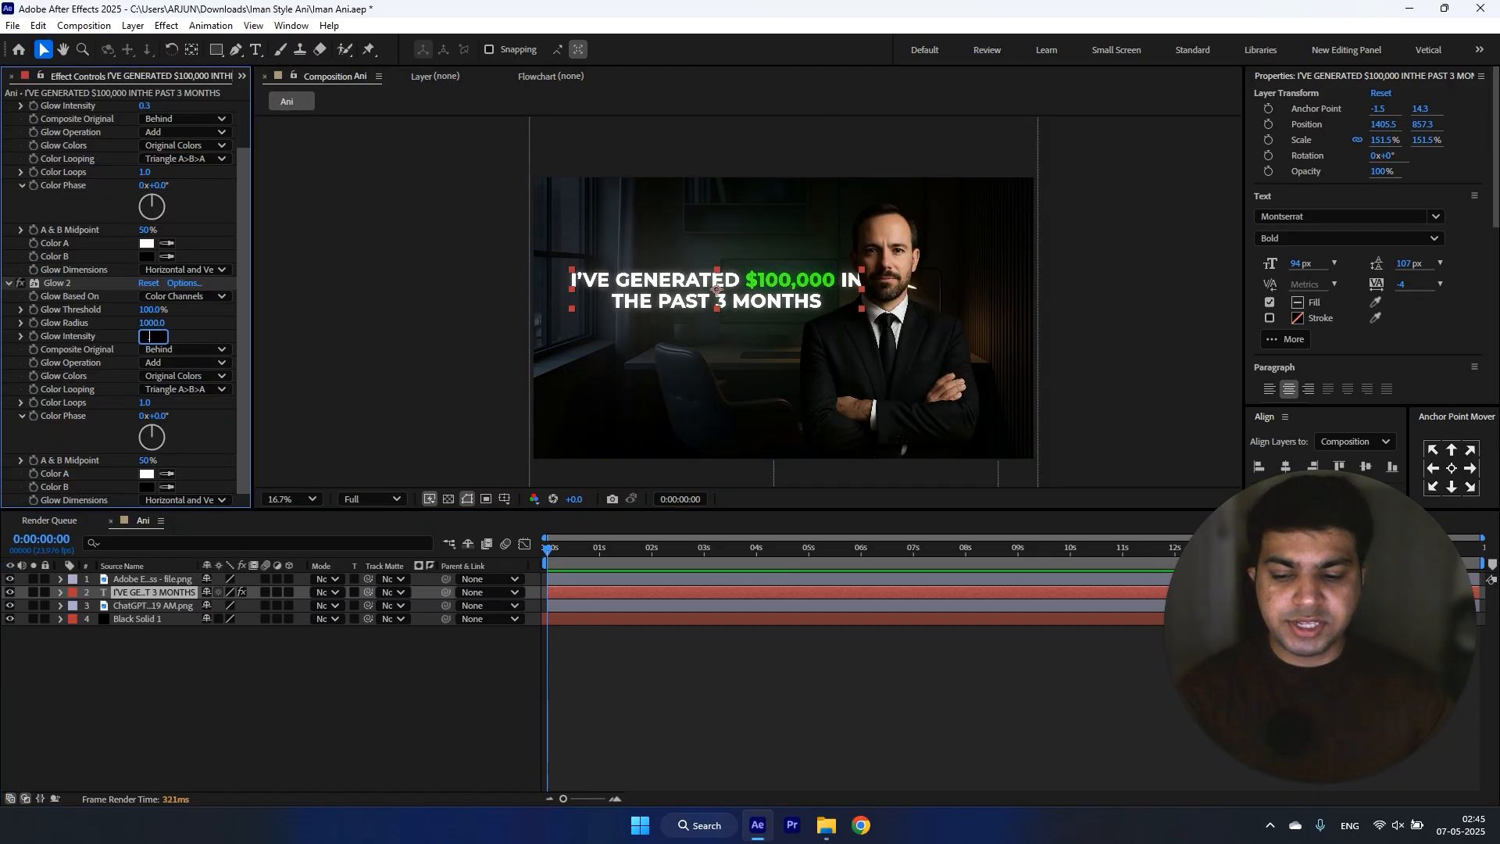
key(Return)
click(429, 312)
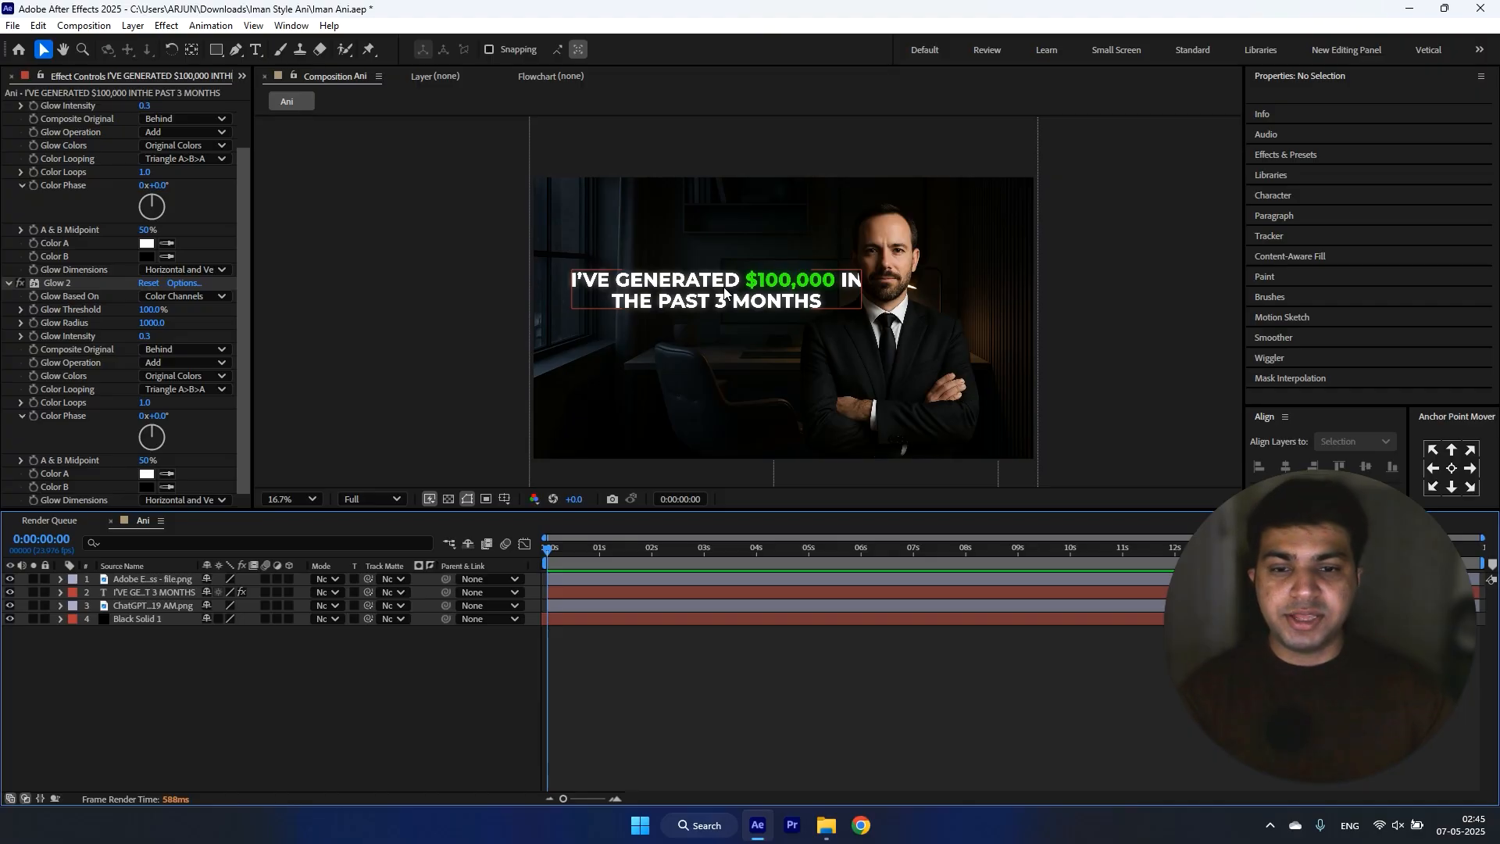
click(725, 293)
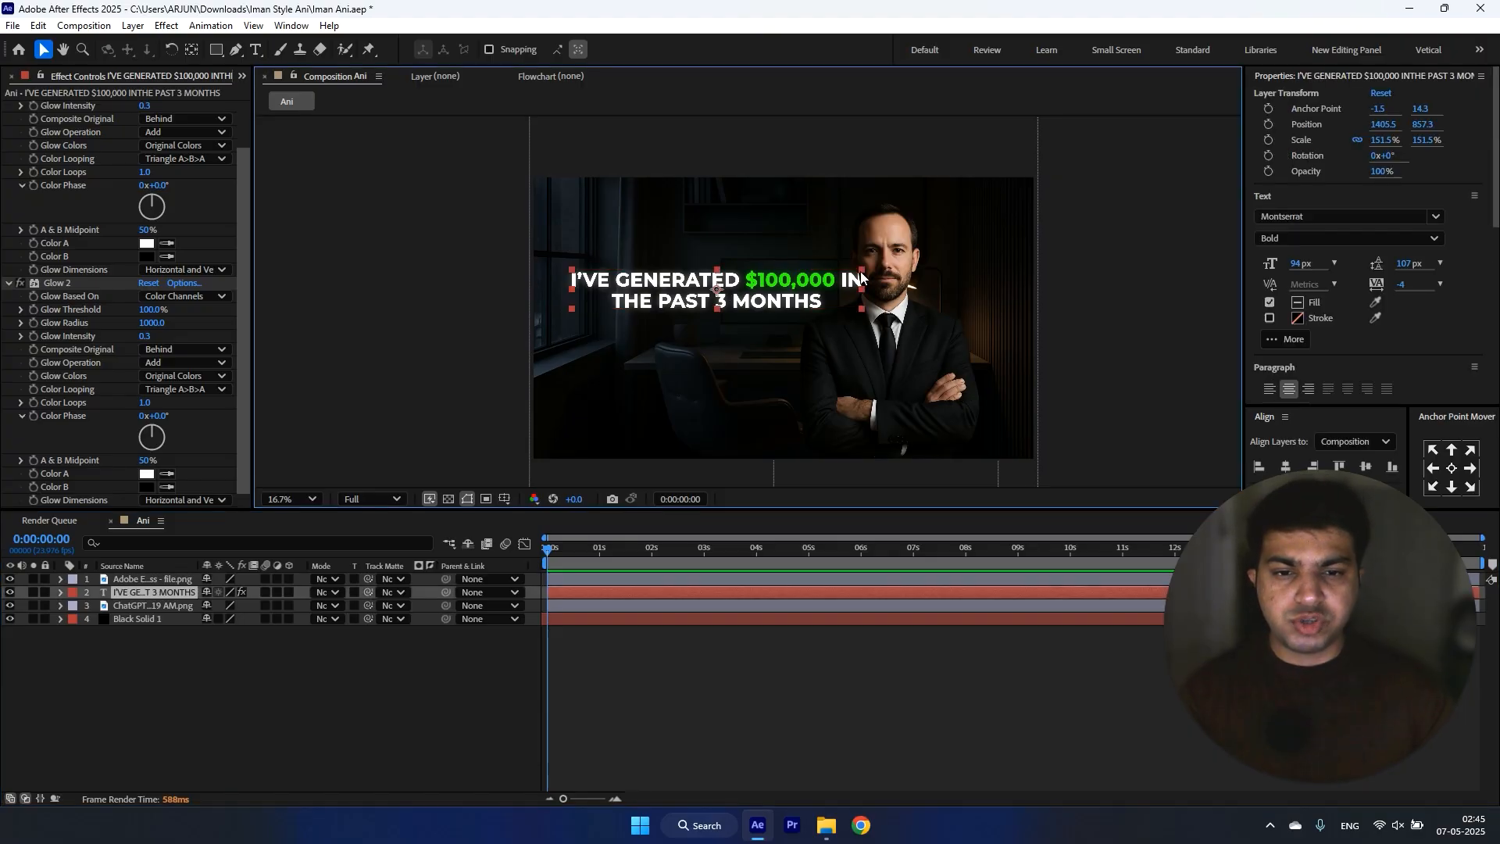
click(312, 674)
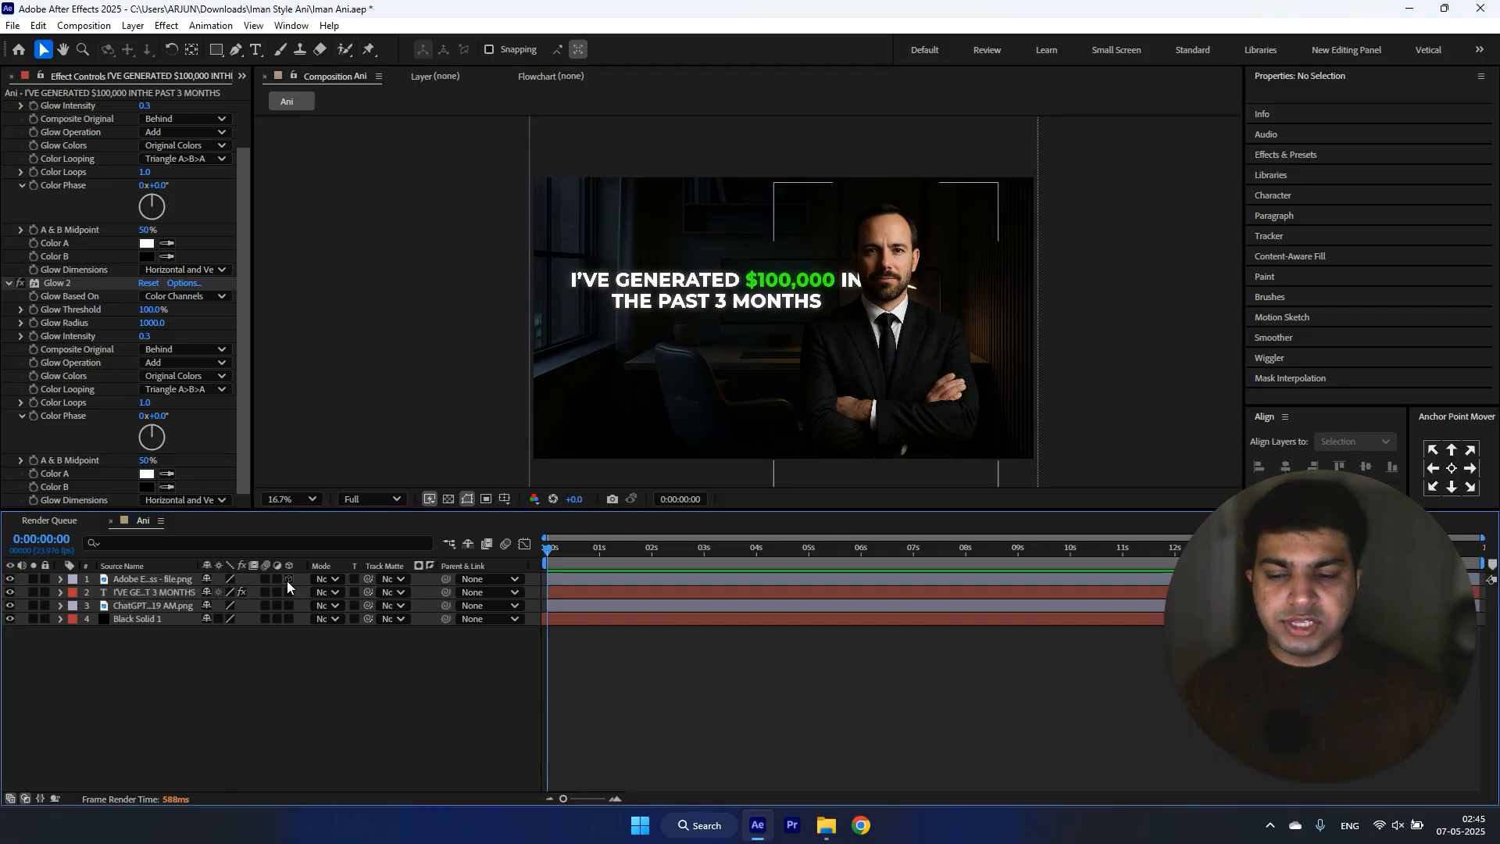
Step: Make the man's cutout, headline and office image layers 3D and show the composition in a two-view layout
drag(288, 580, 289, 607)
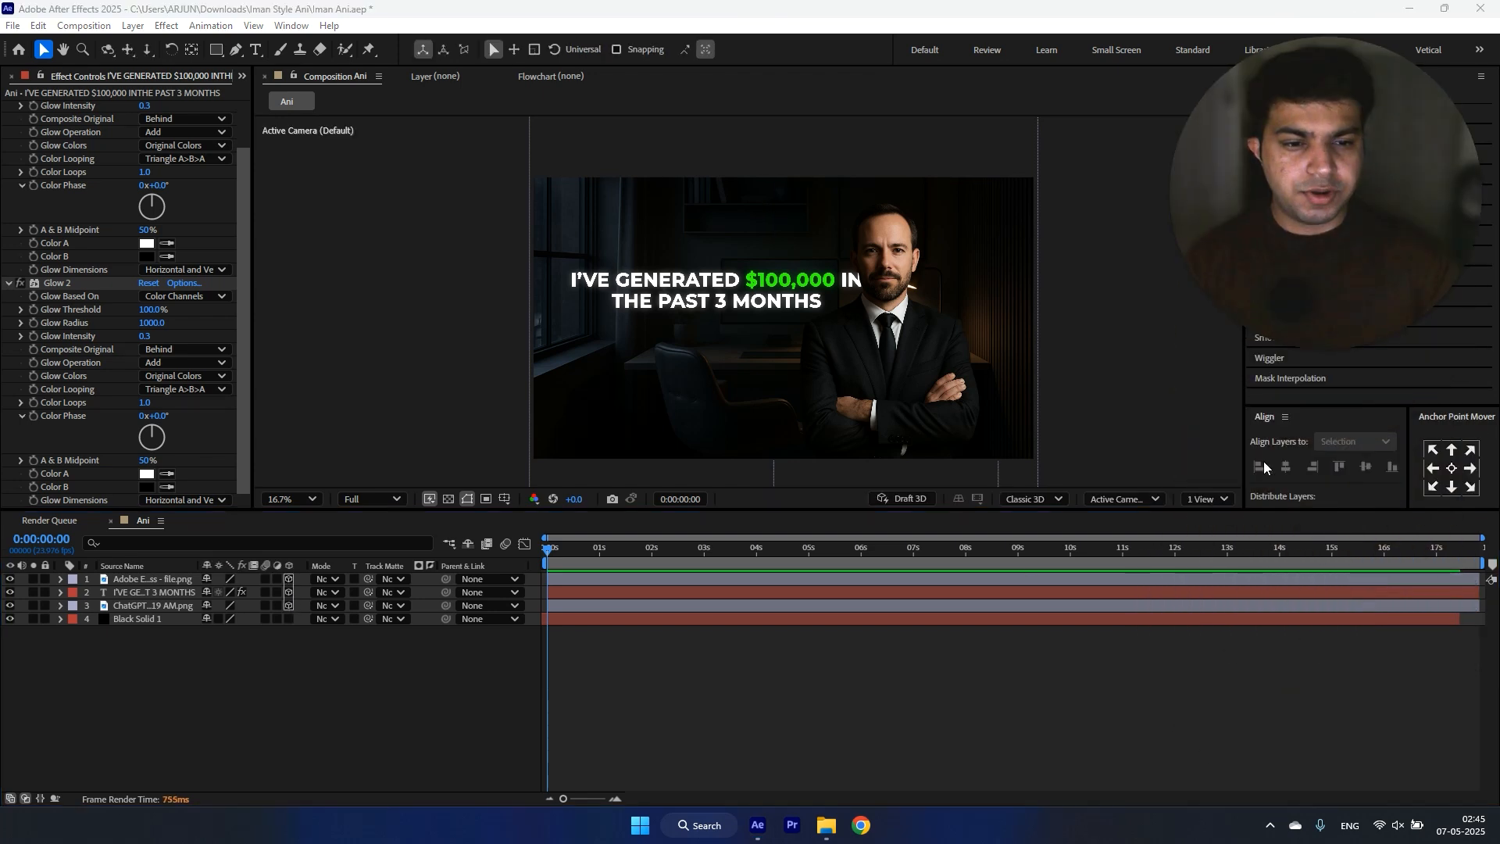
click(1201, 500)
click(1215, 541)
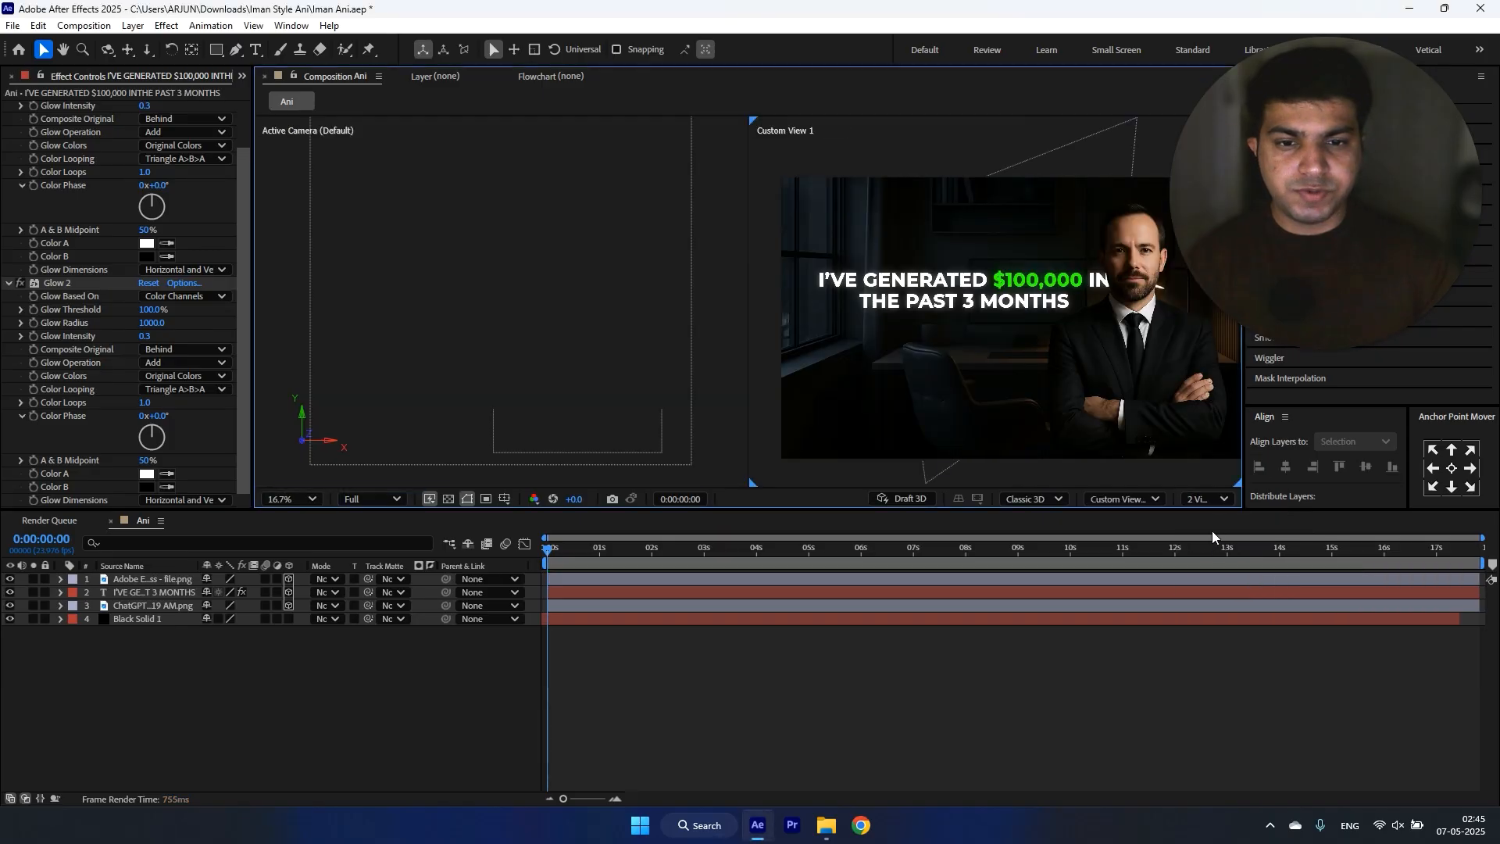
drag(1317, 196, 1333, 639)
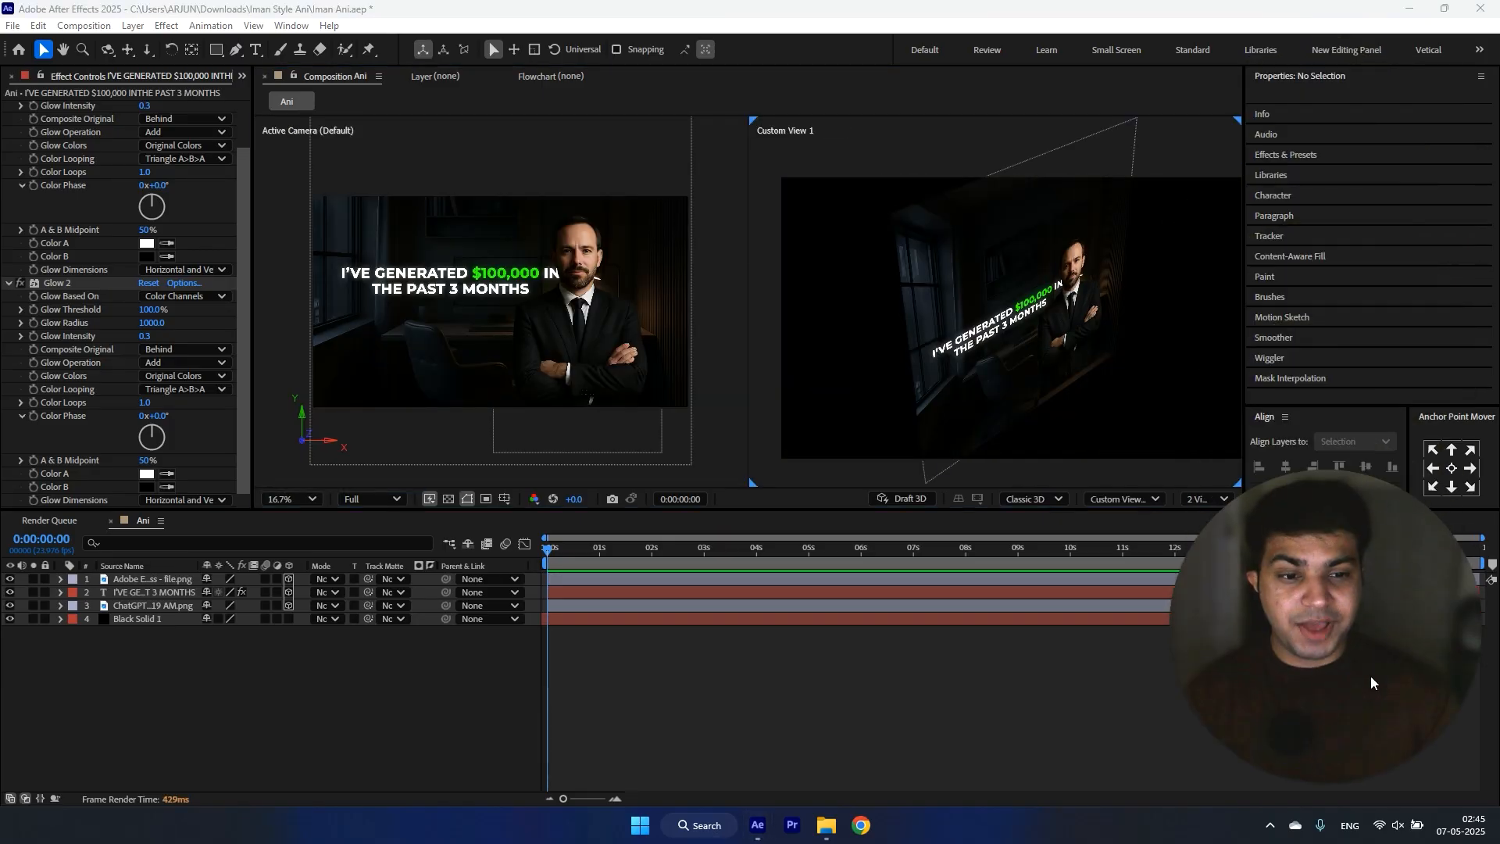
click(766, 390)
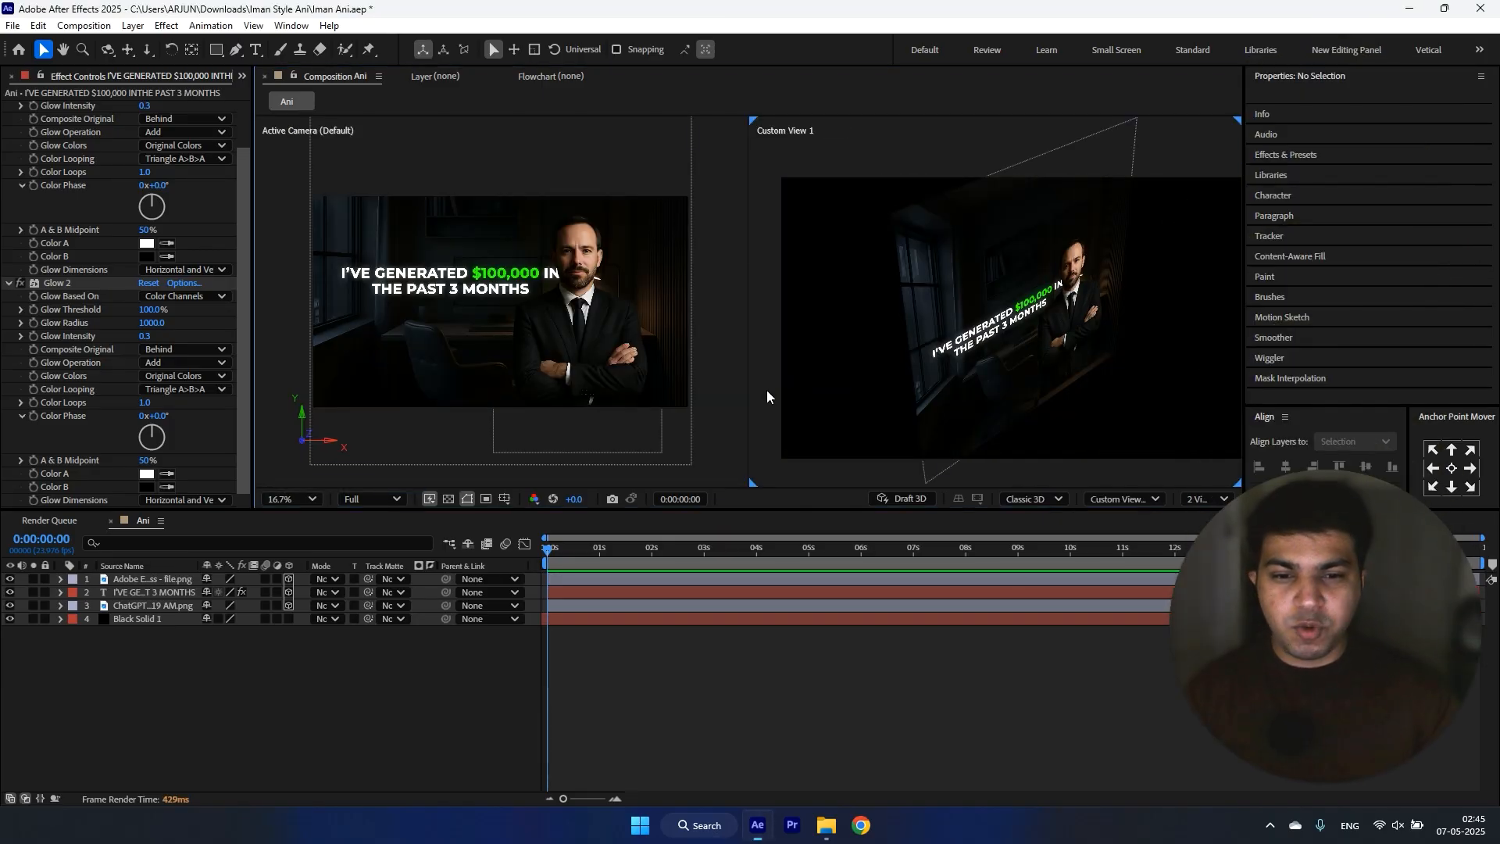
Step: Select the man's cutout and switch the Active Camera view to Top, keeping Custom View 1 beside it
click(1108, 501)
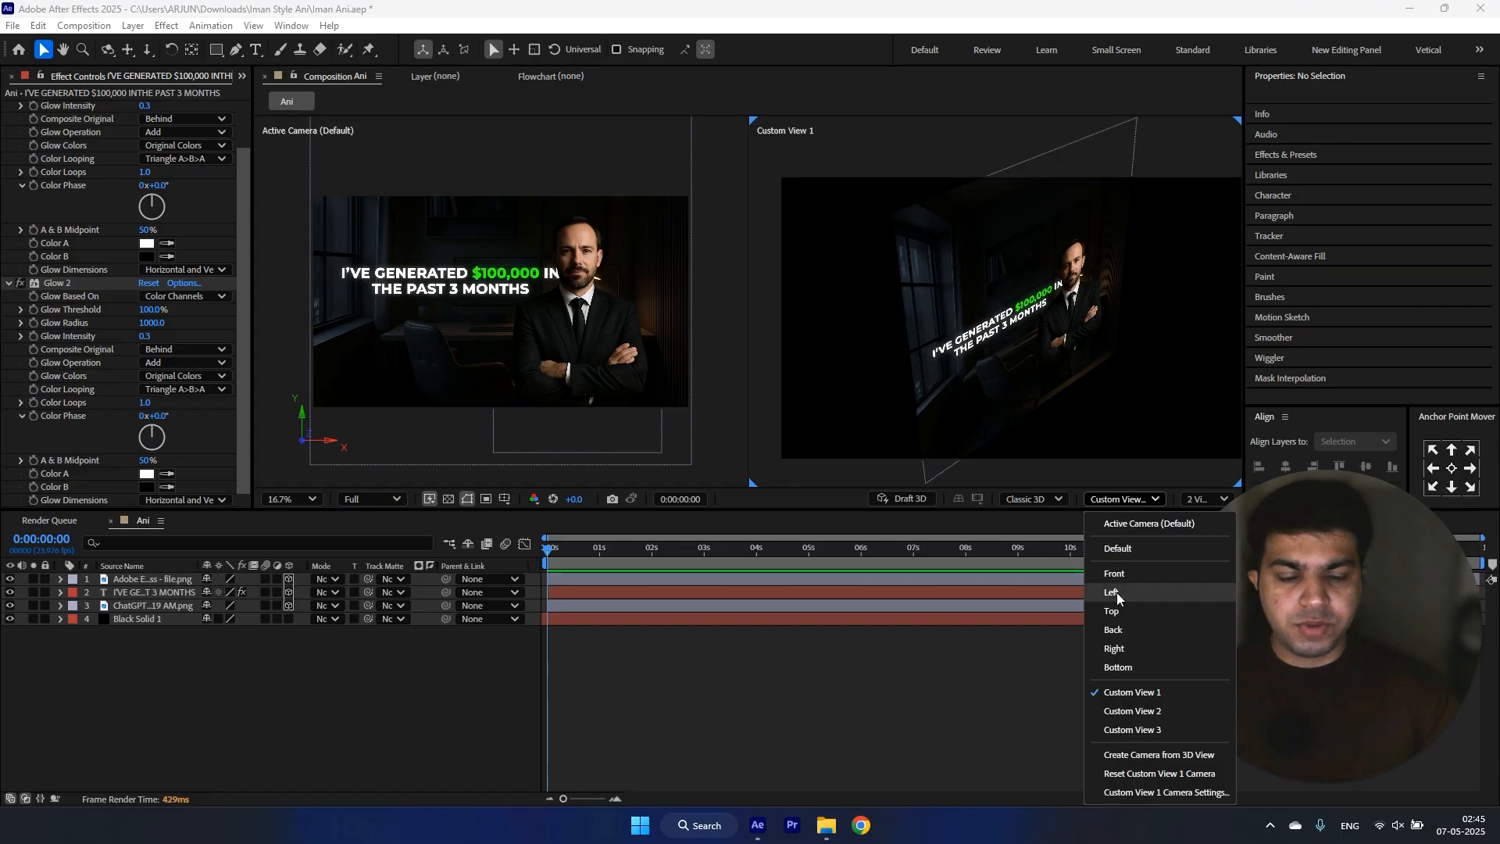
click(501, 394)
click(501, 395)
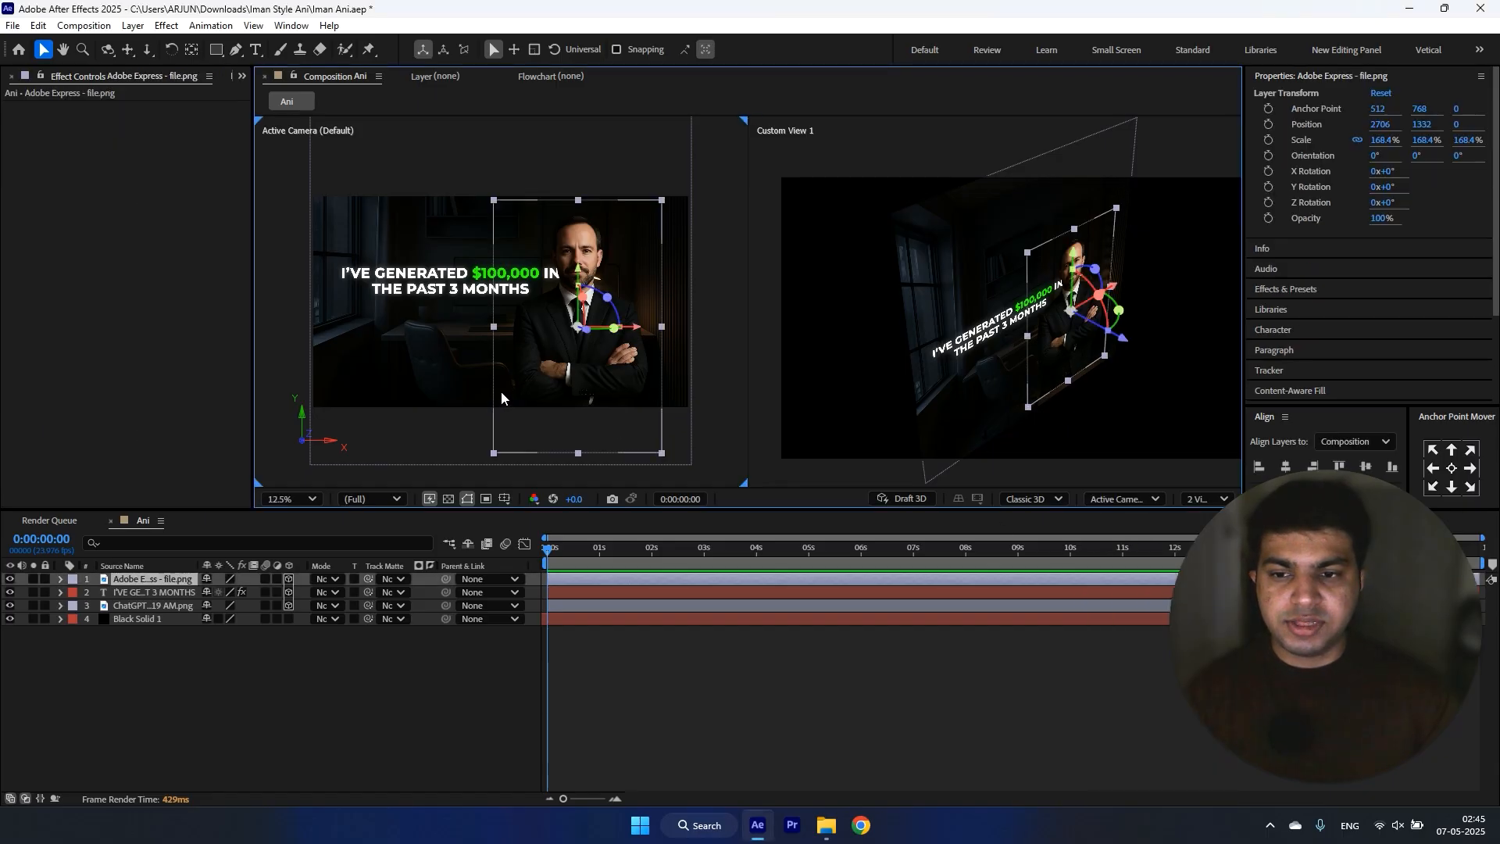
click(1114, 499)
click(1122, 611)
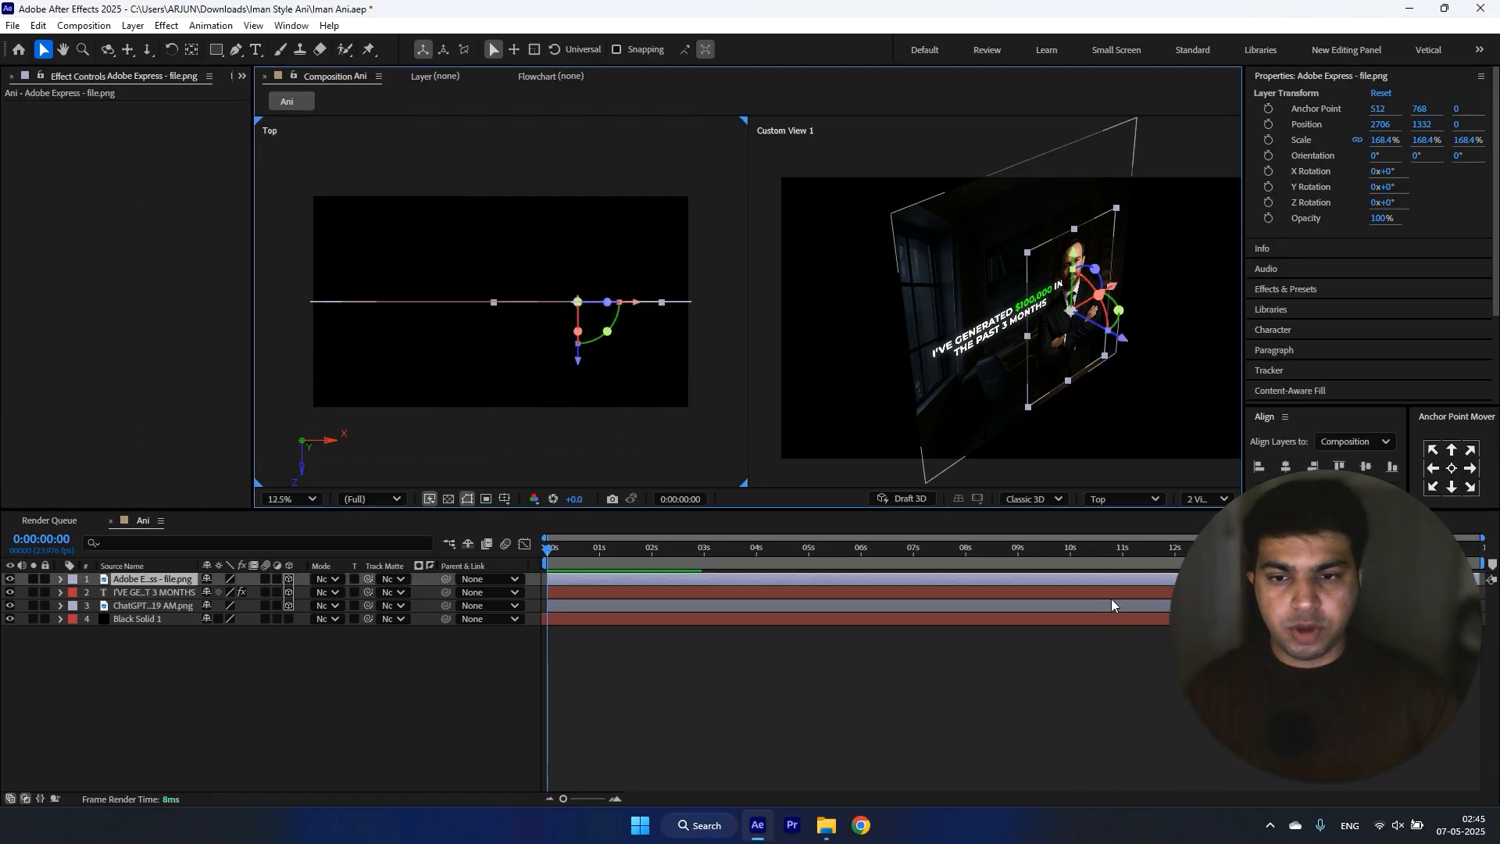
Step: Move the man's cutout forward in depth, in front of the headline, and push the office image back to Z 1130
key(h)
drag(878, 413, 785, 397)
key(v)
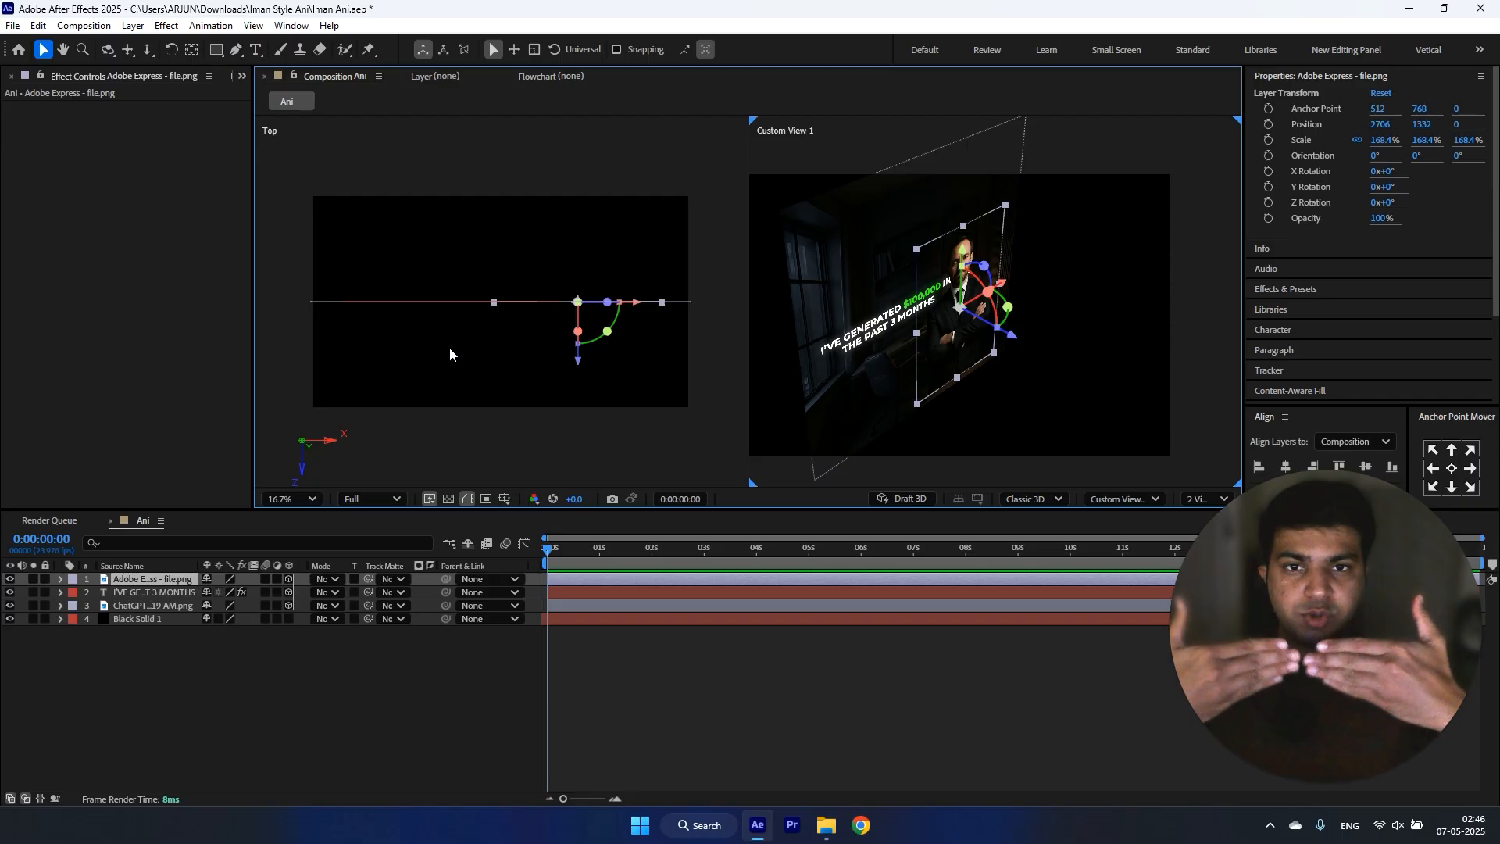
drag(578, 360, 579, 446)
click(137, 608)
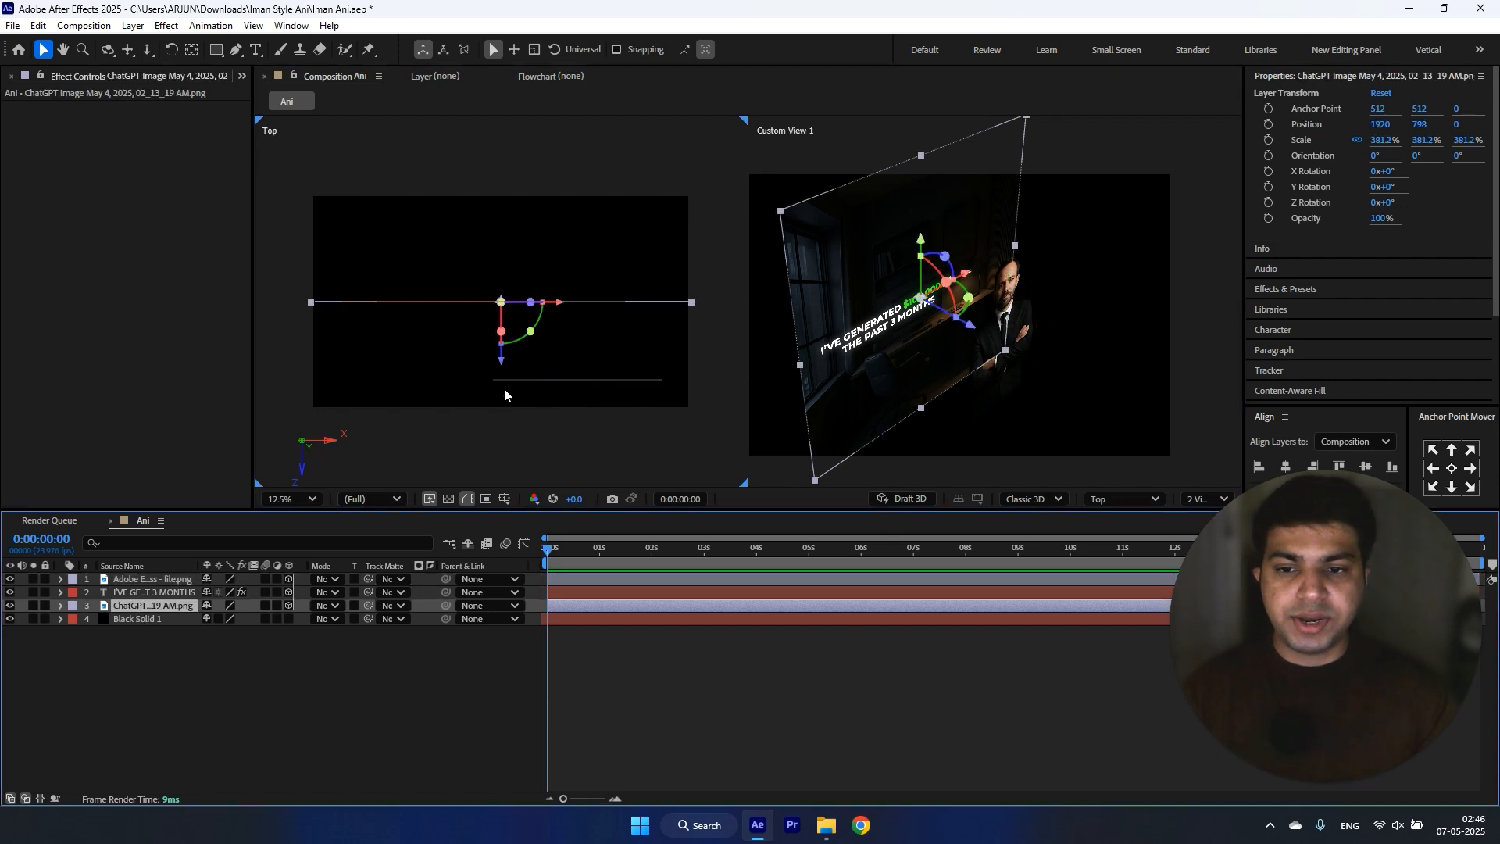
drag(500, 362, 496, 256)
click(457, 399)
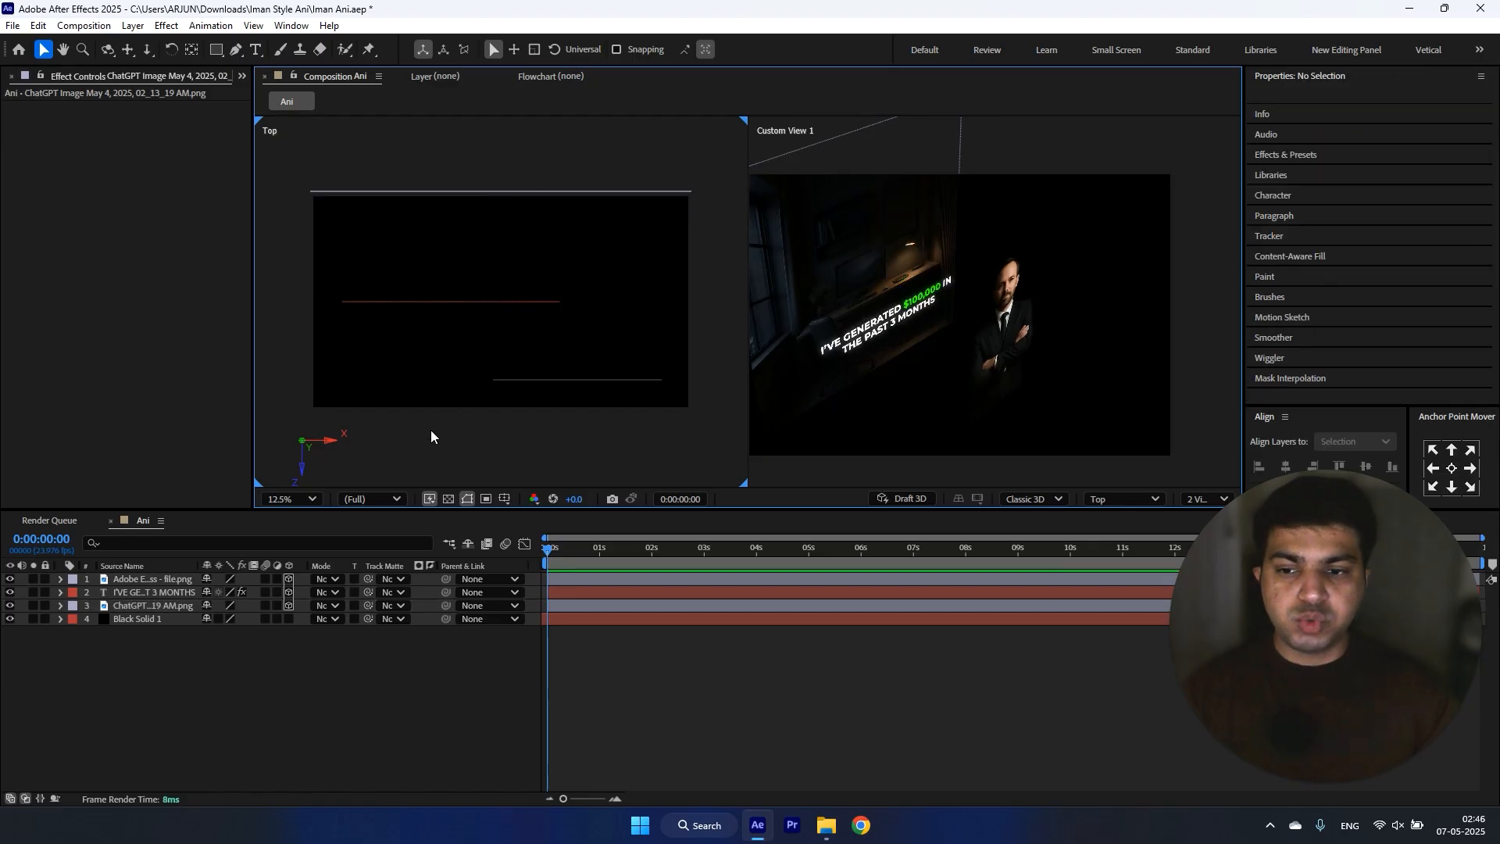
Step: Switch the Top view to Default and scale the office image up to about 506% to cover the frame
click(1124, 500)
click(1141, 546)
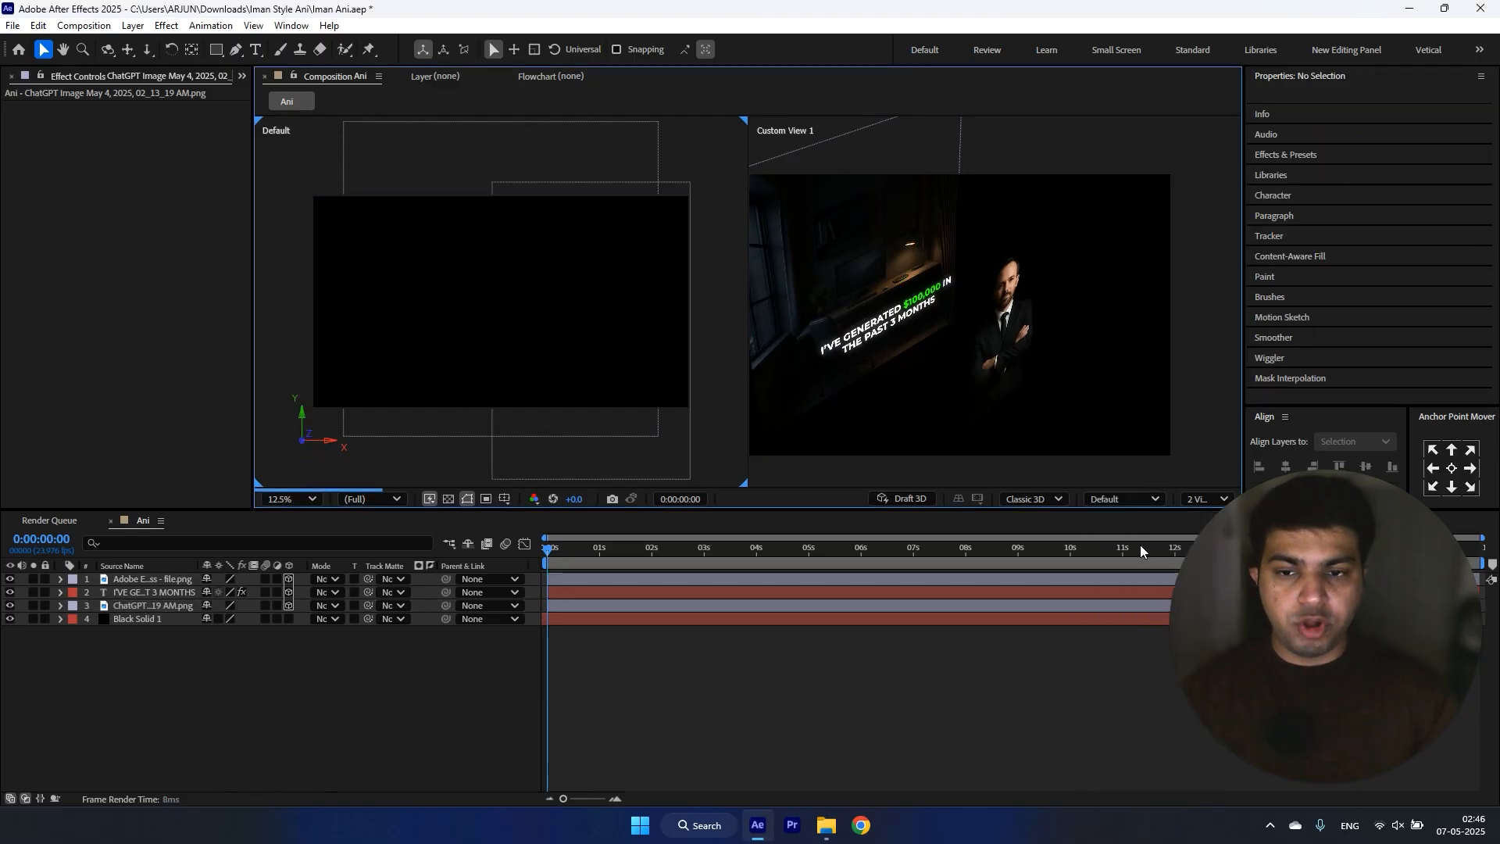
click(168, 606)
key(comma)
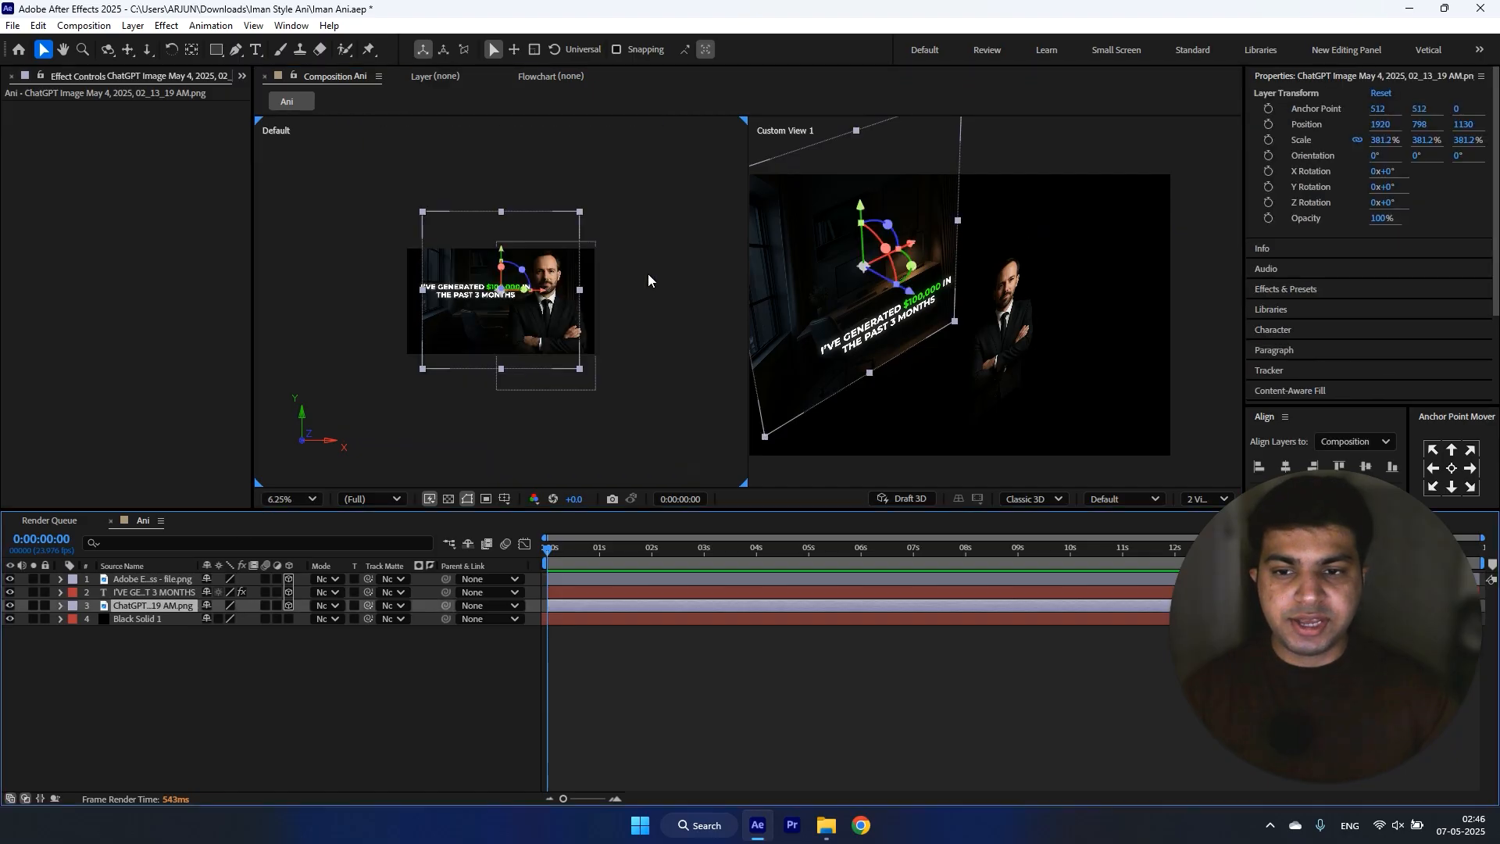
drag(579, 209, 606, 197)
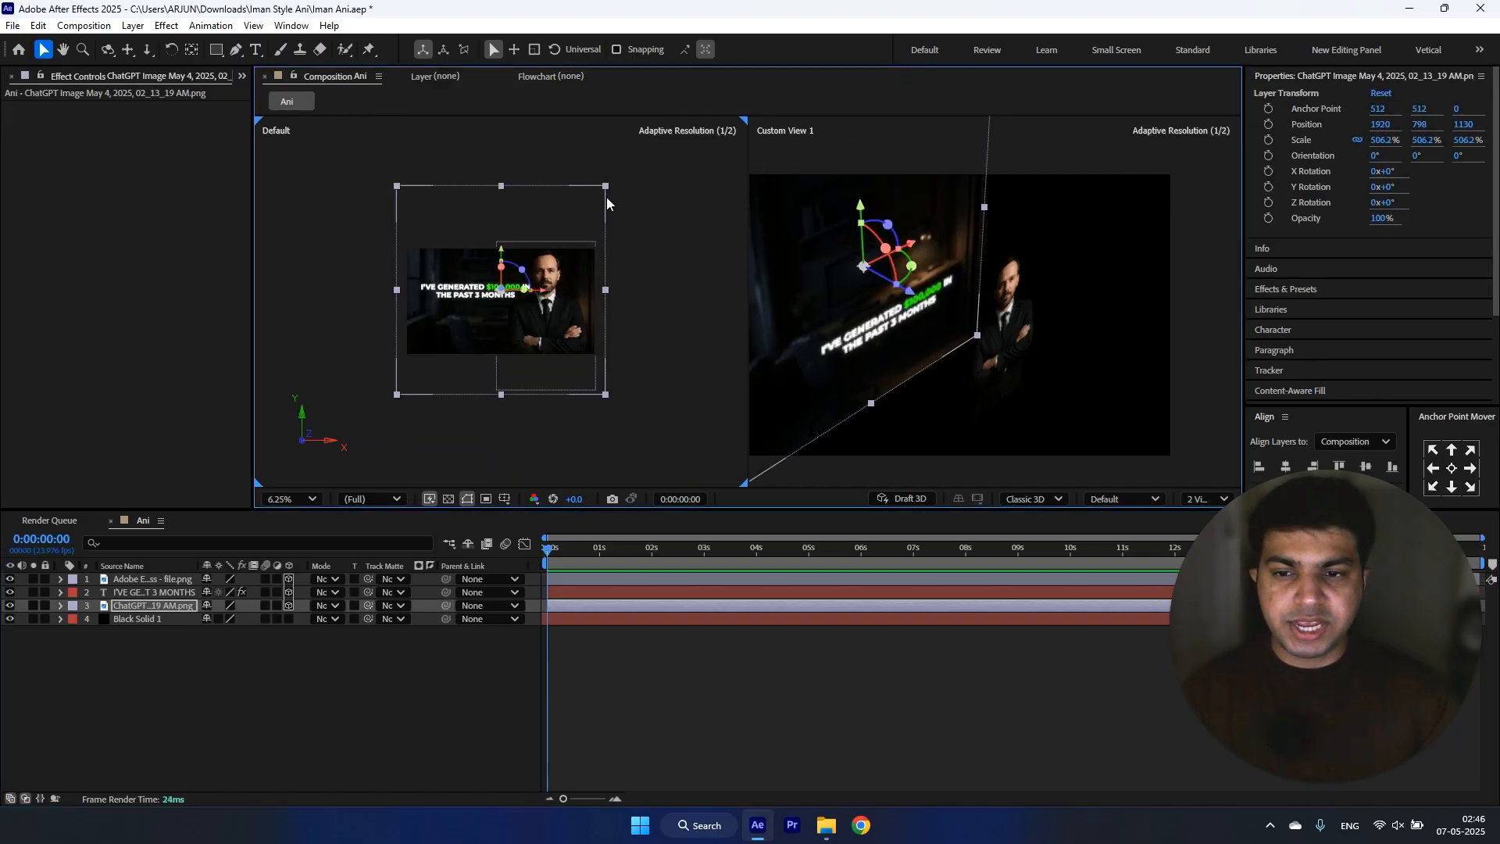
key(period)
Step: Return the Default view to Top and add a two-node camera with the 35mm preset
click(1108, 498)
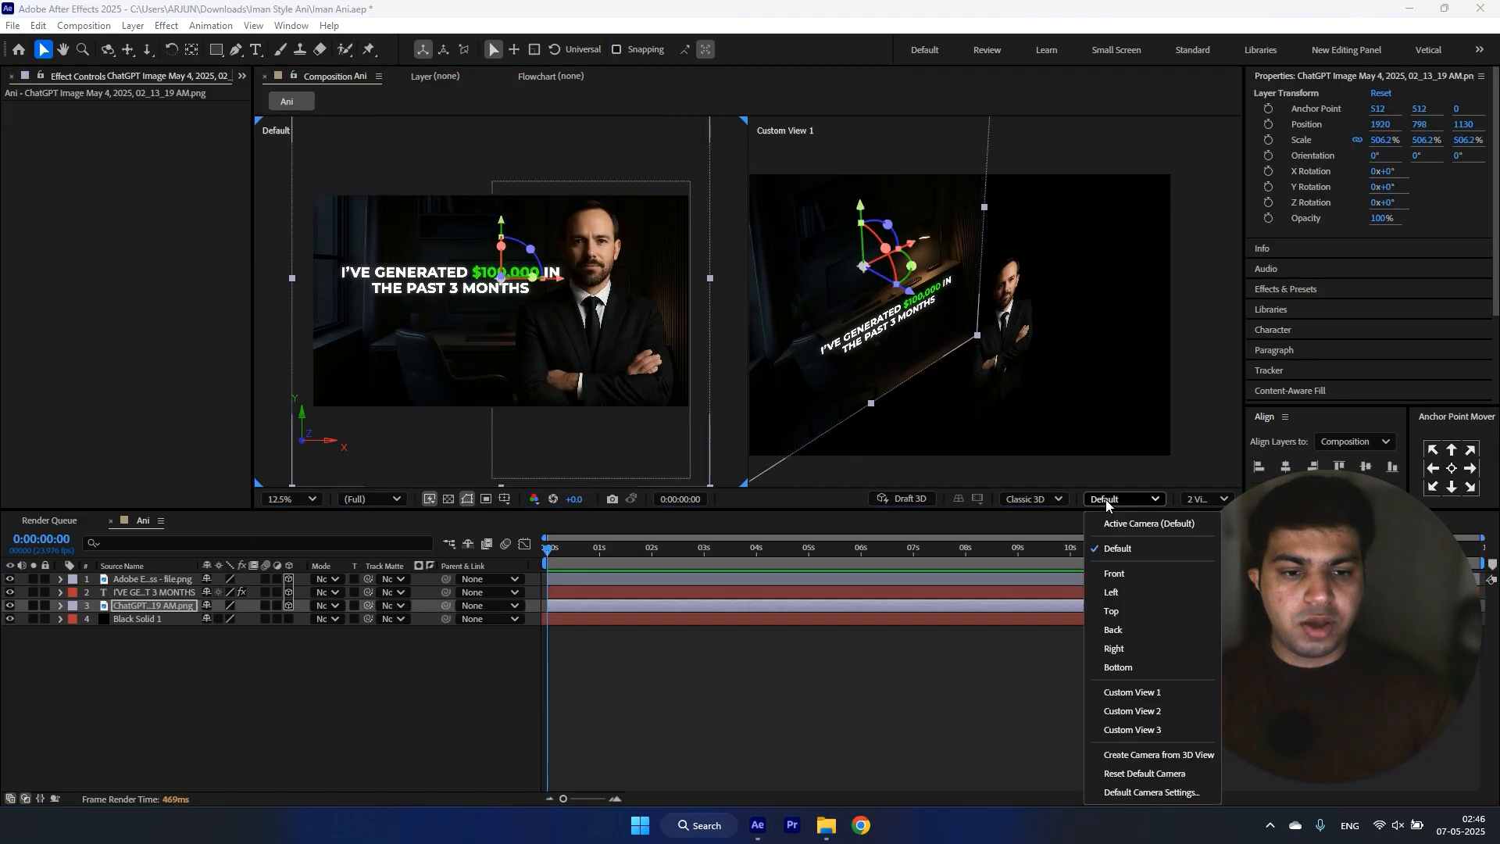
click(1125, 612)
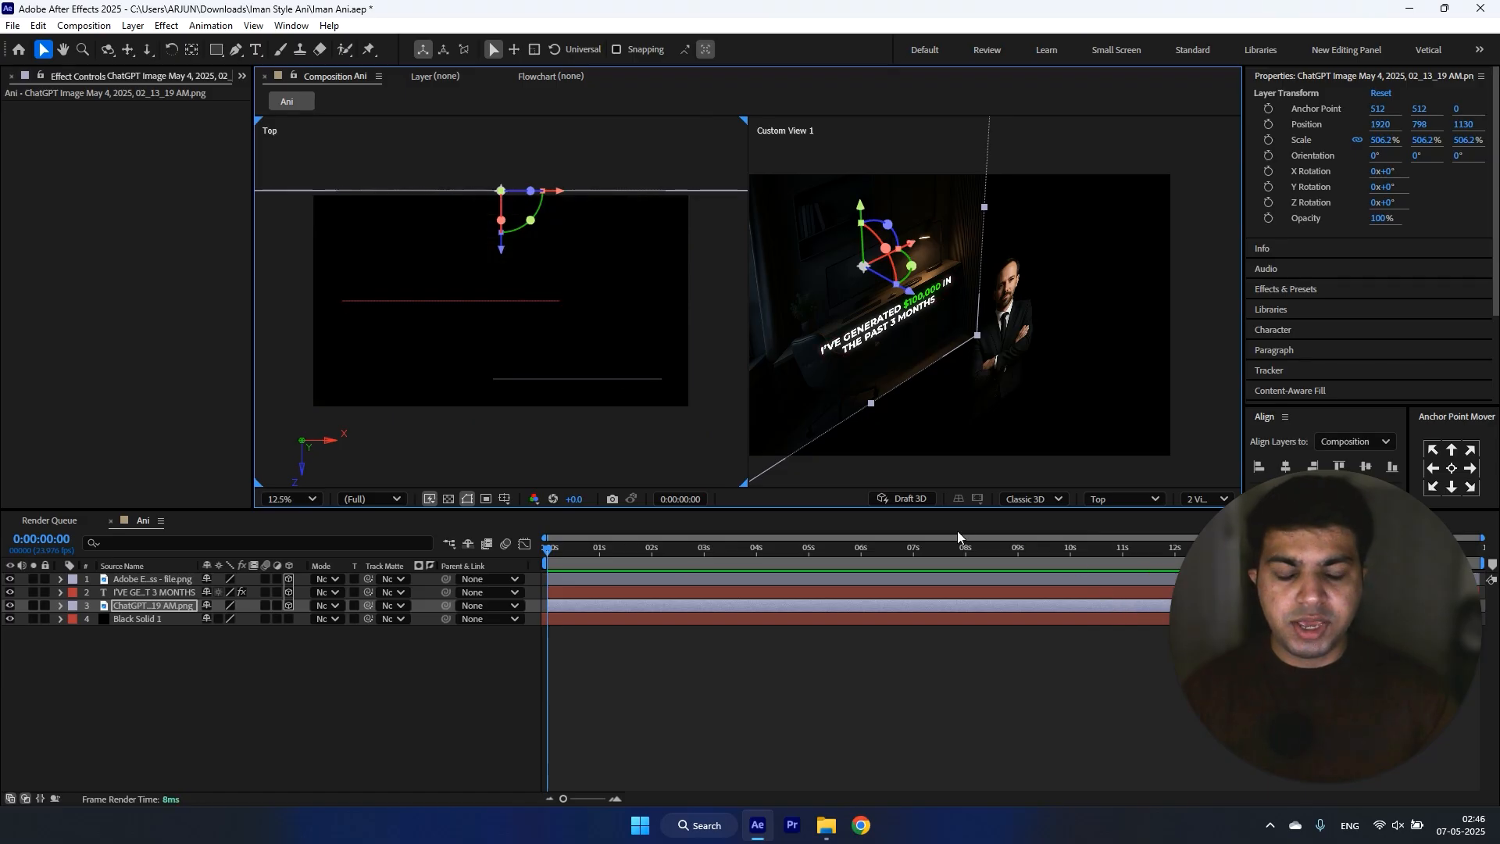
click(344, 738)
right_click(344, 736)
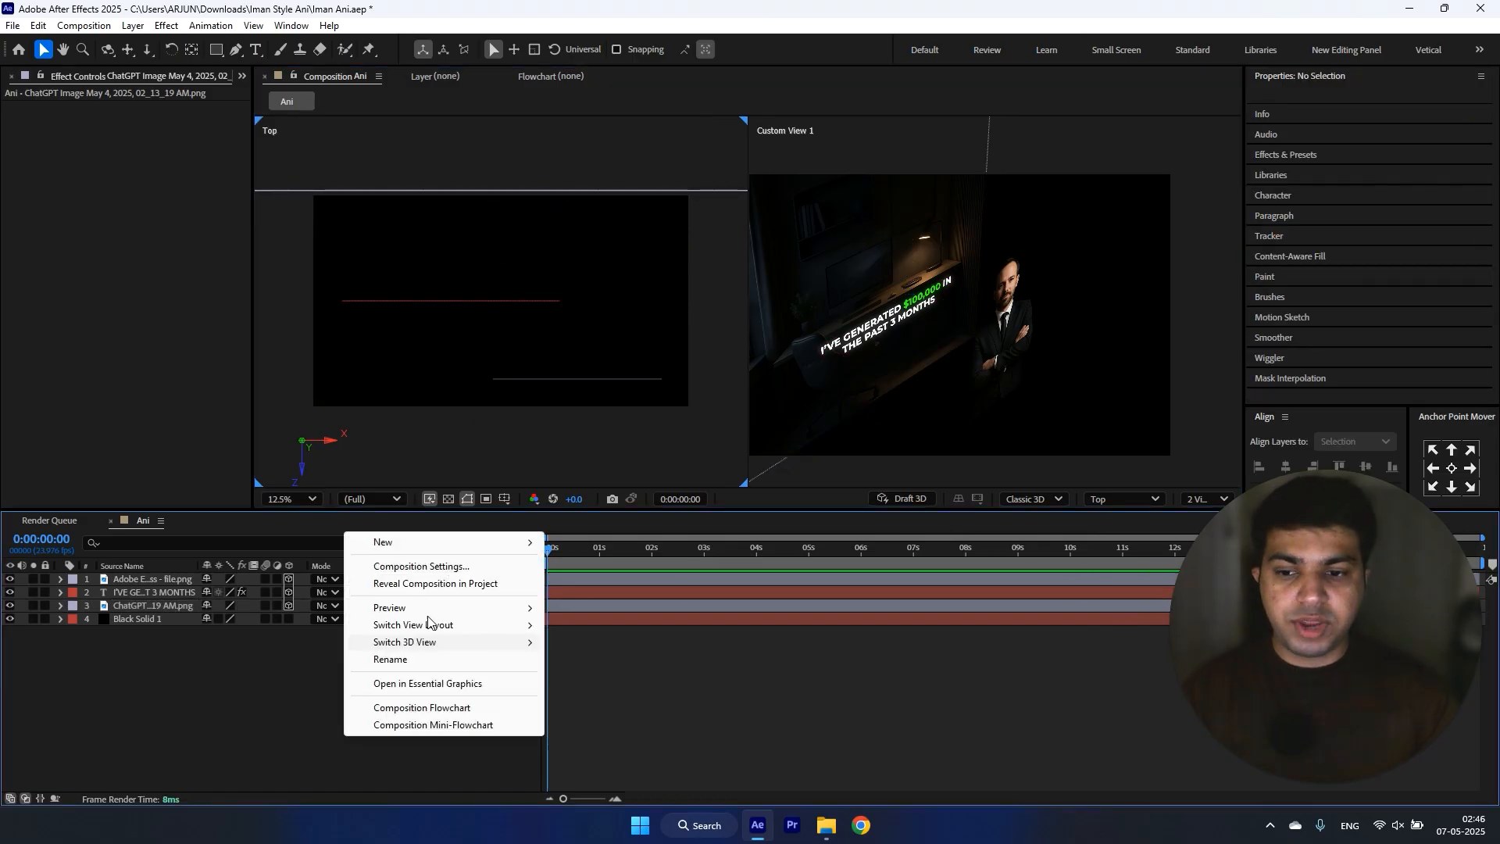
mouse_move(469, 546)
click(617, 620)
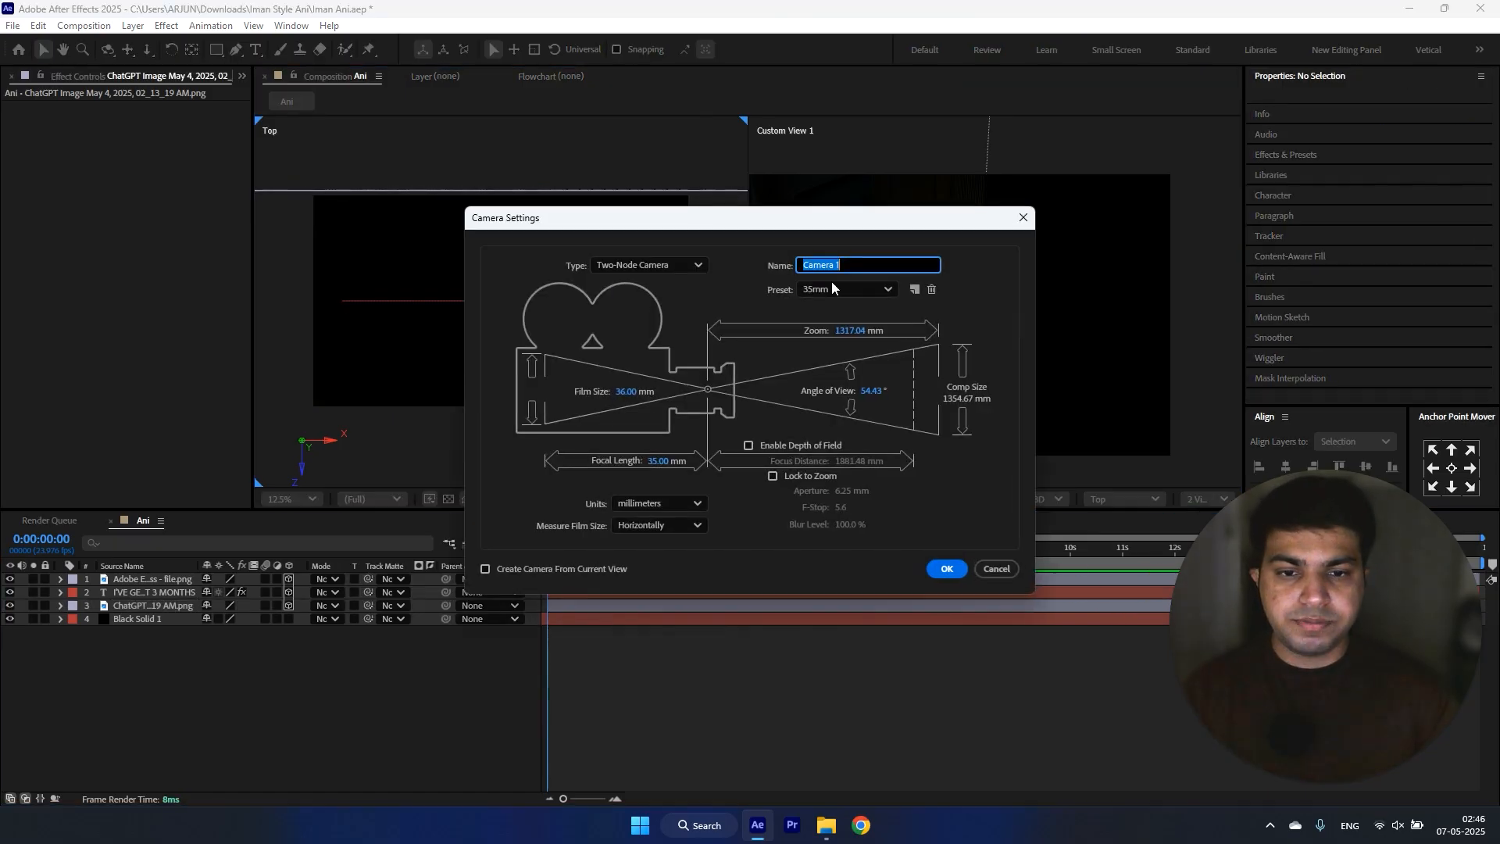
click(946, 570)
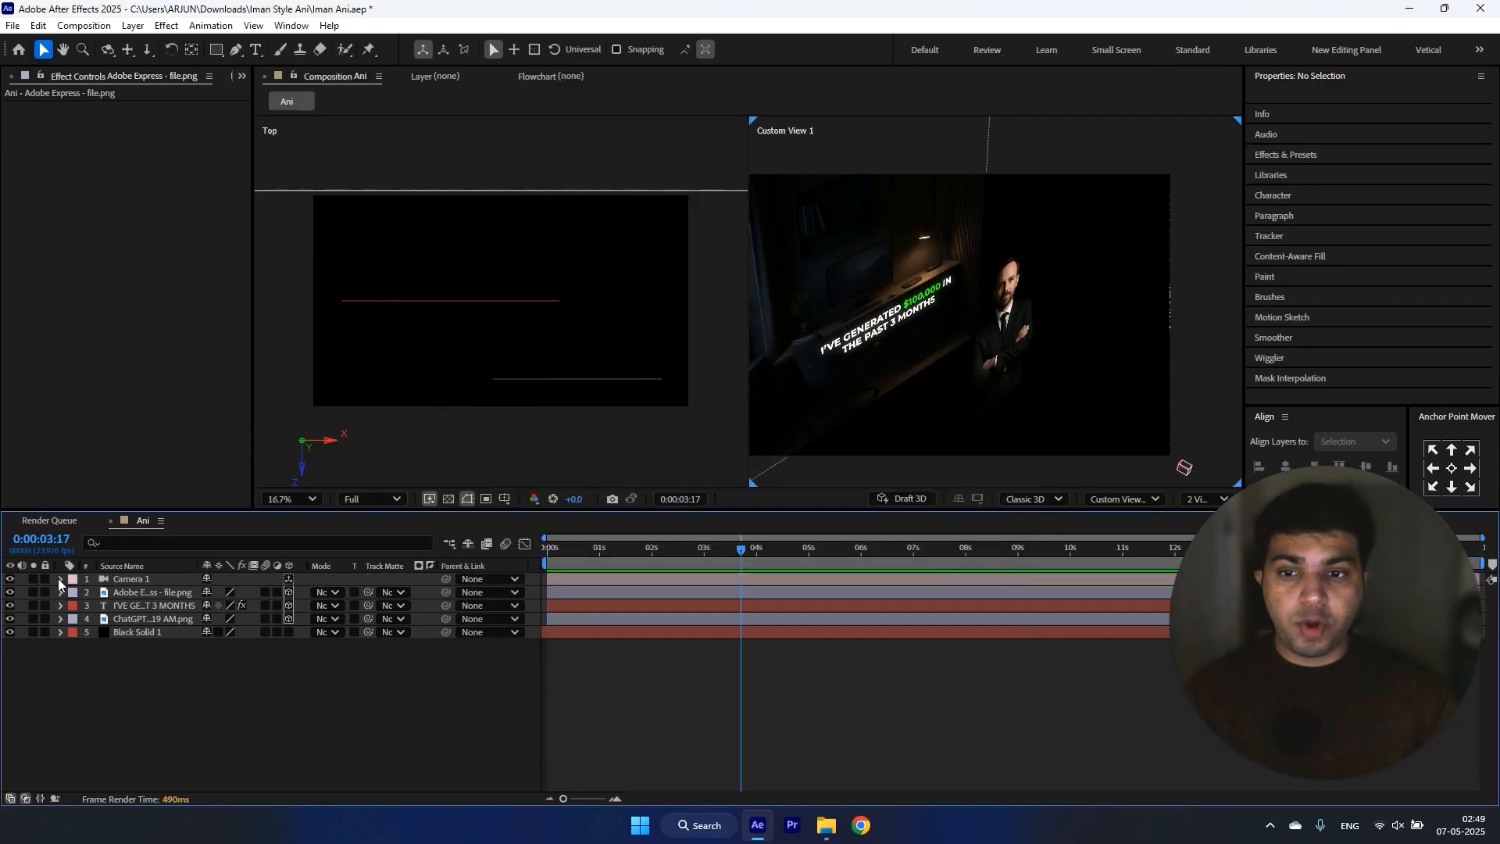
Step: Add keyframes at the start of the timeline for the camera's Point of Interest and Zoom
click(60, 579)
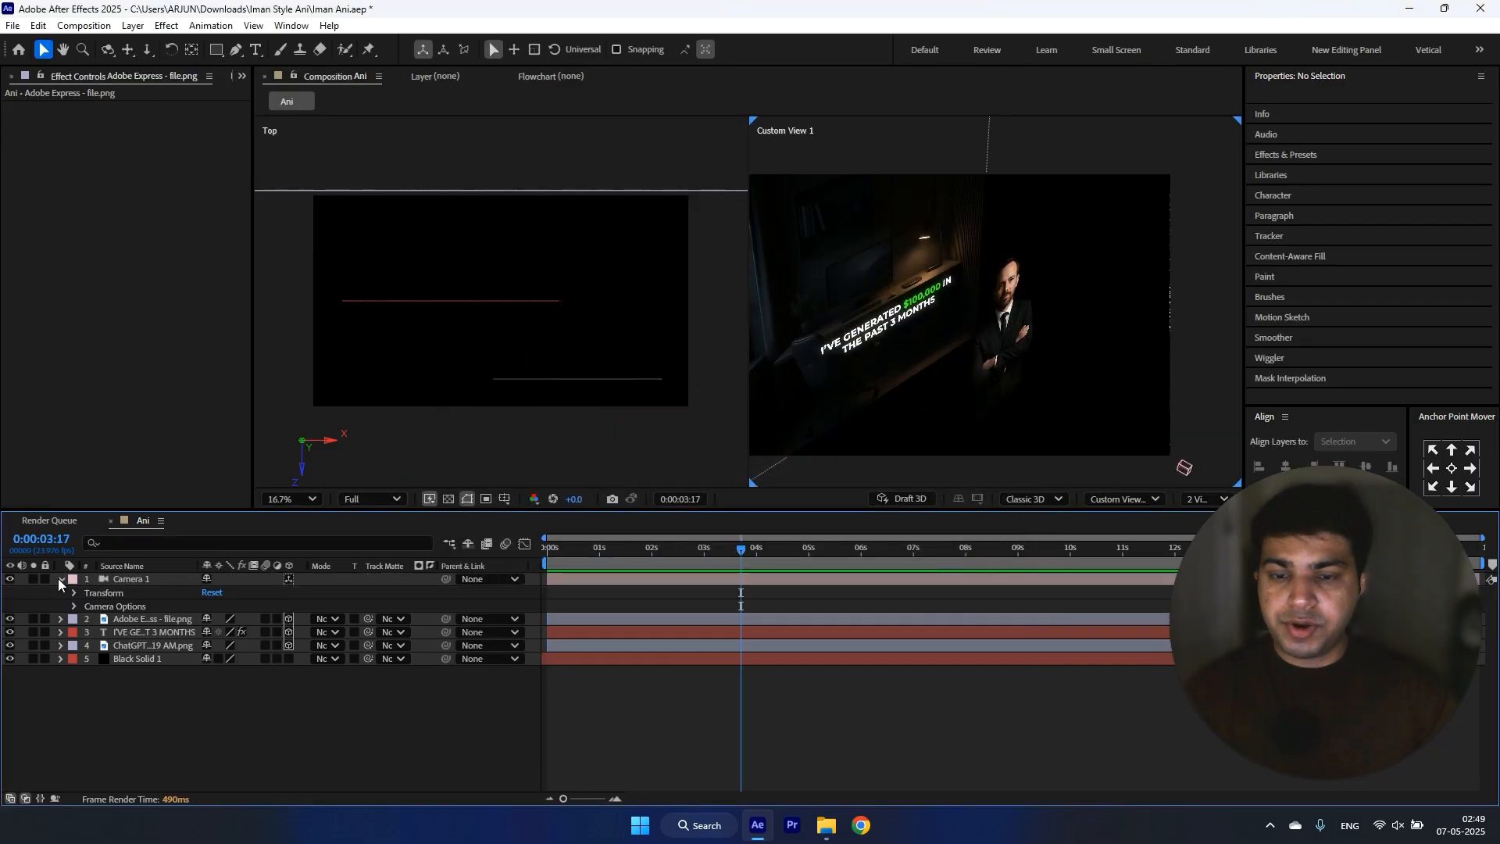
click(75, 593)
key(Home)
click(100, 606)
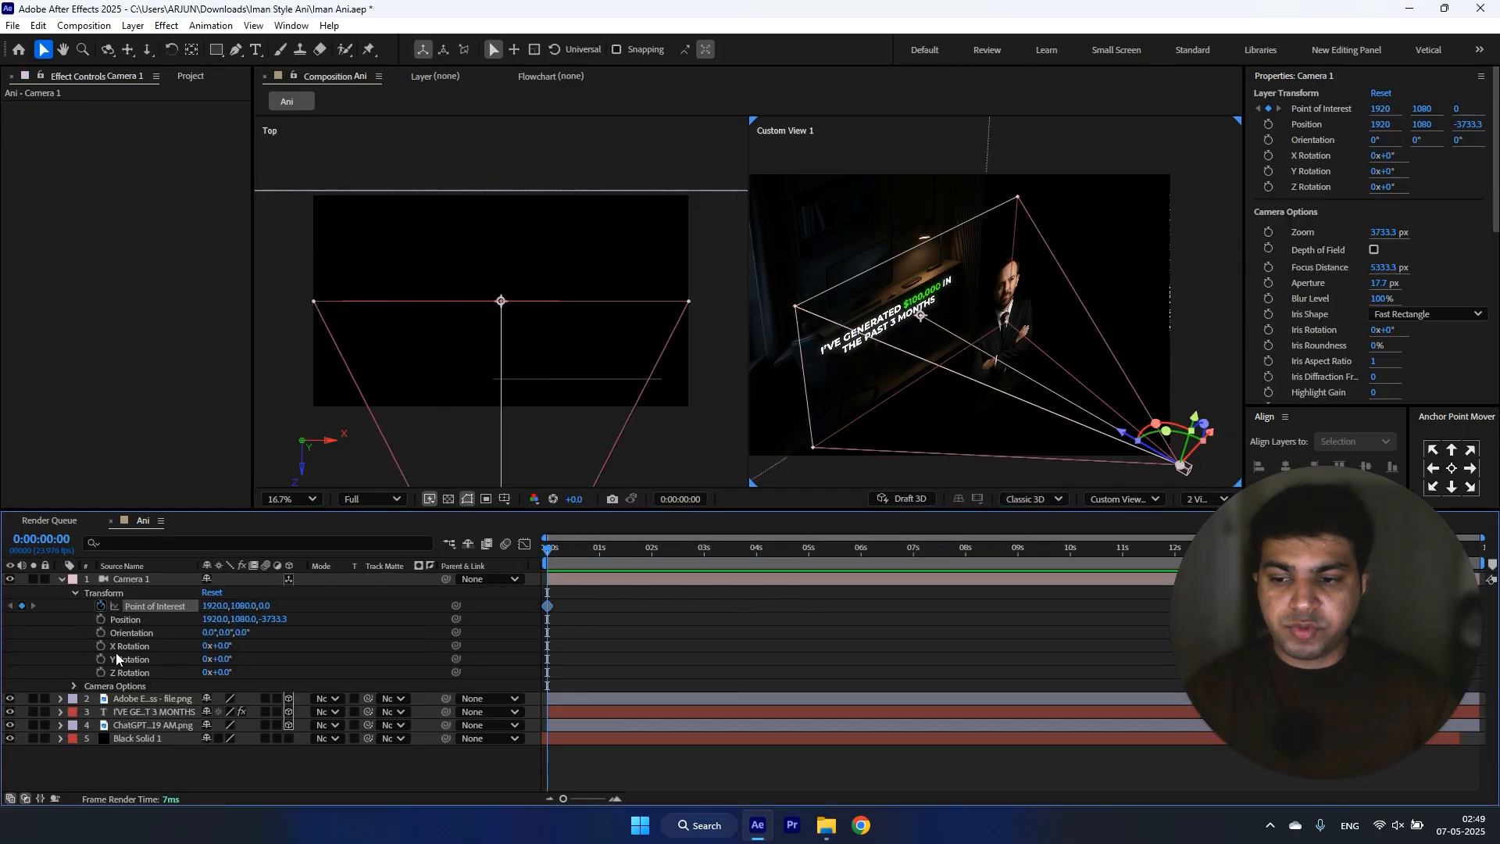
click(74, 685)
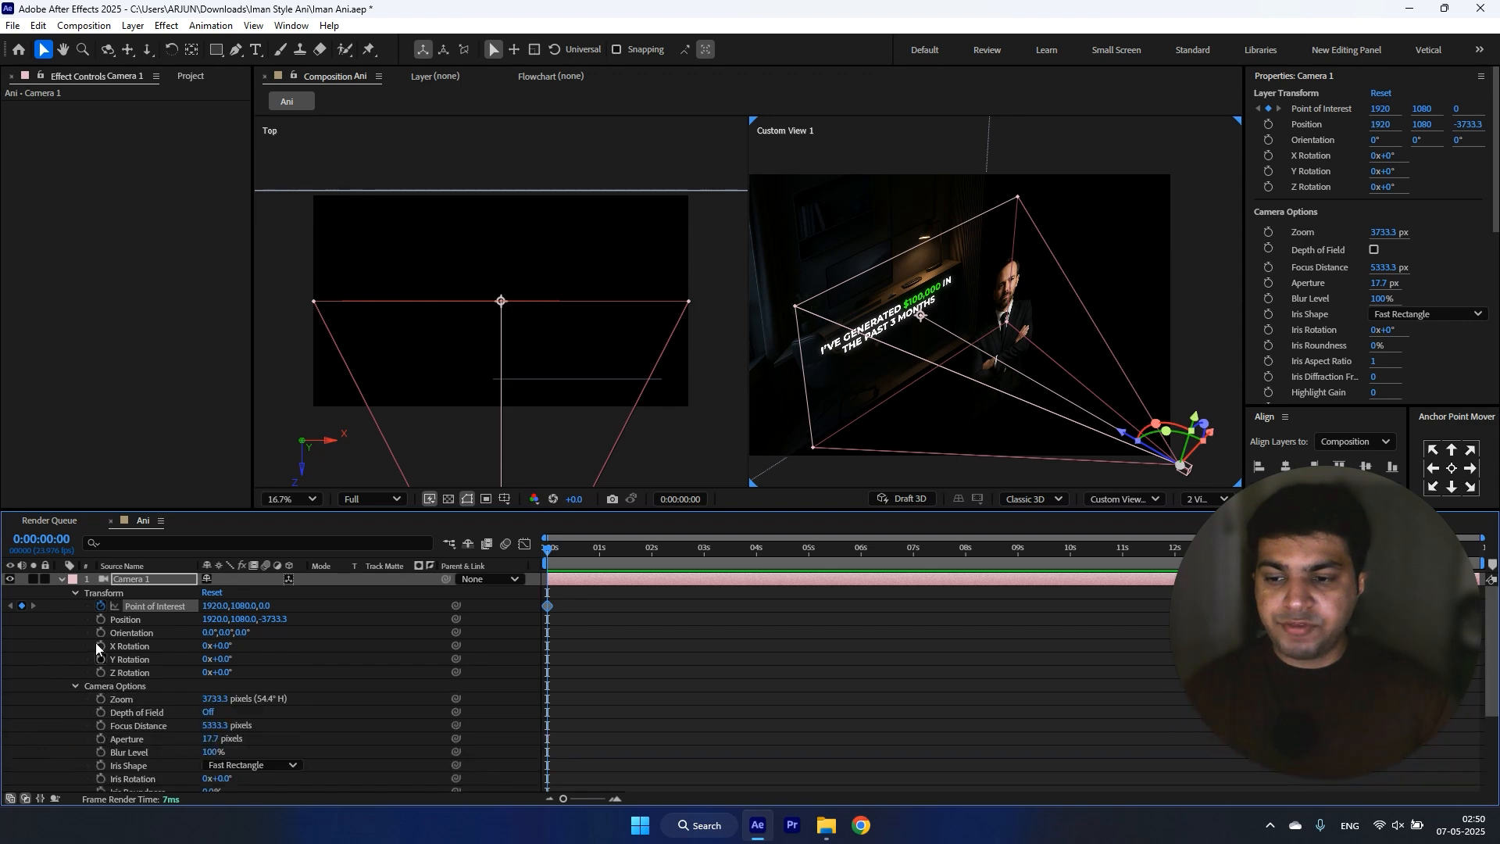
click(100, 698)
Step: Move both camera keyframes to about 3 seconds and show only the camera's keyframed properties
drag(587, 601, 533, 712)
drag(547, 606, 705, 589)
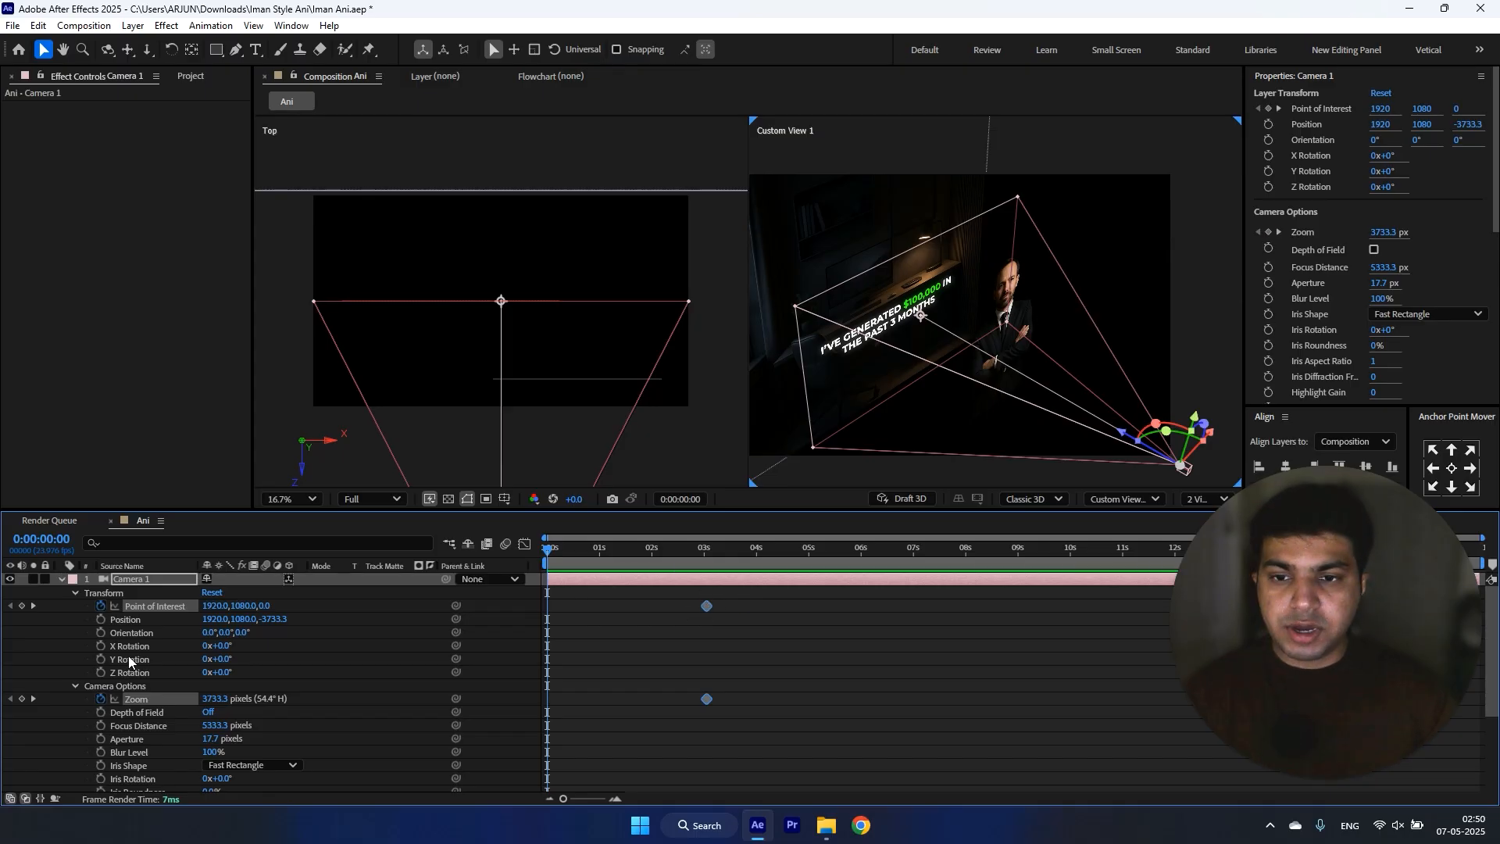
key(u)
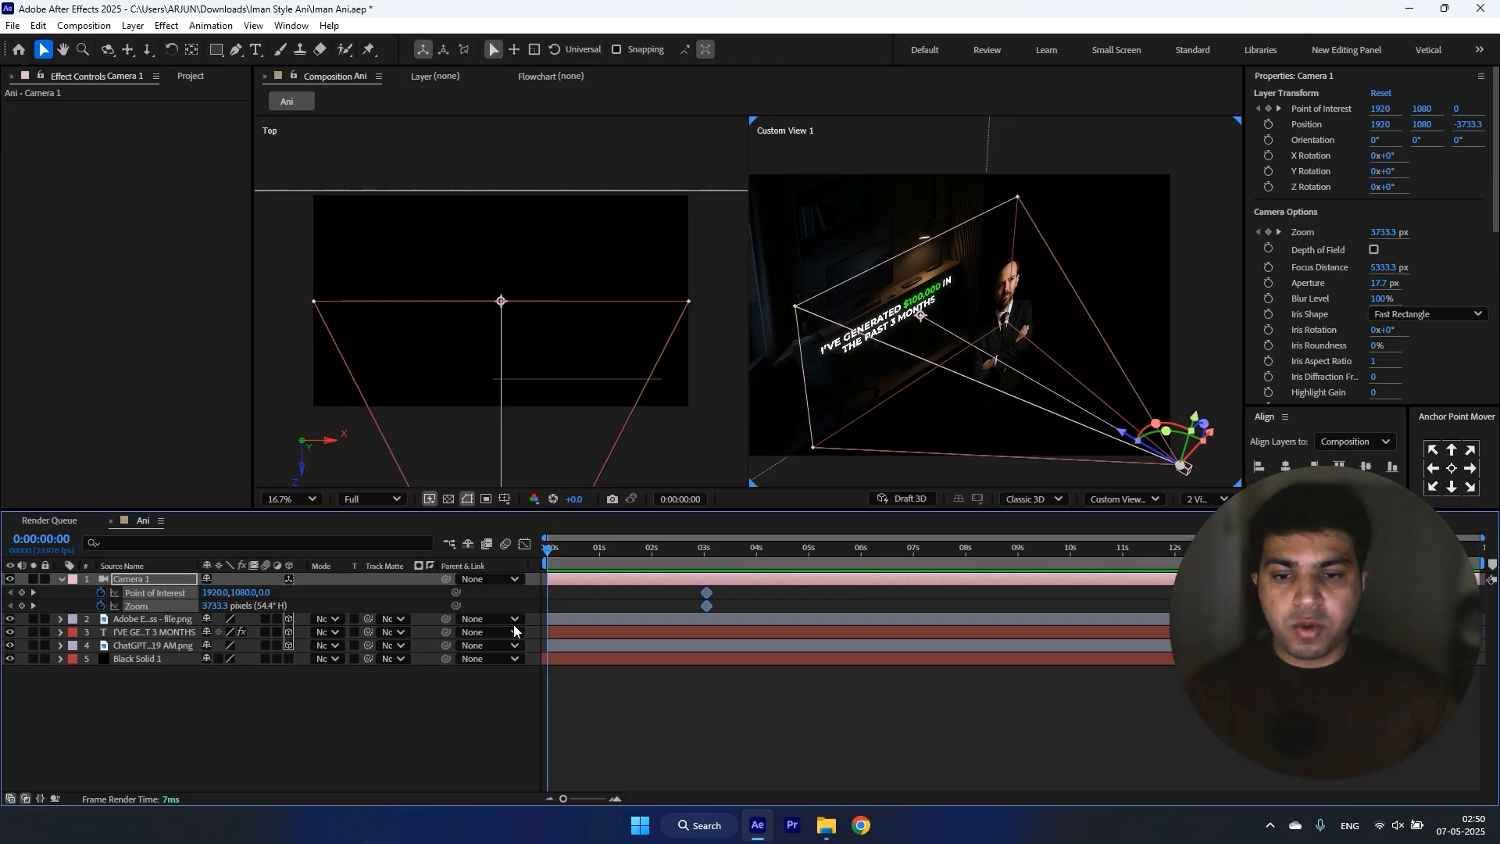
Step: Switch the Custom View 1 pane to Camera 1 and fit the whole frame inside it
click(993, 391)
click(1084, 458)
click(1138, 500)
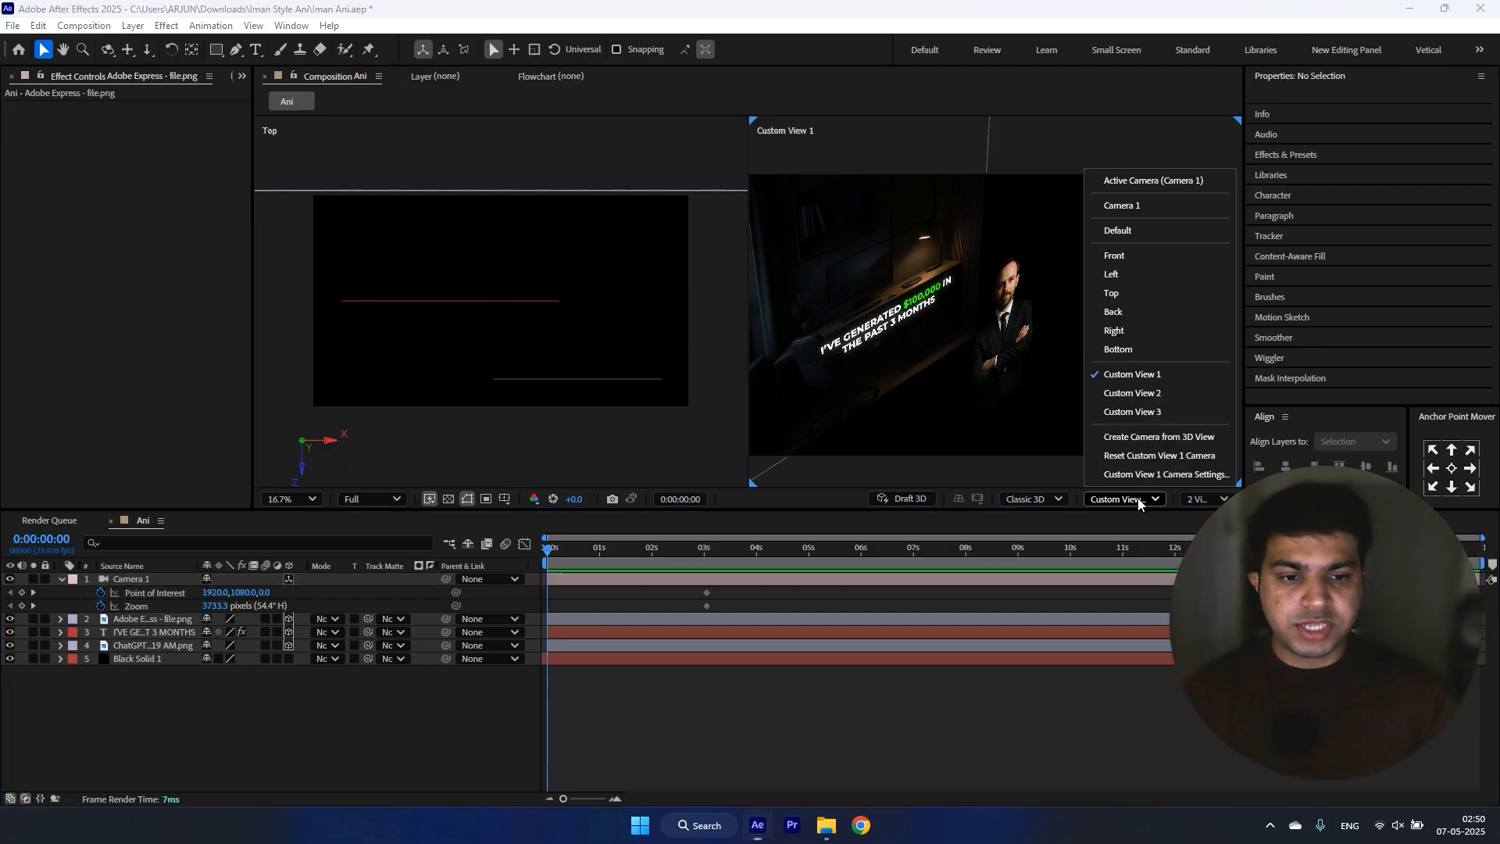
click(1161, 206)
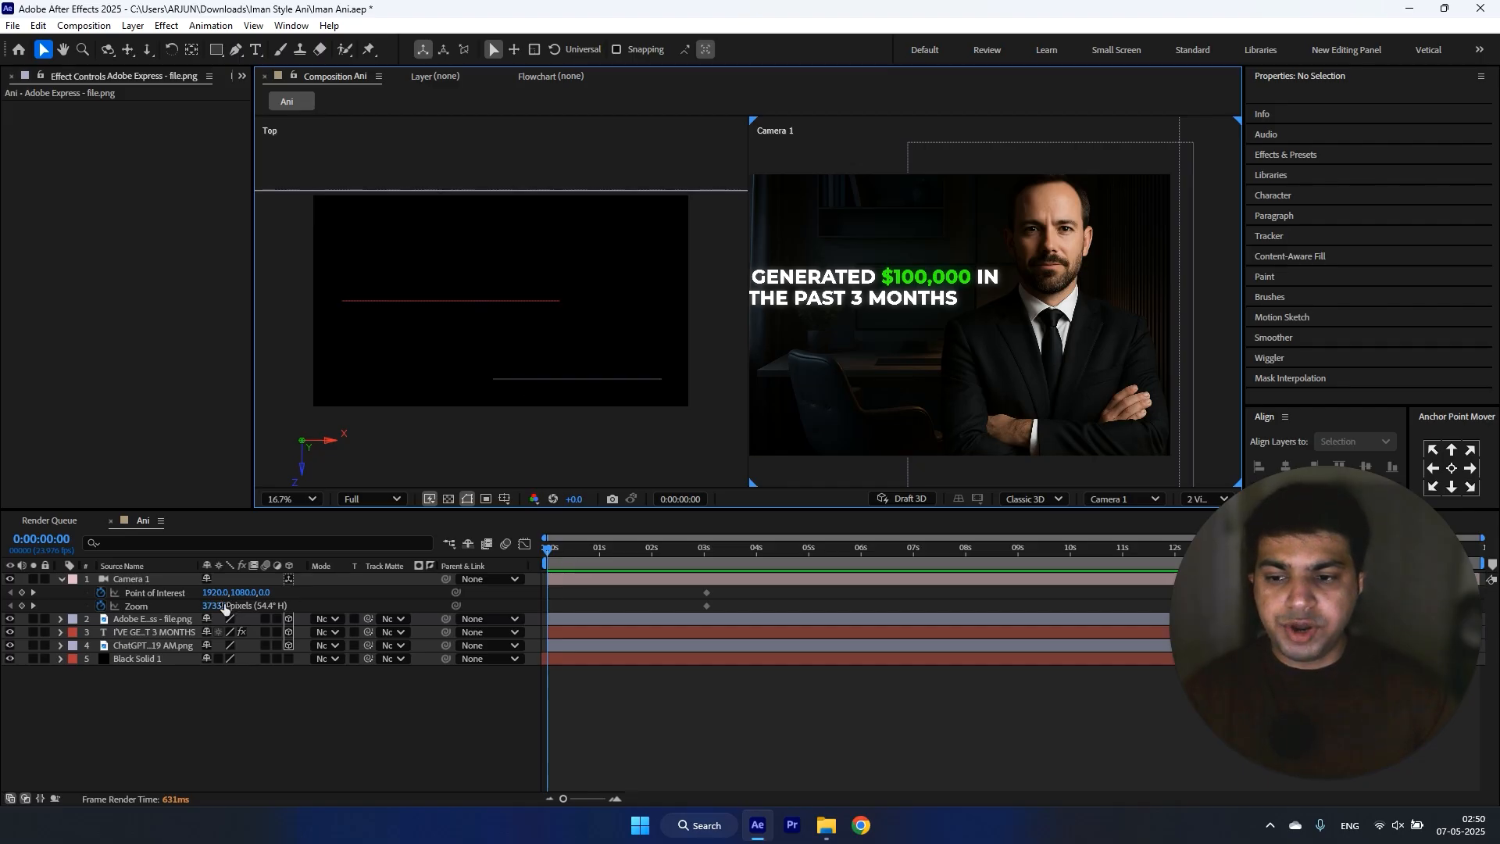
scroll(898, 348, down, 2)
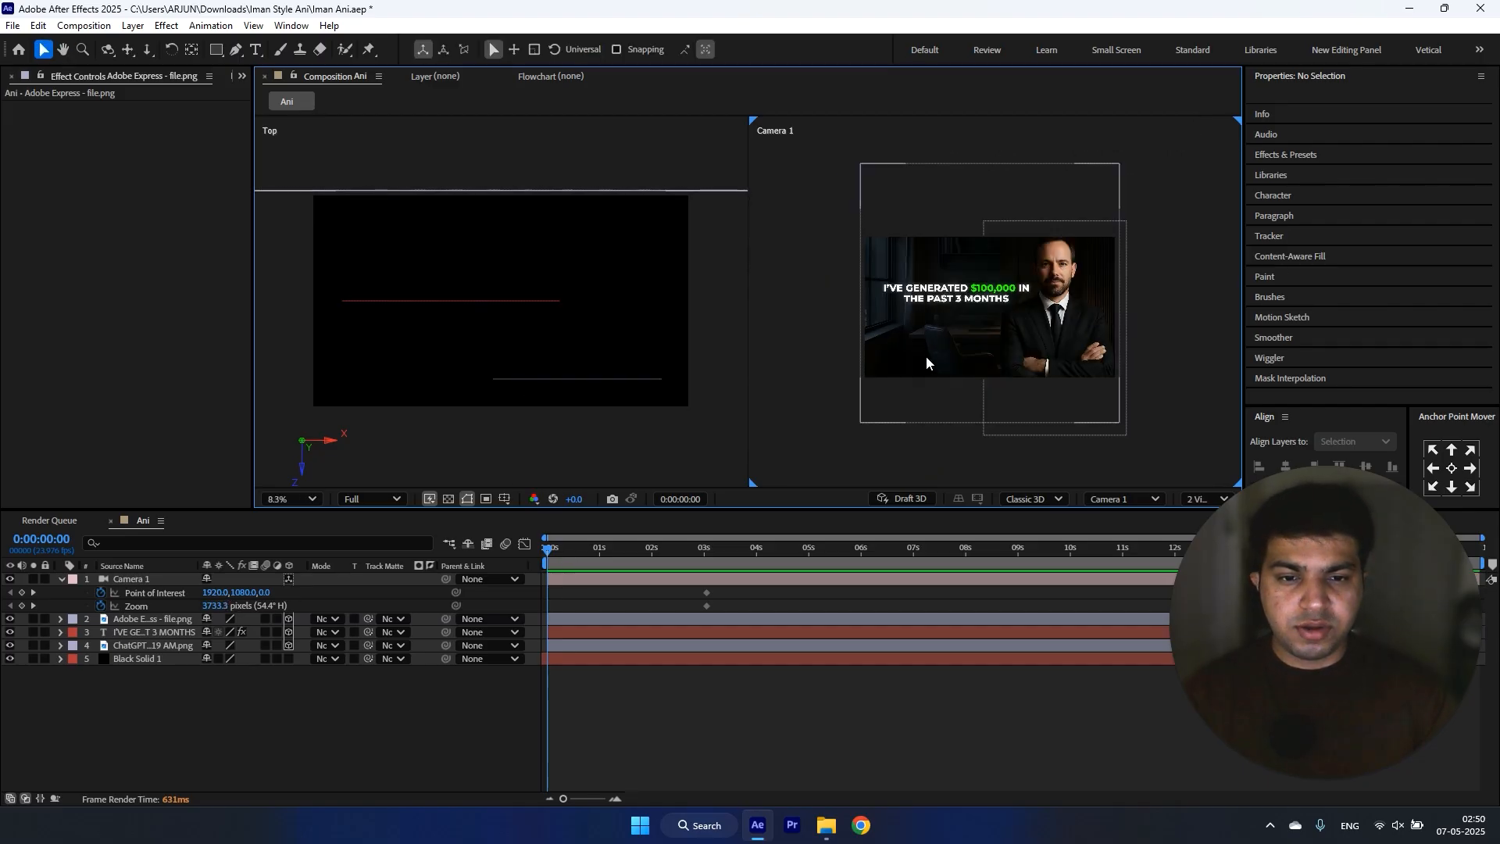
click(911, 373)
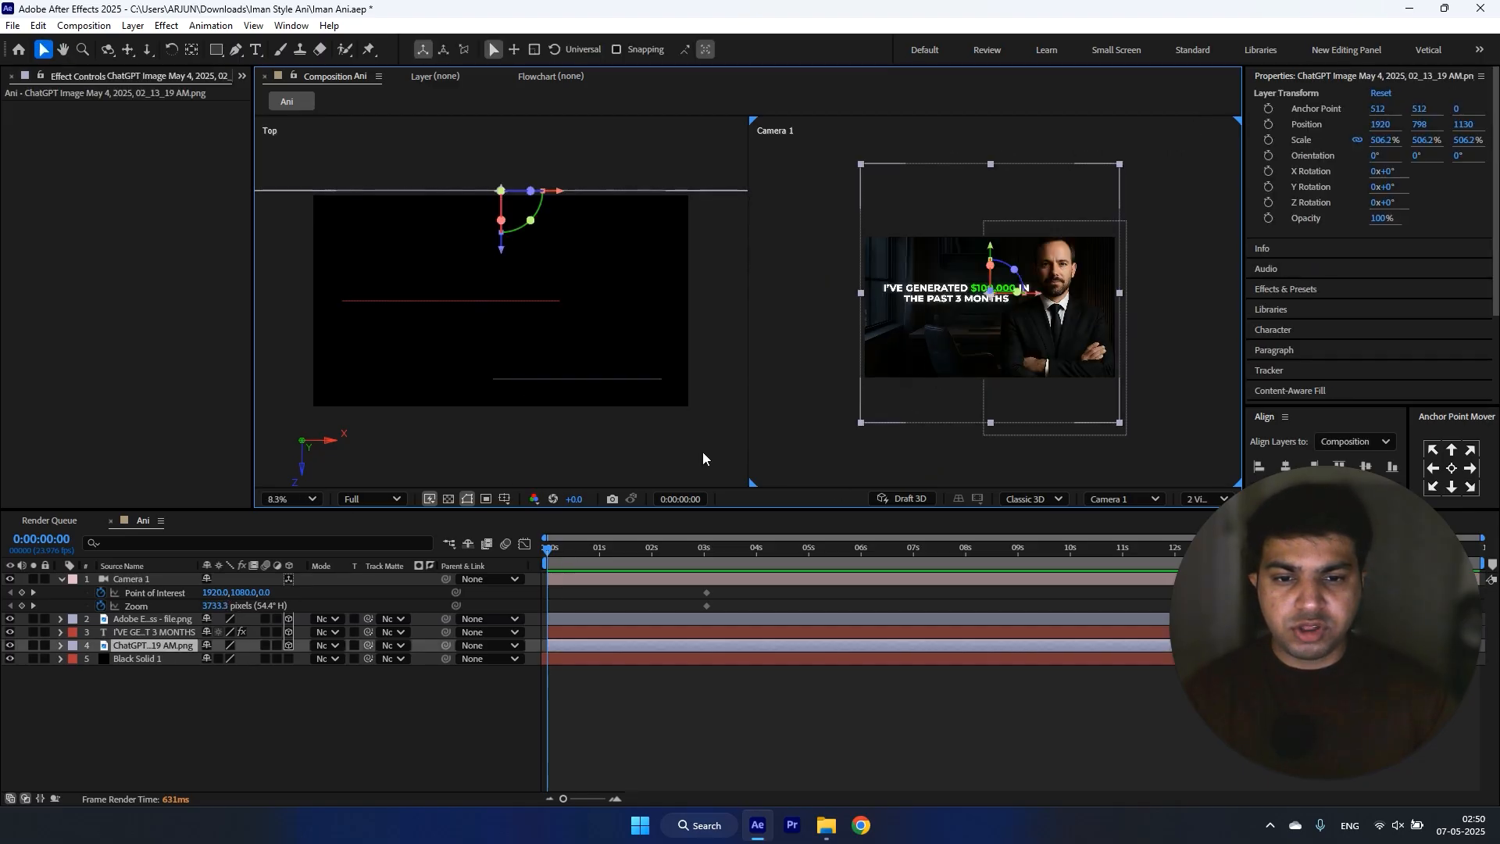
click(301, 500)
click(294, 187)
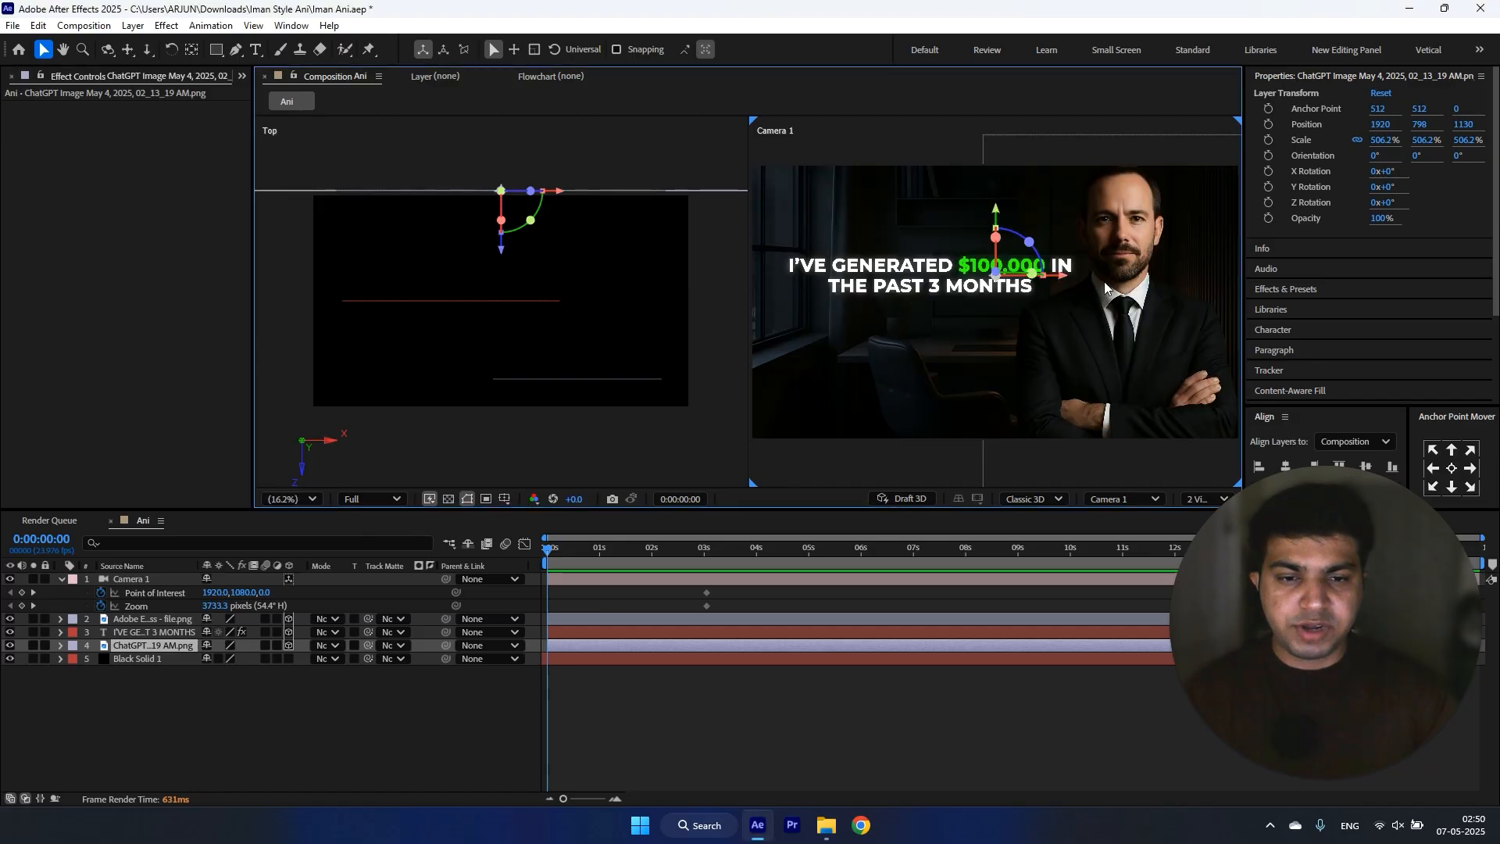
Step: Frame the camera's start on the headline with Zoom 5532.3 and Point of Interest 1498, 875, 0
click(558, 580)
drag(216, 607, 90, 582)
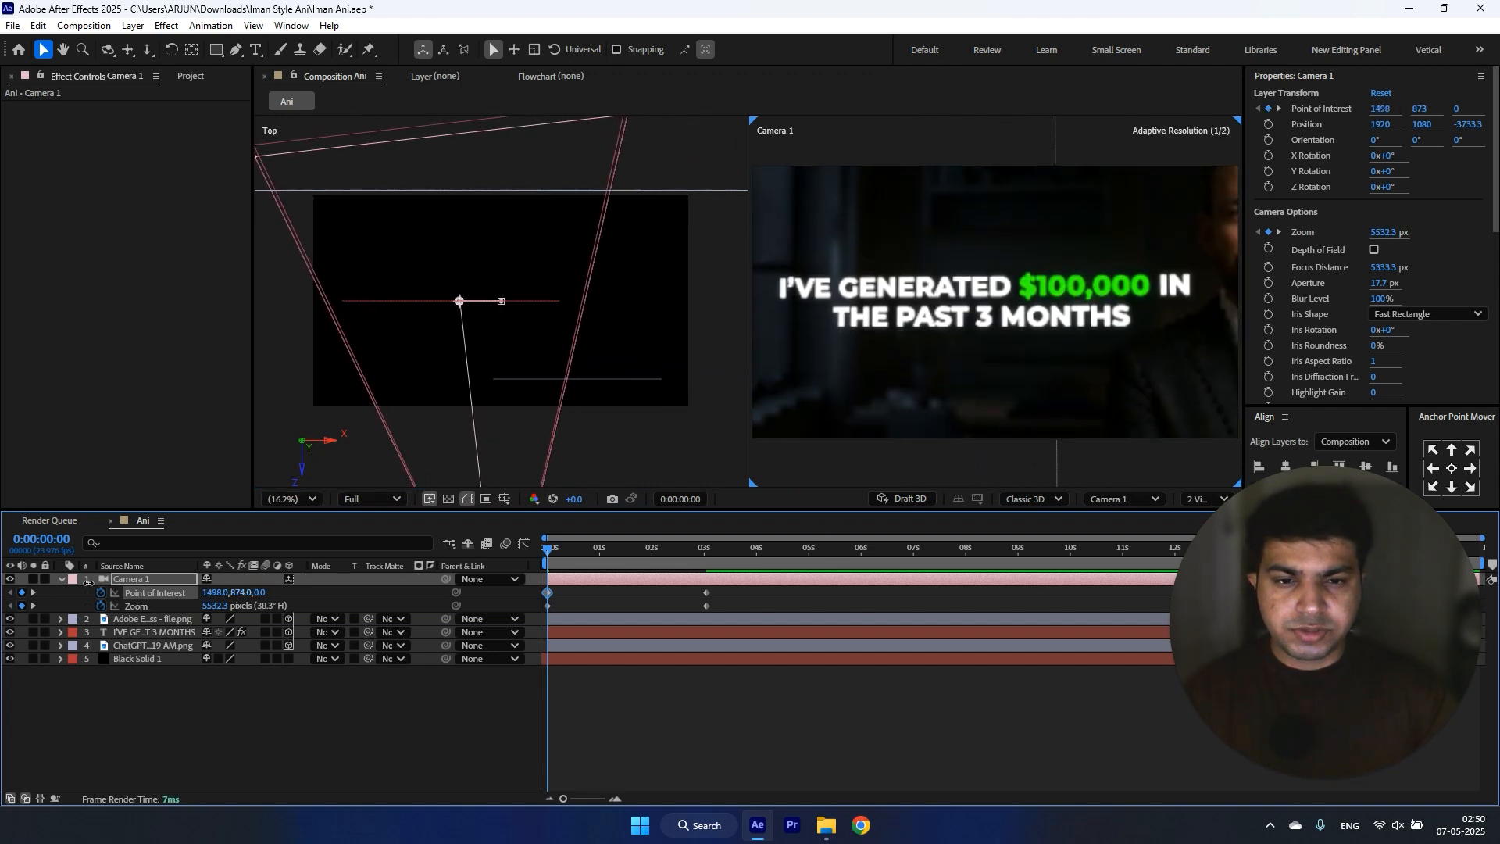
Step: Apply Animation Composer's Fade Characters Separately text transition to the headline as an In animation and close the plugin window
click(159, 632)
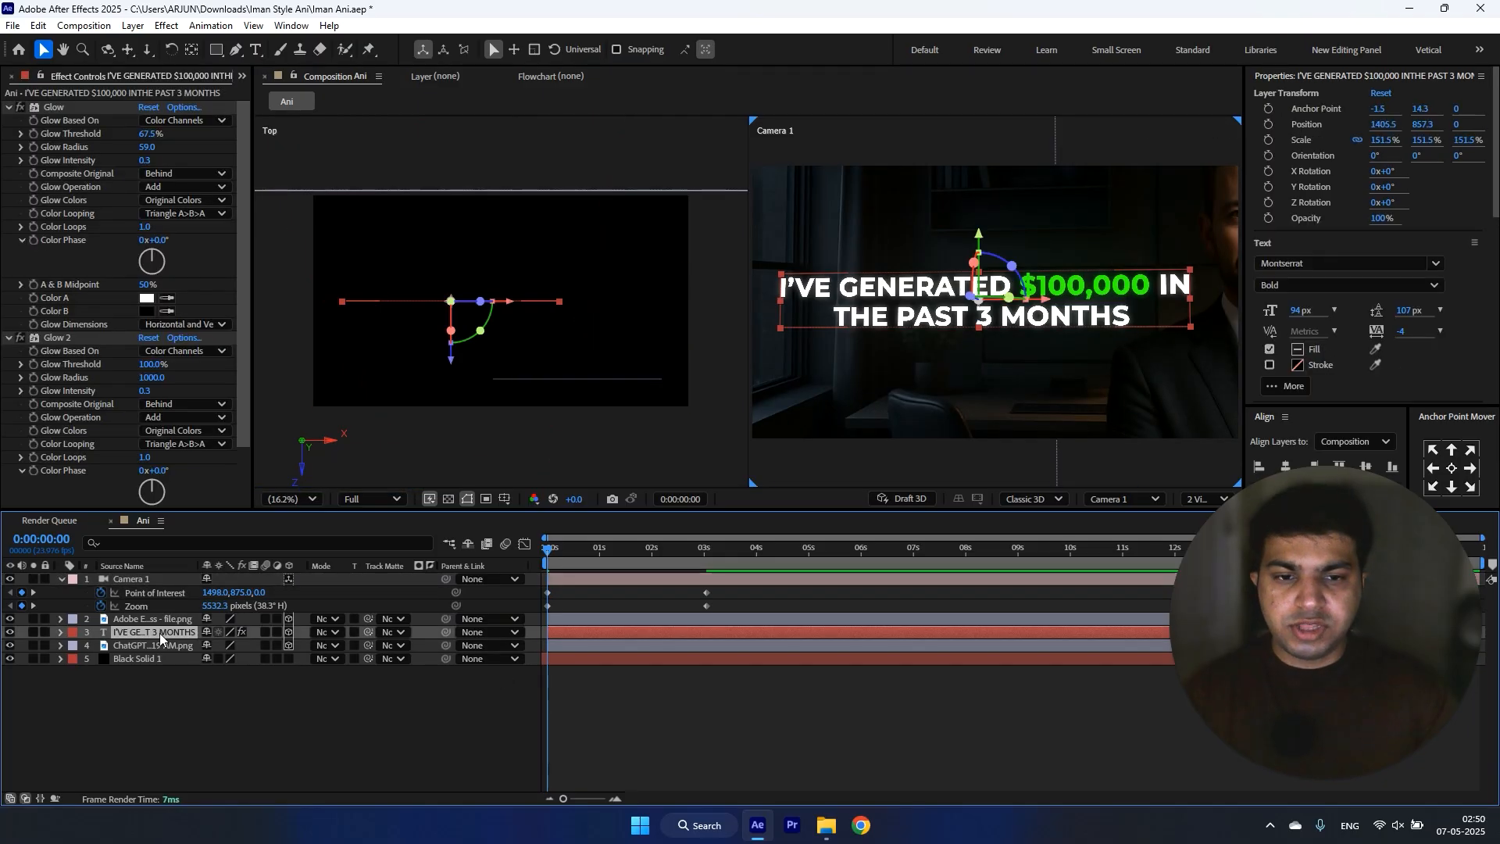
click(291, 25)
click(415, 195)
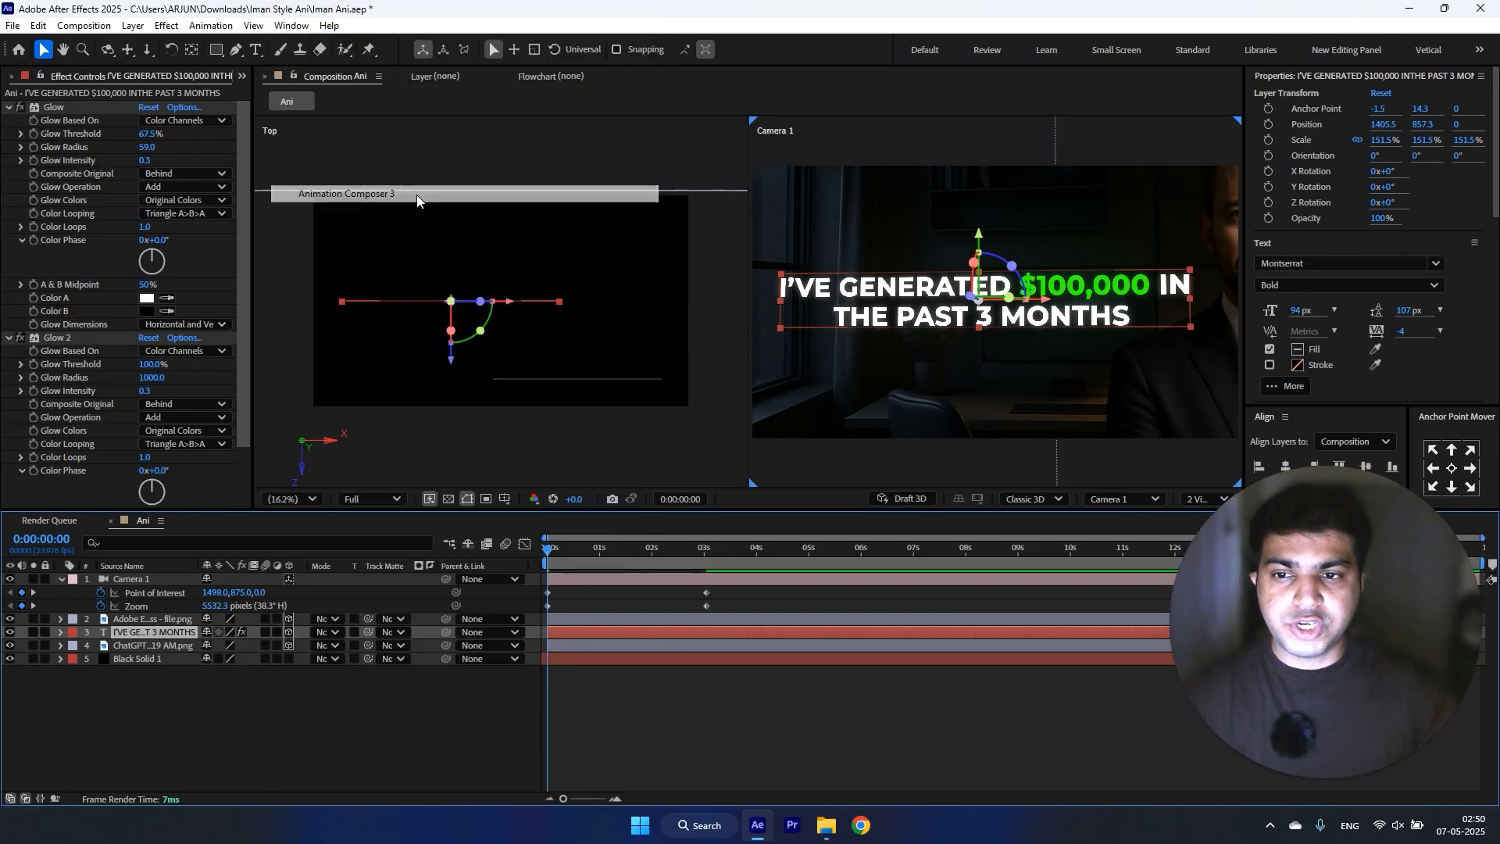
click(927, 467)
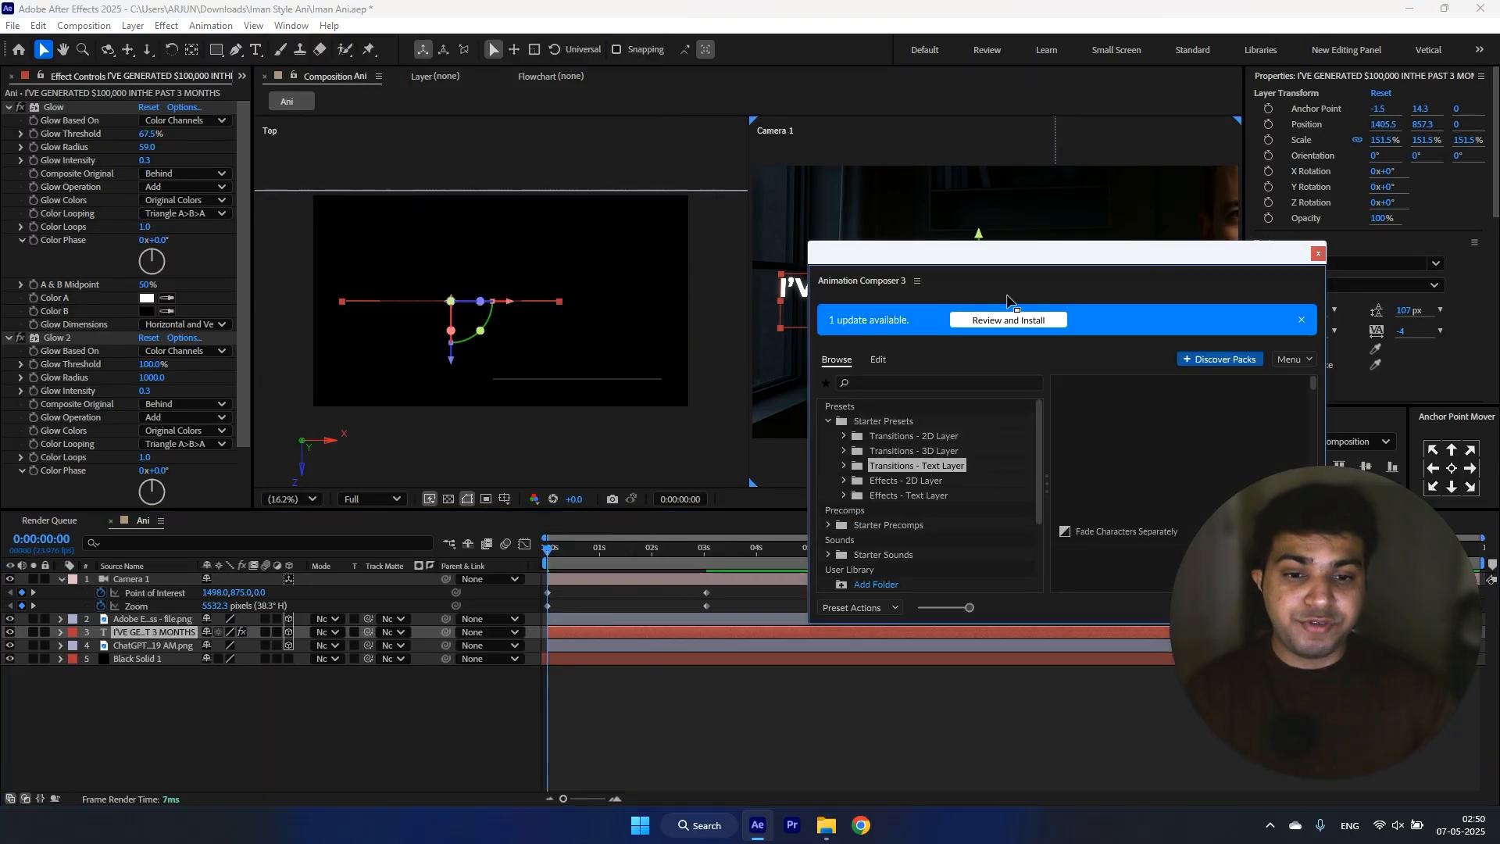
drag(1016, 253, 799, 178)
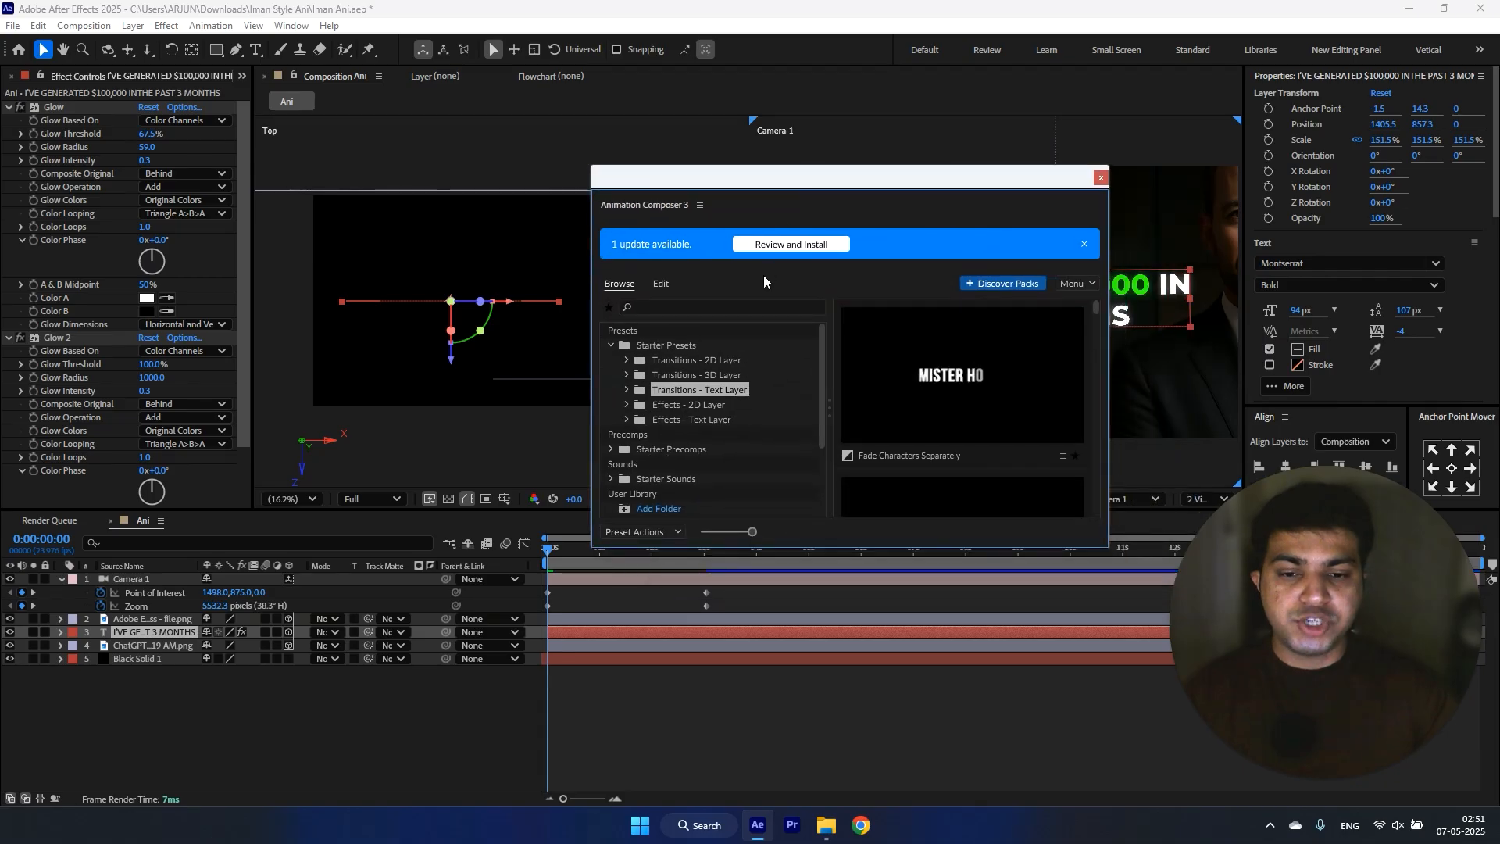
click(994, 383)
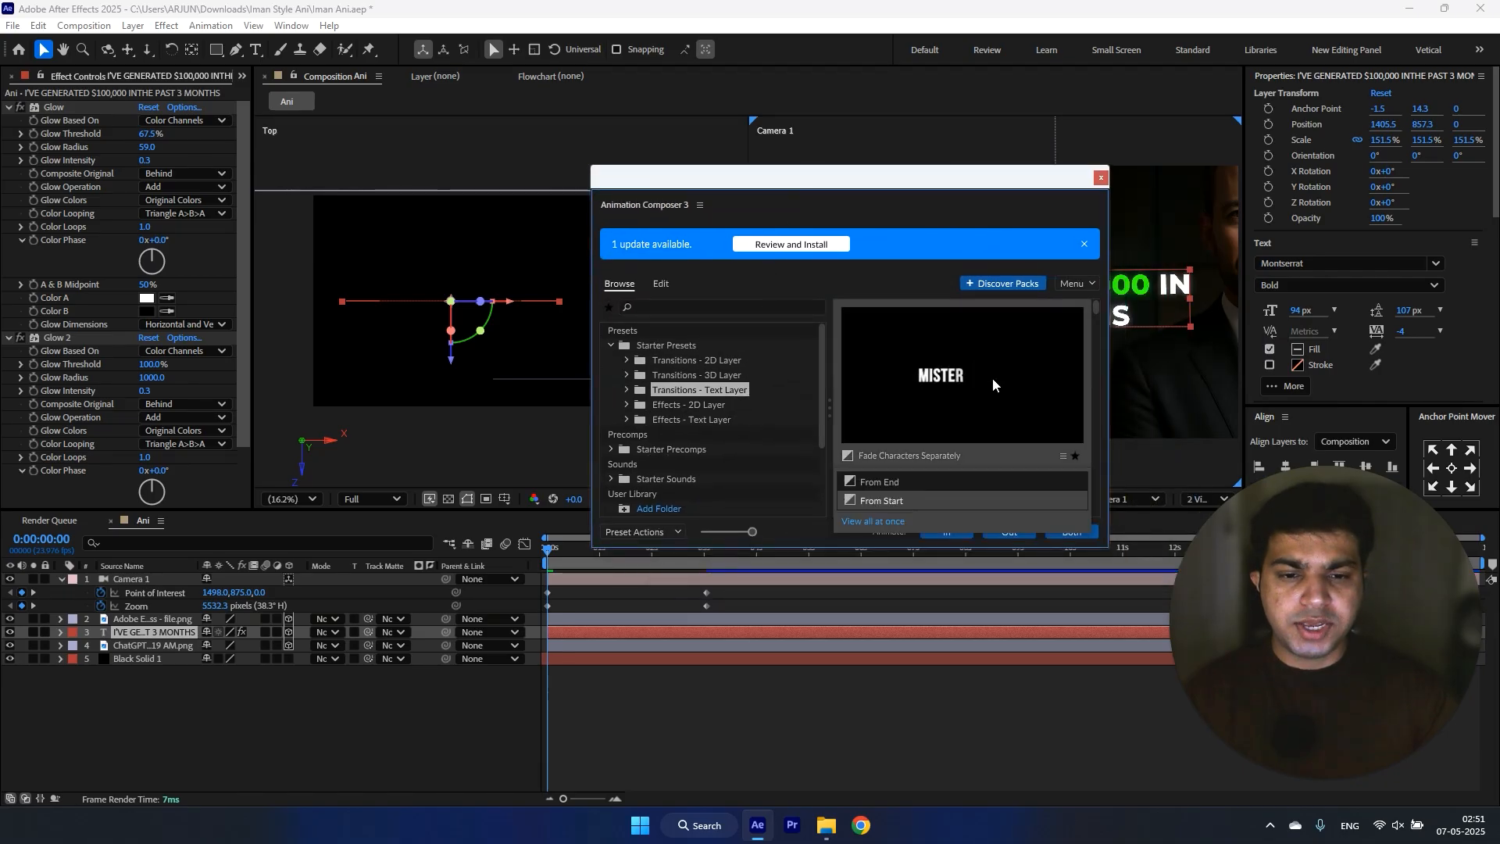
click(941, 535)
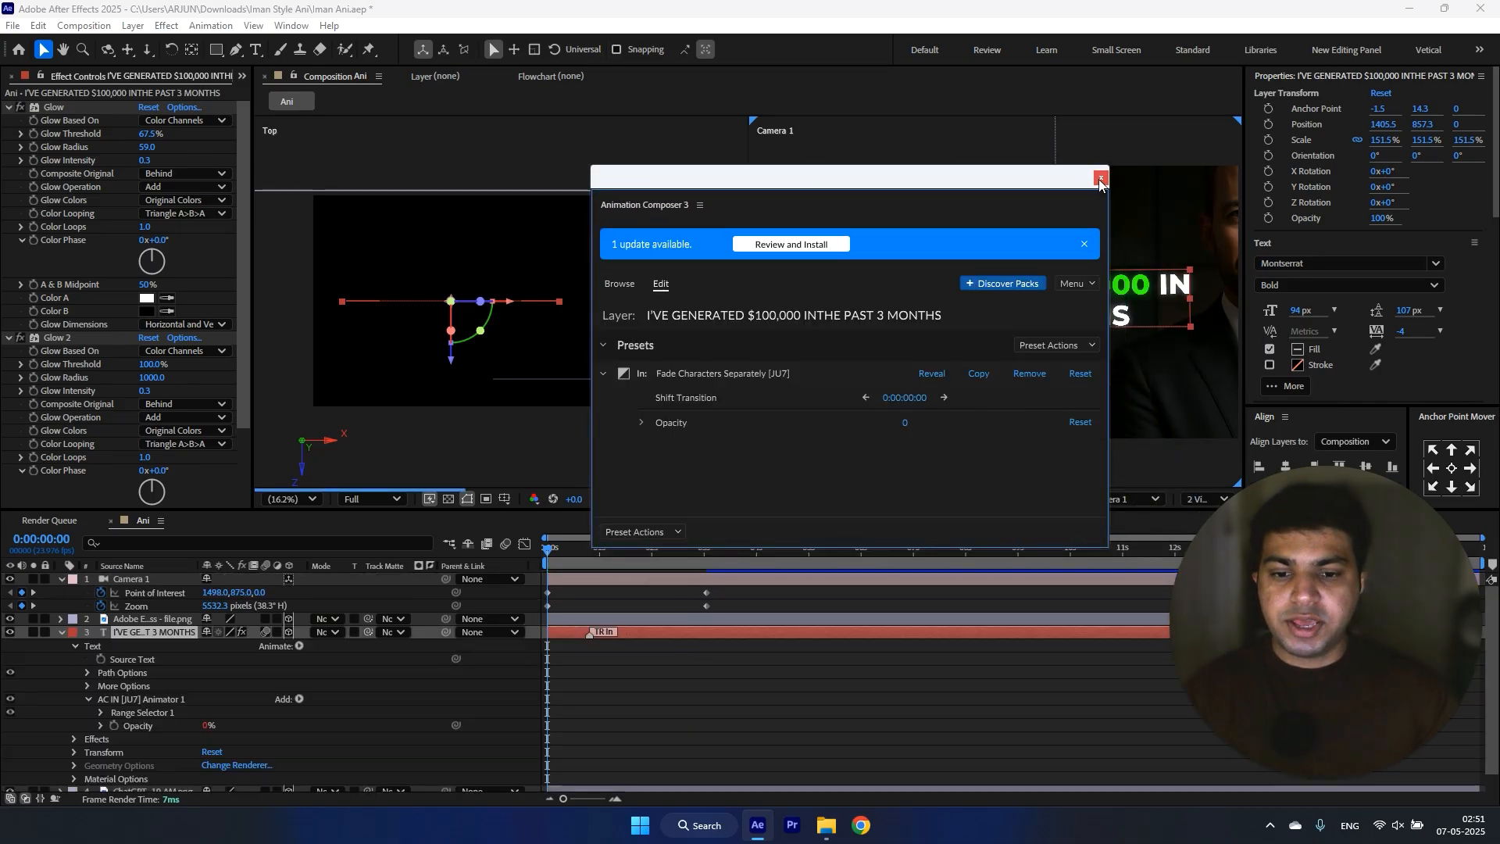
click(1100, 182)
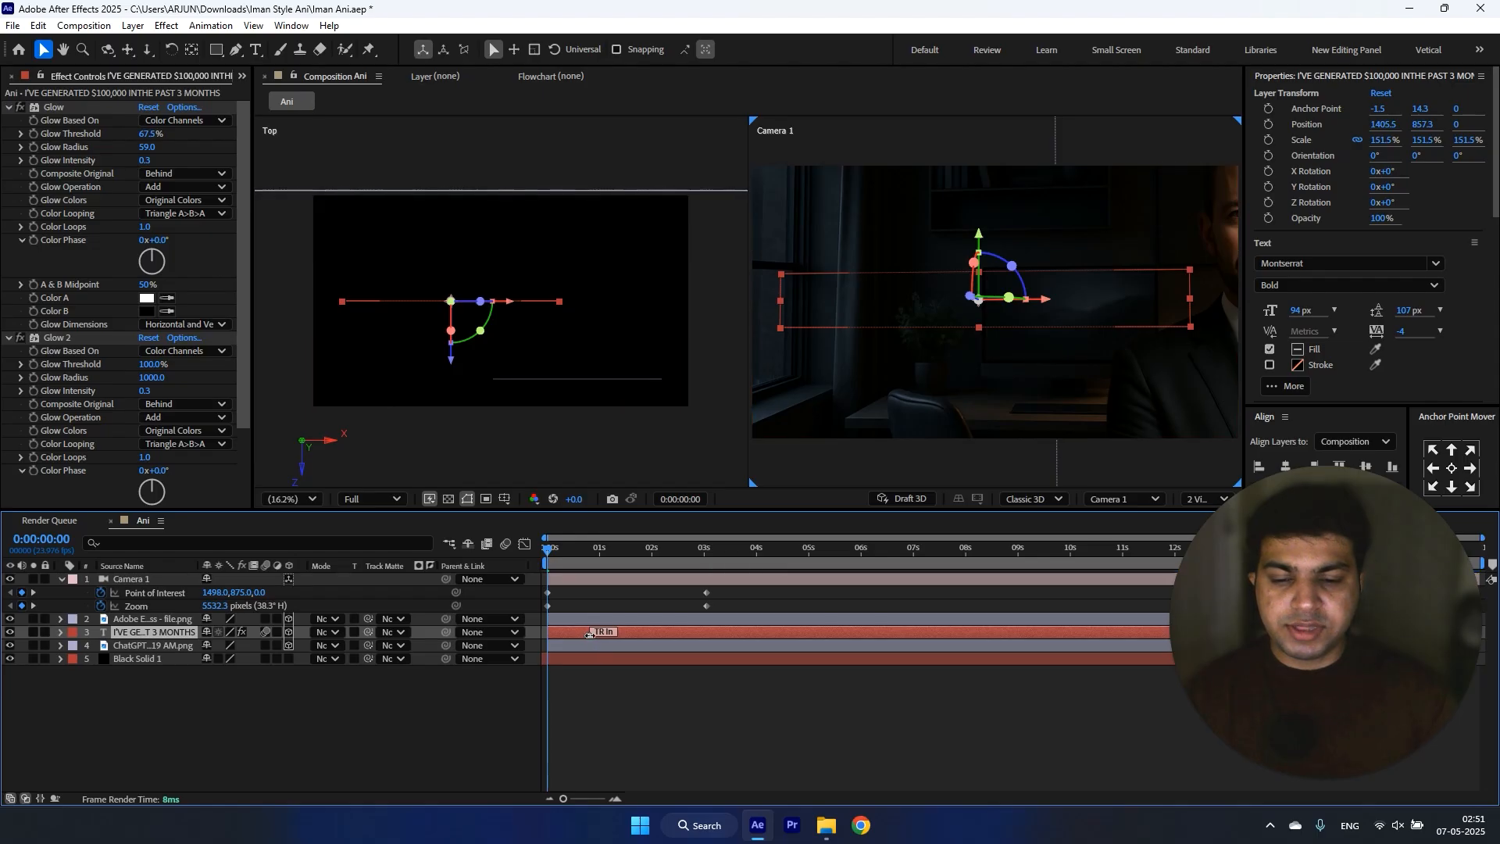
Step: Delay the headline's In transition marker to about 2.3 seconds and scrub to 0:00:03:18 to check the reveal
drag(624, 633, 653, 631)
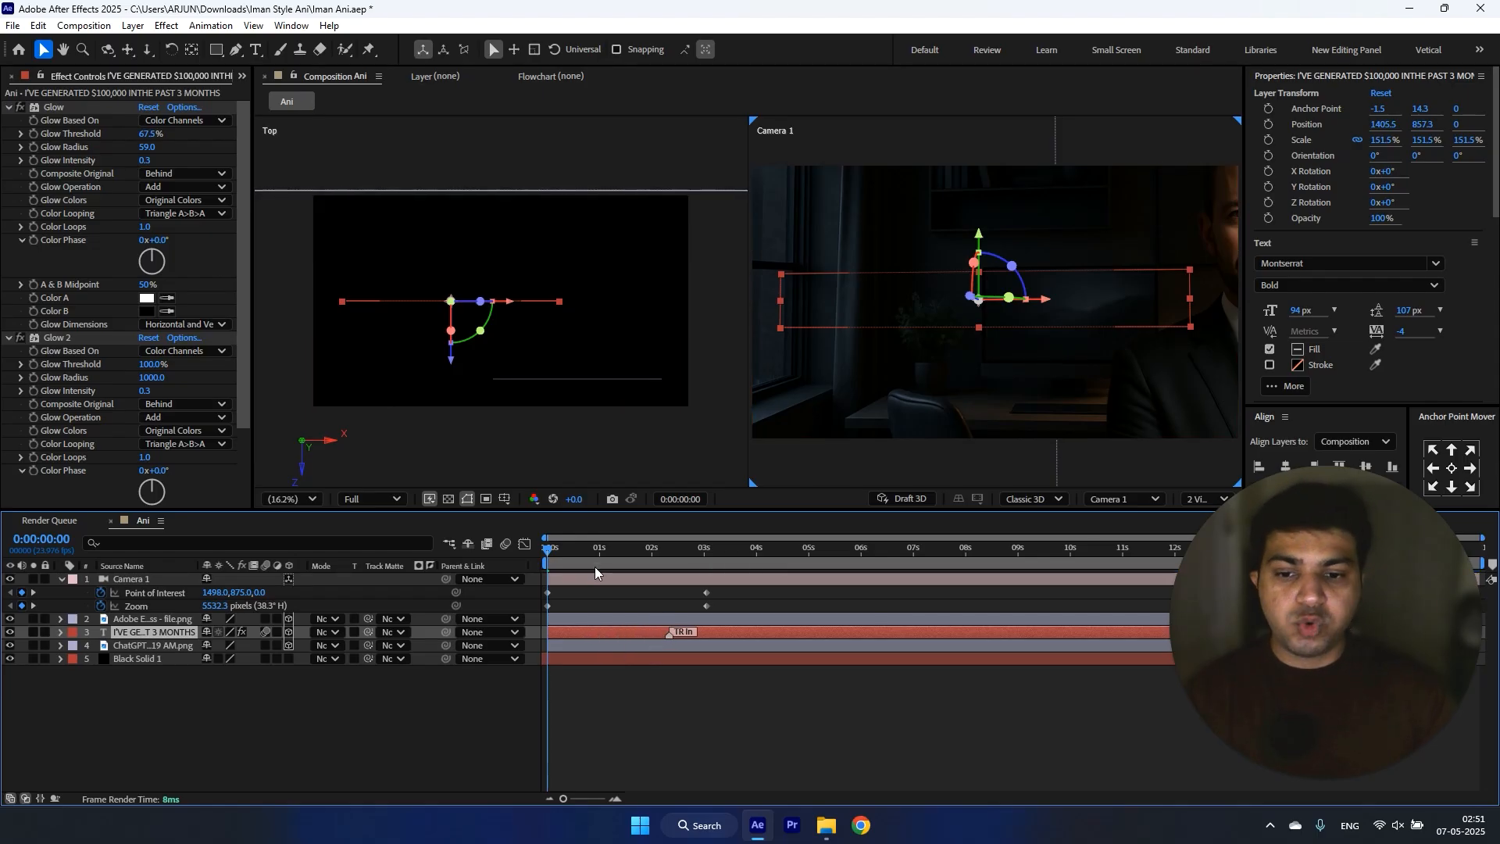
click(568, 550)
drag(582, 550, 743, 551)
click(351, 702)
scroll(1089, 260, down, 2)
scroll(1089, 261, up, 2)
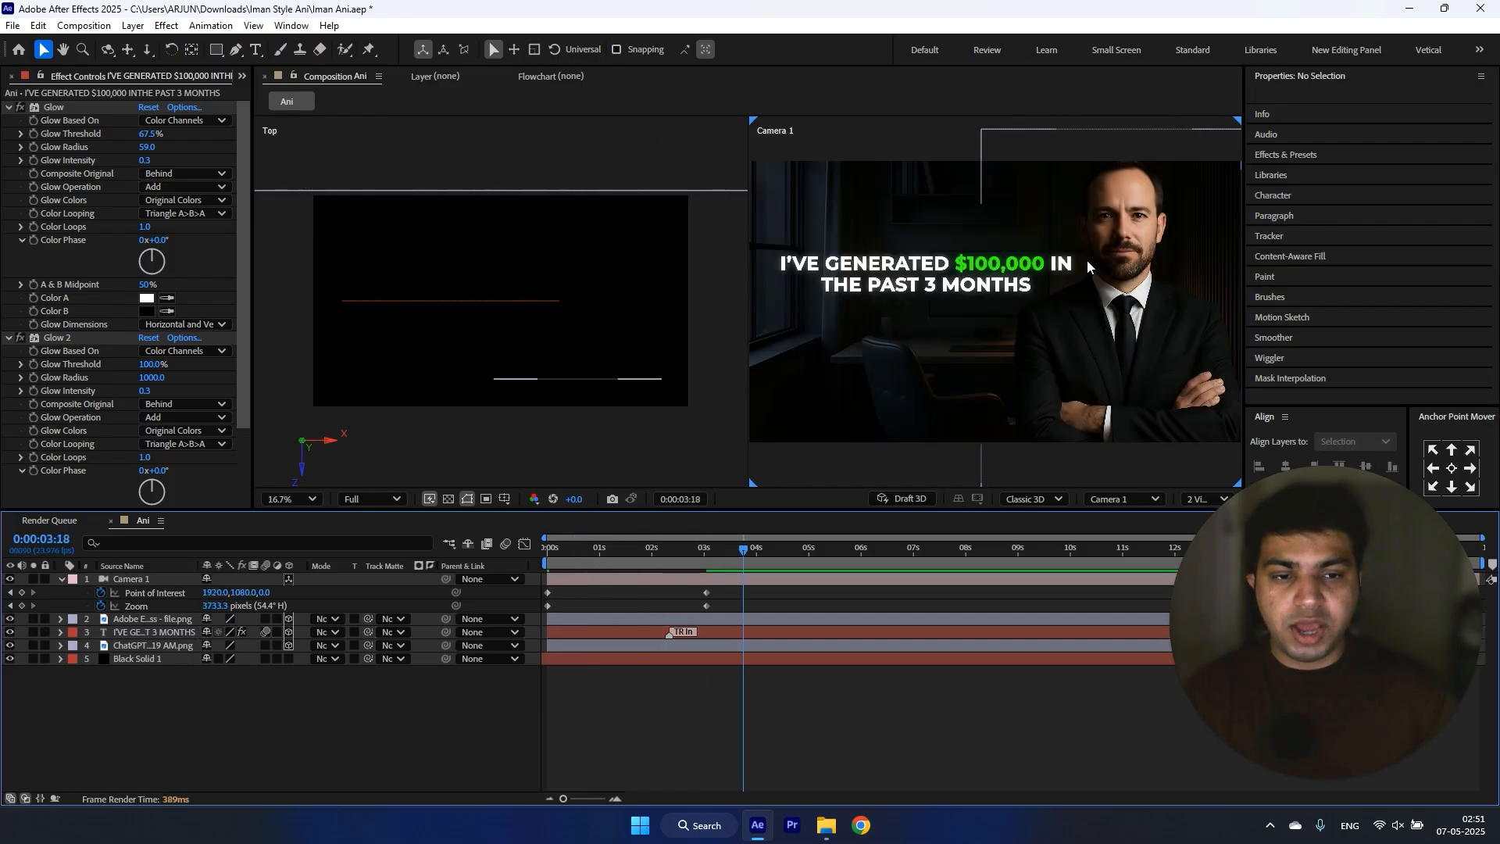
Step: Shift the headline along X toward the man so its end tucks slightly behind his shoulder
click(153, 632)
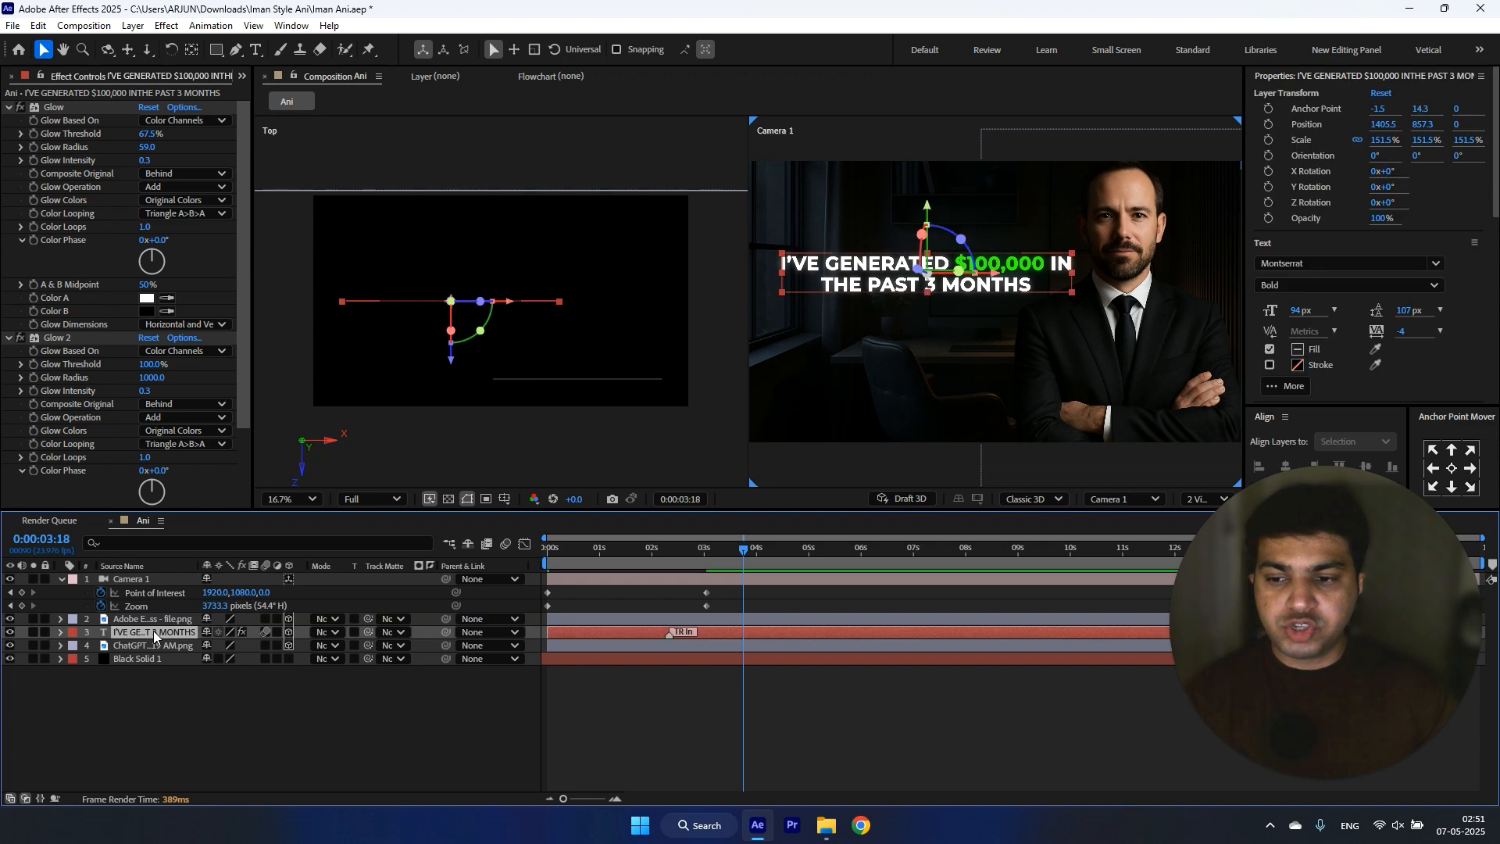
drag(500, 307, 523, 315)
click(430, 699)
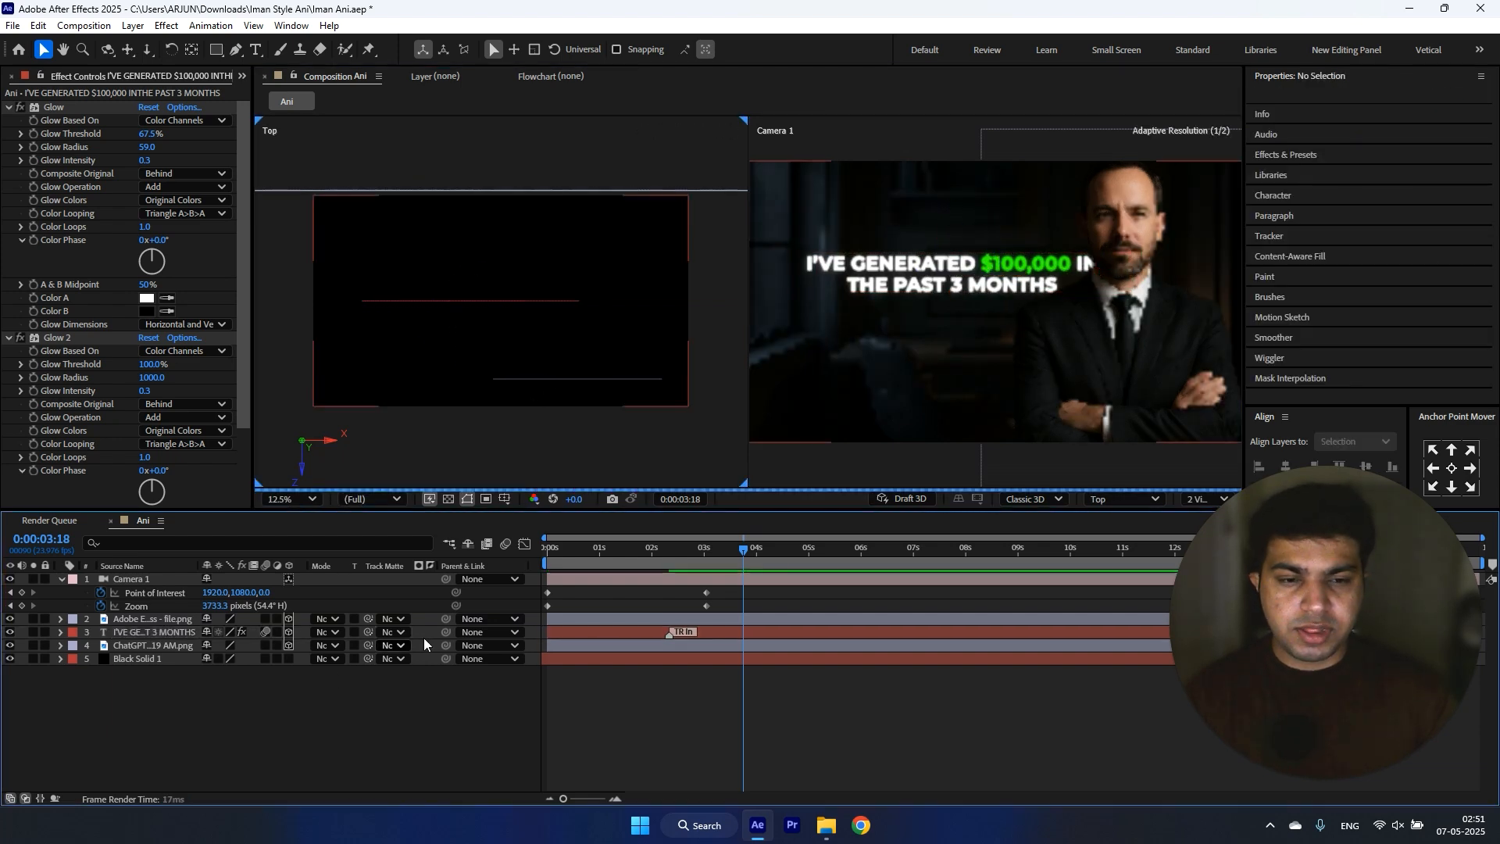
Step: Turn off 3D for the man's cutout, apply the glow preset and set both Glow Thresholds to 96.9%
click(162, 619)
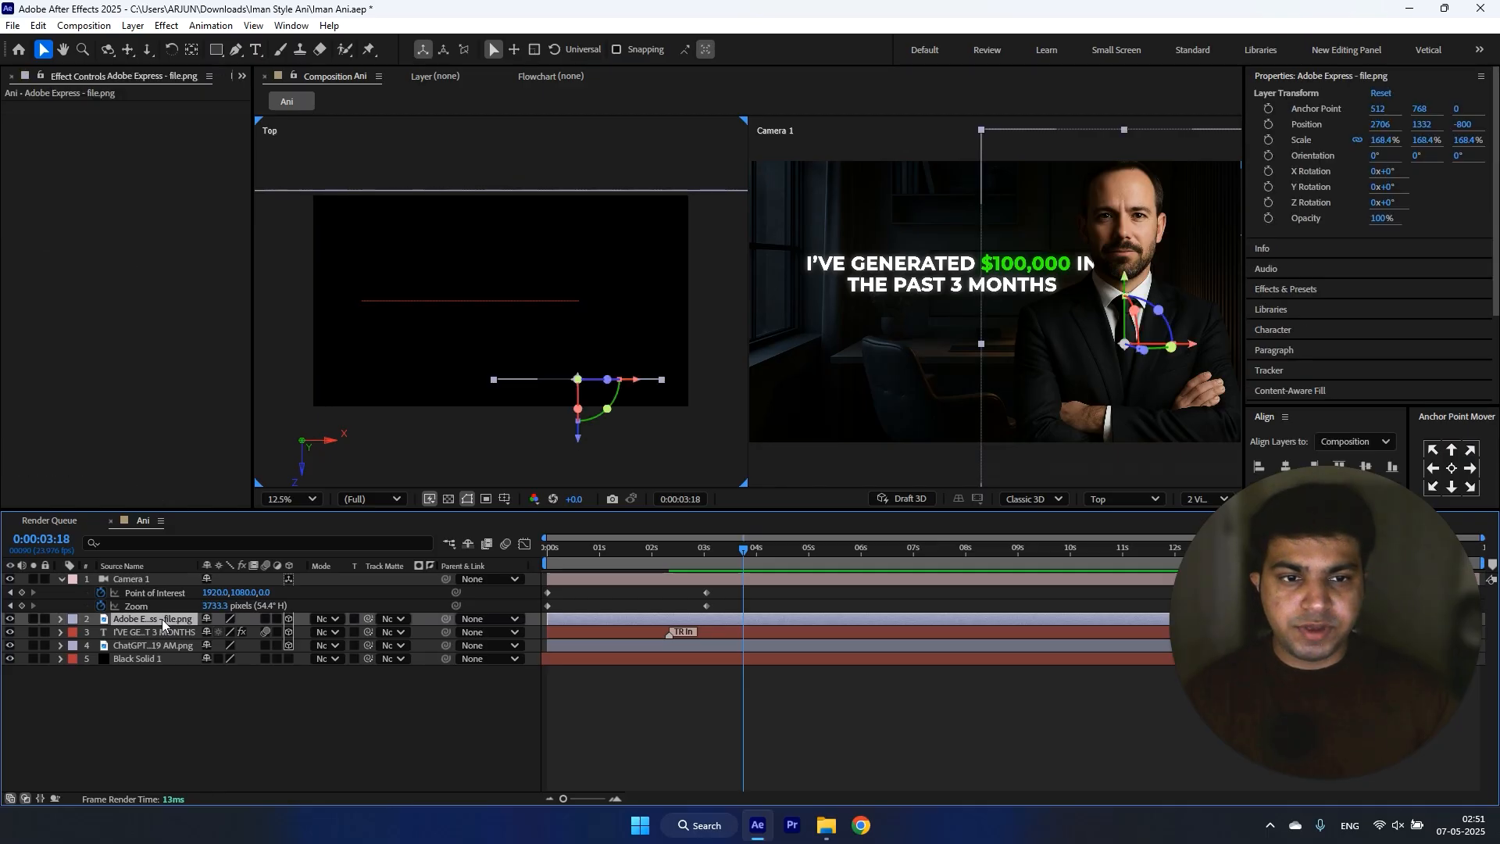
click(288, 618)
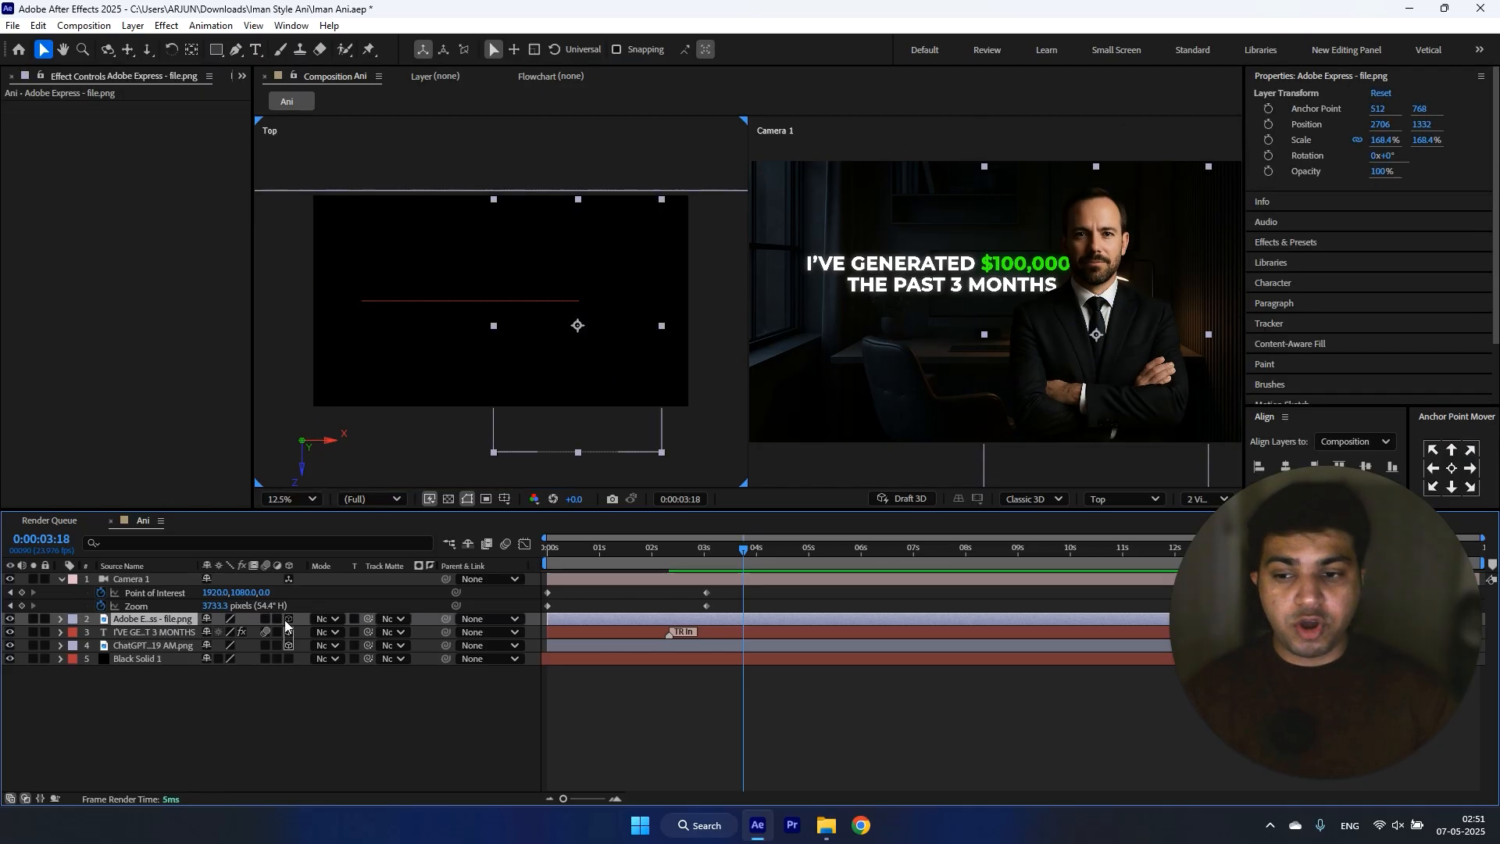
key(ctrl+space)
text(glow 1)
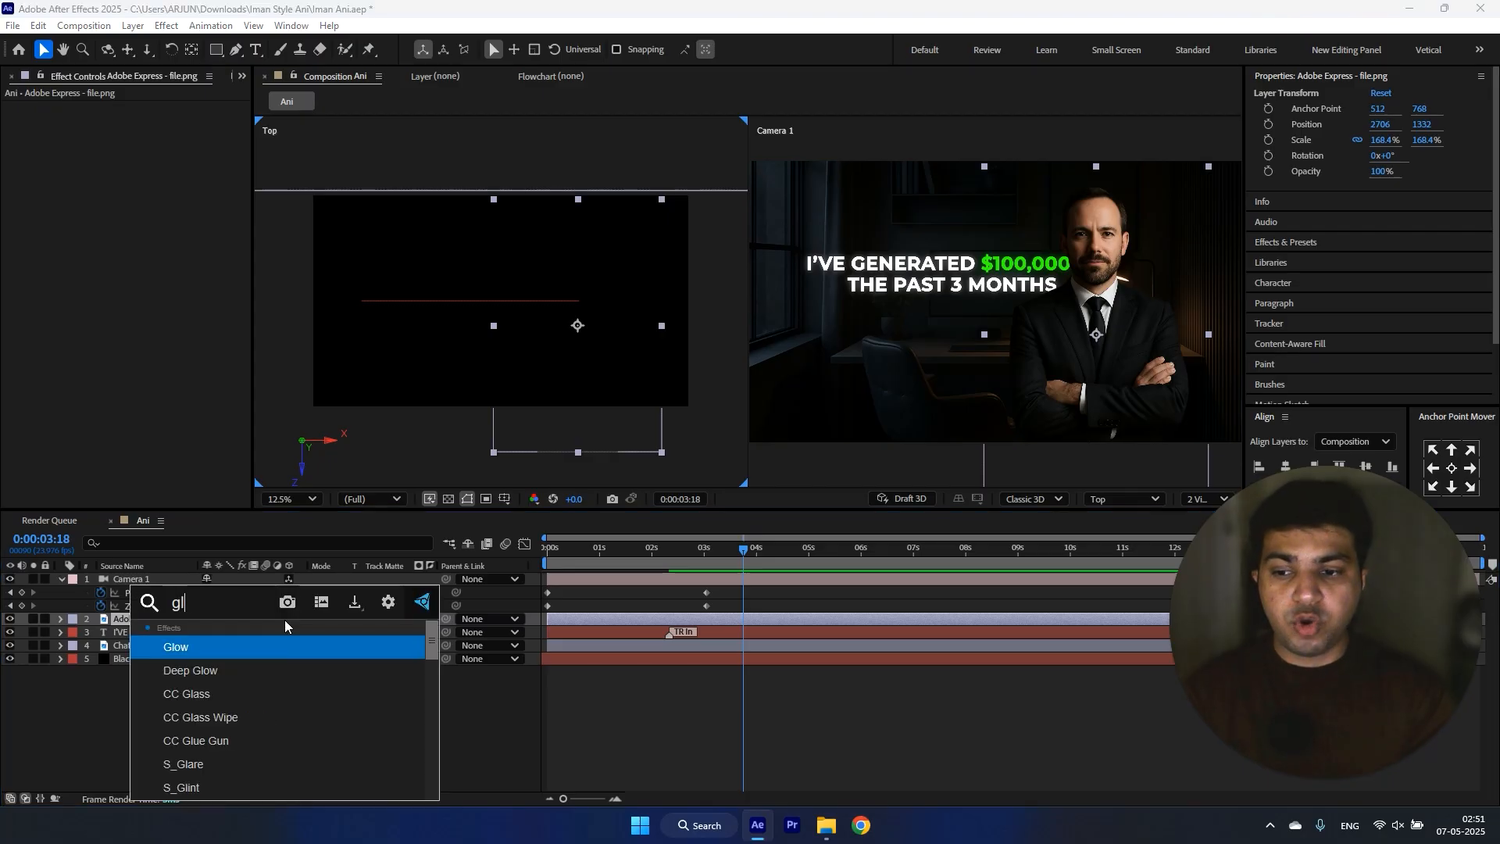
key(Return)
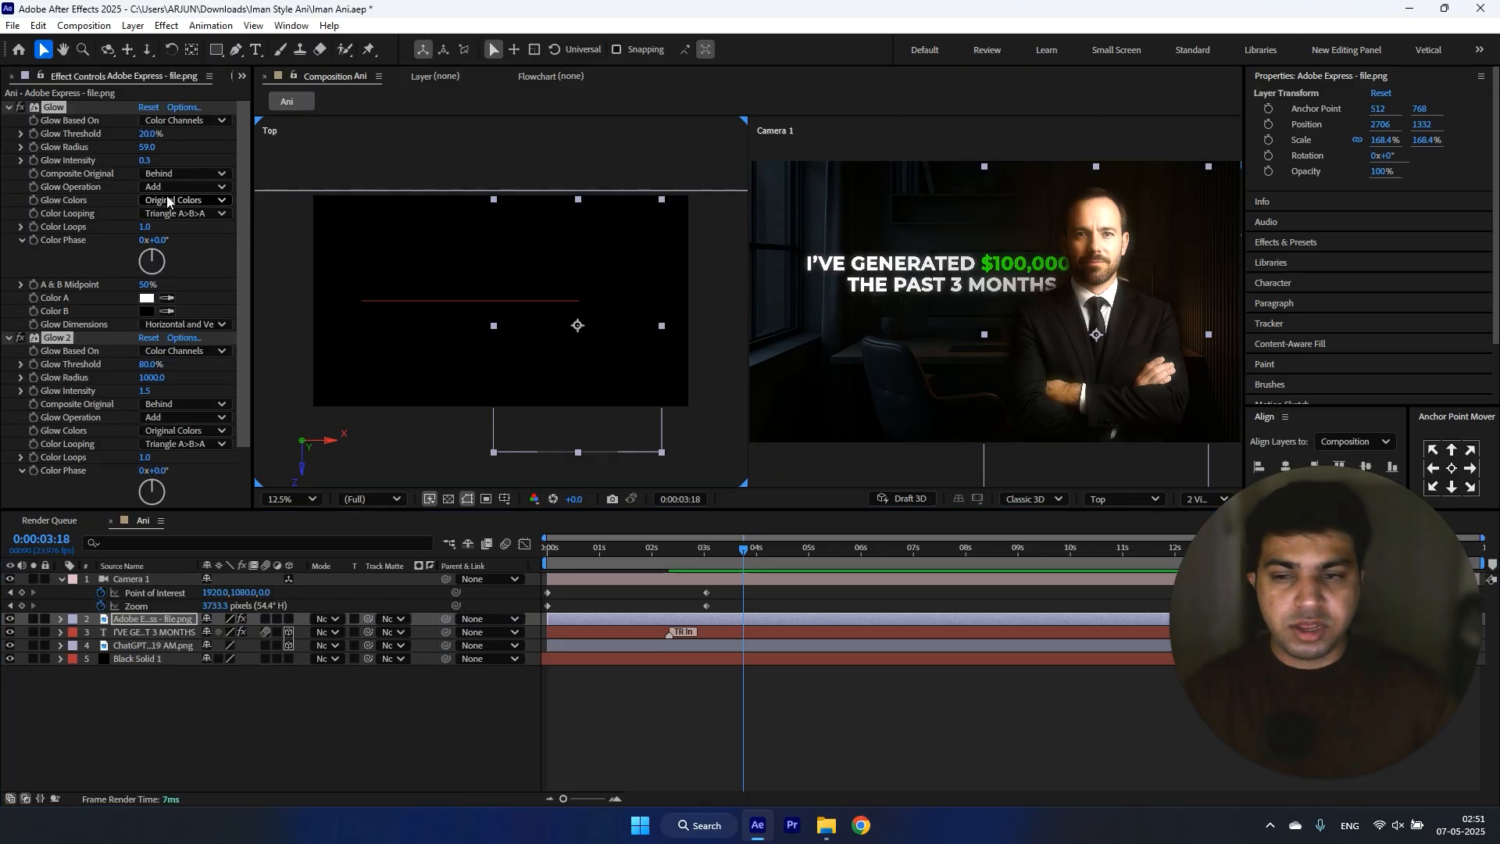
drag(155, 134, 285, 134)
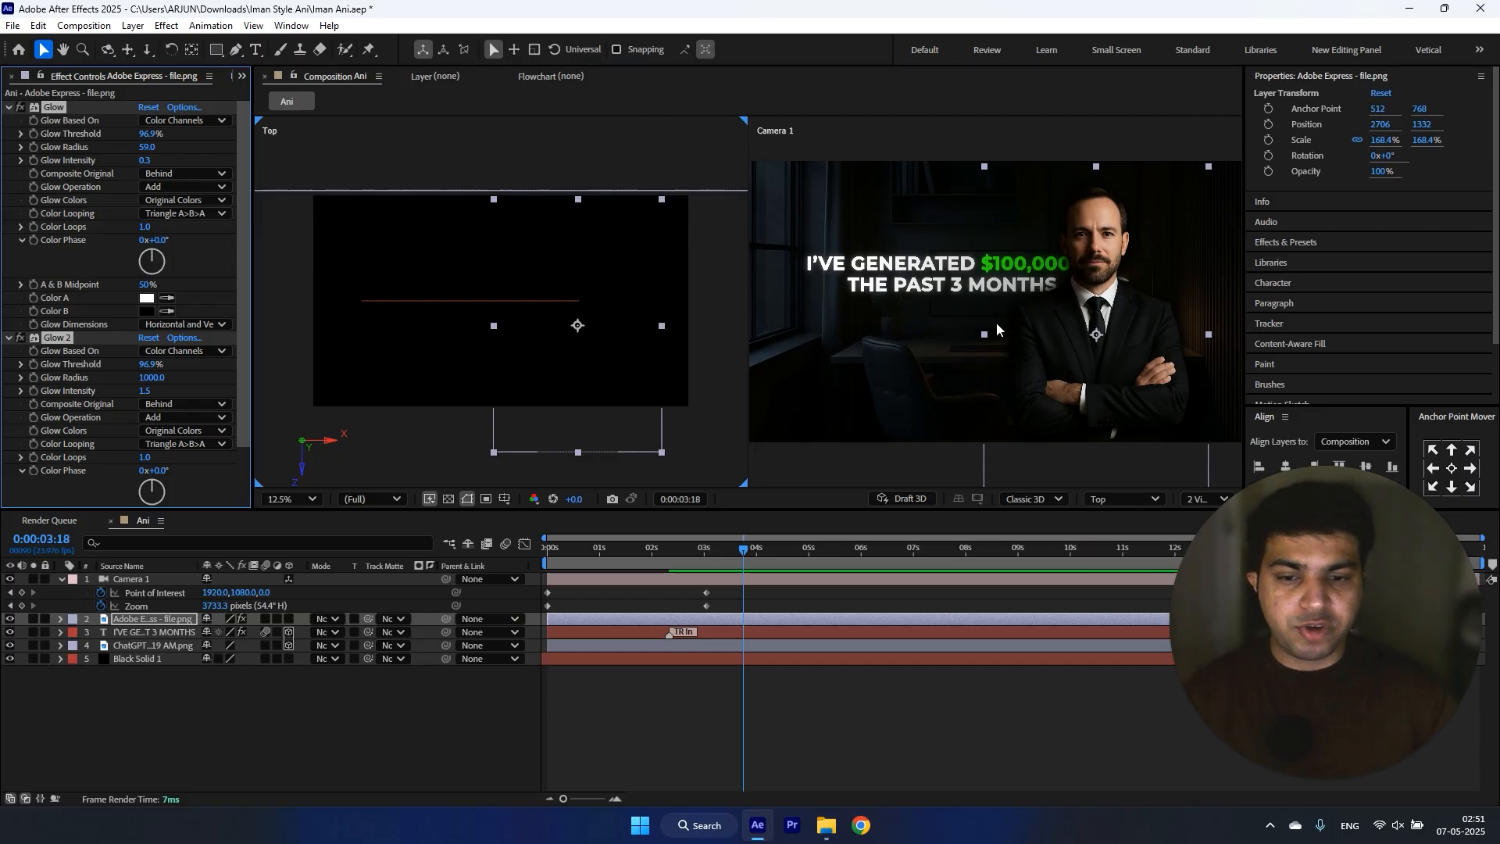
Step: Make the man's cutout 3D again and move it forward in depth in front of the headline
click(290, 618)
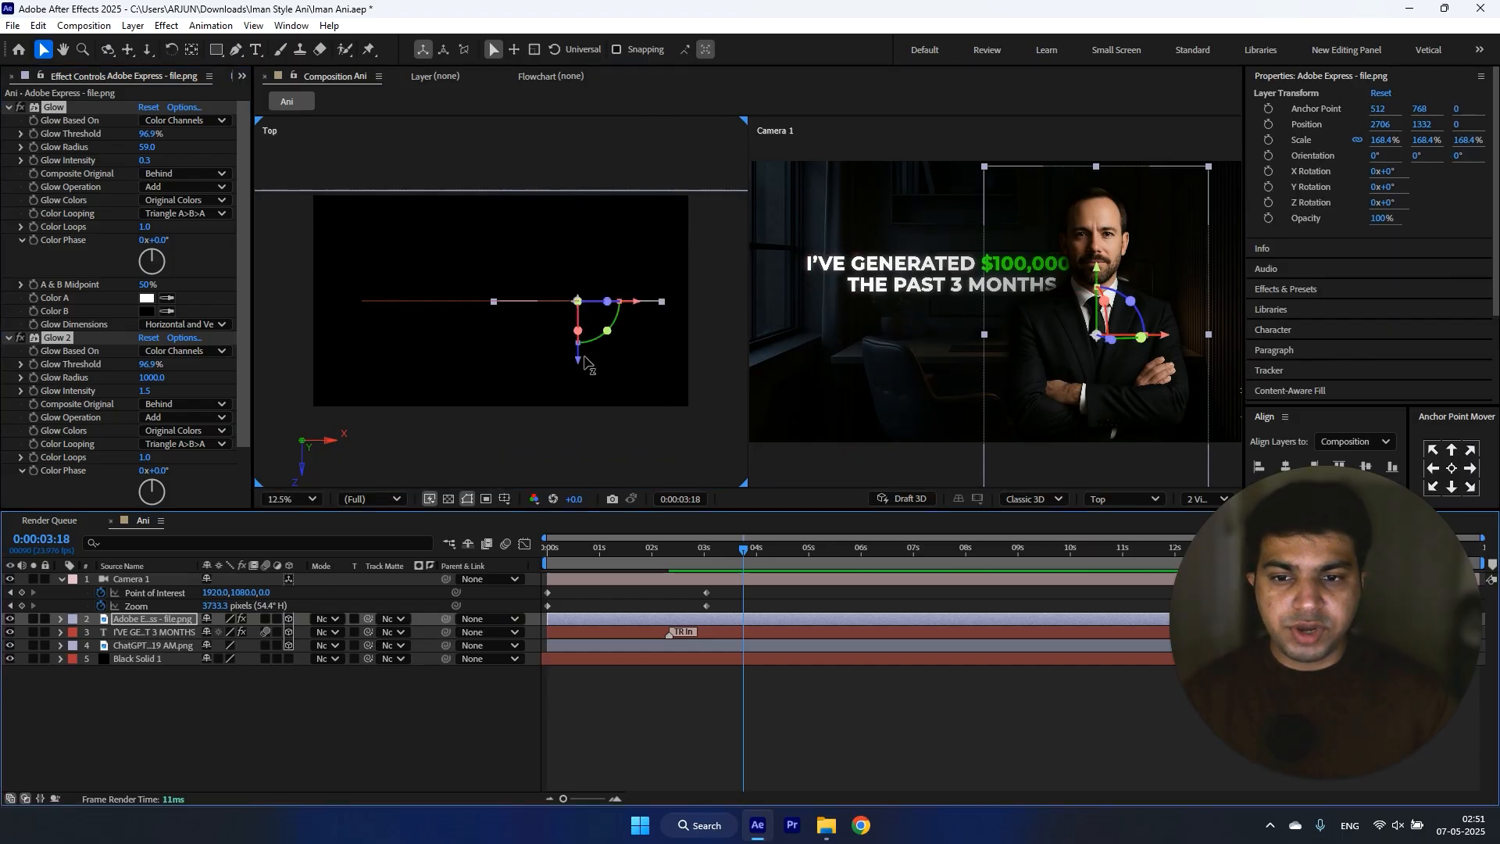
drag(579, 361, 582, 443)
Step: Ease the camera's Point of Interest and Zoom keyframes, pulling the end keyframes' incoming influence to 100% in the speed graph
drag(721, 589, 532, 616)
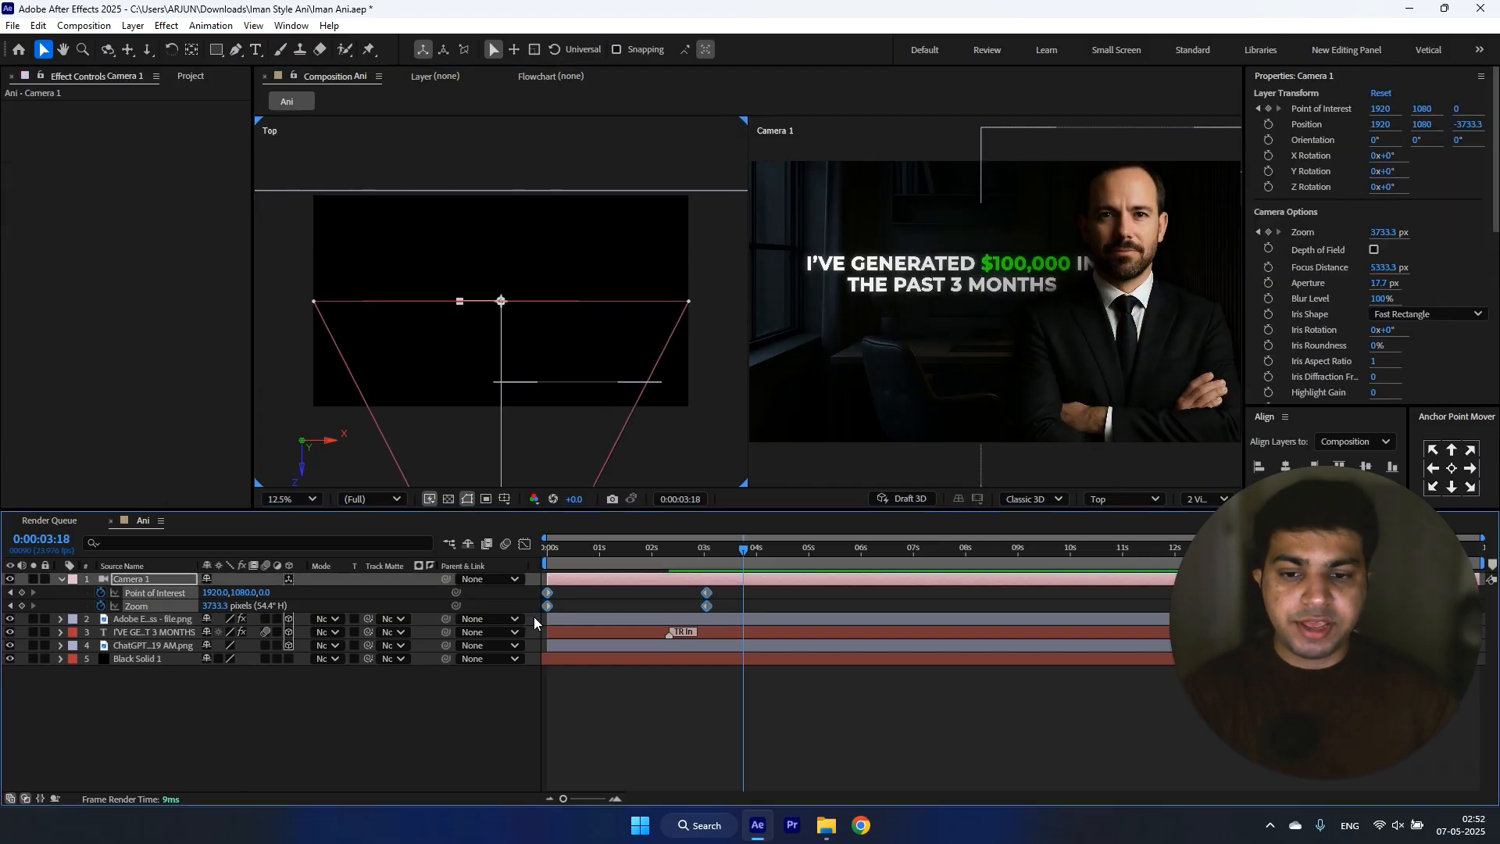
click(524, 544)
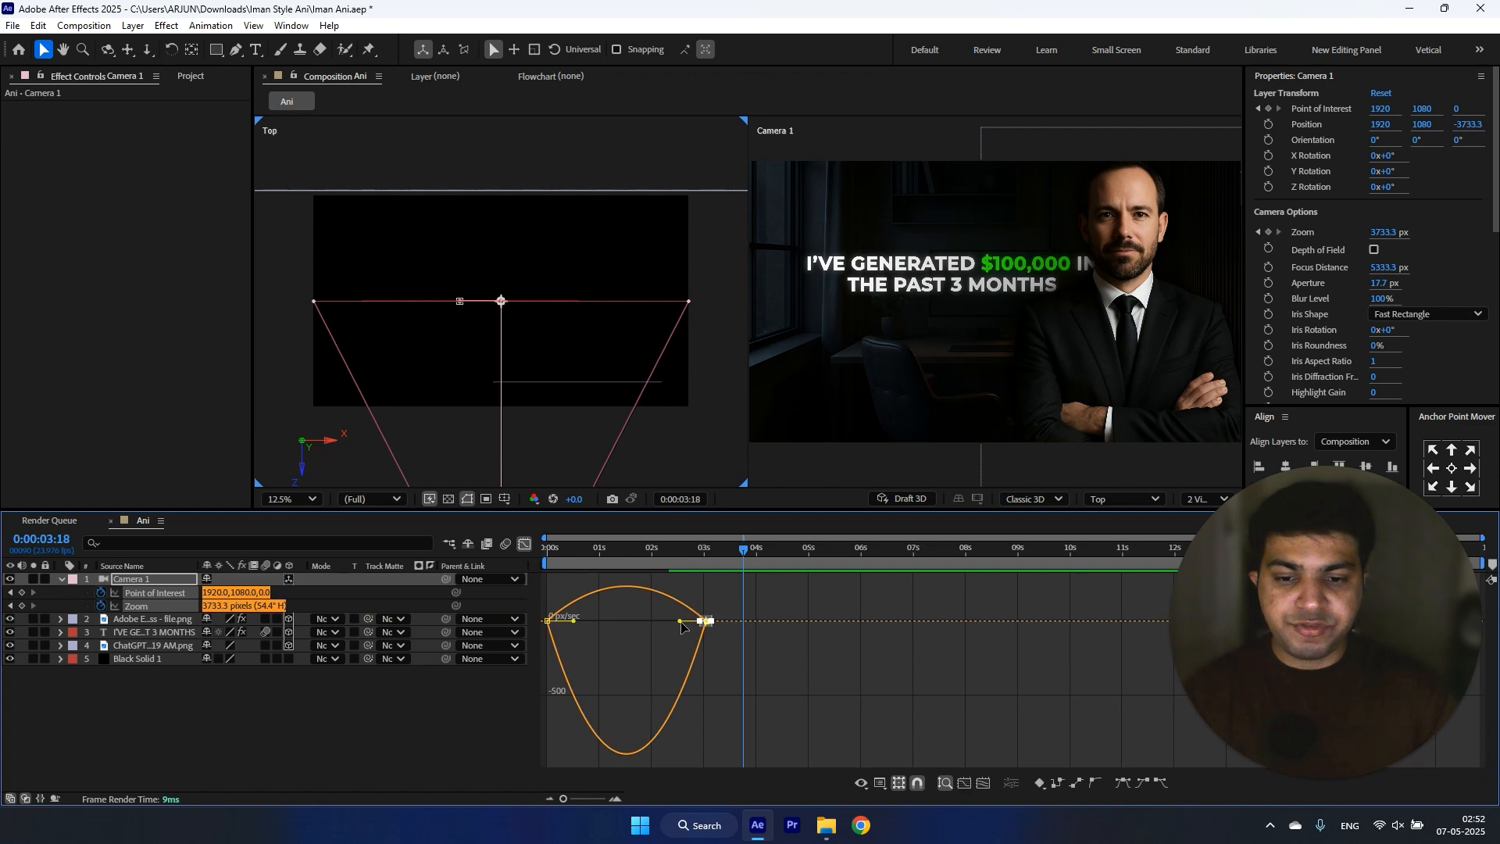
drag(702, 621, 601, 618)
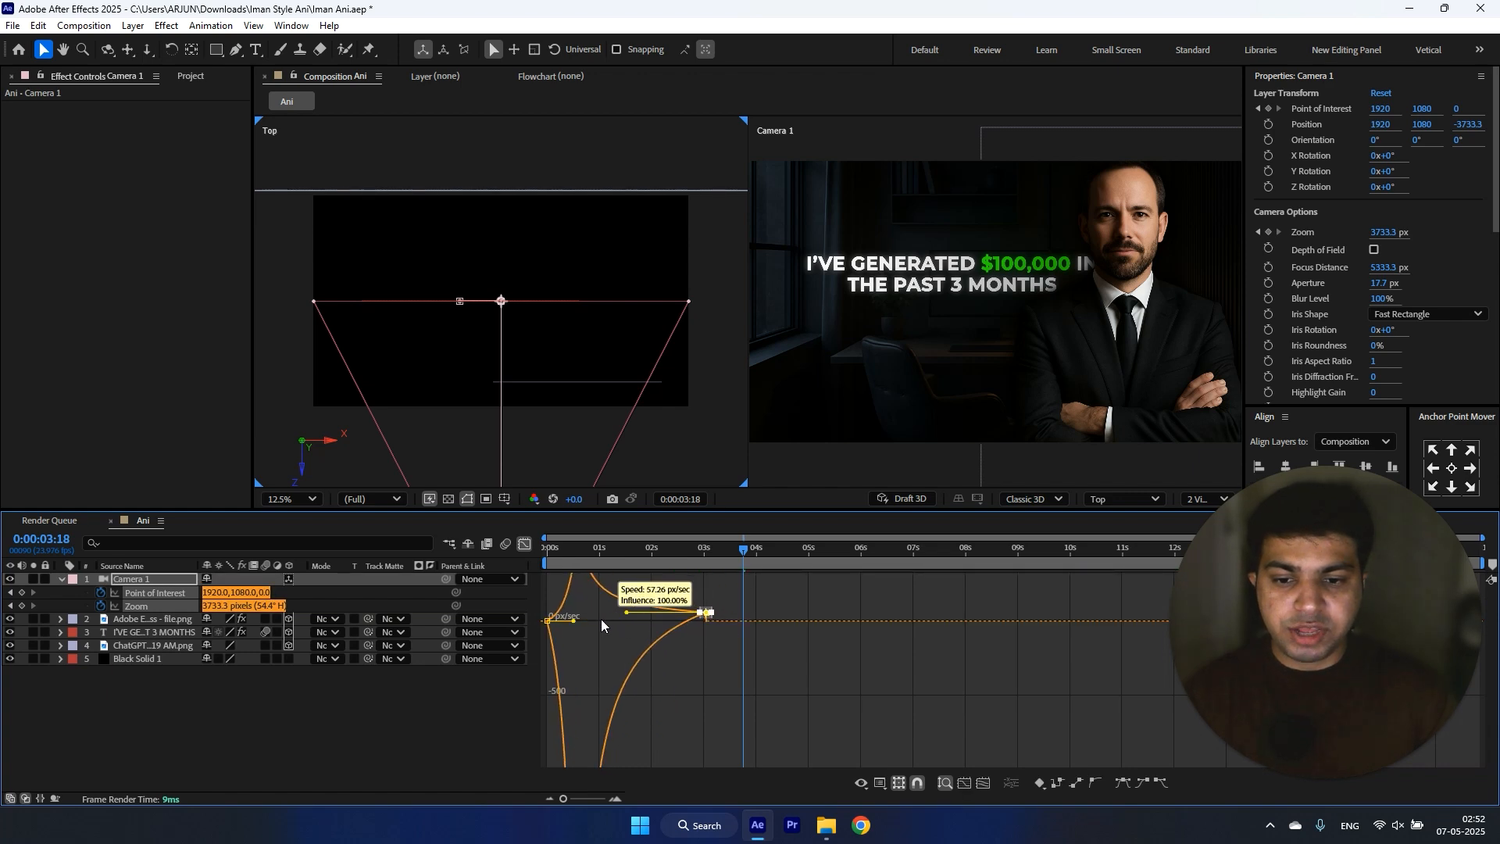
key(shift+F3)
Step: Enable motion blur for the man's cutout, the office image and the composition, and return to the first frame
click(266, 618)
click(266, 644)
click(506, 544)
drag(561, 550, 544, 554)
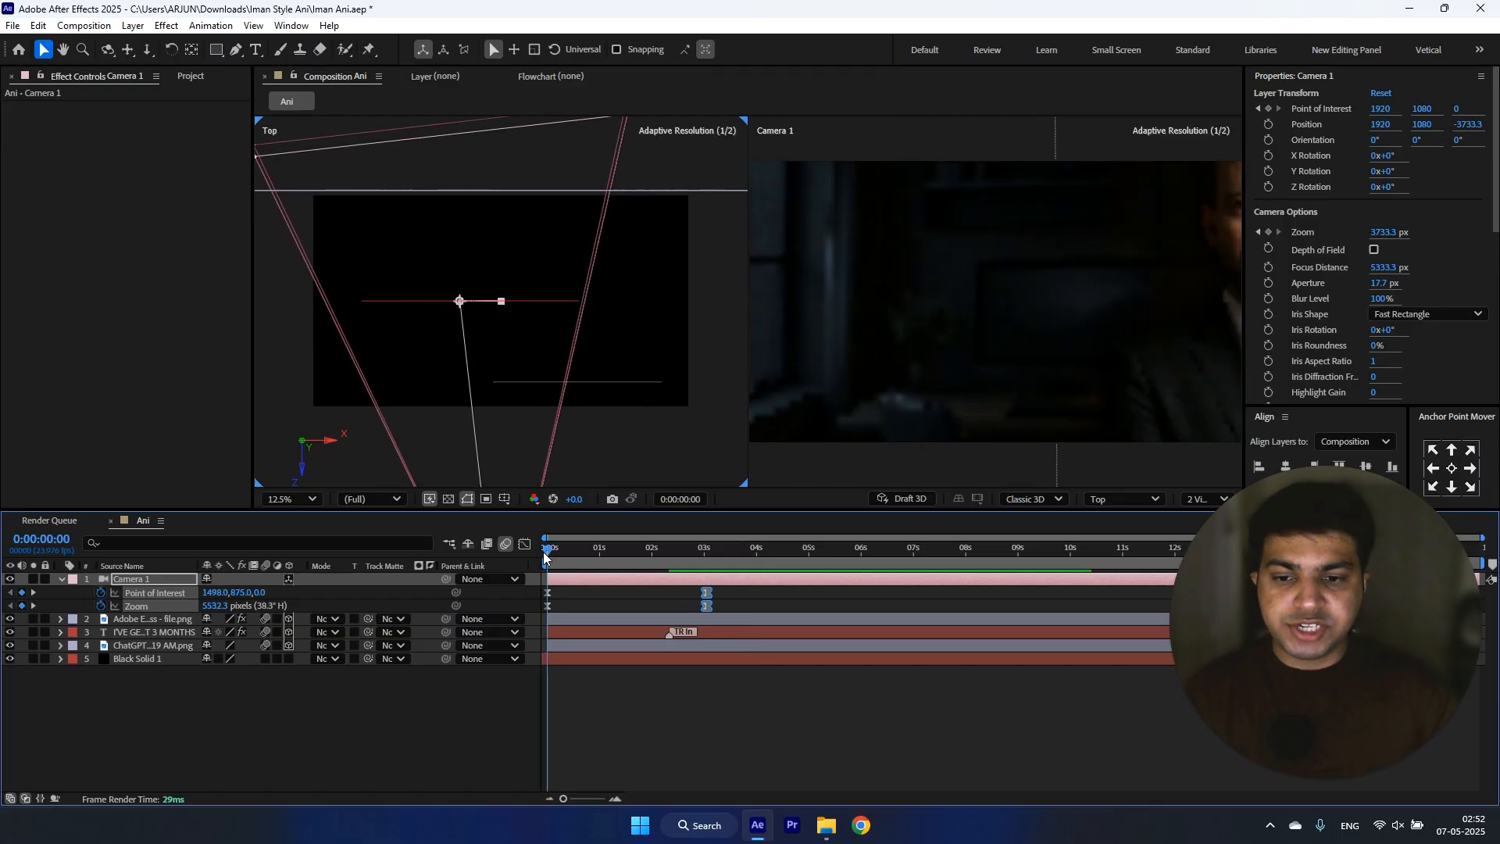
Step: Set the preview resolution to Quarter, switch to a single Active Camera view and scrub through the camera move
click(368, 498)
click(378, 606)
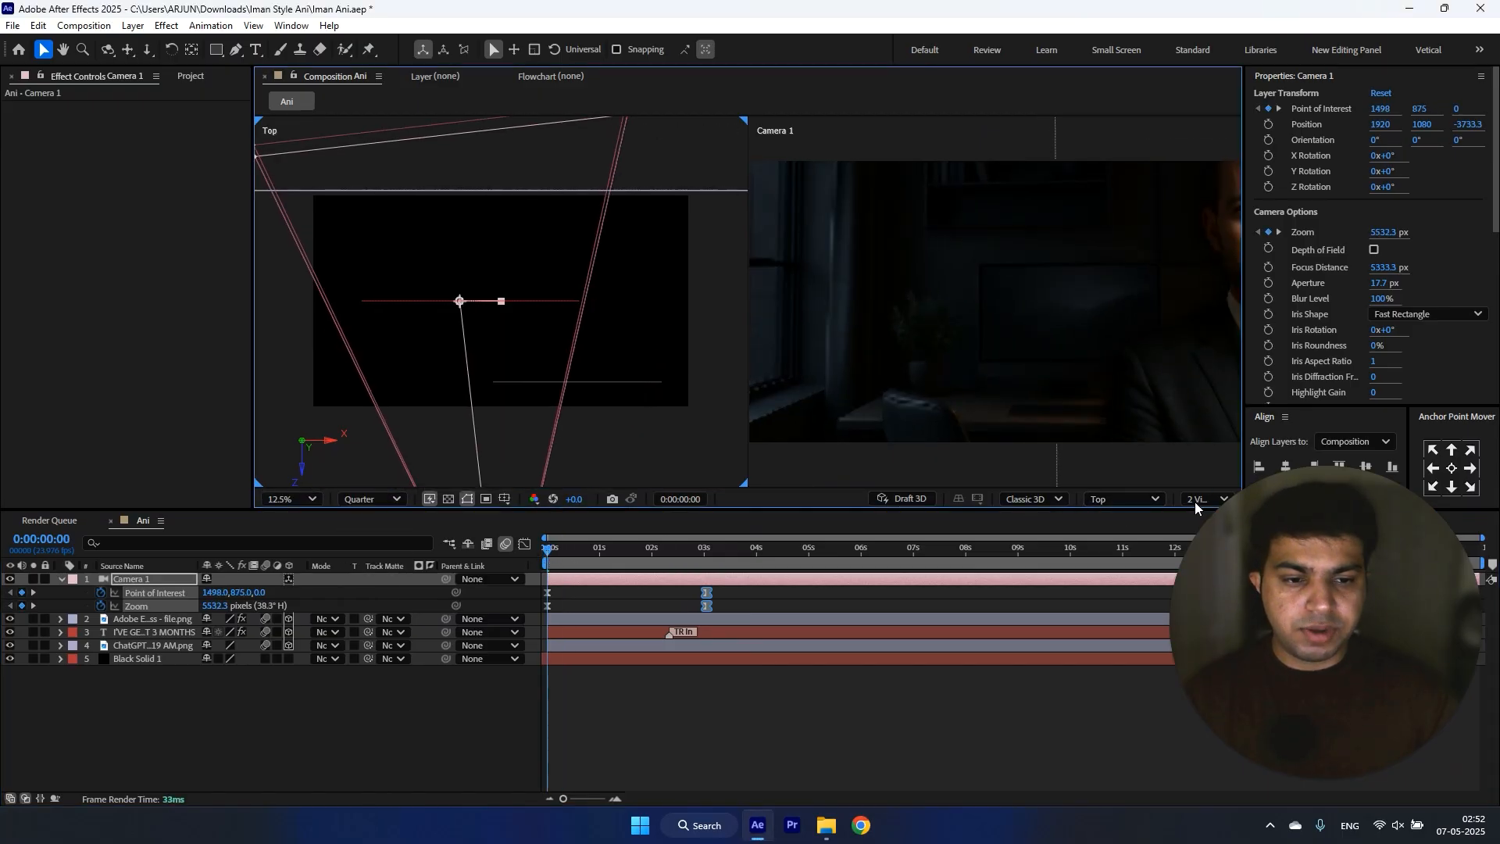
drag(1325, 525, 1370, 146)
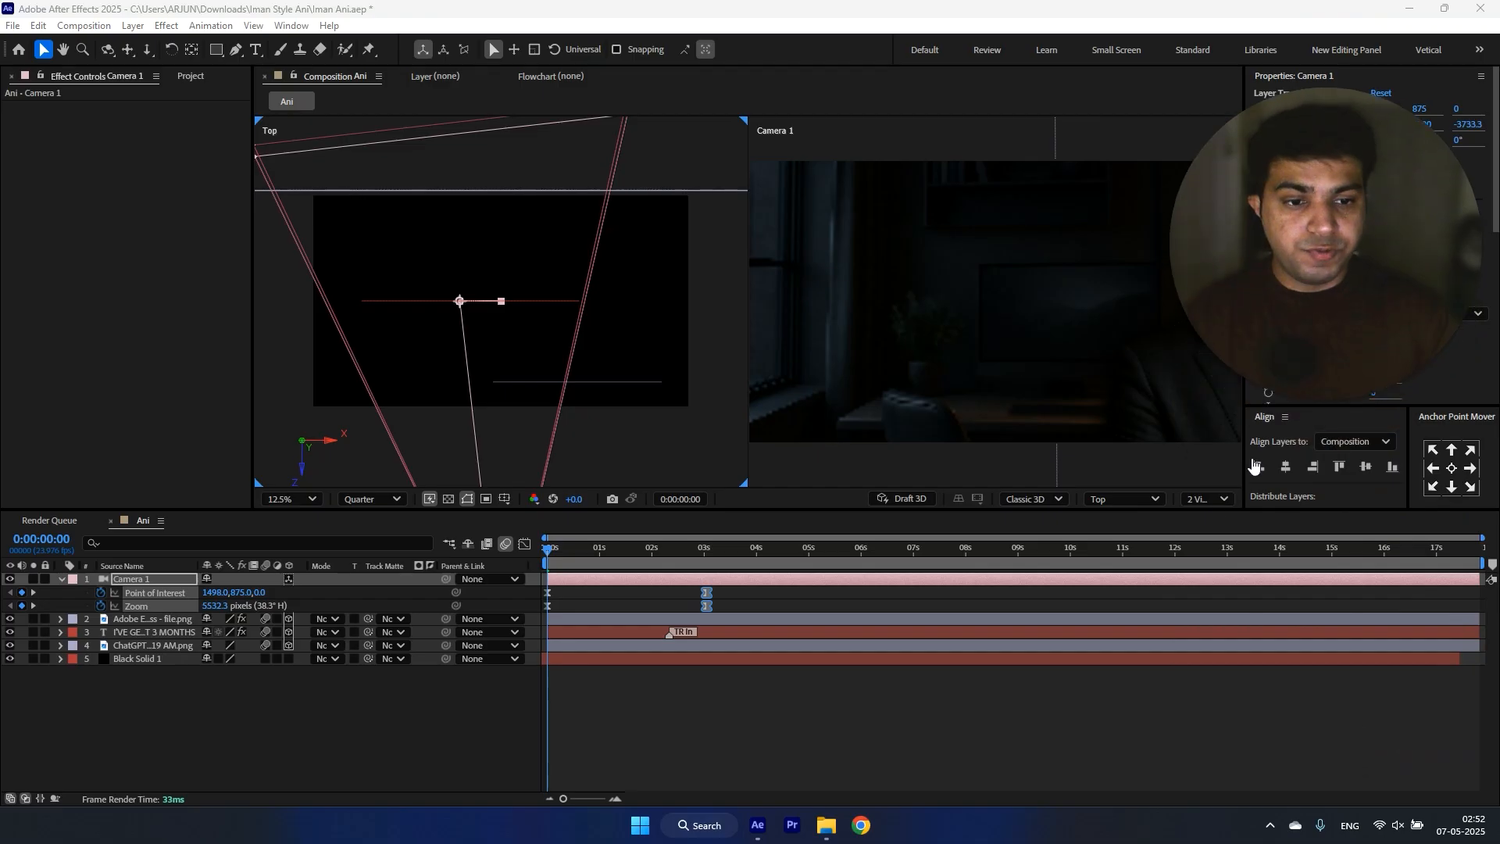
click(1212, 498)
click(1208, 525)
click(1141, 500)
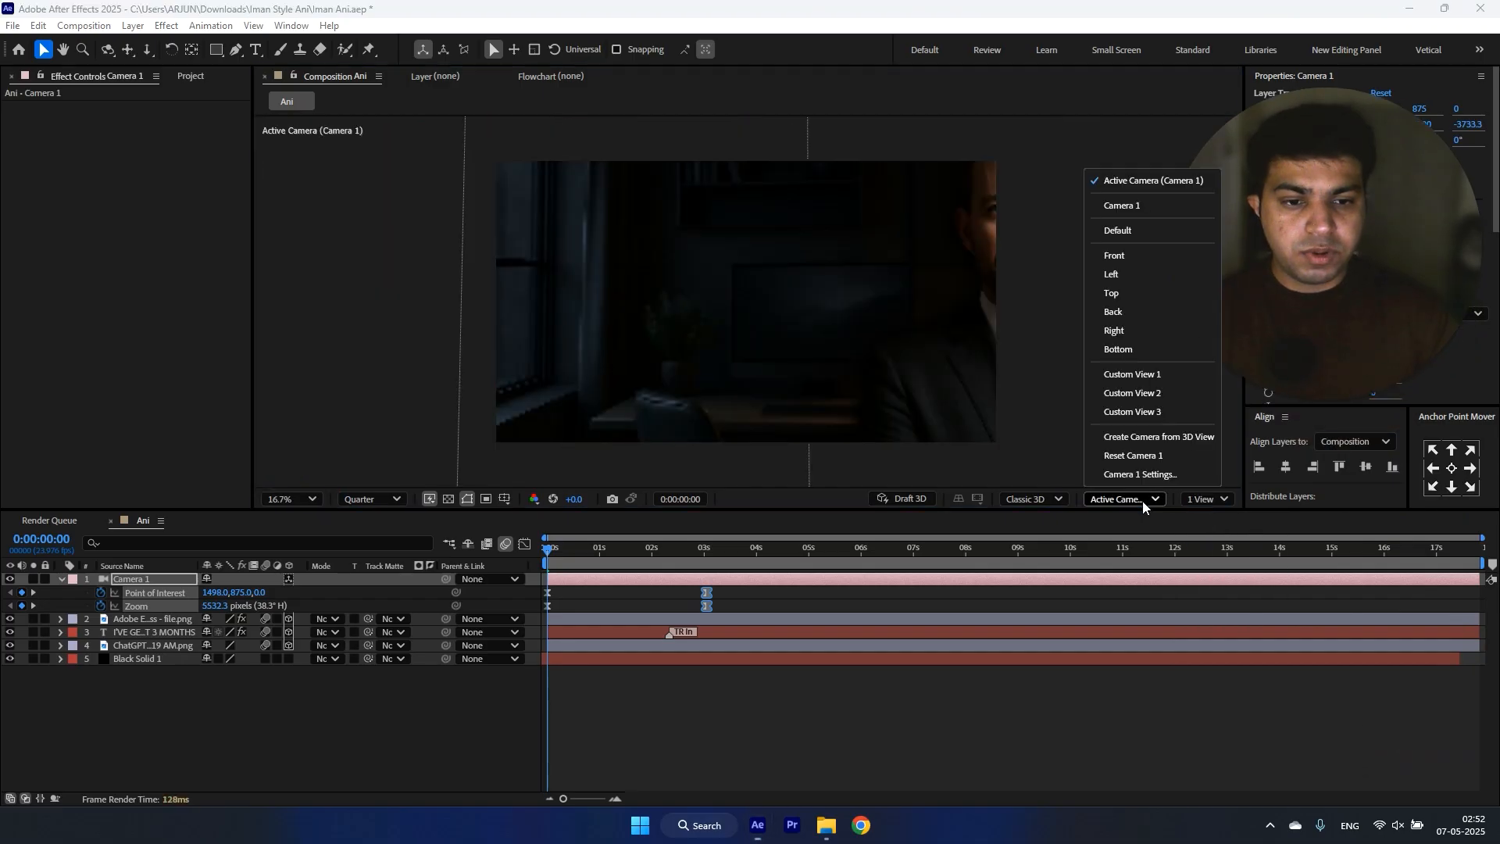
drag(1368, 245, 1368, 624)
drag(573, 547, 758, 555)
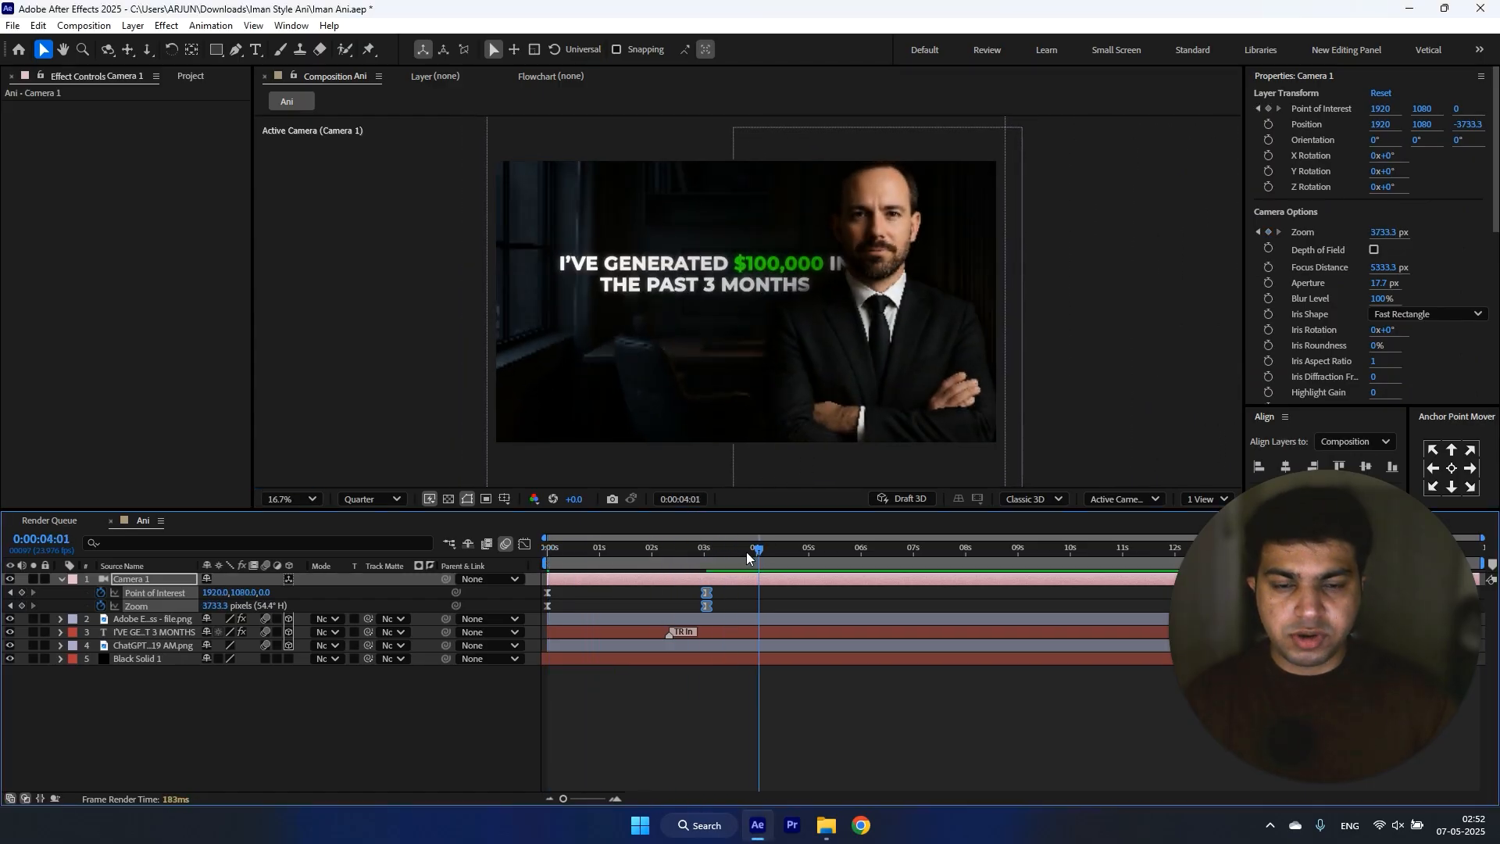
Step: Shift the headline slightly left away from the man's cutout, and collapse the camera's keyframe properties
click(580, 632)
click(362, 738)
click(60, 578)
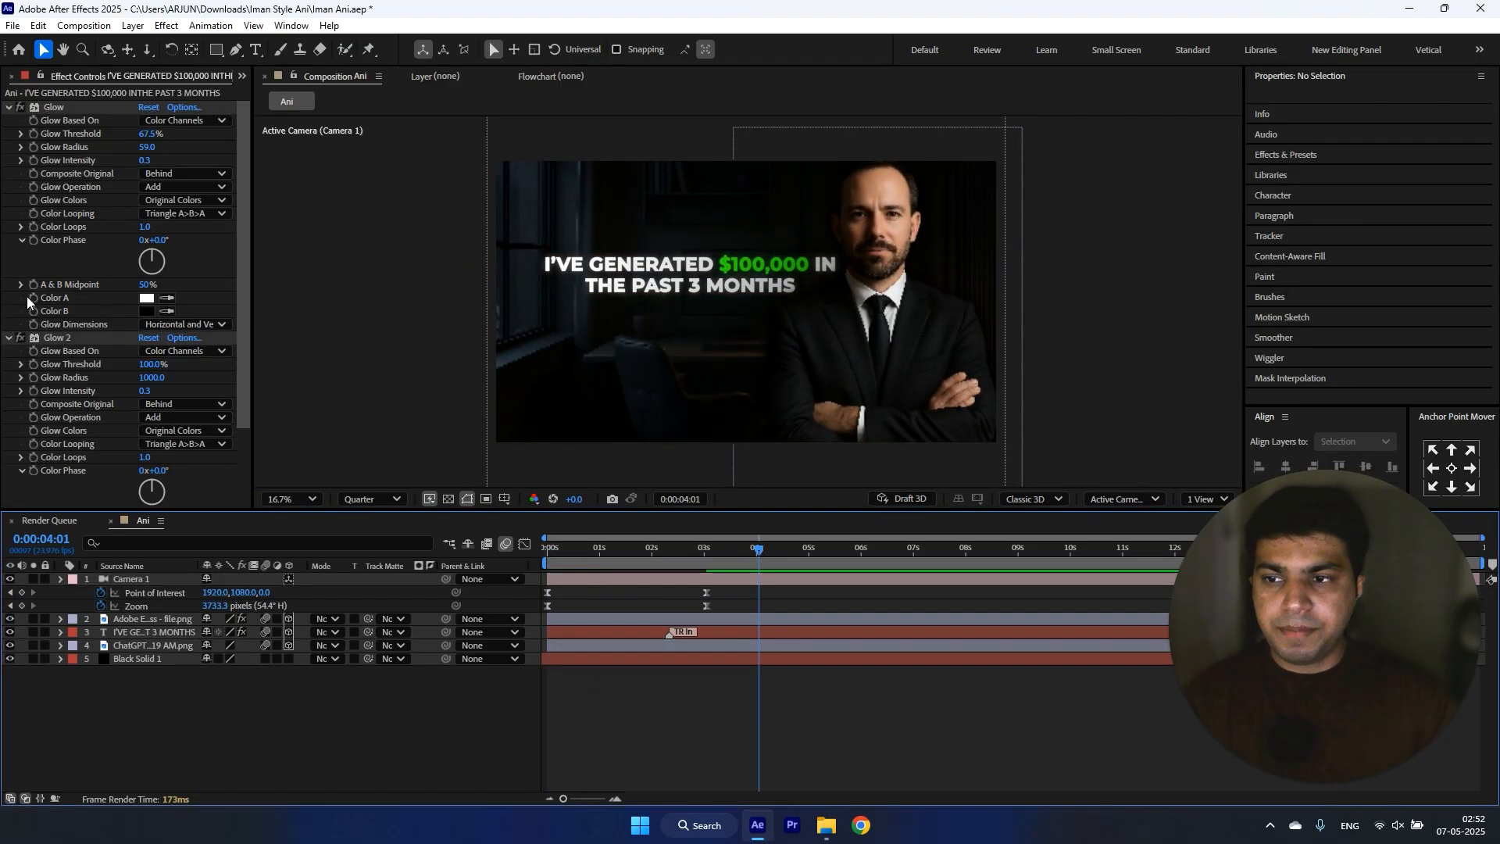
click(242, 76)
click(301, 118)
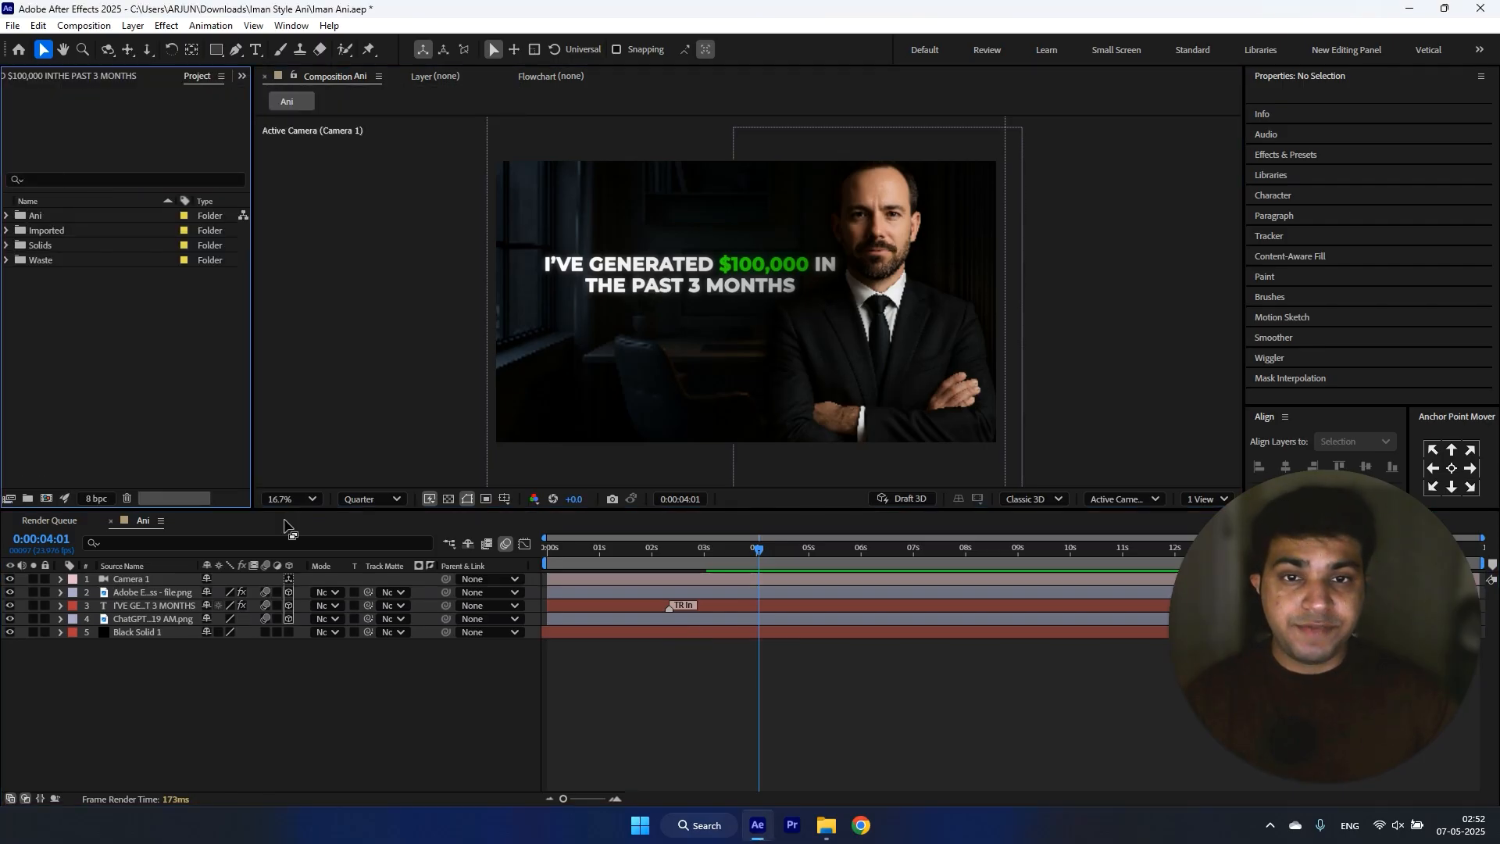
click(279, 719)
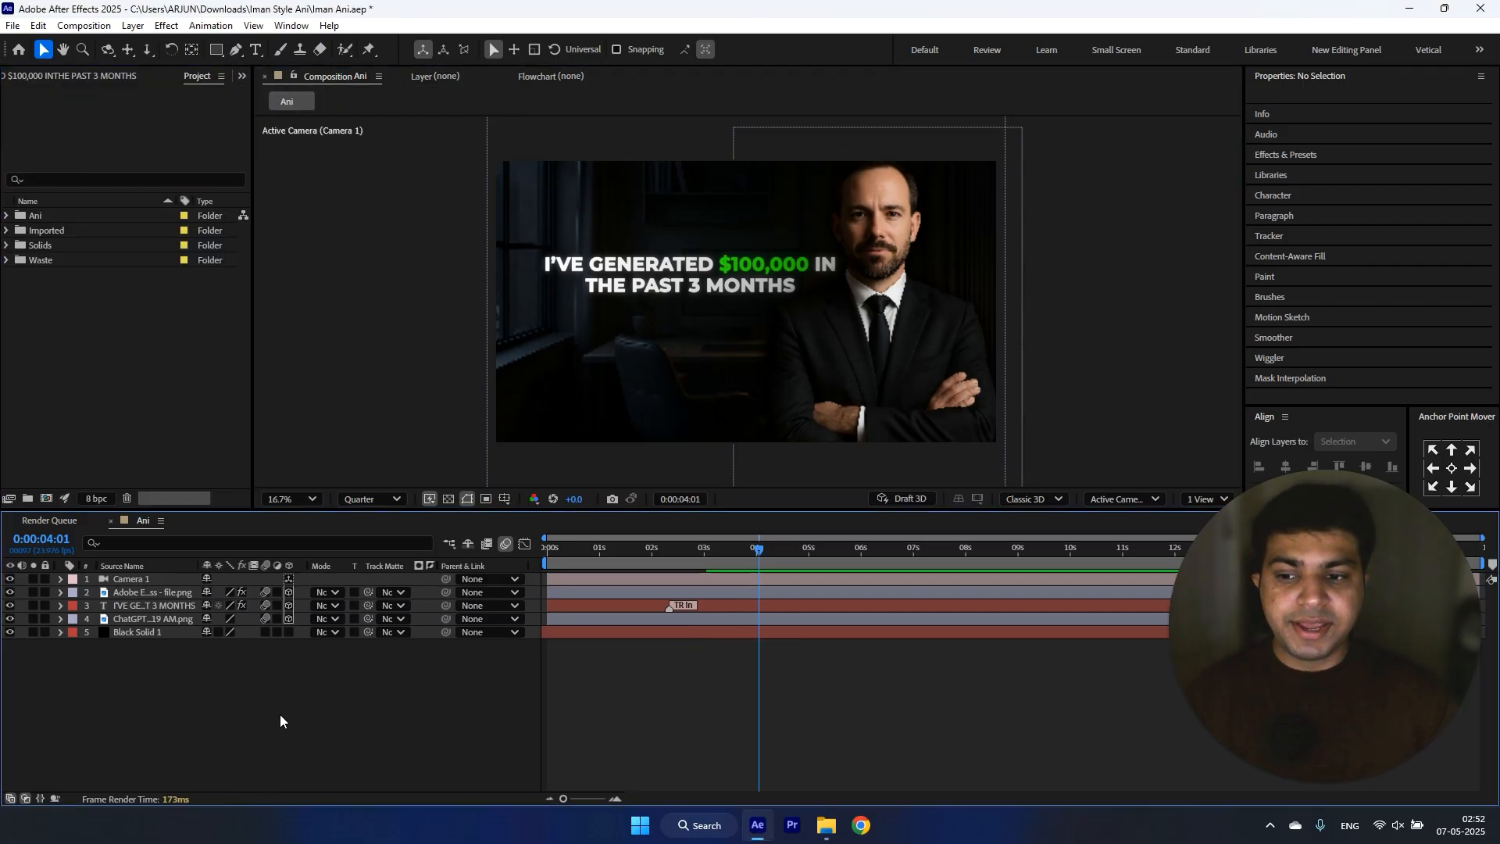
Step: Duplicate the black solid and move the copy to the top of the layer stack
right_click(281, 716)
mouse_move(420, 530)
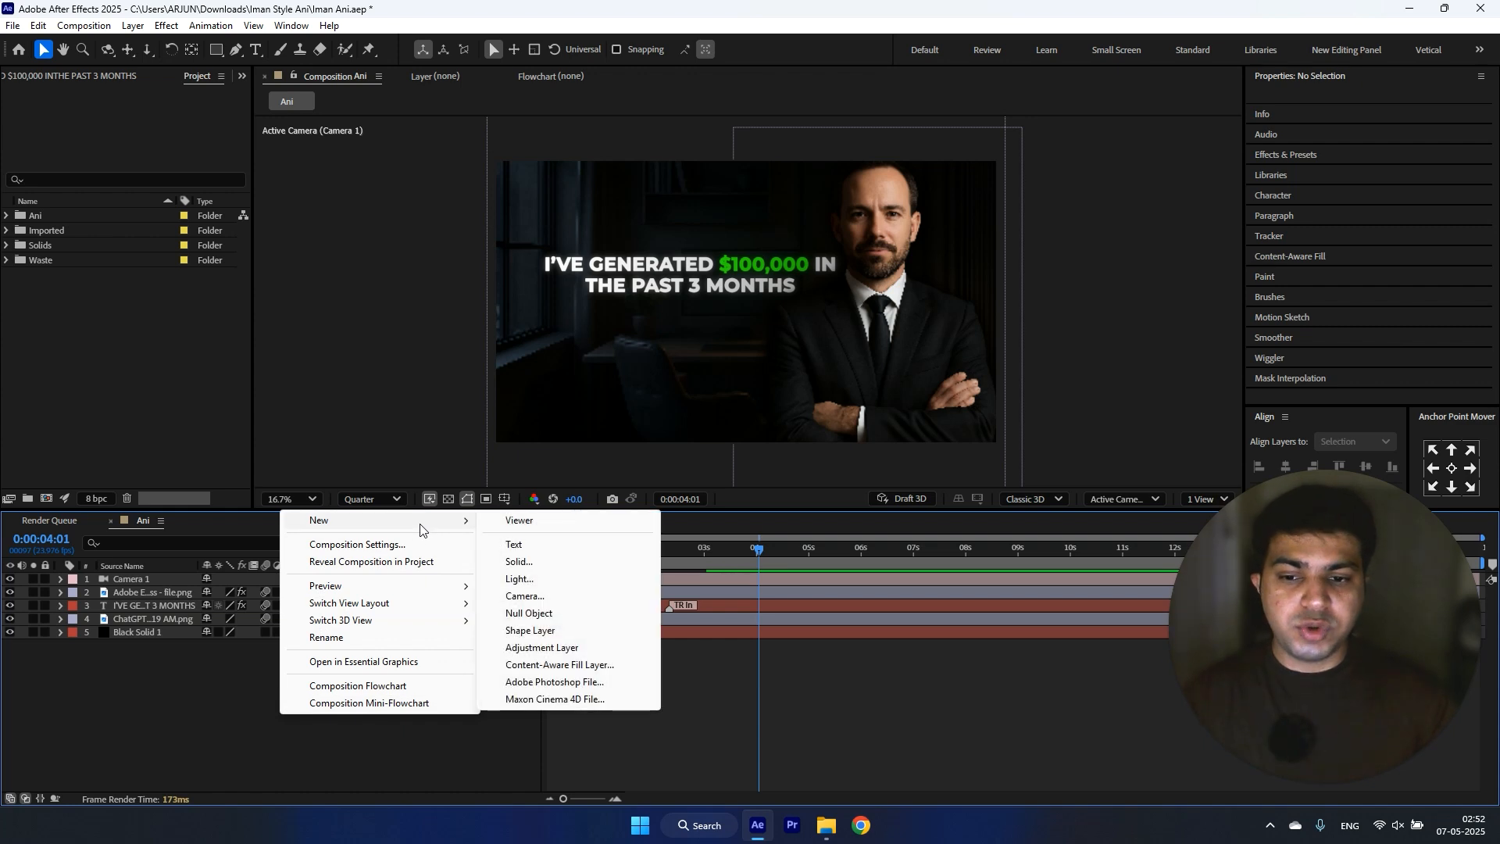
click(159, 631)
click(159, 631)
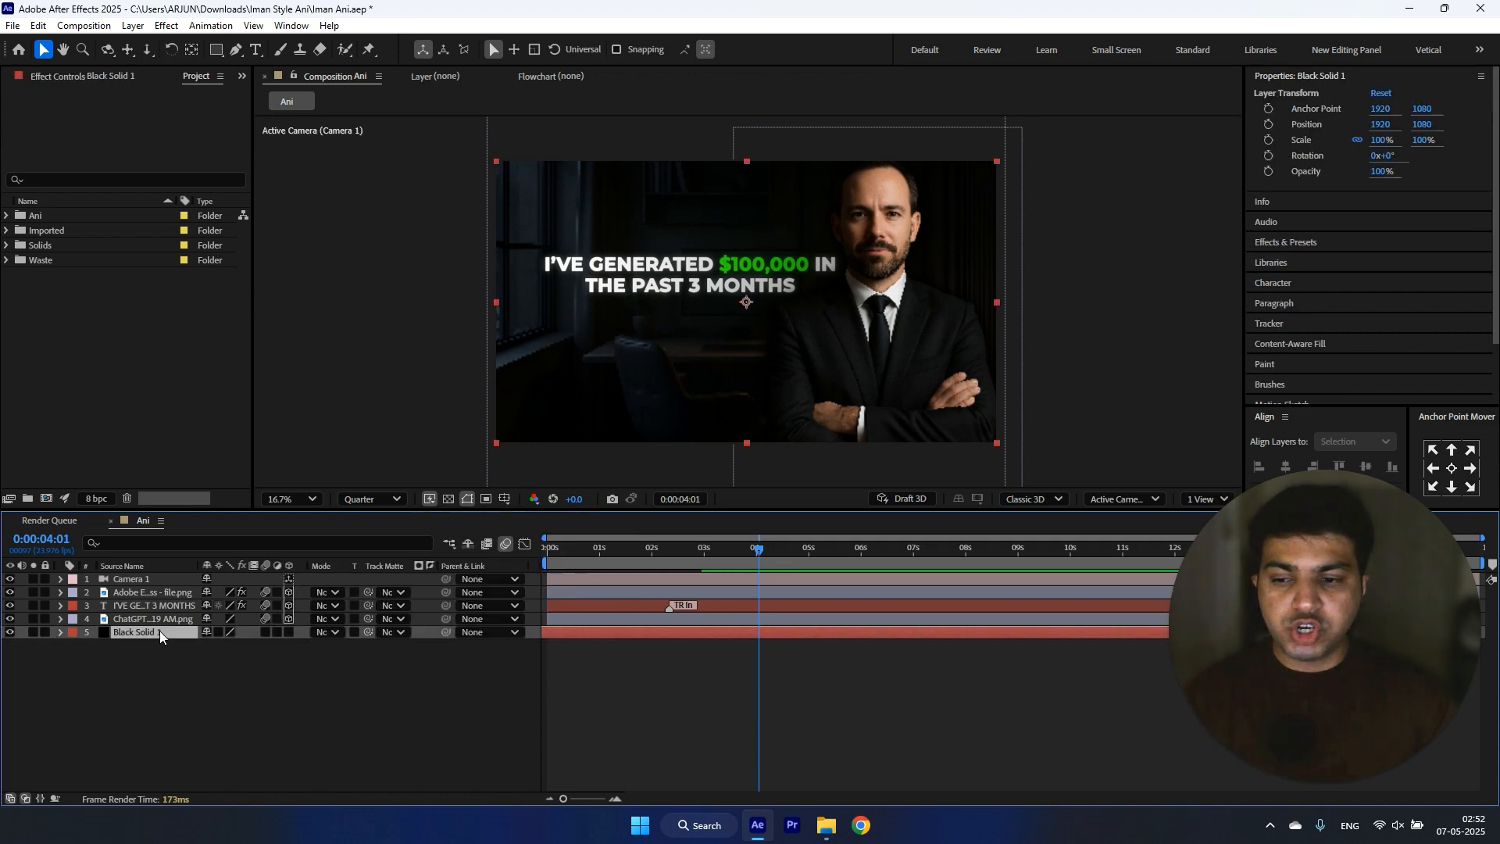
key(ctrl+d)
drag(155, 634, 167, 576)
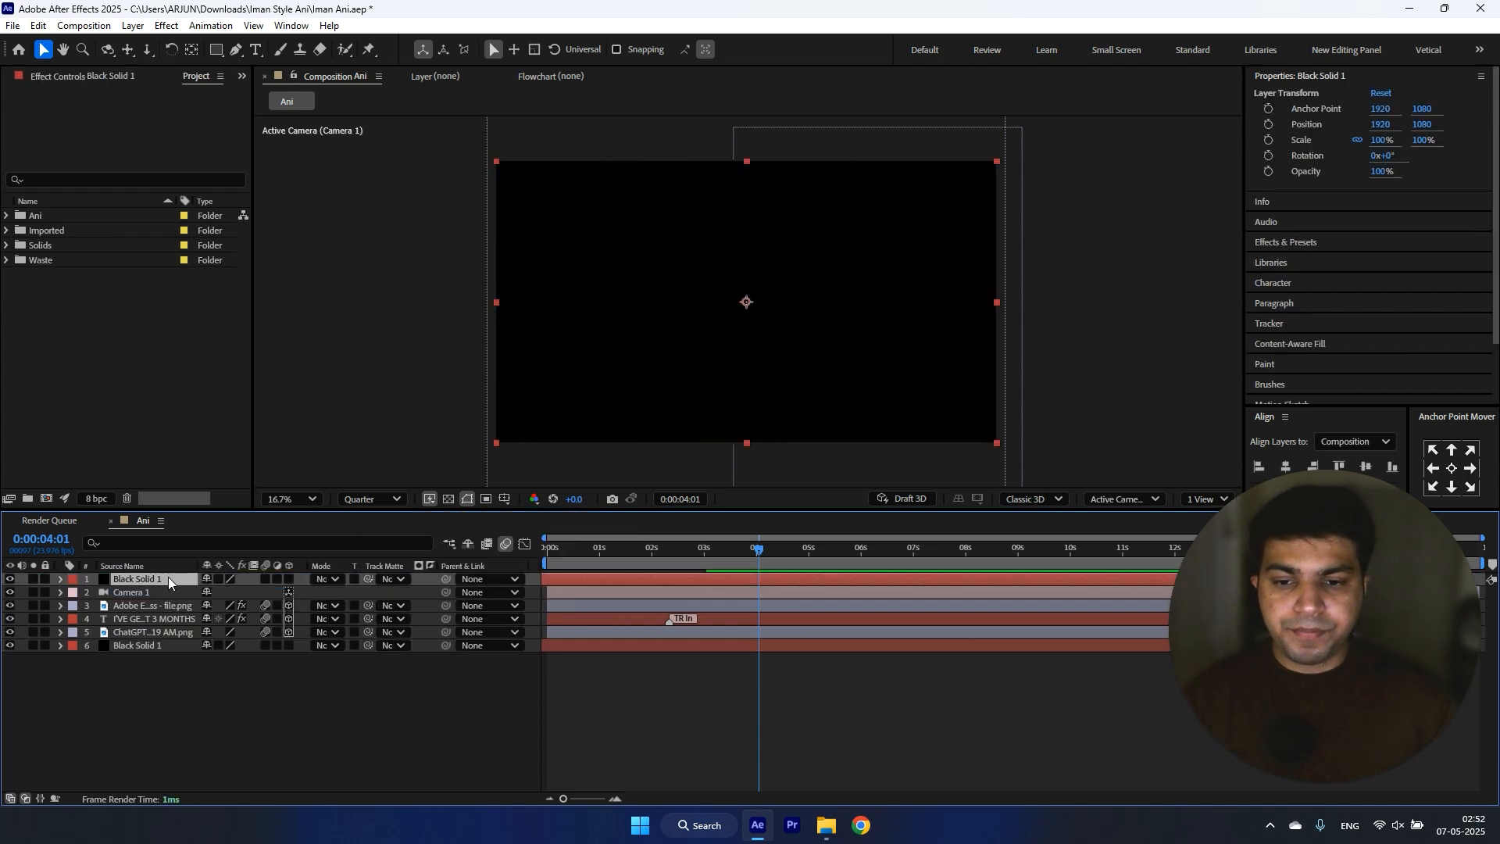
Step: Draw a large circular mask from the centre of the top black solid, nearly spanning the frame's width, and invert it
drag(216, 50, 268, 81)
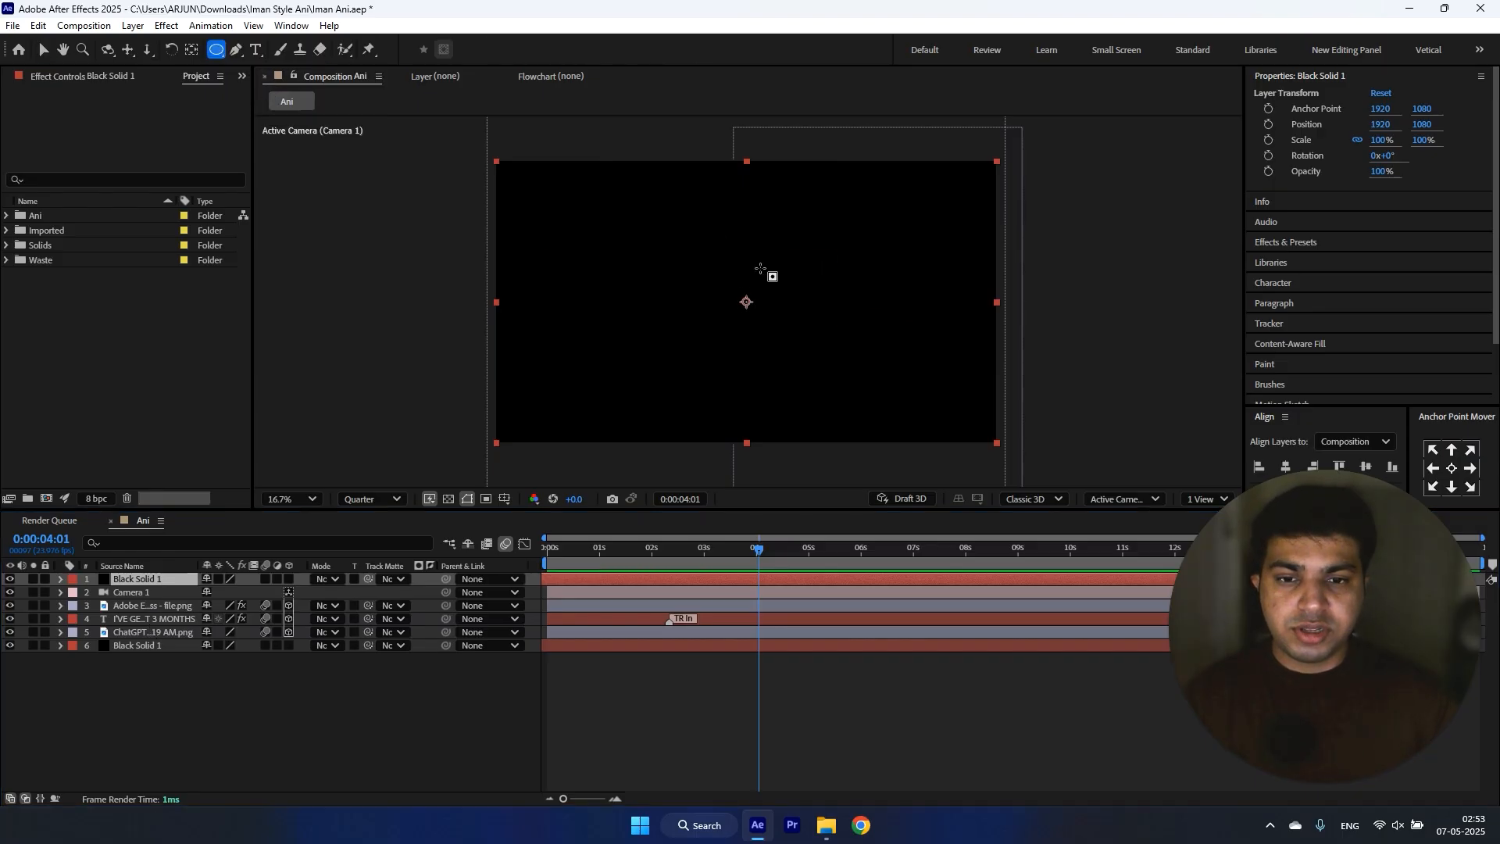
drag(746, 302, 985, 191)
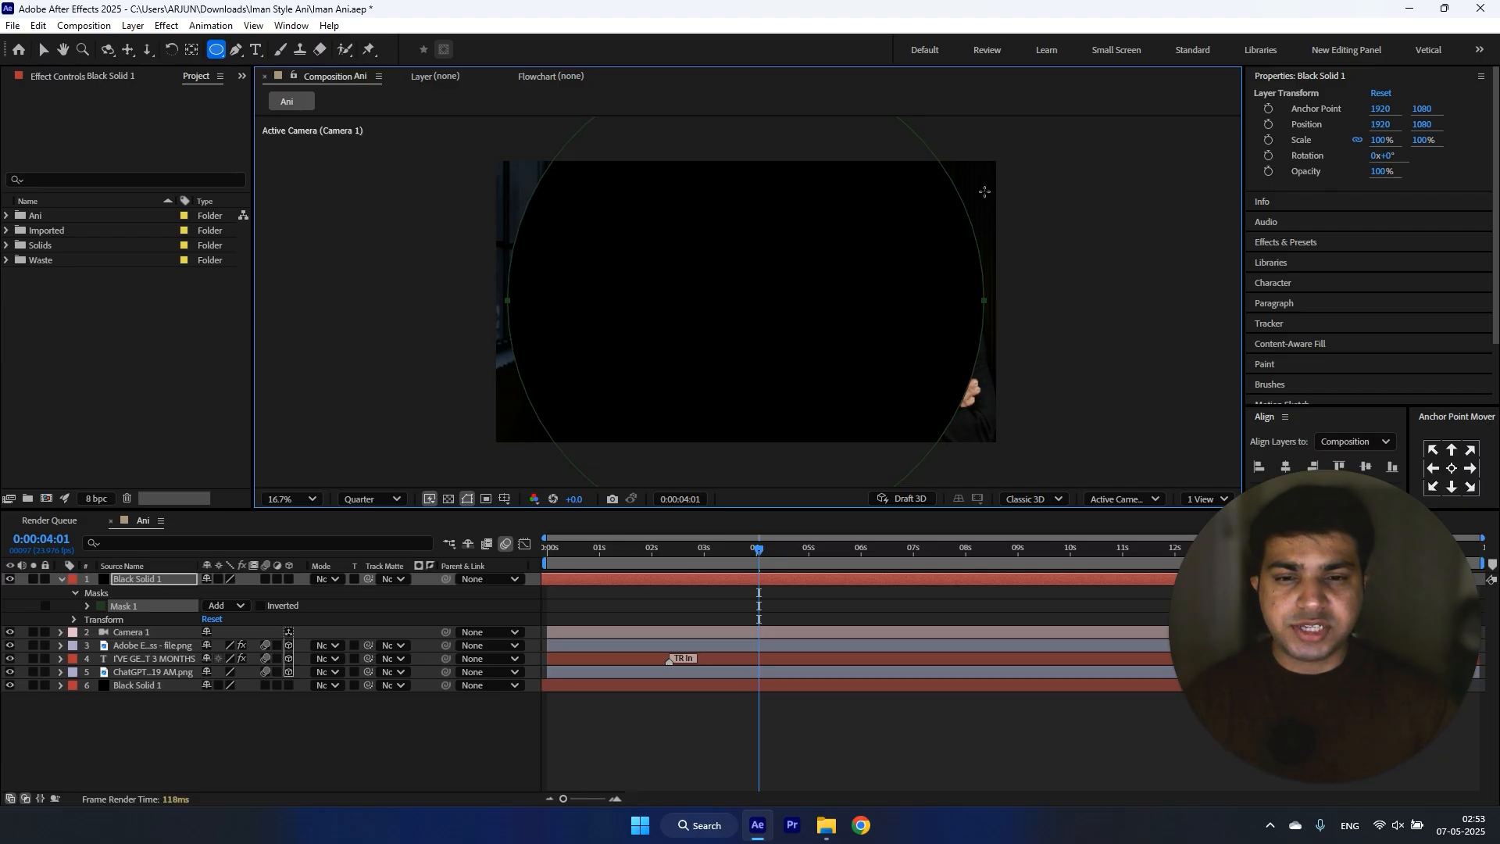
click(259, 607)
Step: Feather the circular mask heavily so the top solid forms a soft vignette around the frame
click(88, 606)
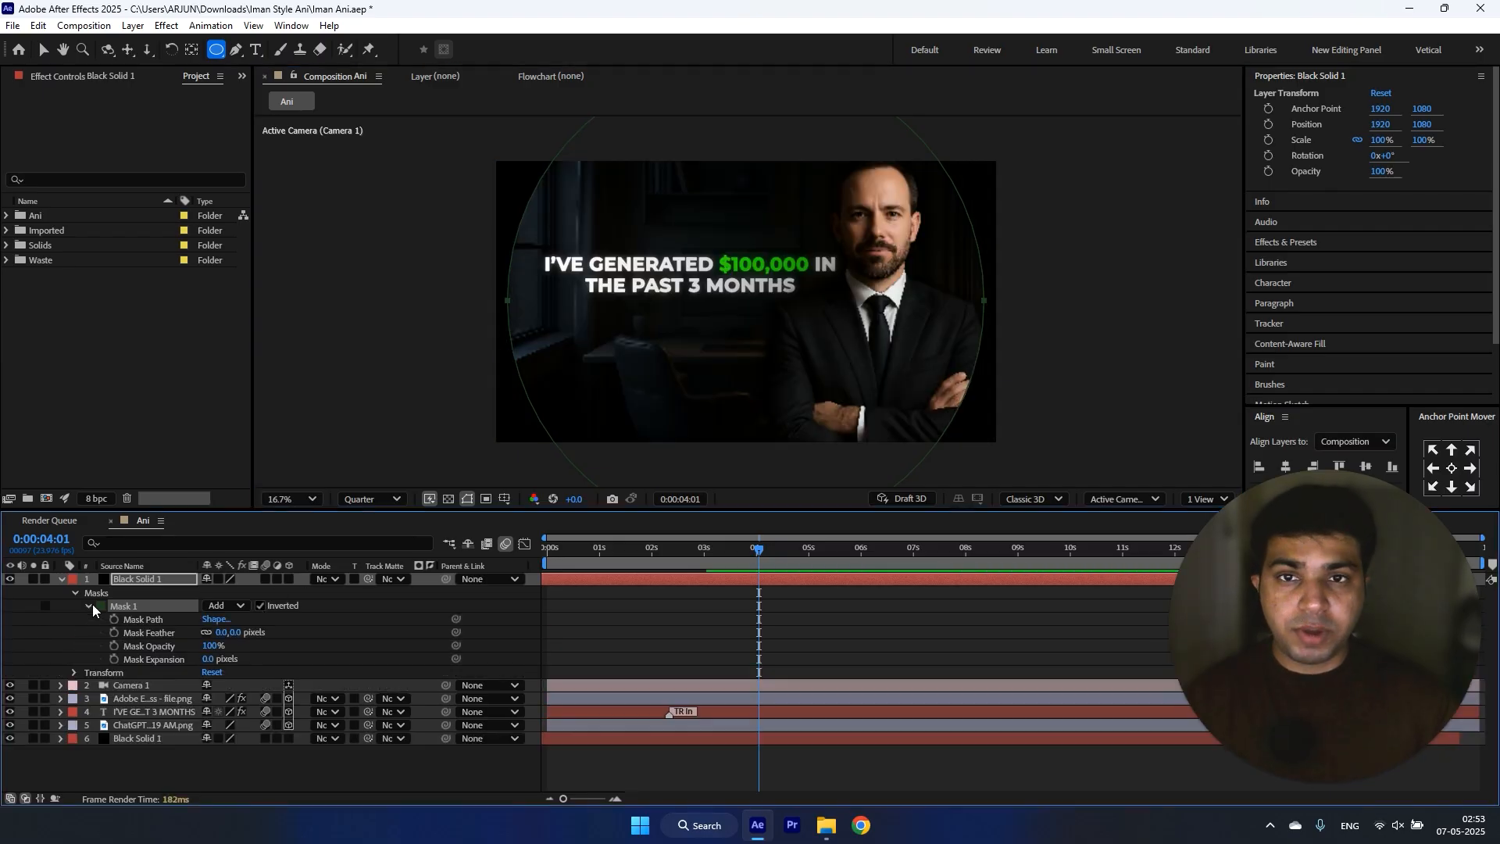
drag(222, 637, 1039, 504)
click(62, 579)
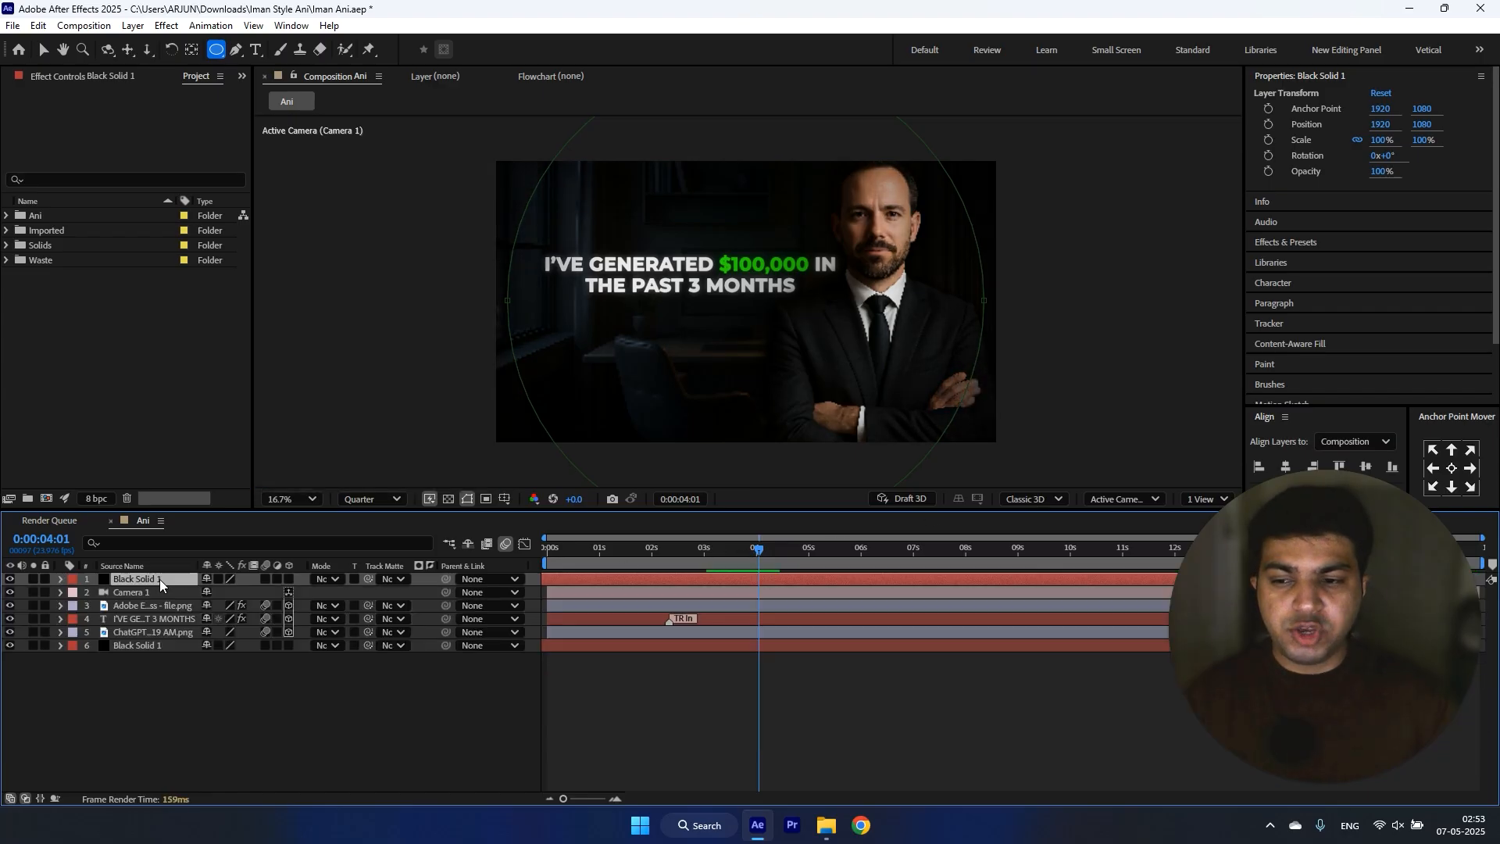
Step: Try a stronger vignette by duplicating the masked black solid, and delete the extra copy
click(159, 579)
key(ctrl+d)
click(184, 706)
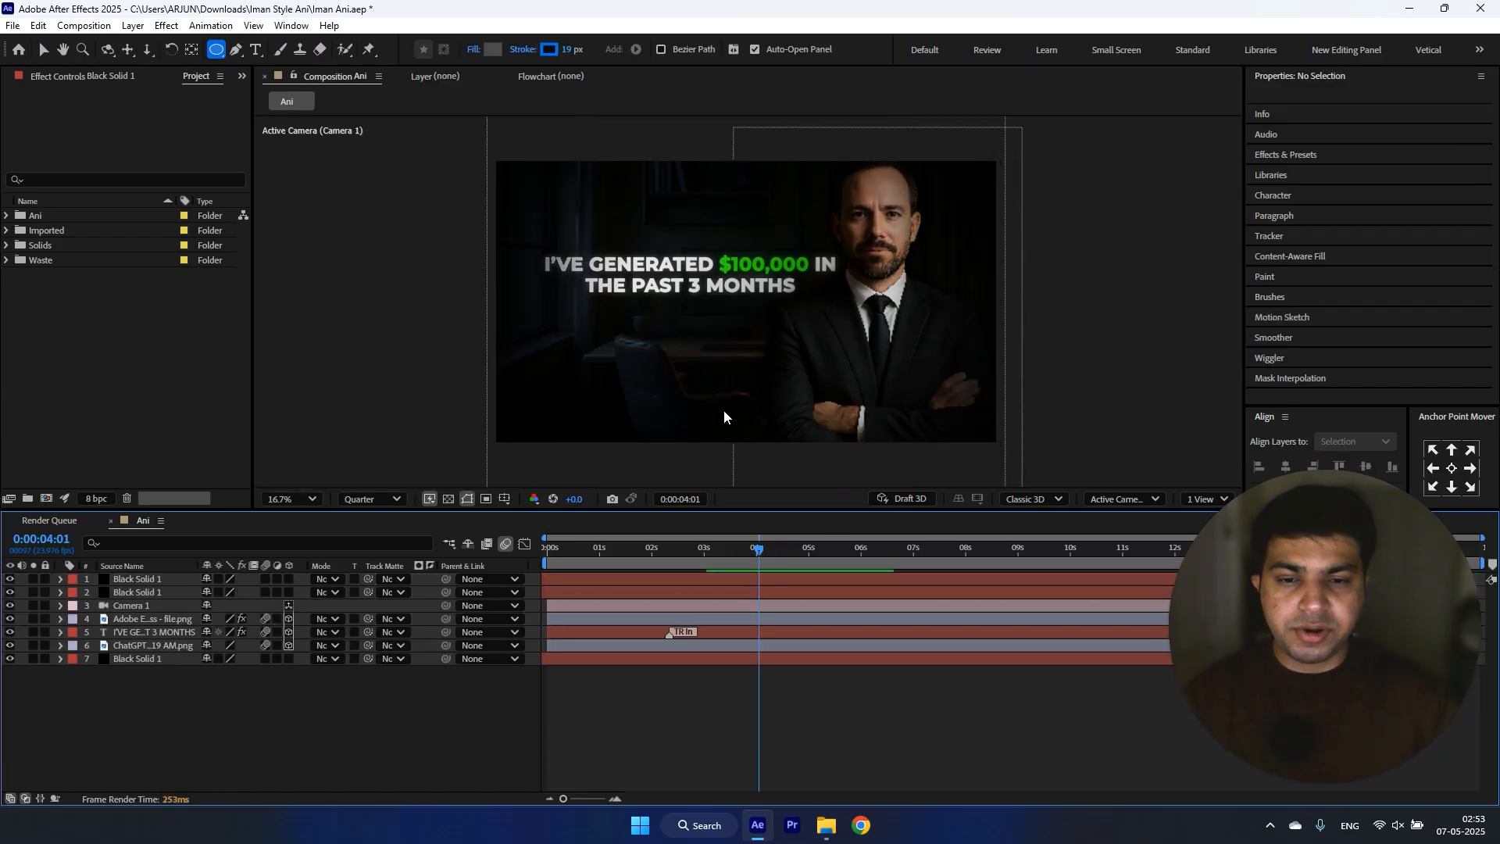
key(v)
click(150, 579)
key(Delete)
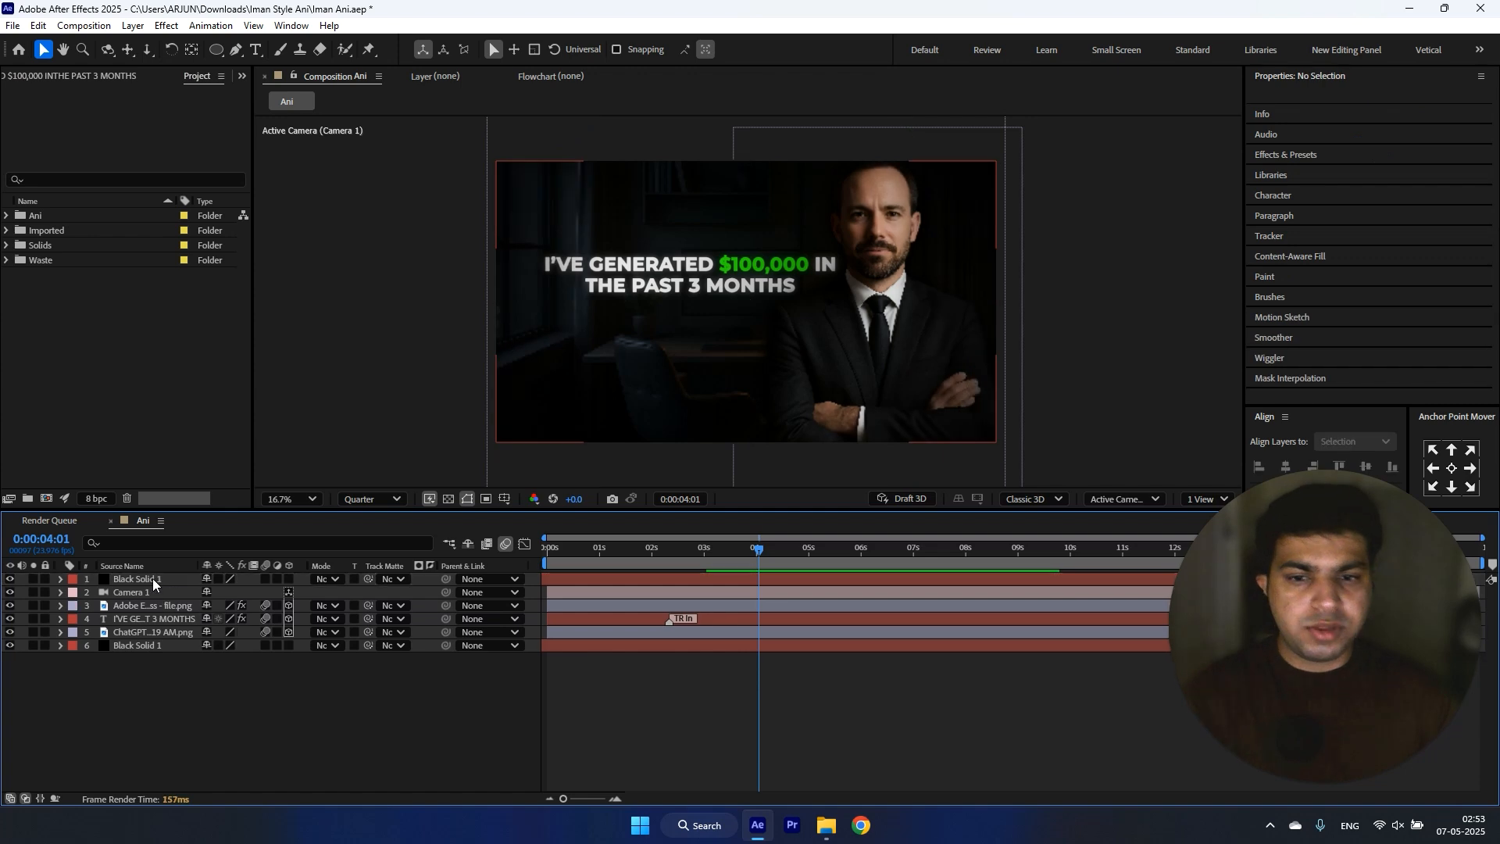
Step: Set the office background image's opacity to 65%
click(134, 631)
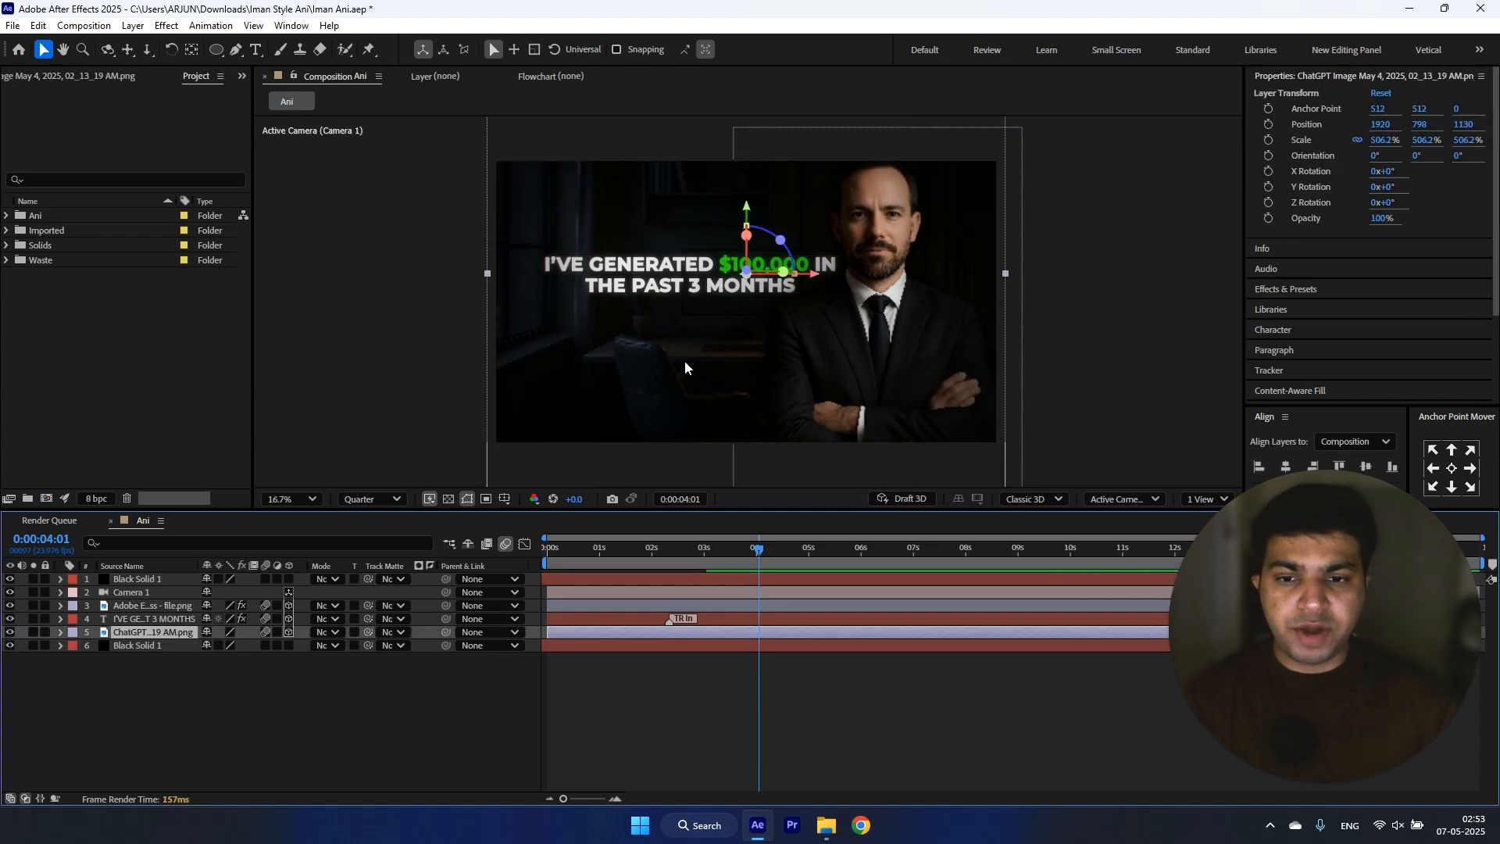
key(t)
text(65)
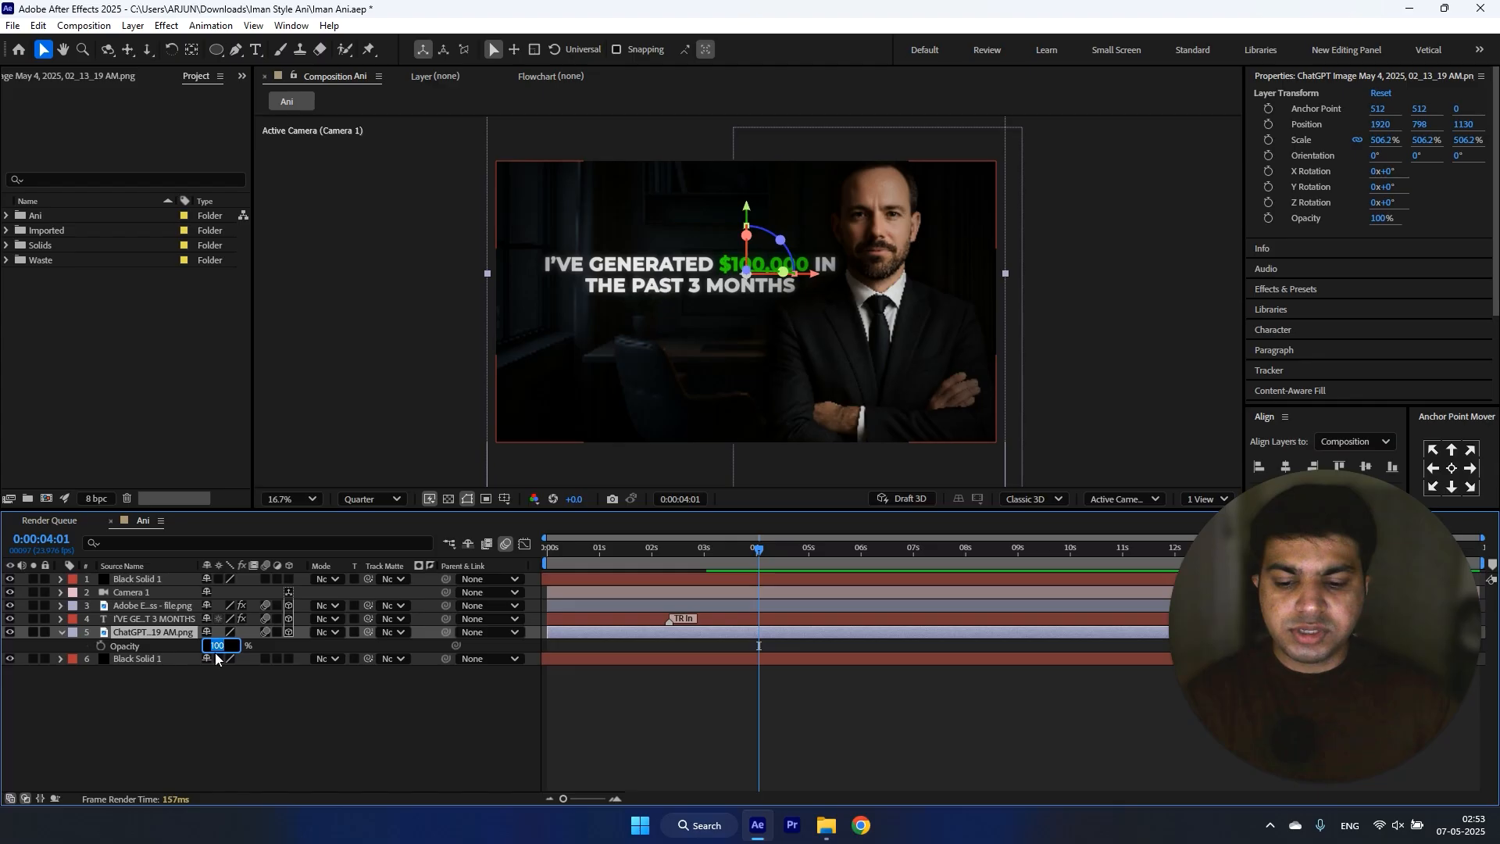
click(206, 732)
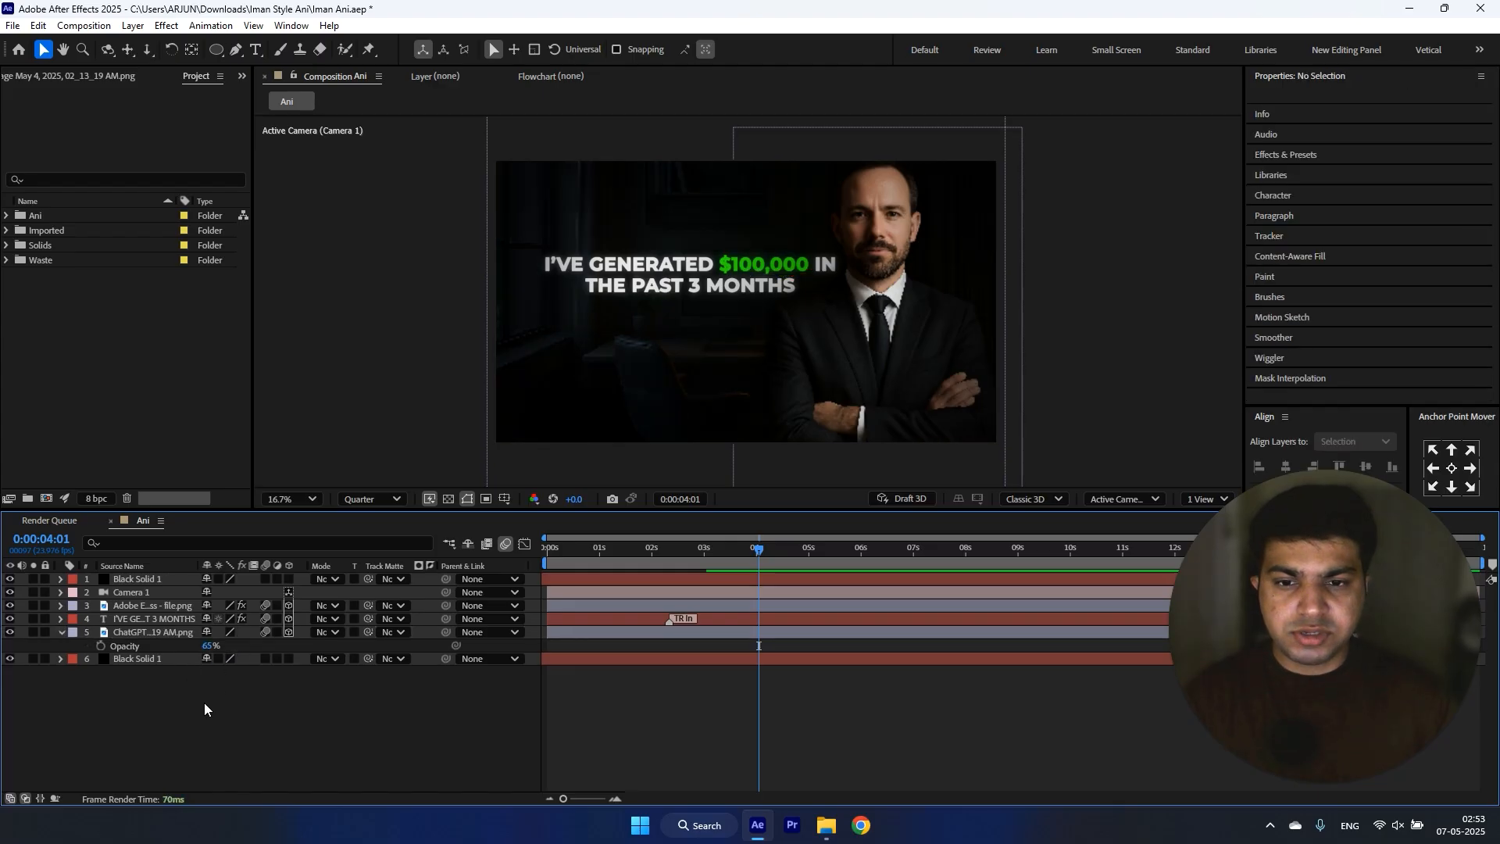
click(61, 632)
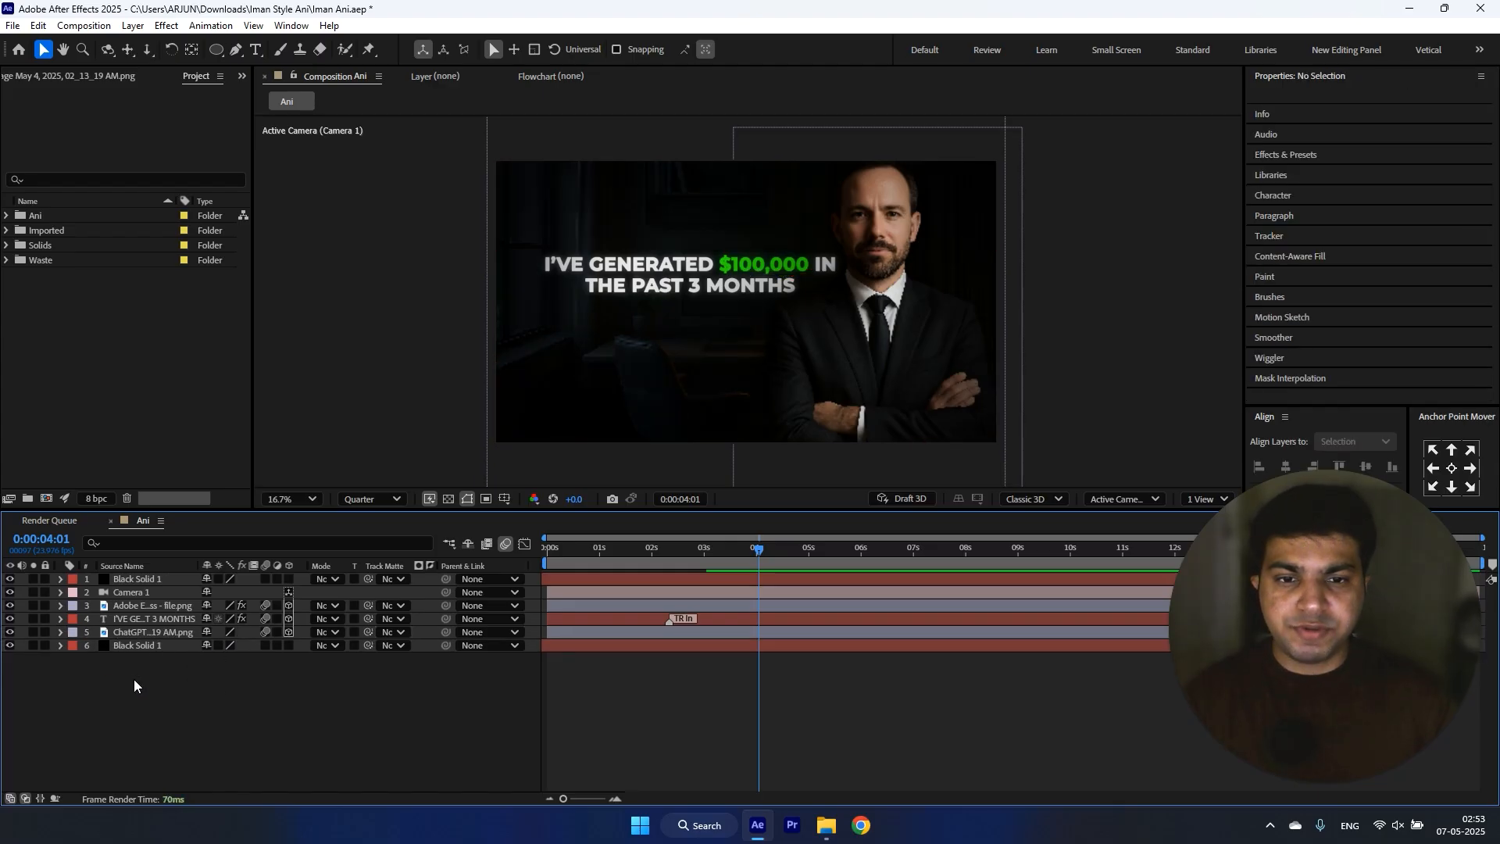
Step: Import the White Dust overlay Old film clip from the Overlays folder of the Mega Asset Pack
double_click(191, 399)
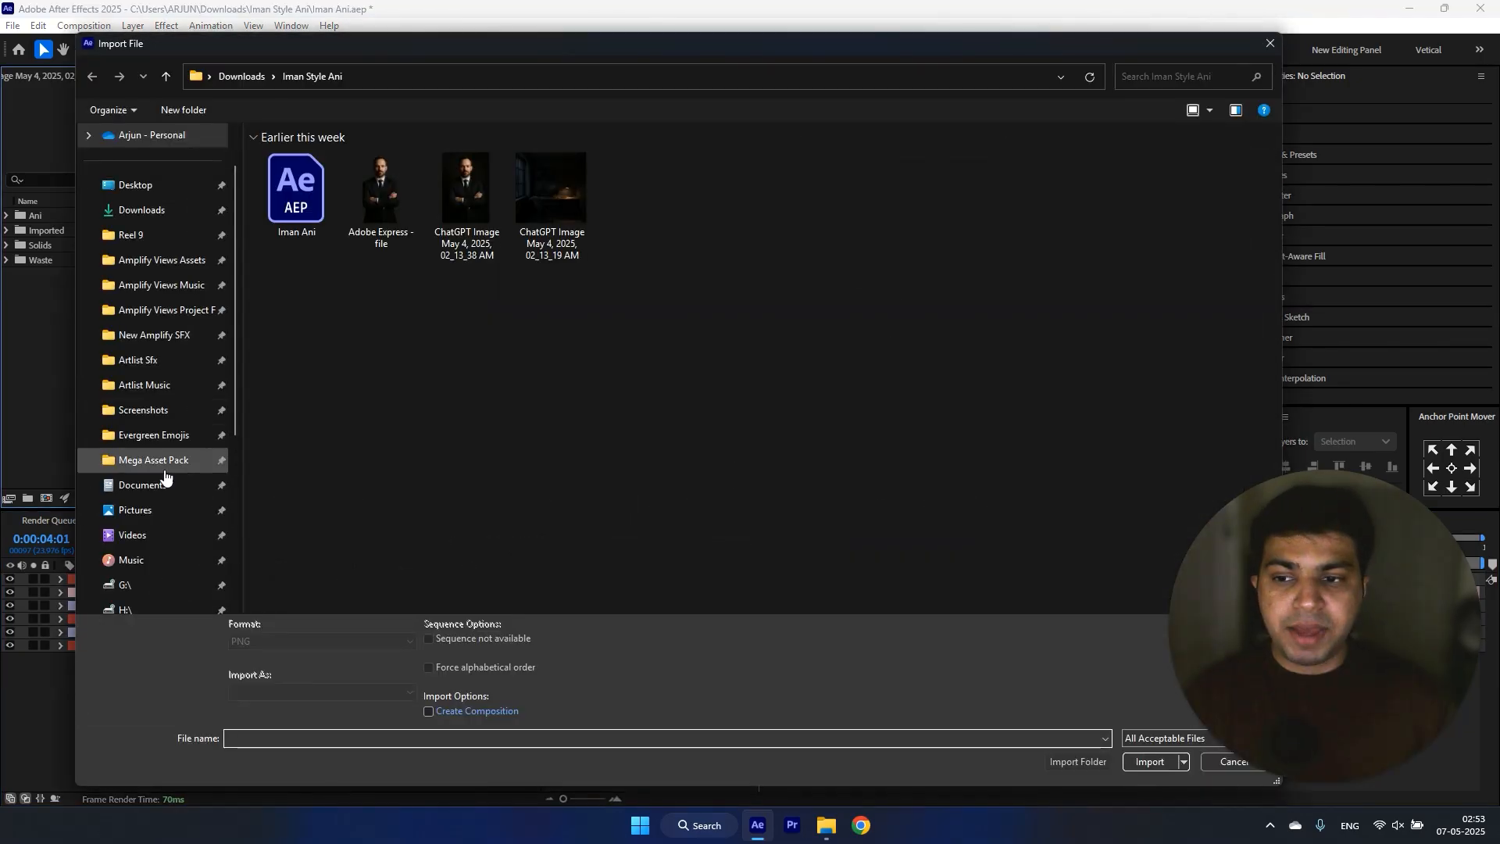
click(164, 463)
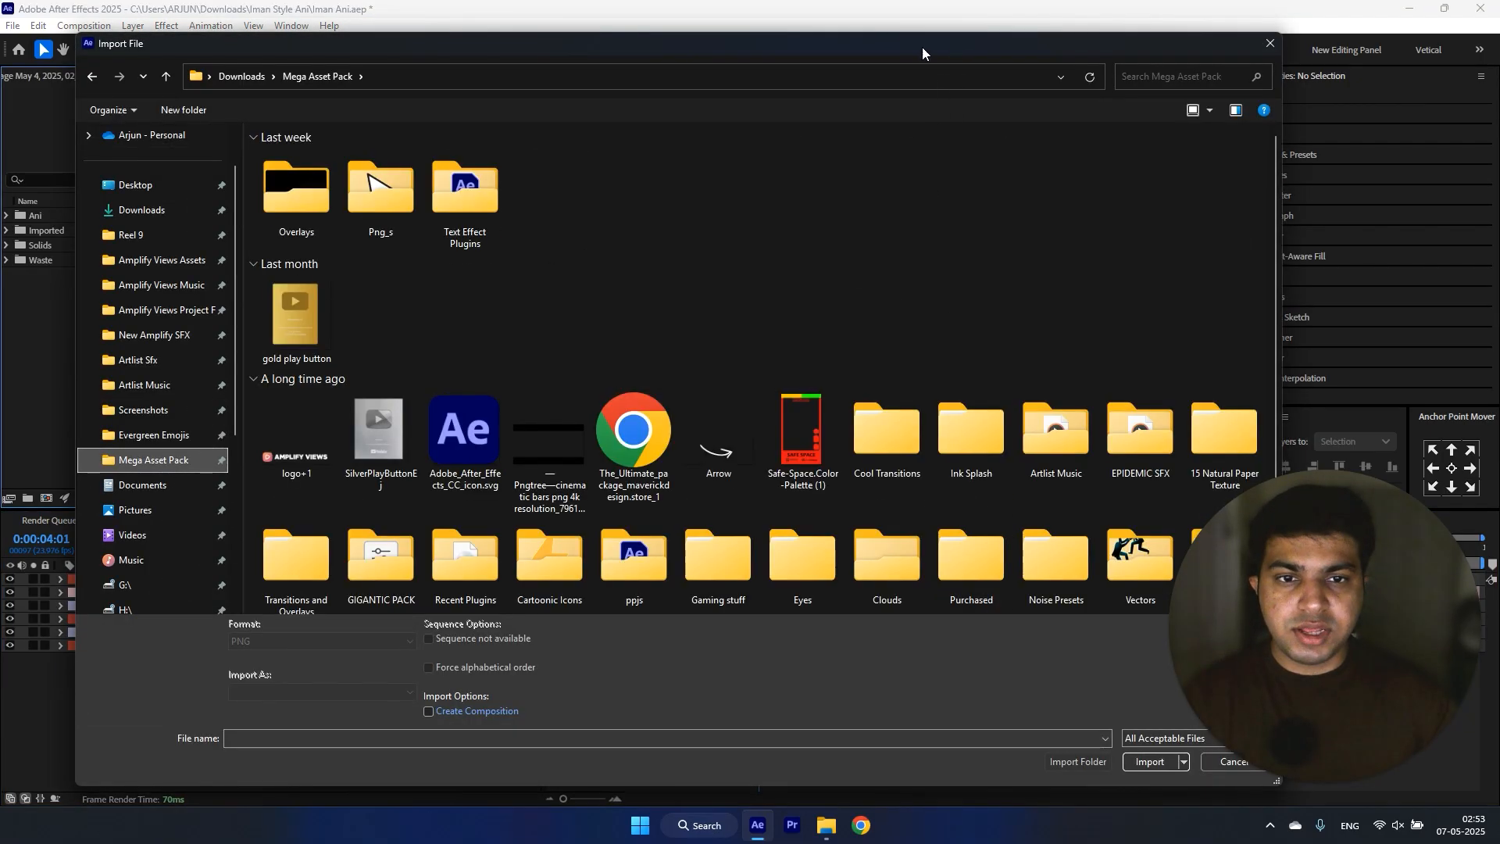
drag(922, 47, 853, 48)
double_click(216, 199)
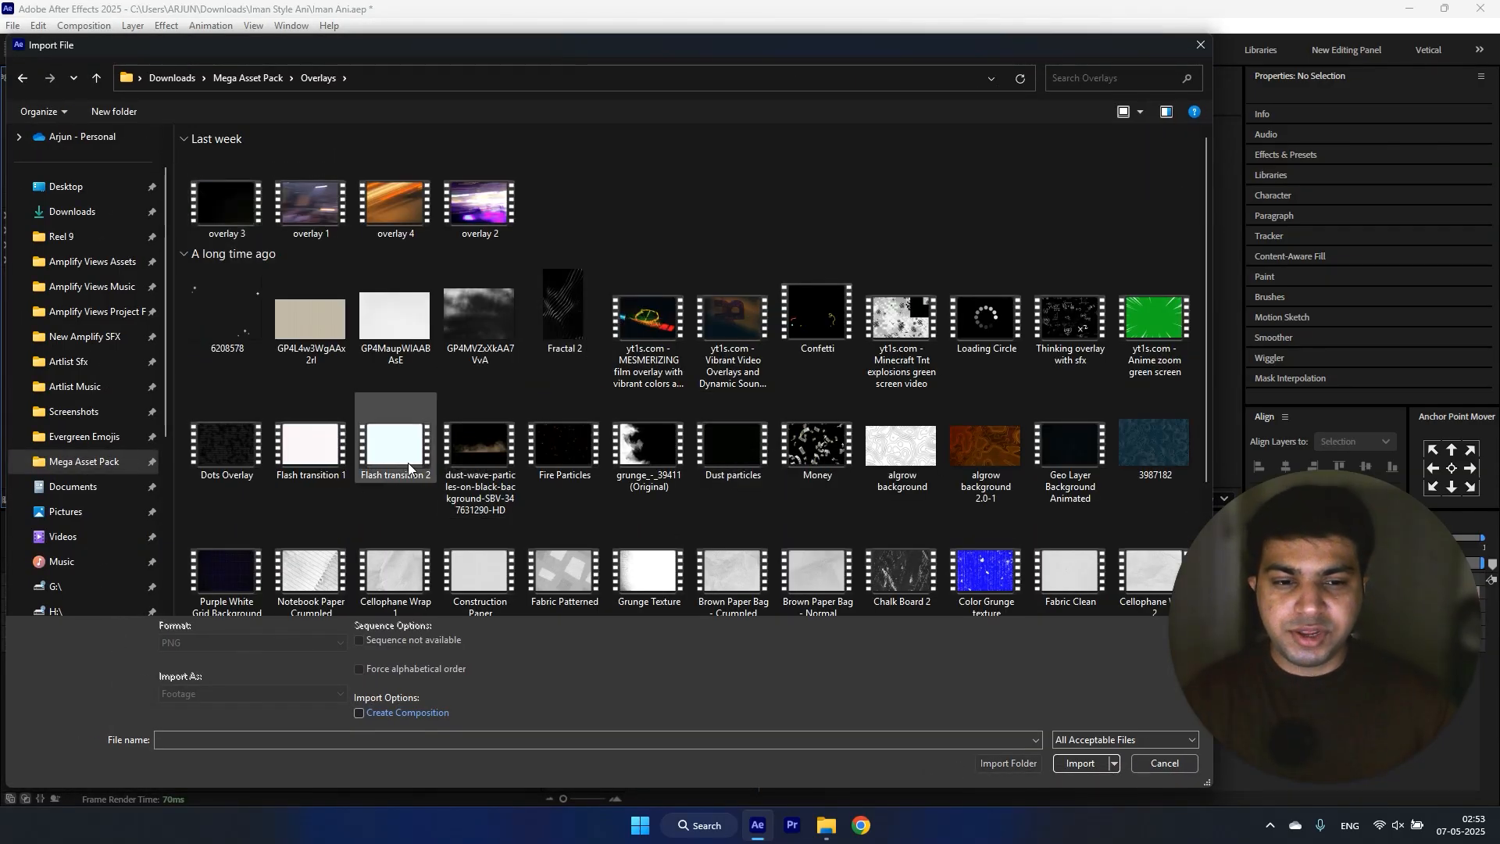
scroll(408, 463, down, 3)
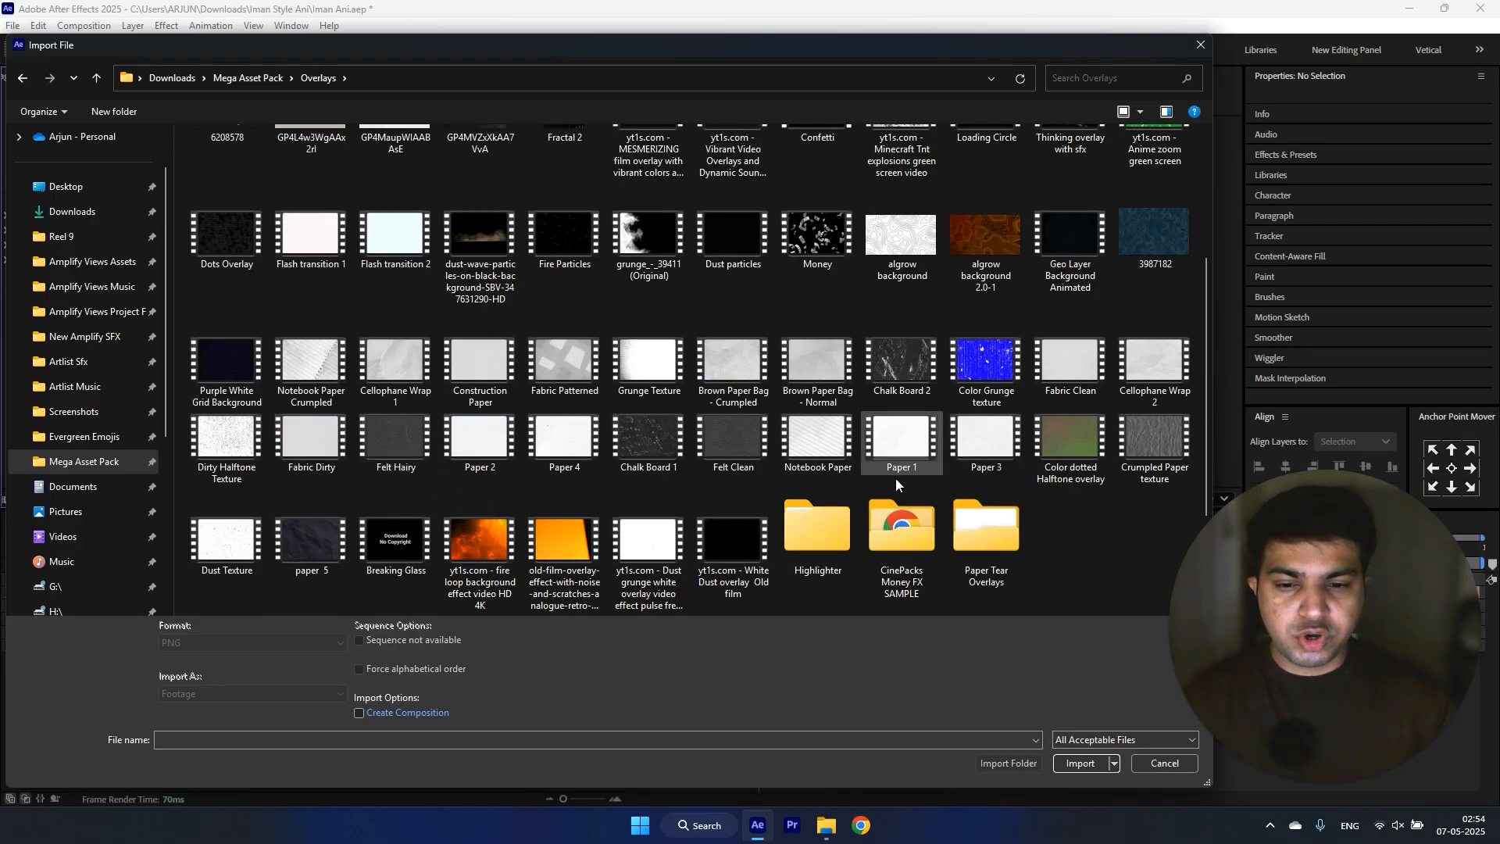
click(733, 594)
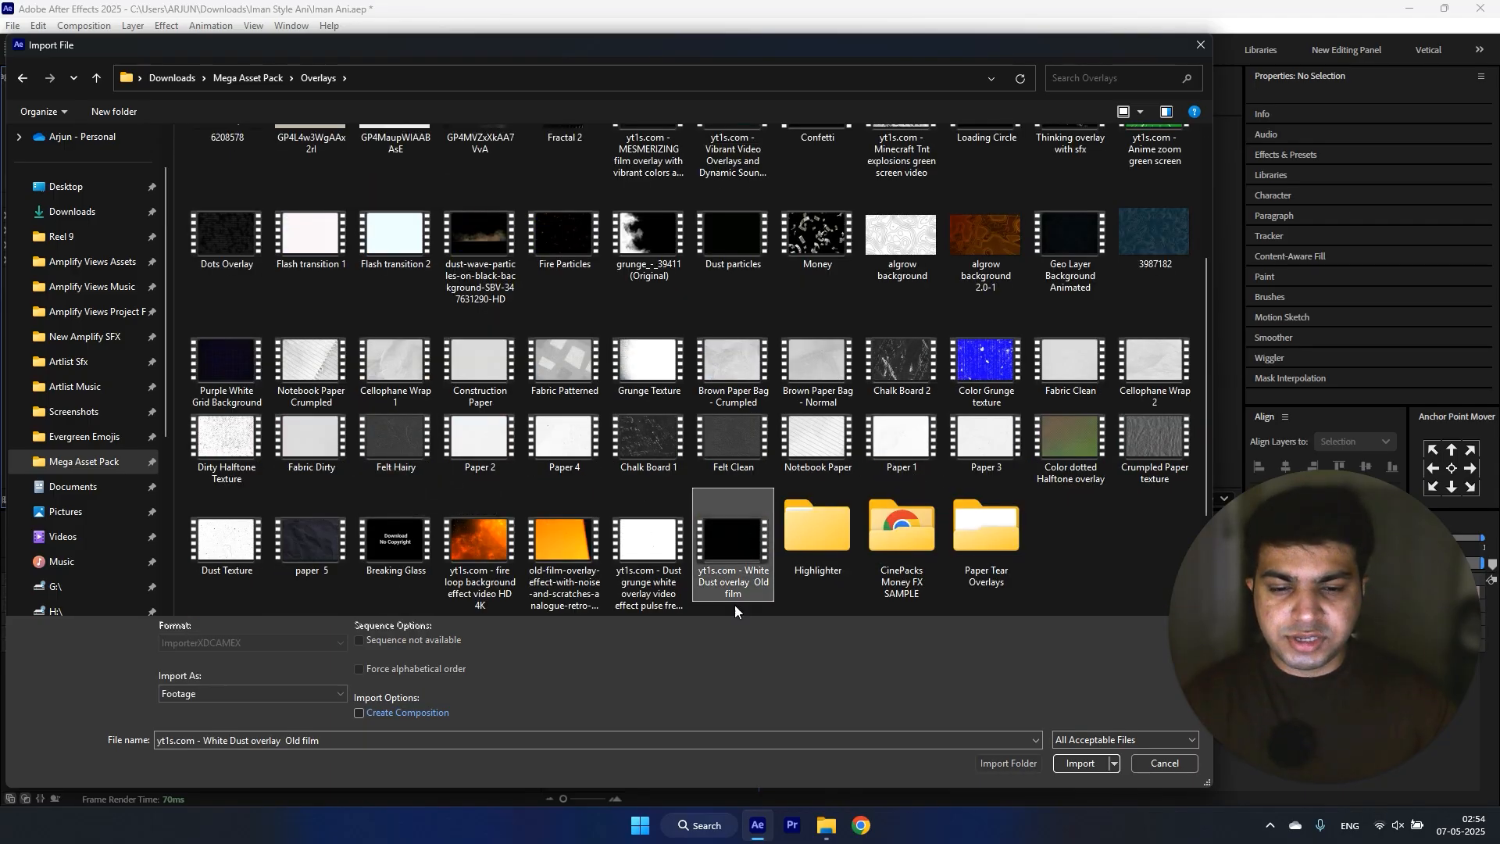
click(1086, 765)
Step: Add the dust overlay directly above the man's cutout and scale it to about 218% so it covers the frame
drag(94, 275, 141, 603)
click(289, 606)
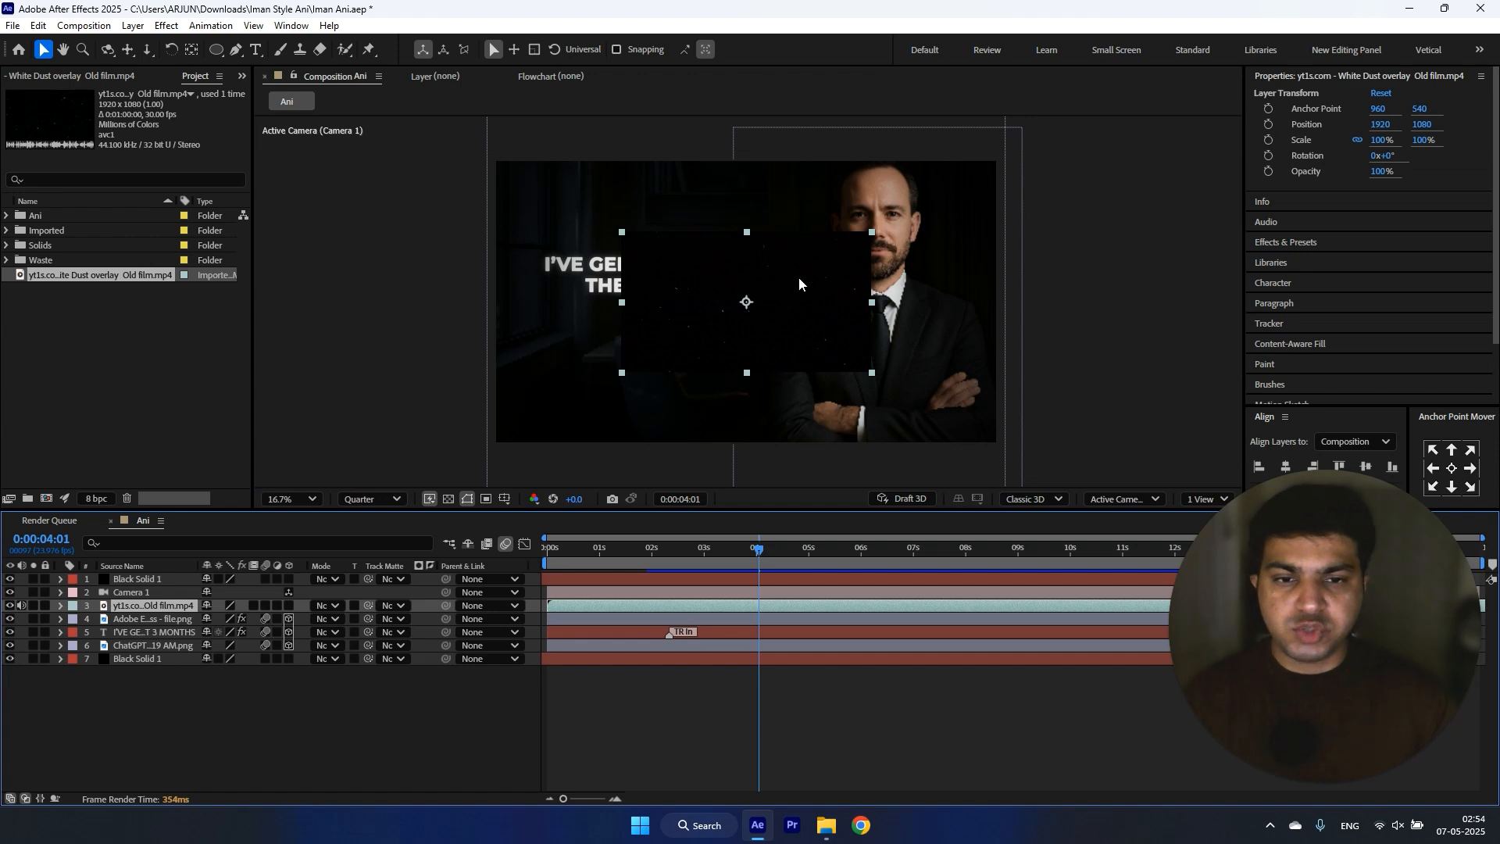
drag(872, 233, 1021, 171)
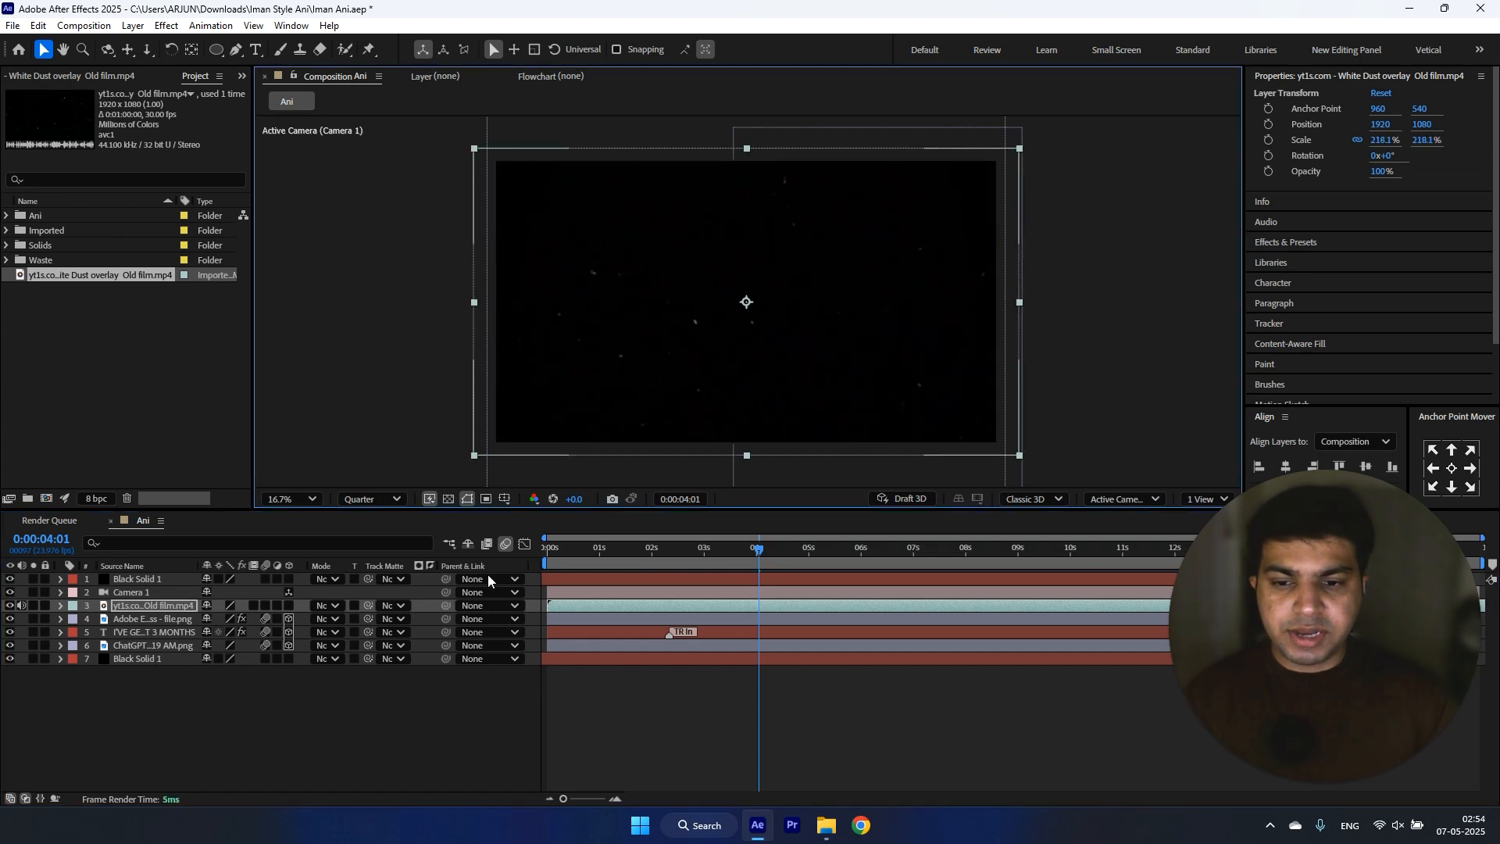
Step: Make the dust overlay a 3D layer with Screen blending, and move its source clip into the Imported folder
click(388, 605)
click(328, 606)
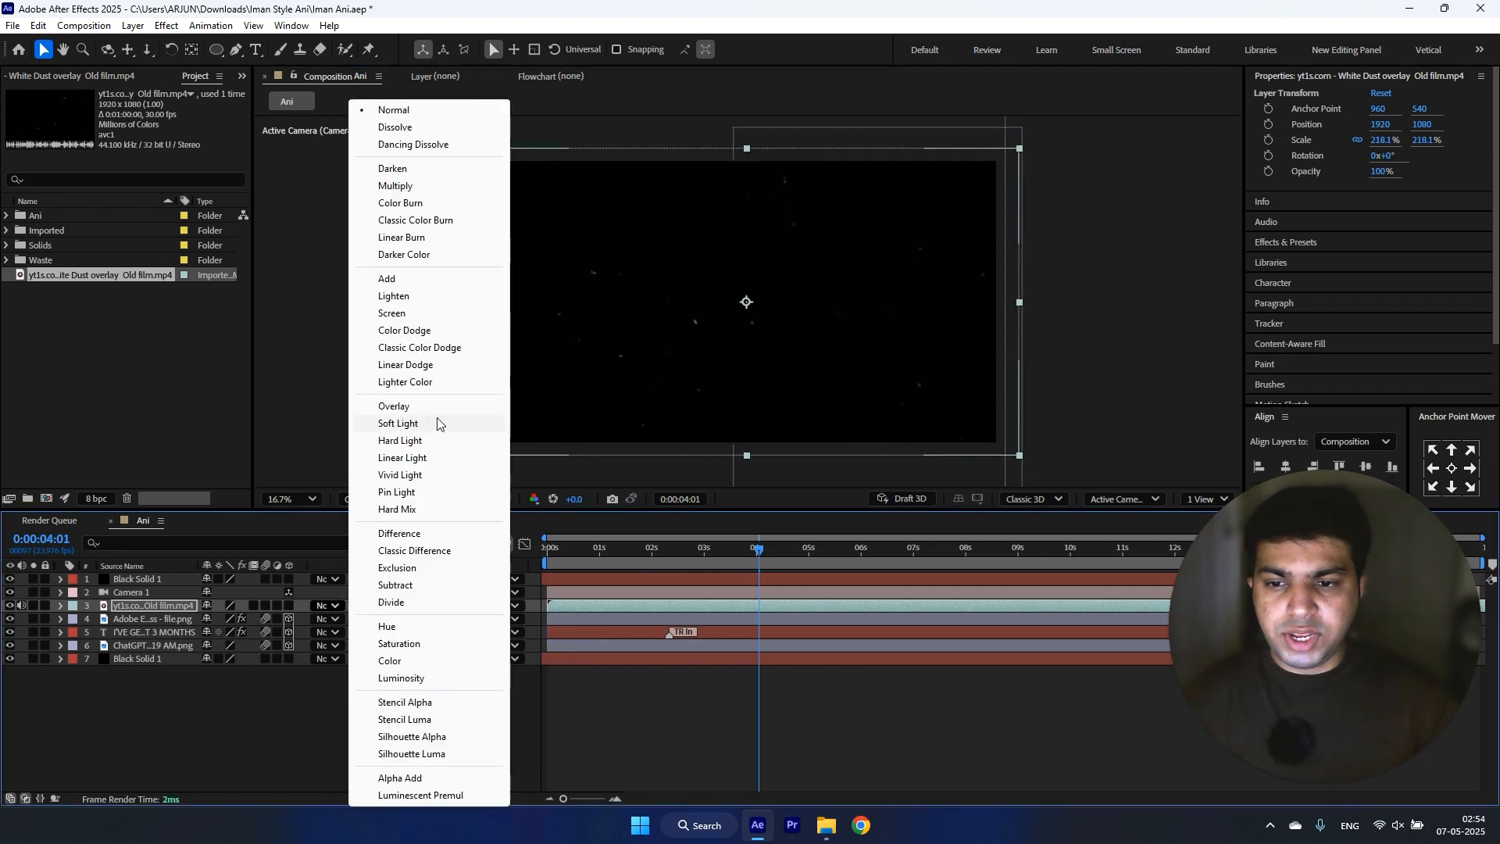
click(392, 313)
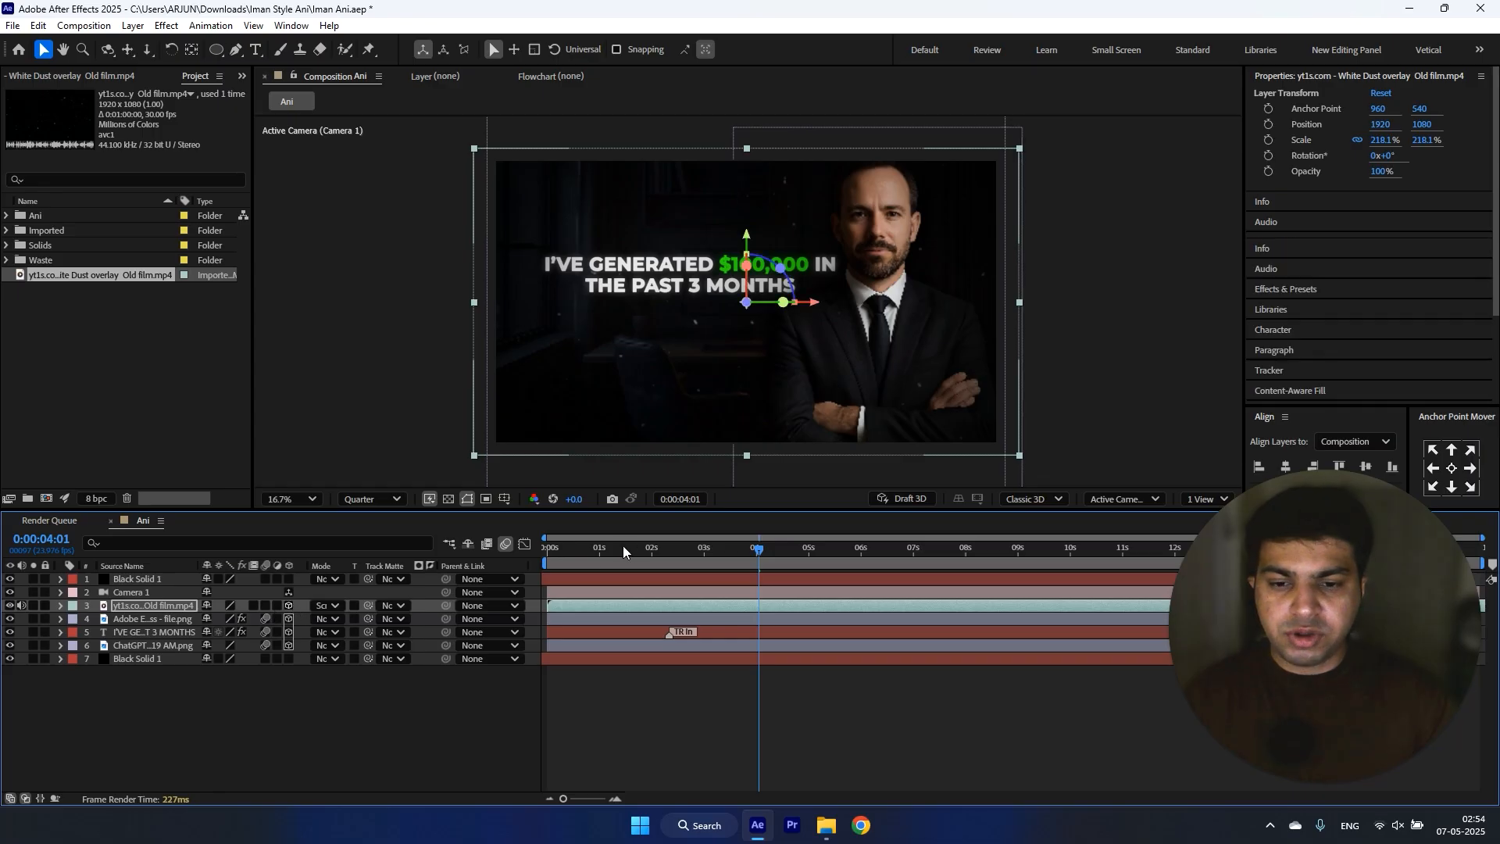
key(t)
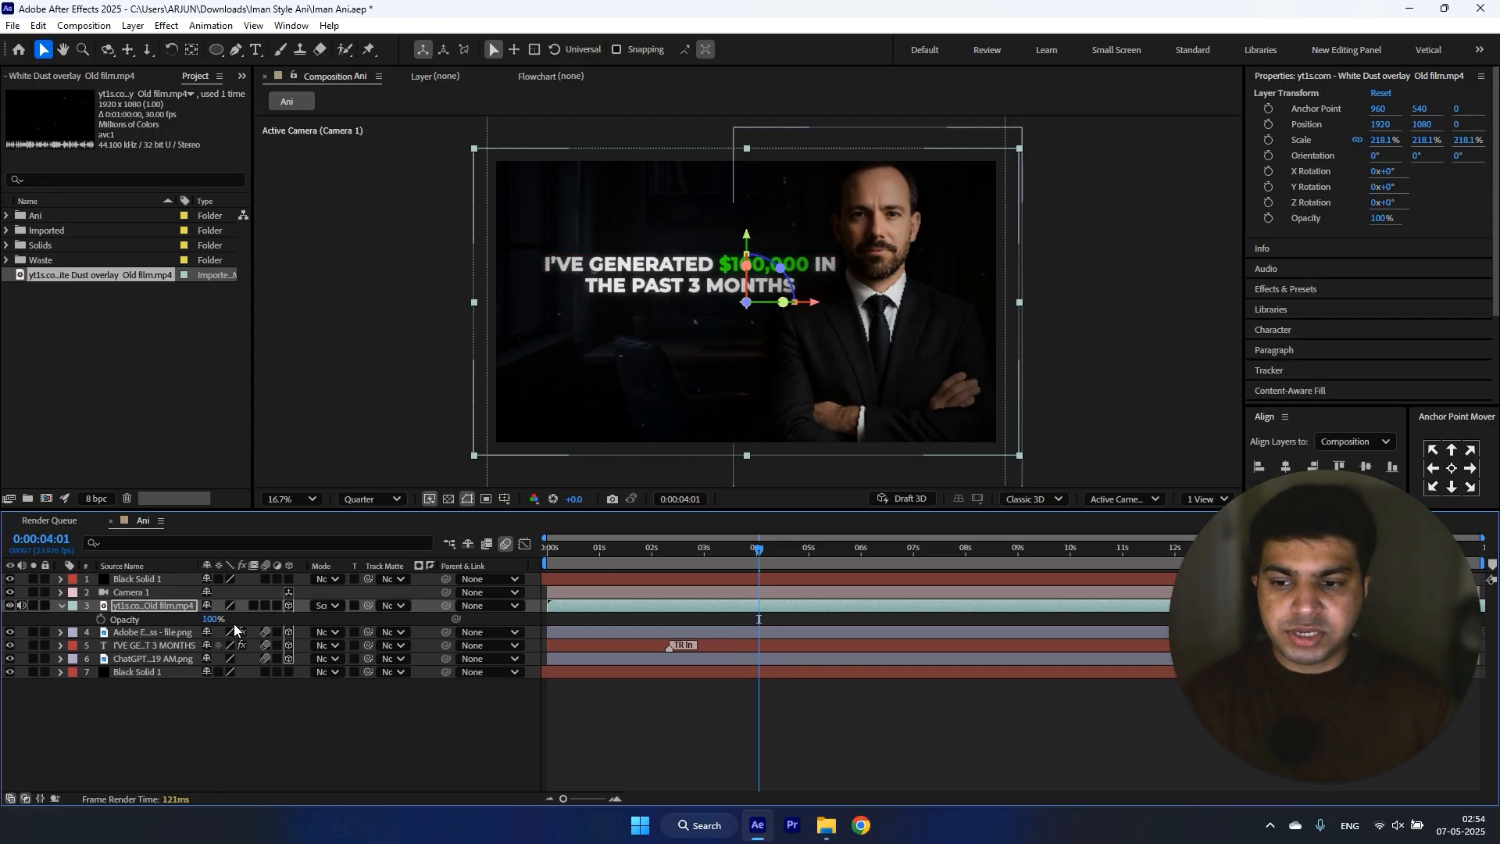
click(176, 734)
drag(762, 549, 721, 556)
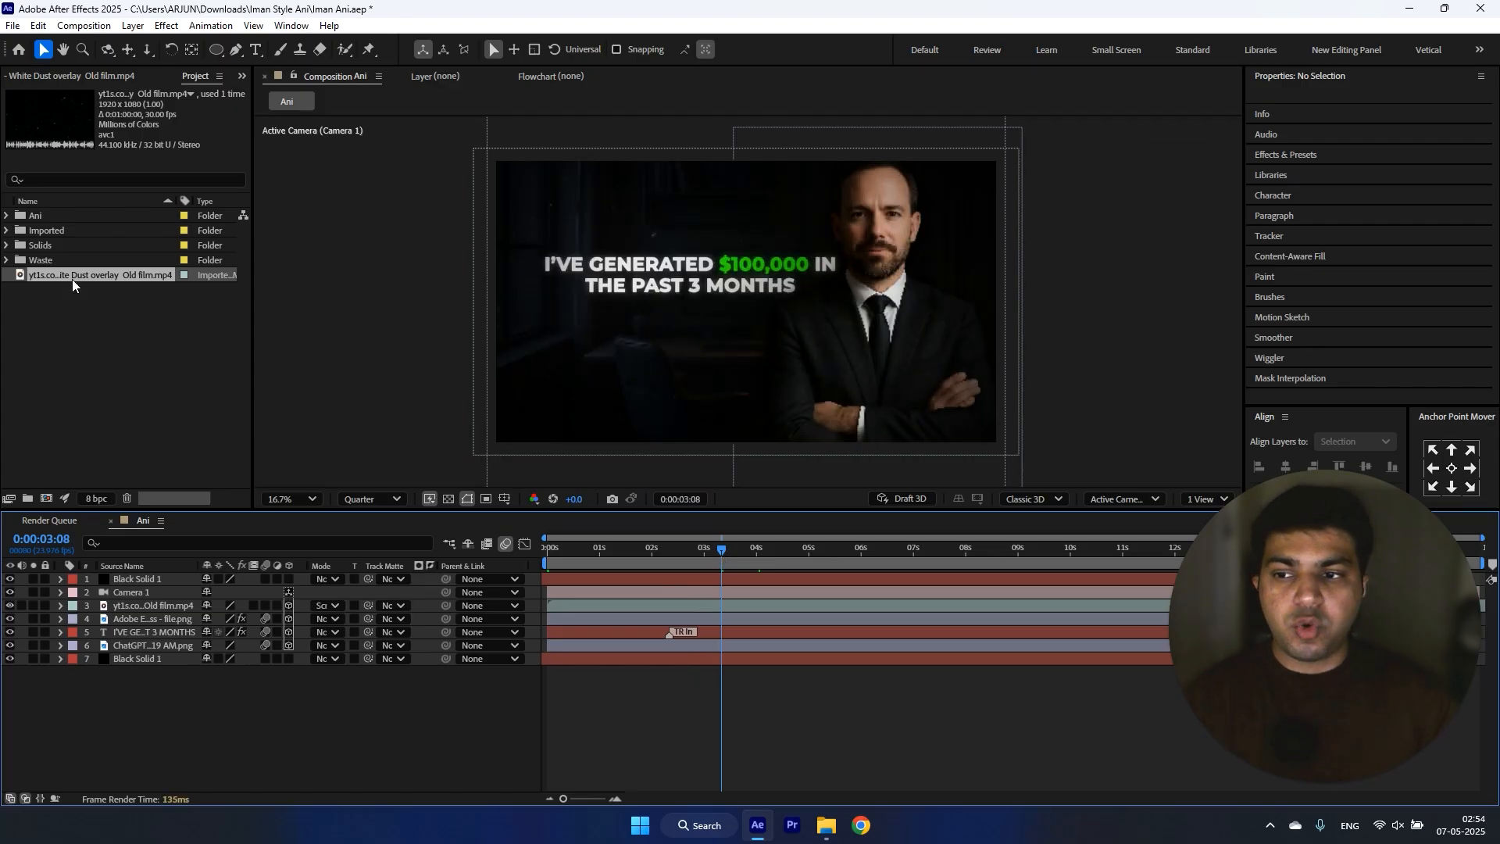
drag(46, 280, 95, 231)
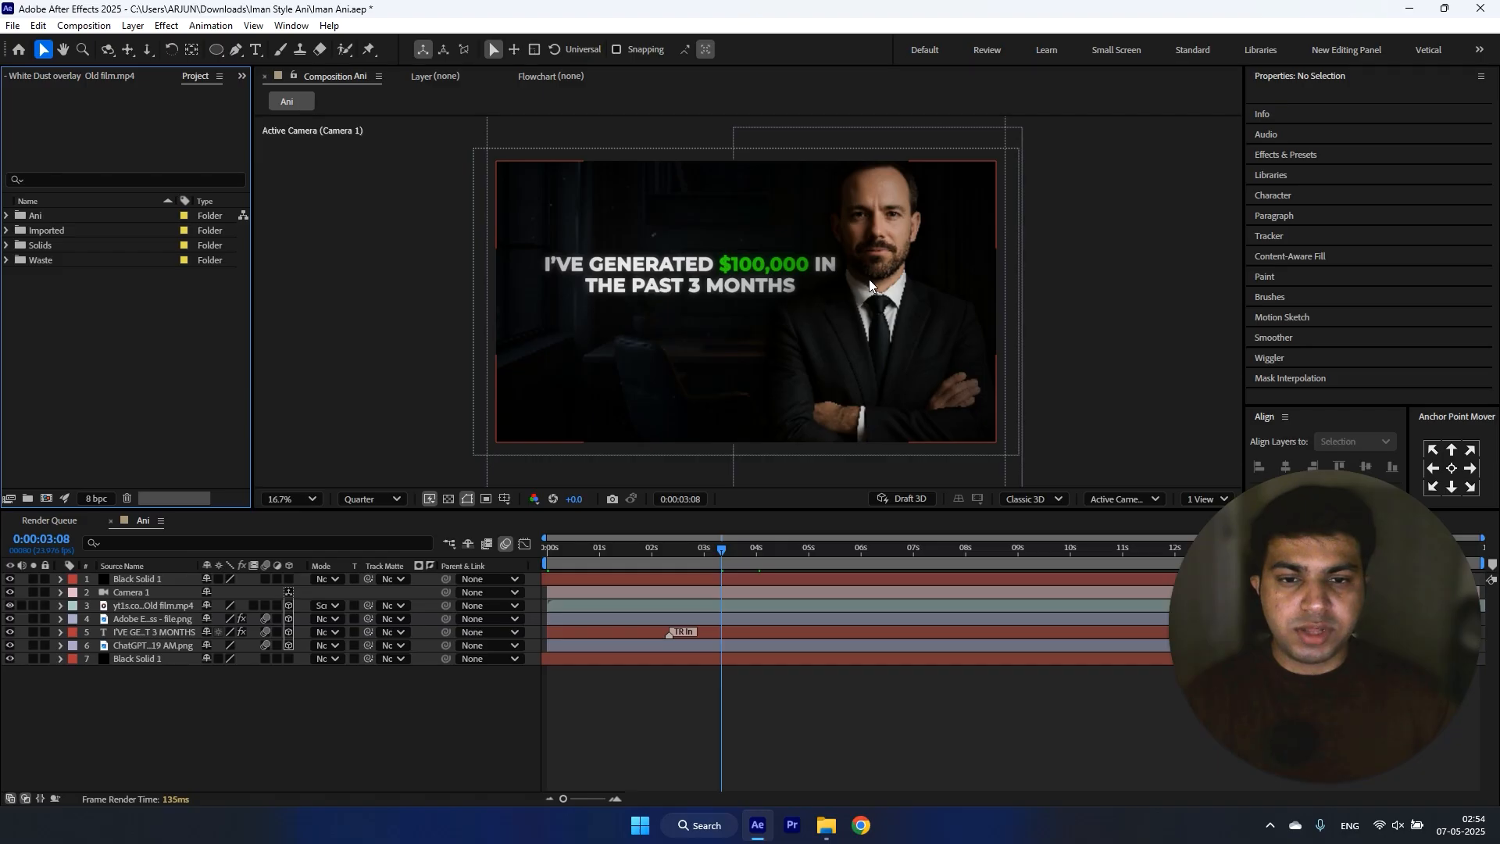
Step: Mark every layer except the man's cutout as shy, hide the shy layers, and go to 0:00:03:23
click(869, 278)
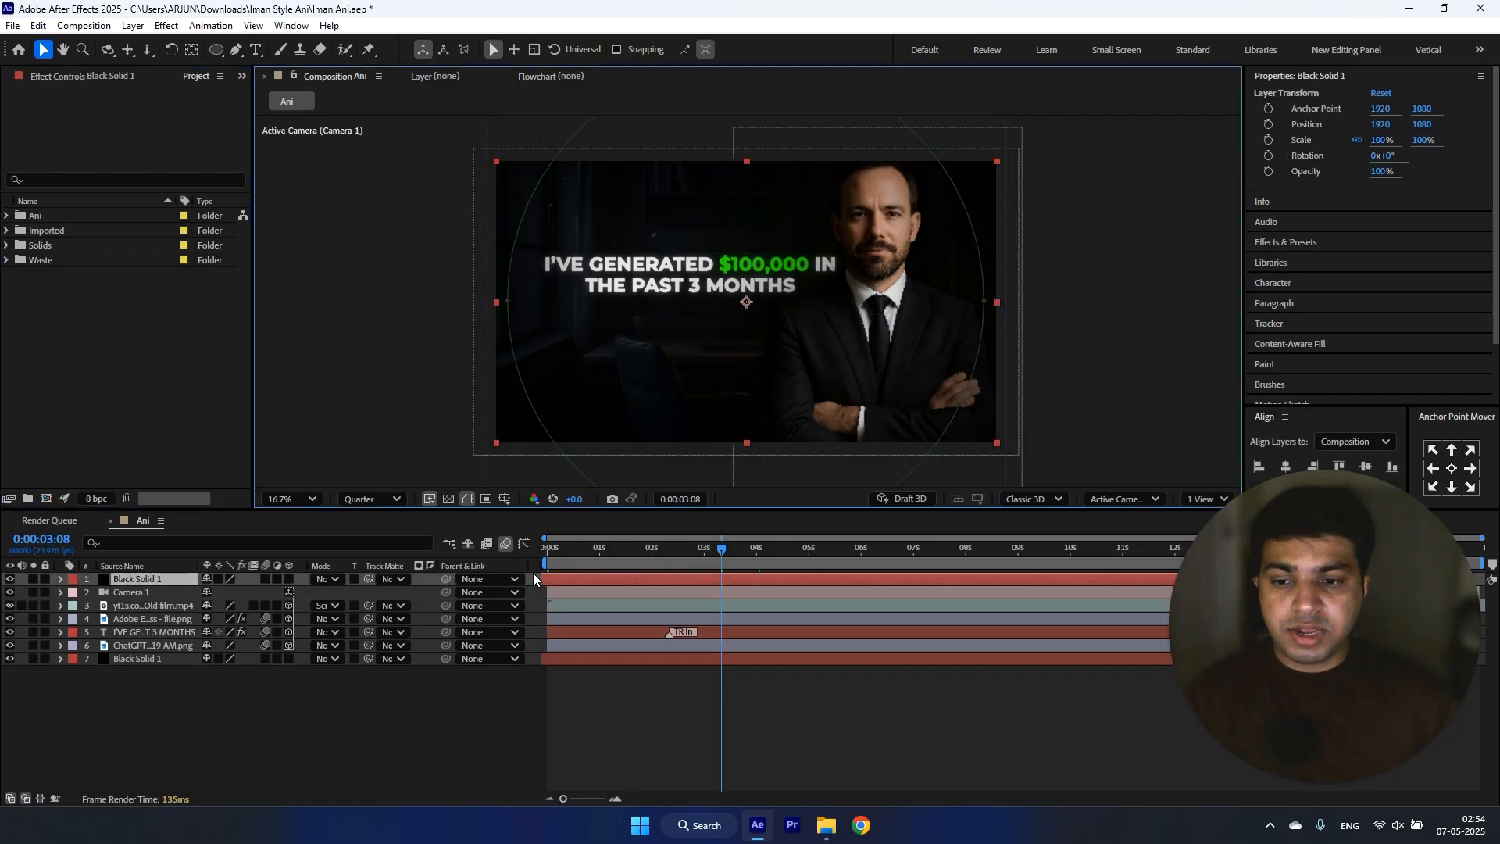
click(207, 582)
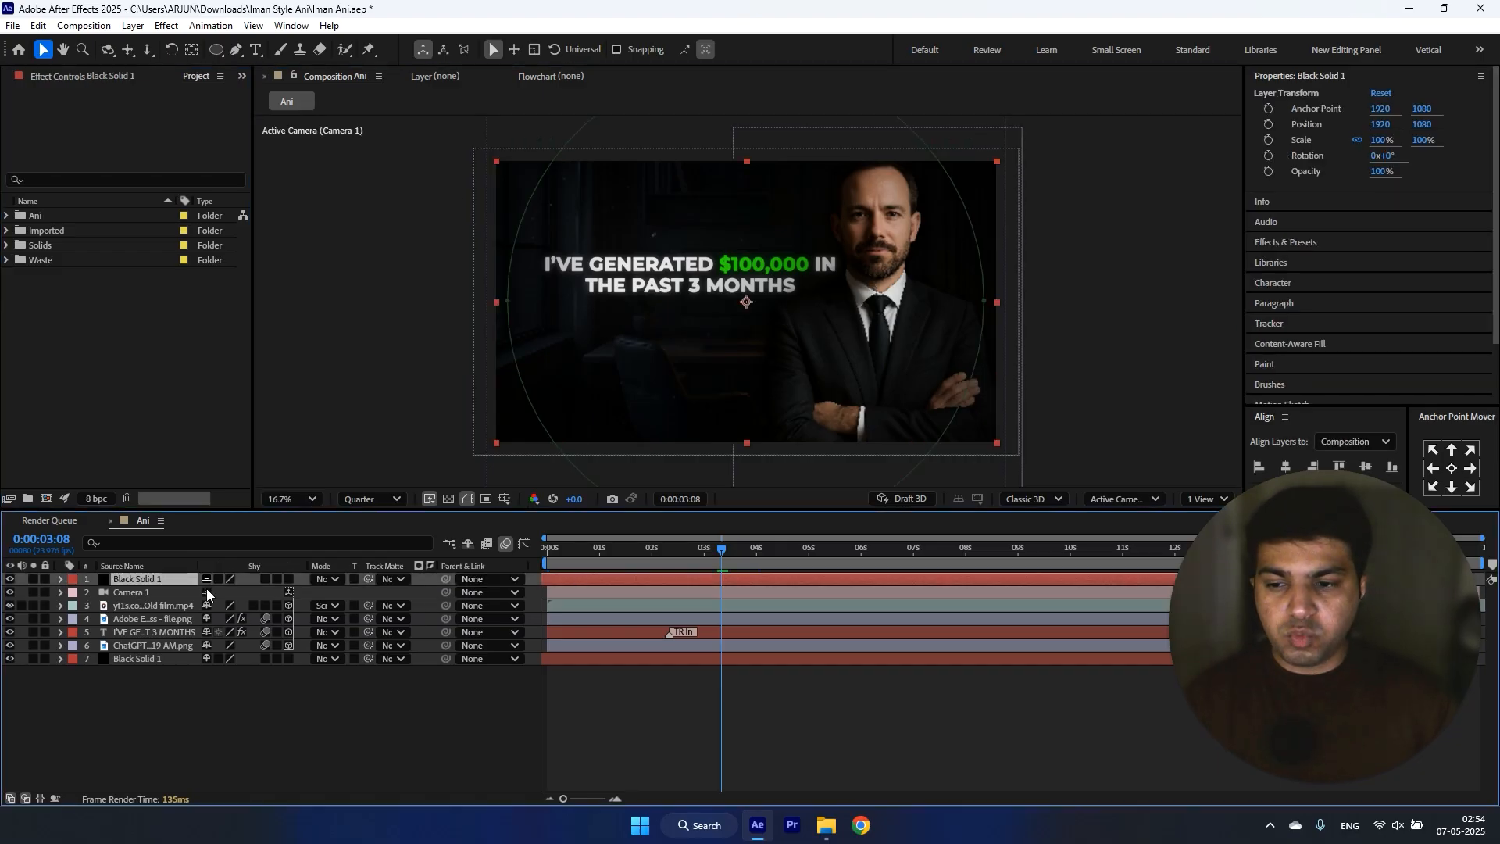
click(207, 632)
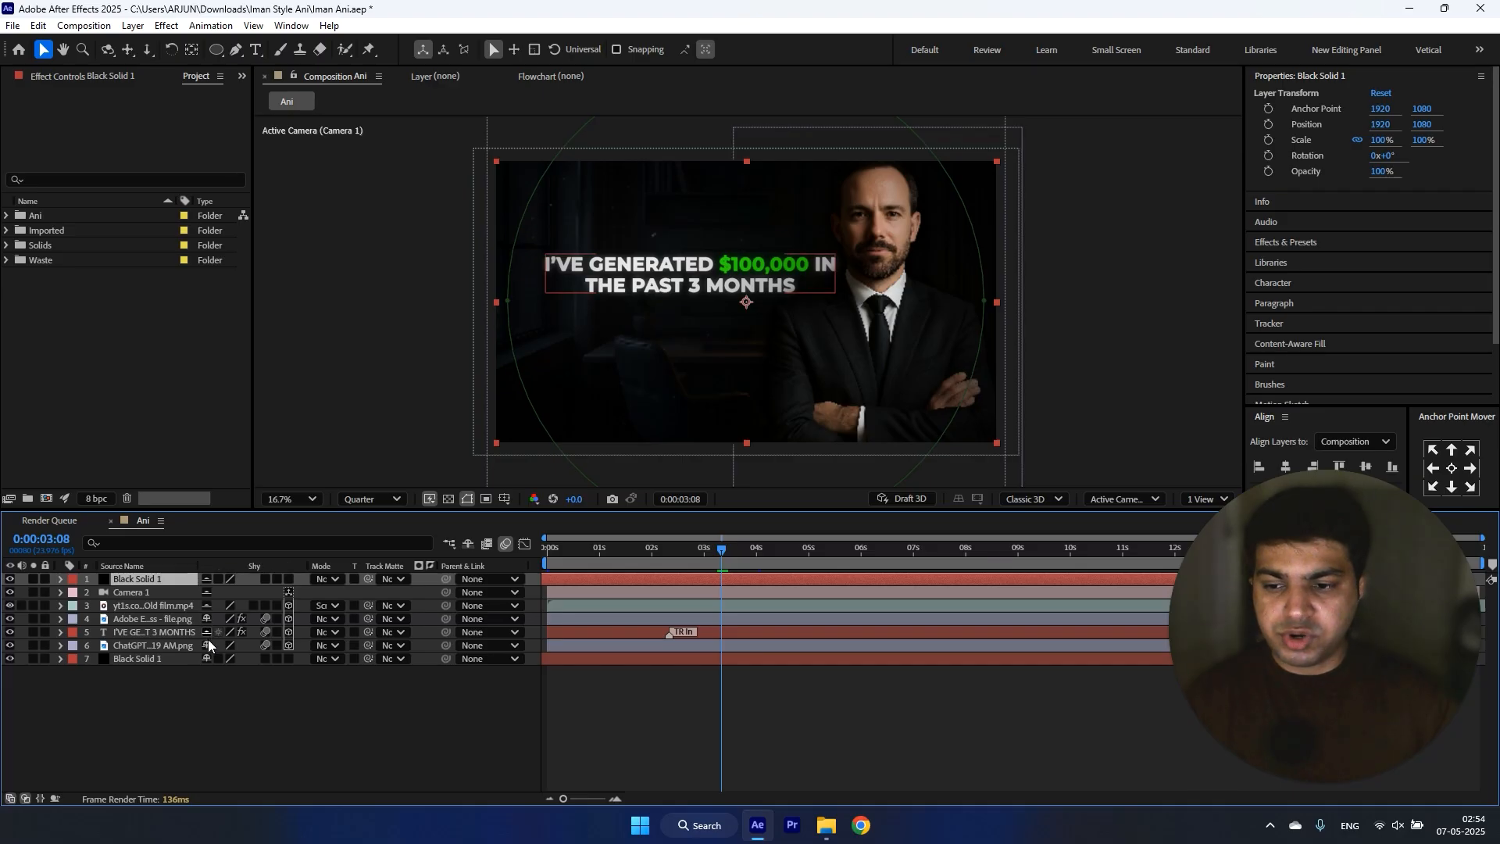
click(467, 544)
click(163, 578)
click(749, 549)
click(755, 547)
click(431, 649)
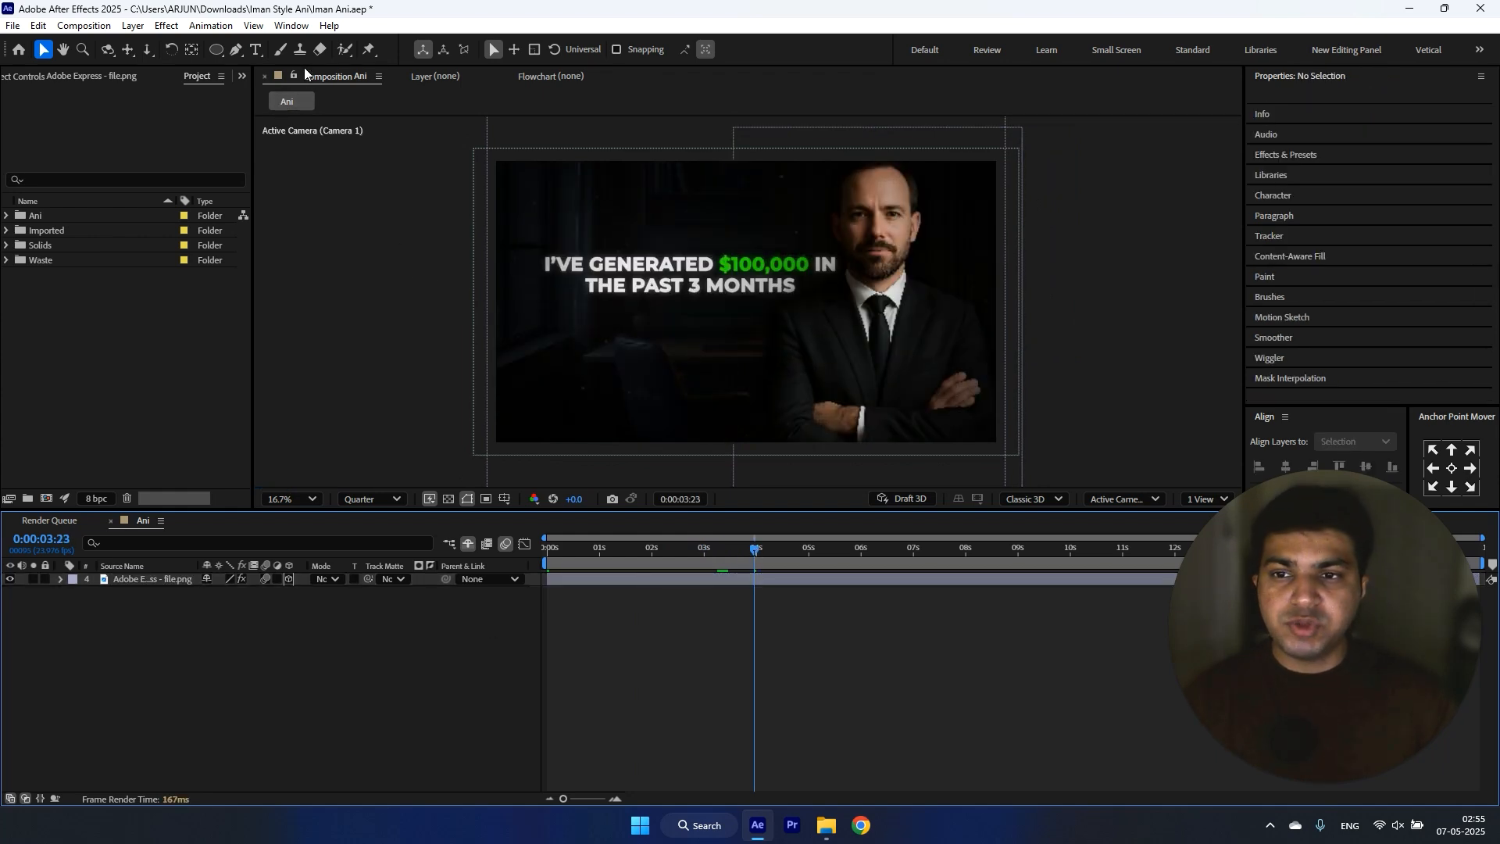
Step: Place puppet position pins on the man's cutout at his head and his right shoulder
click(369, 52)
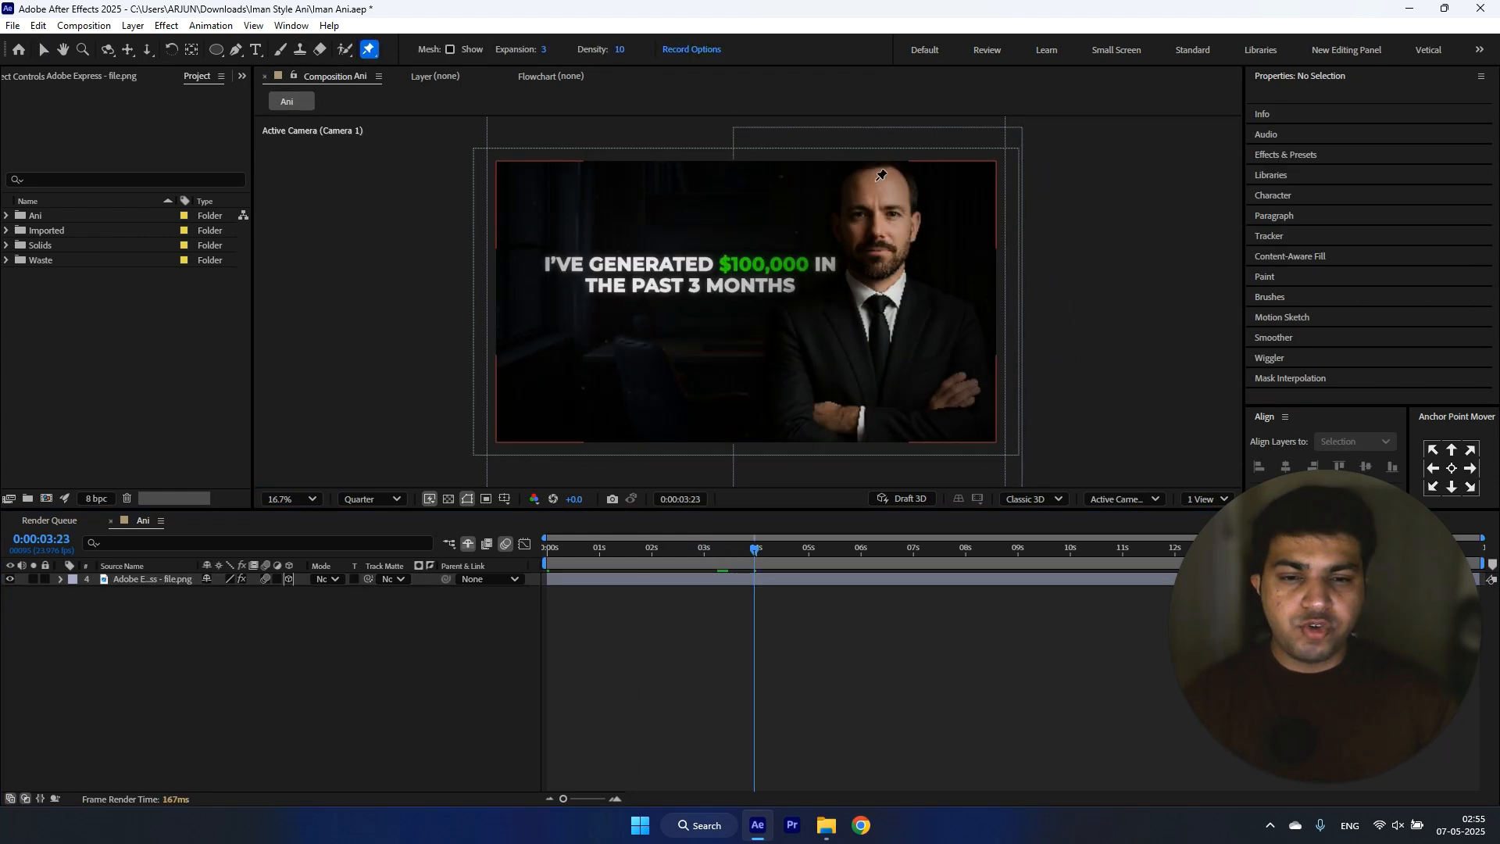
click(828, 284)
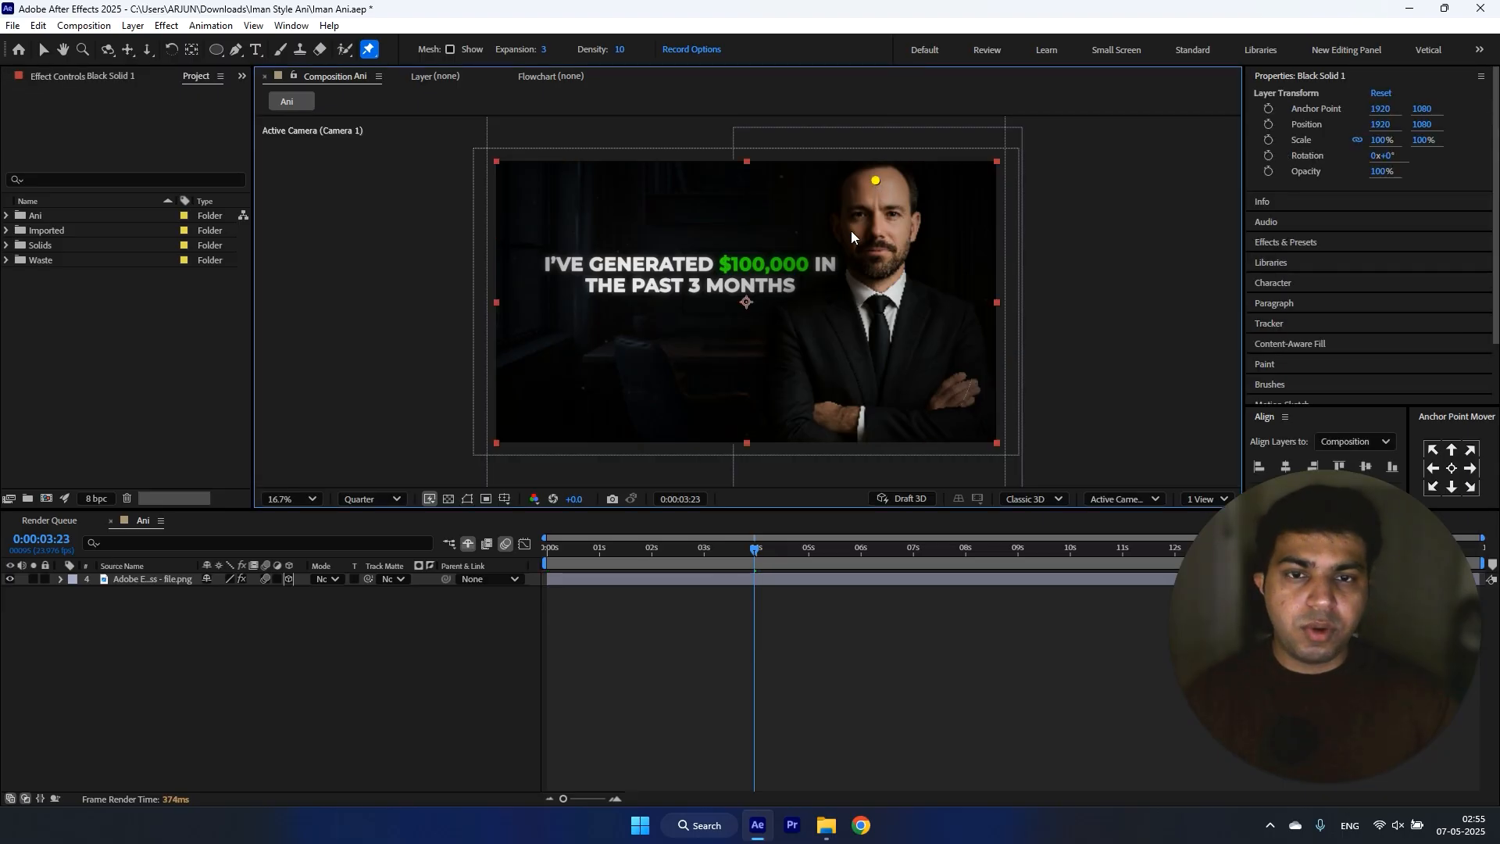
click(713, 580)
click(877, 180)
click(803, 320)
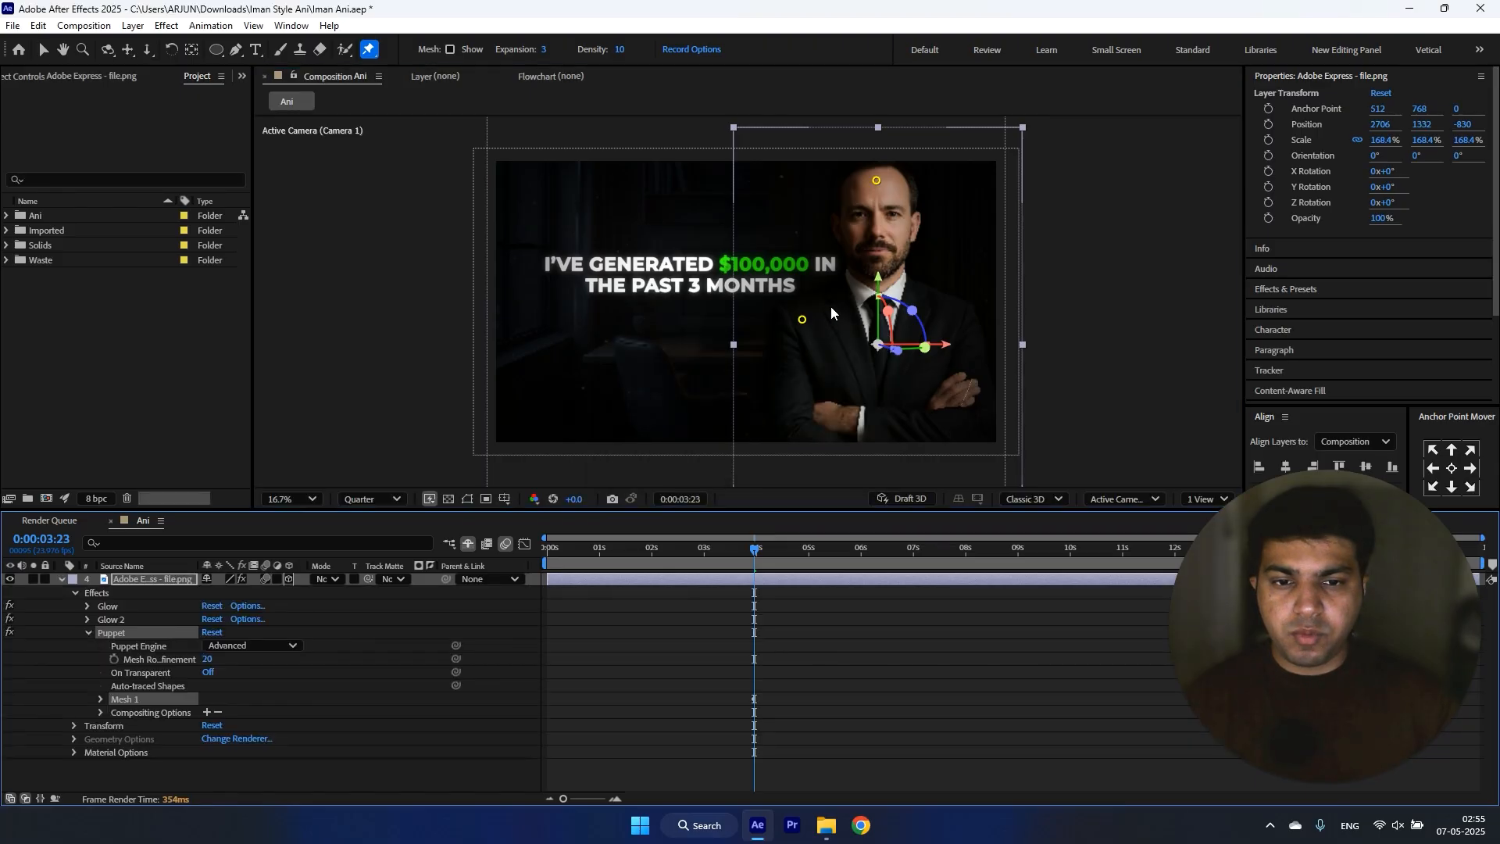
Step: Add a puppet pin on the man's left shoulder in the same cutout layer
click(370, 50)
click(152, 582)
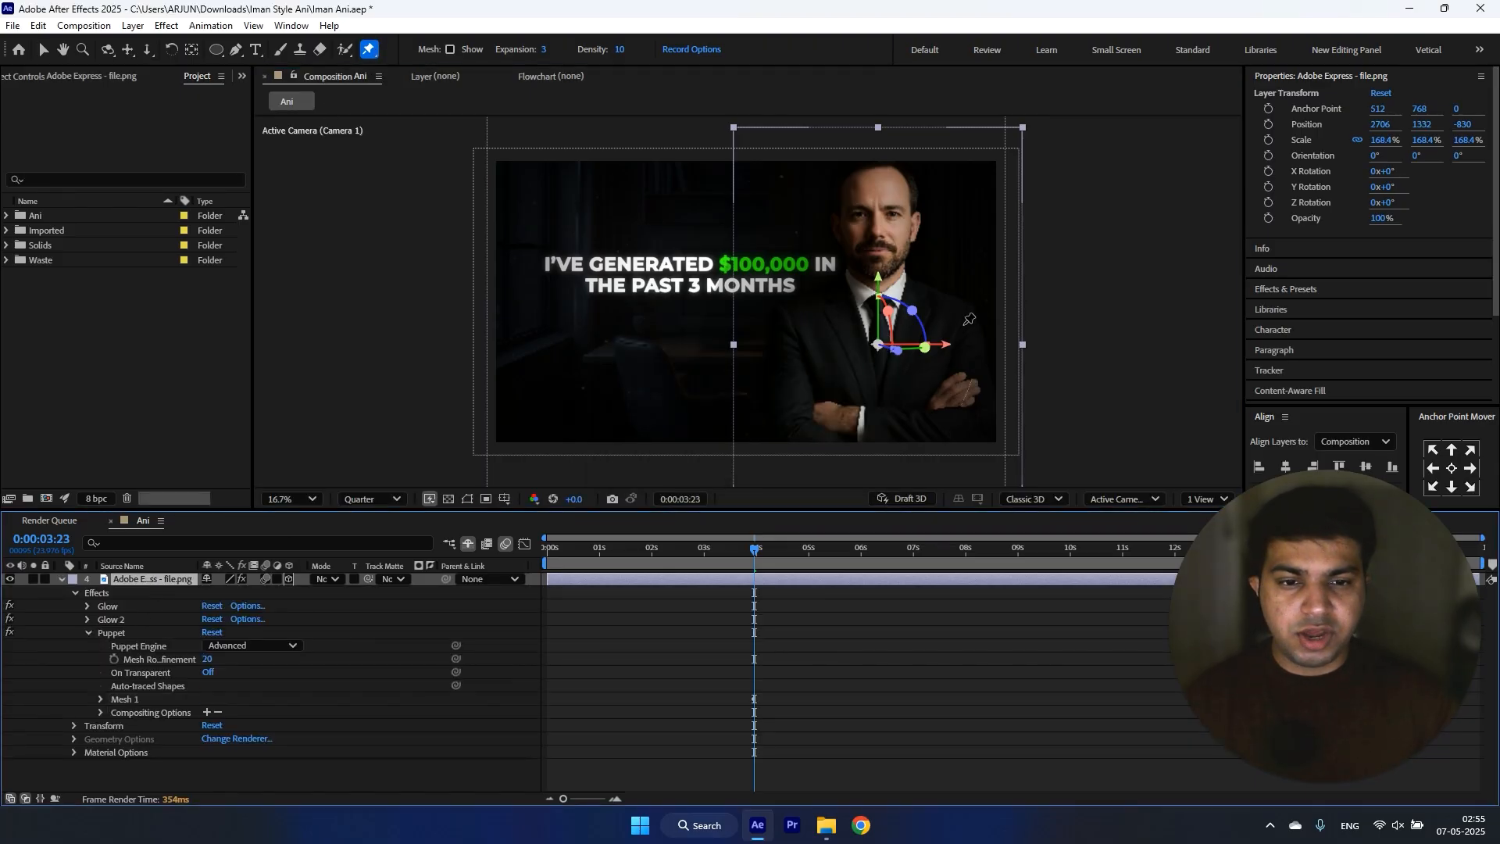
click(108, 633)
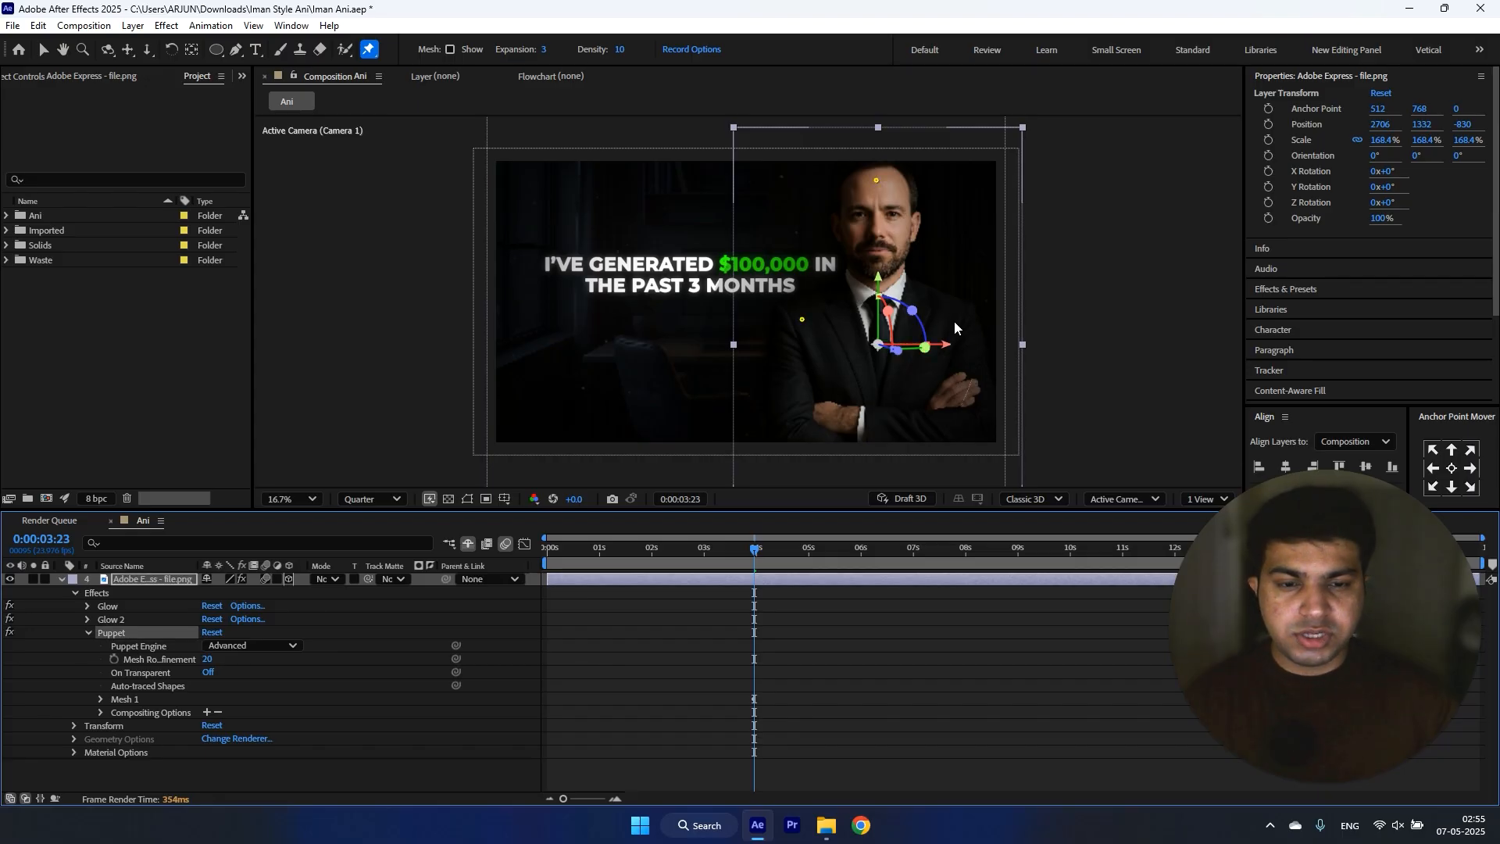
click(672, 633)
click(750, 582)
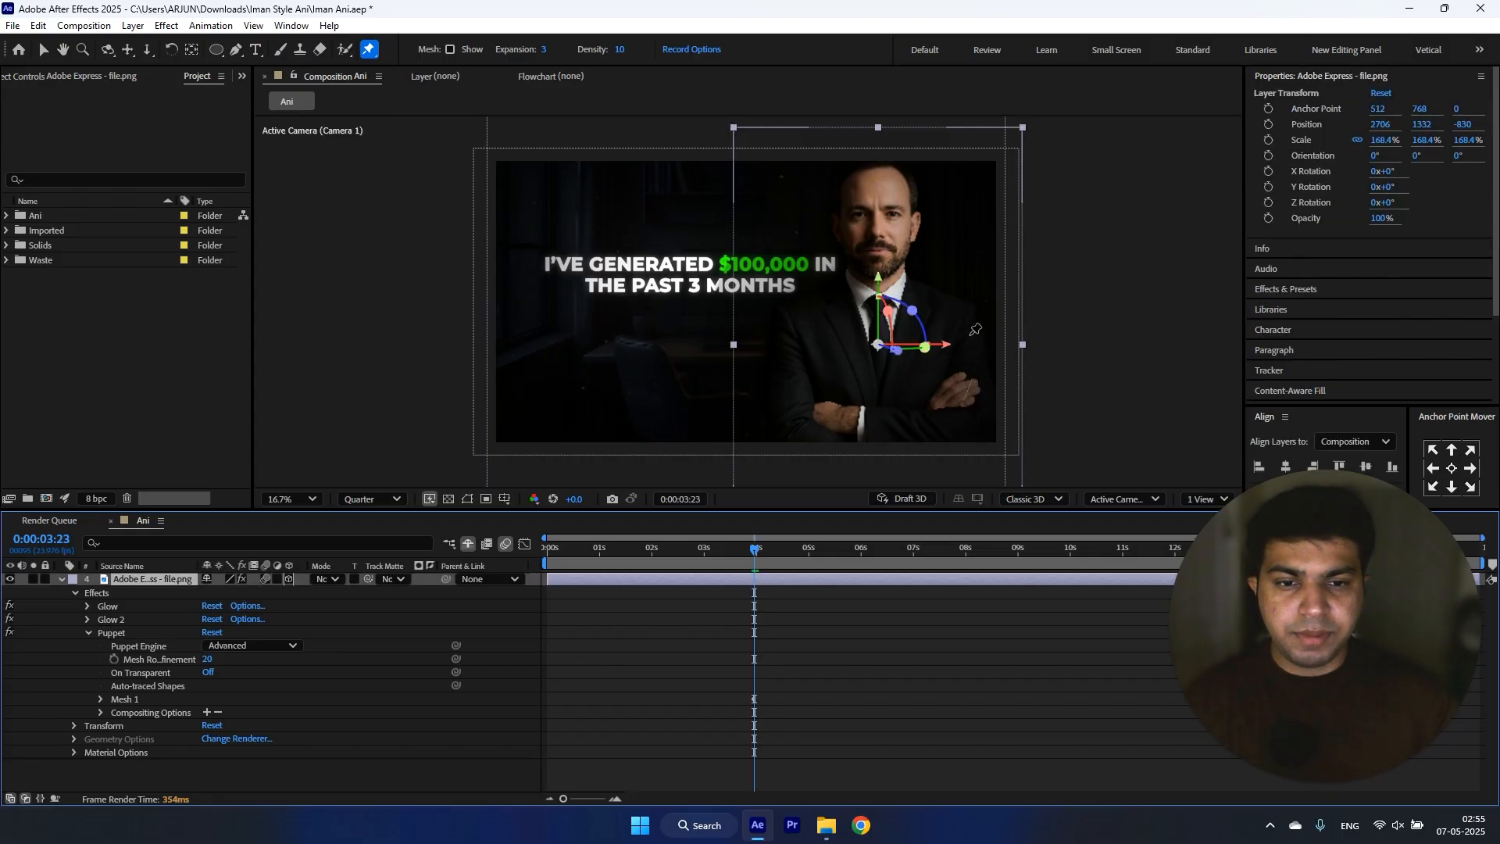
click(957, 318)
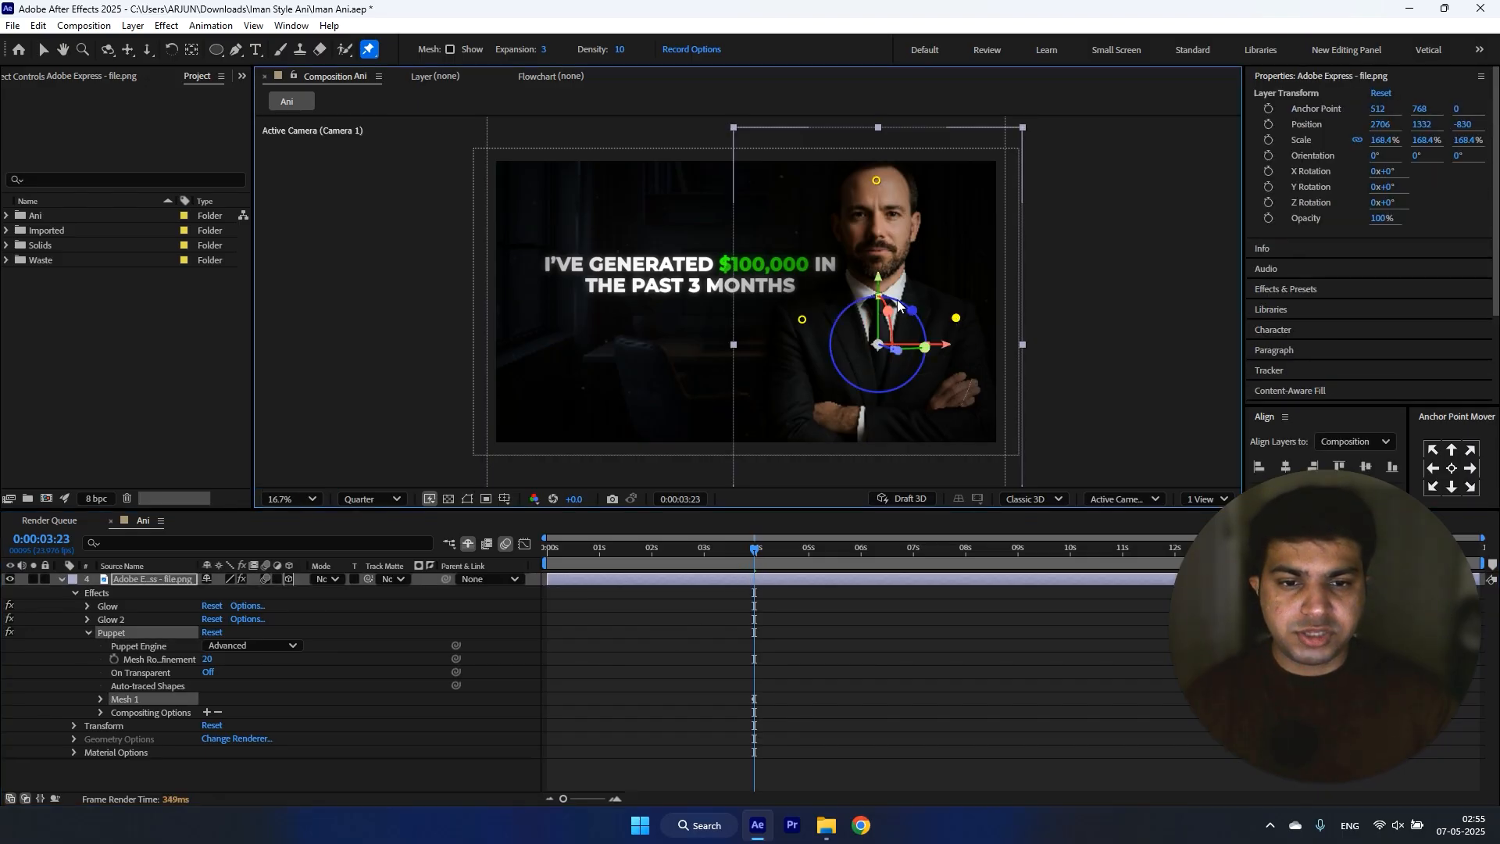
Step: Add two more puppet pins to the cutout, one at the chest and one at the lower torso
click(692, 616)
click(690, 582)
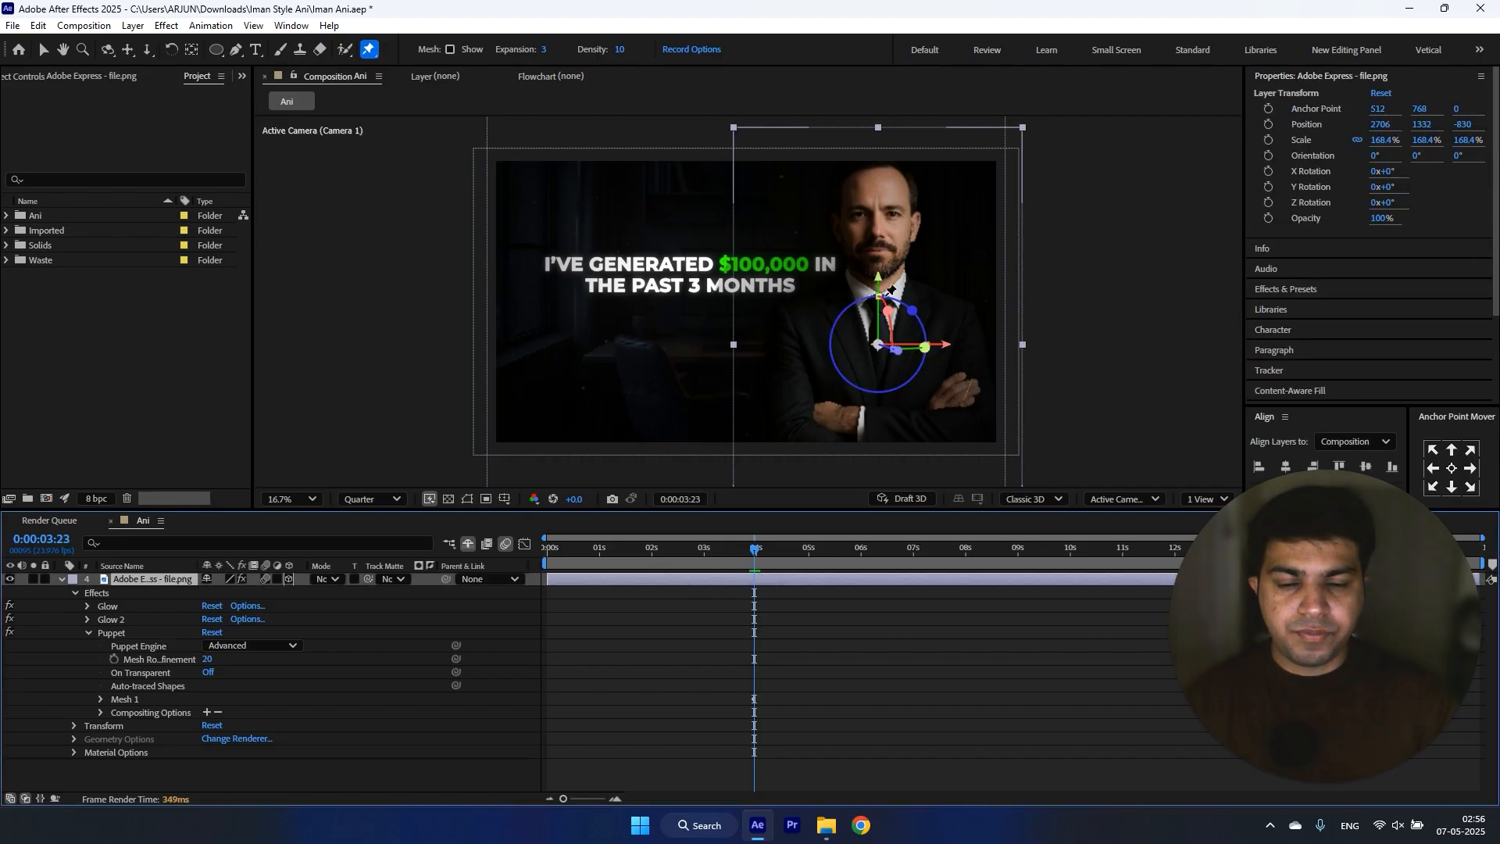
click(886, 335)
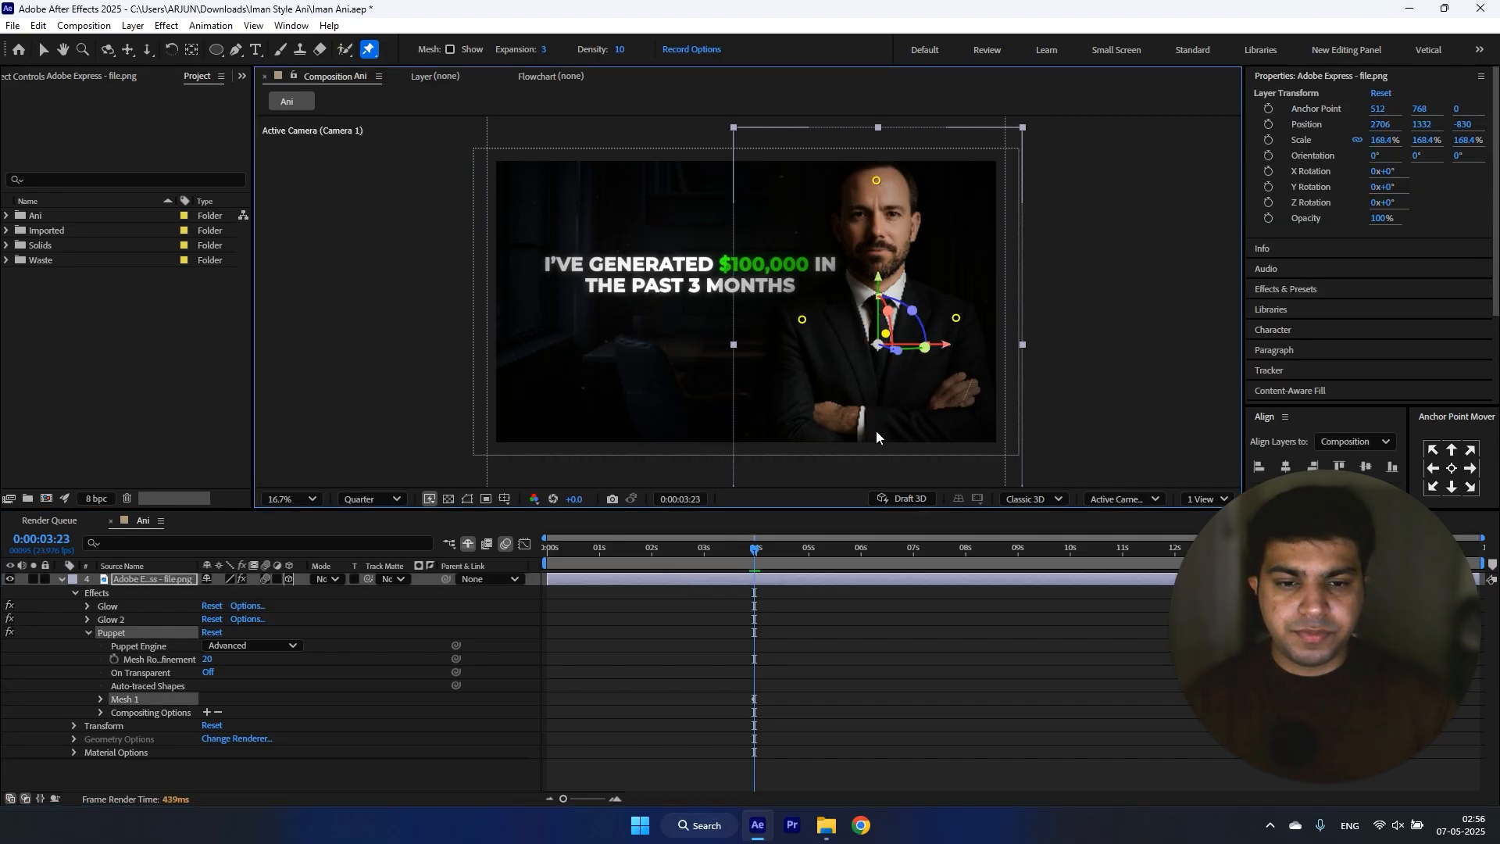
click(739, 588)
click(738, 580)
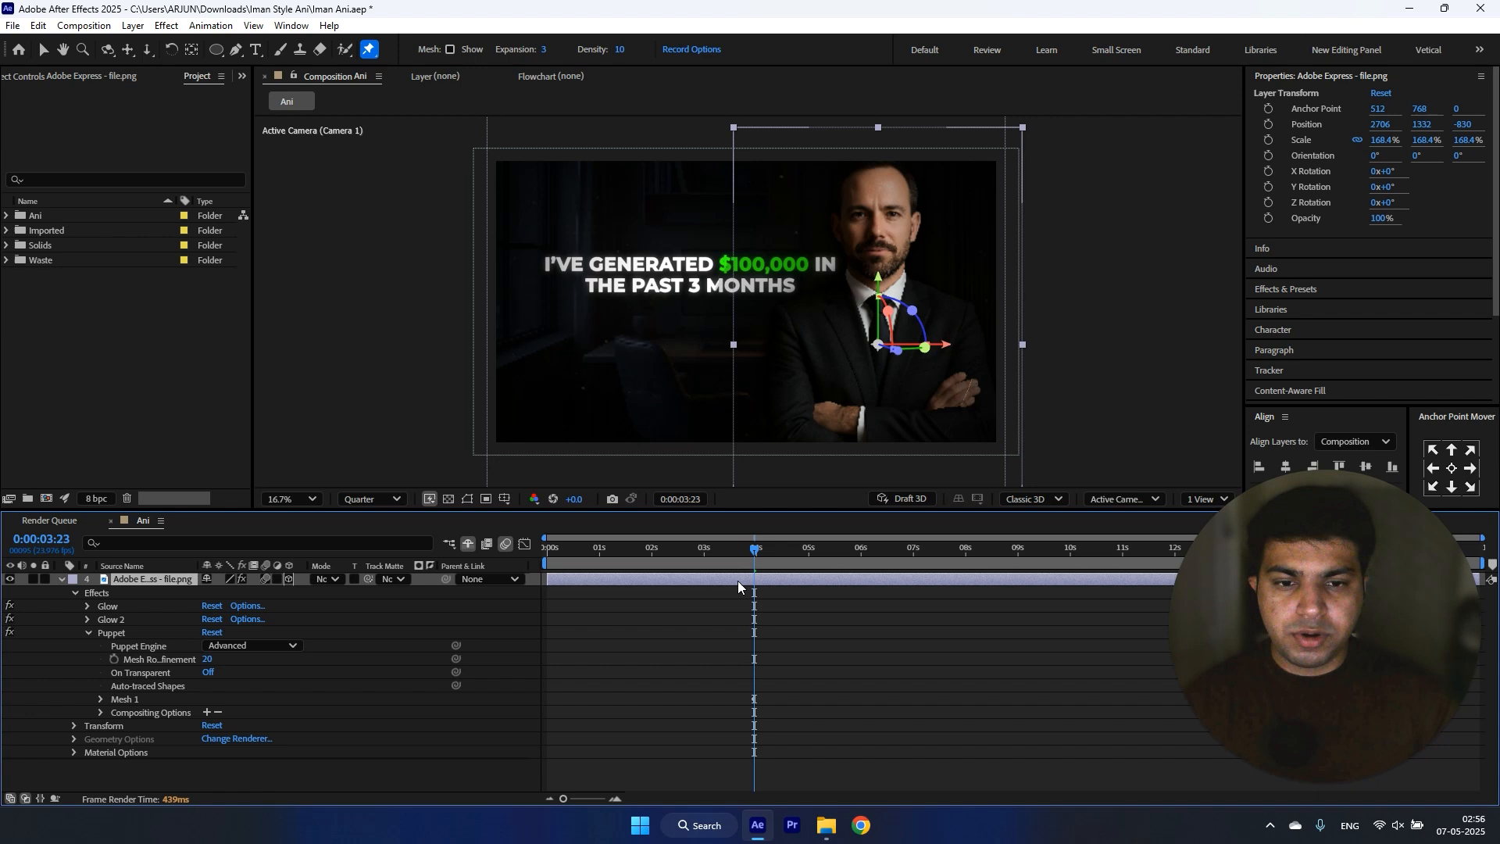
click(882, 418)
Step: Reveal the cutout's pin keyframes and move all five Puppet Pin keyframes to the start of the timeline
click(500, 589)
key(u)
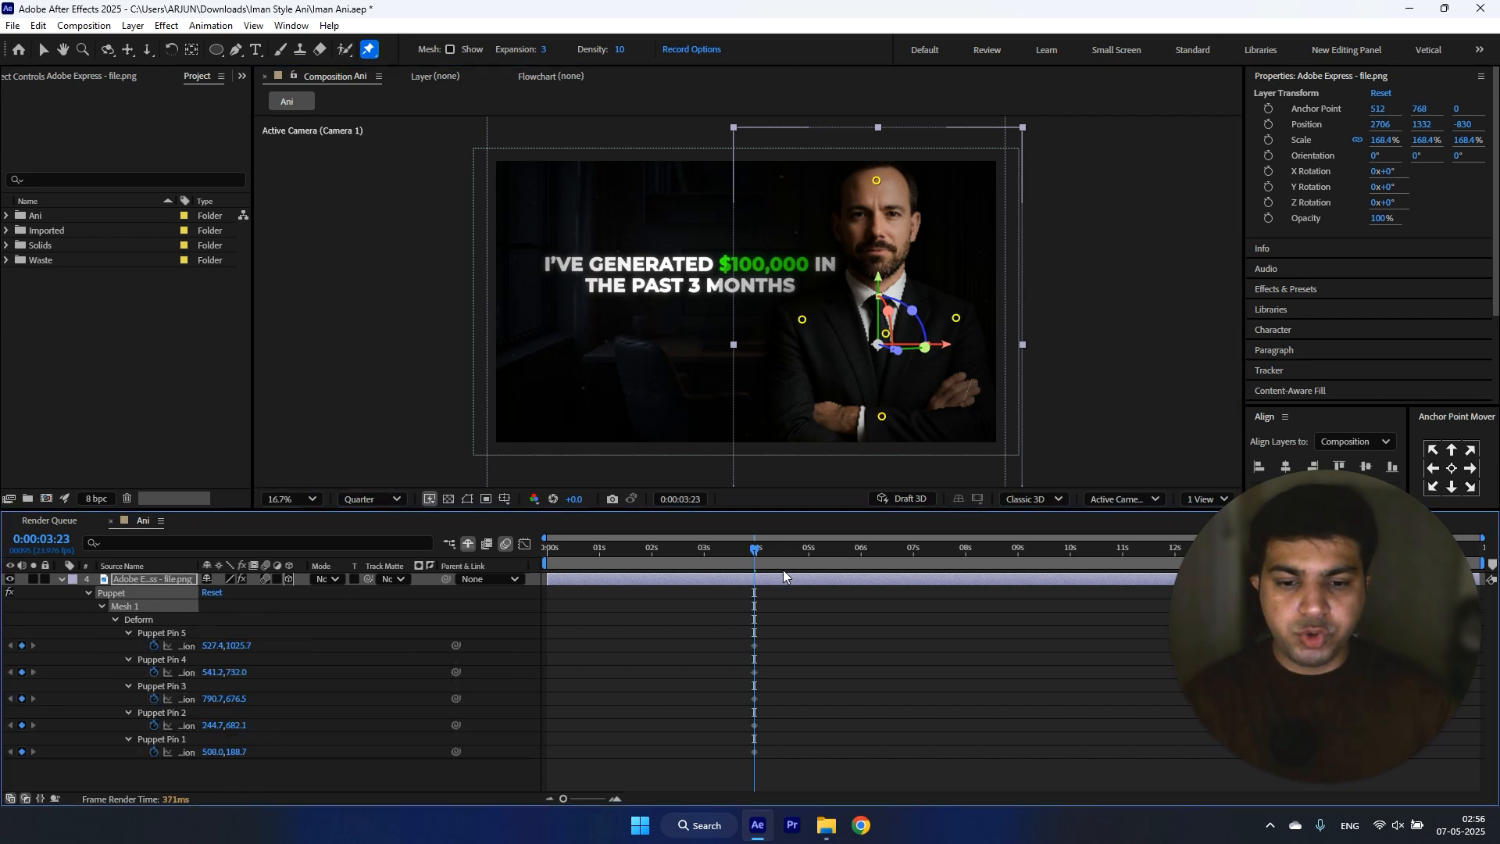
click(781, 669)
drag(800, 547, 856, 551)
drag(792, 629, 715, 777)
drag(756, 645, 549, 670)
Step: Keyframe the head pin, Puppet Pin 1, at horizontal position 494.0 and move that keyframe to about 1.3 seconds
drag(665, 551, 819, 555)
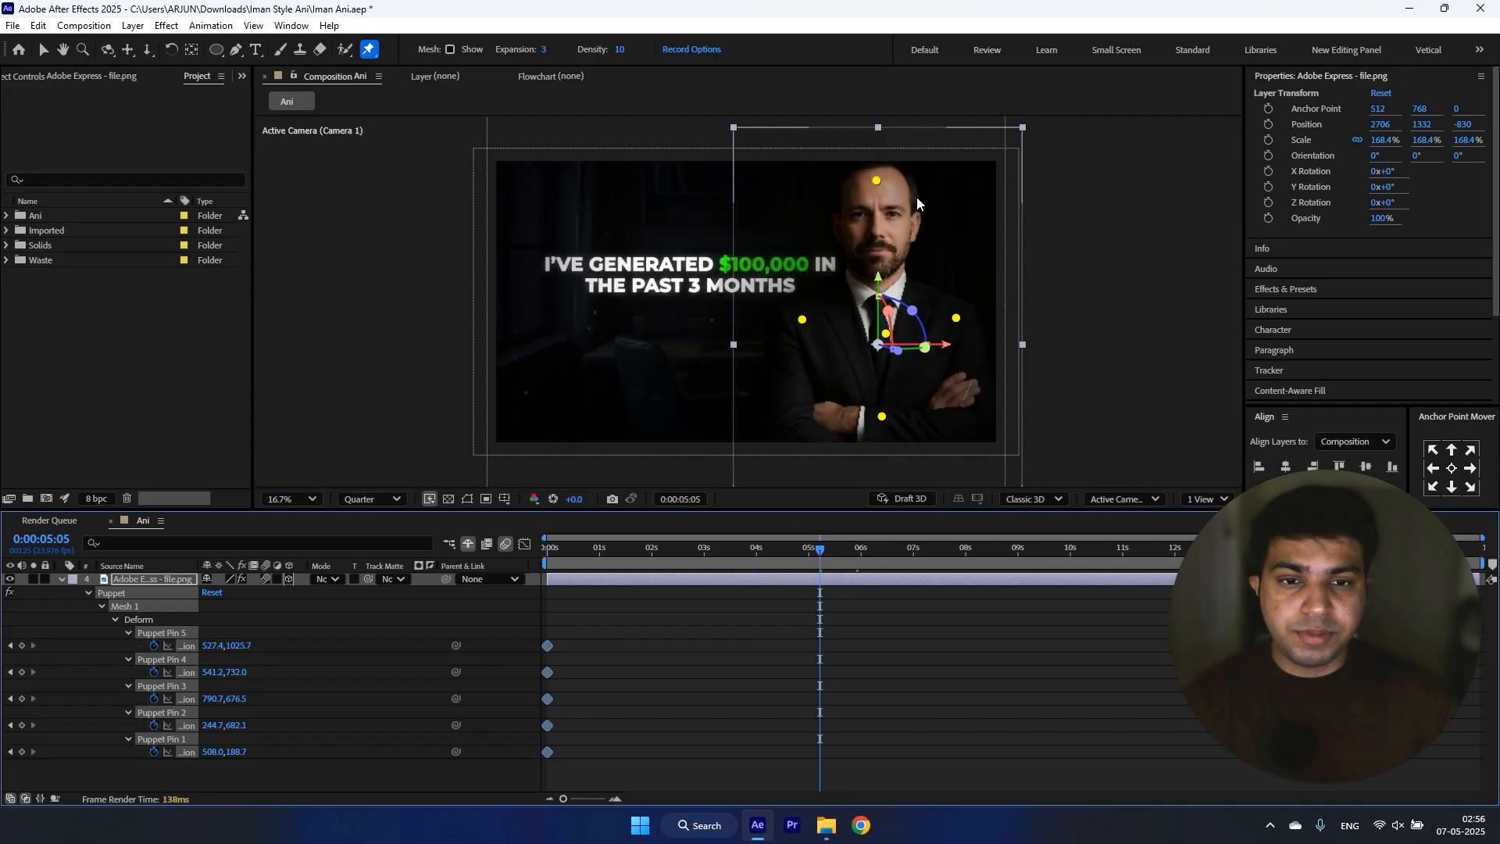
drag(874, 181, 868, 181)
key(ctrl+z)
click(686, 703)
drag(211, 753, 201, 752)
drag(819, 751, 619, 751)
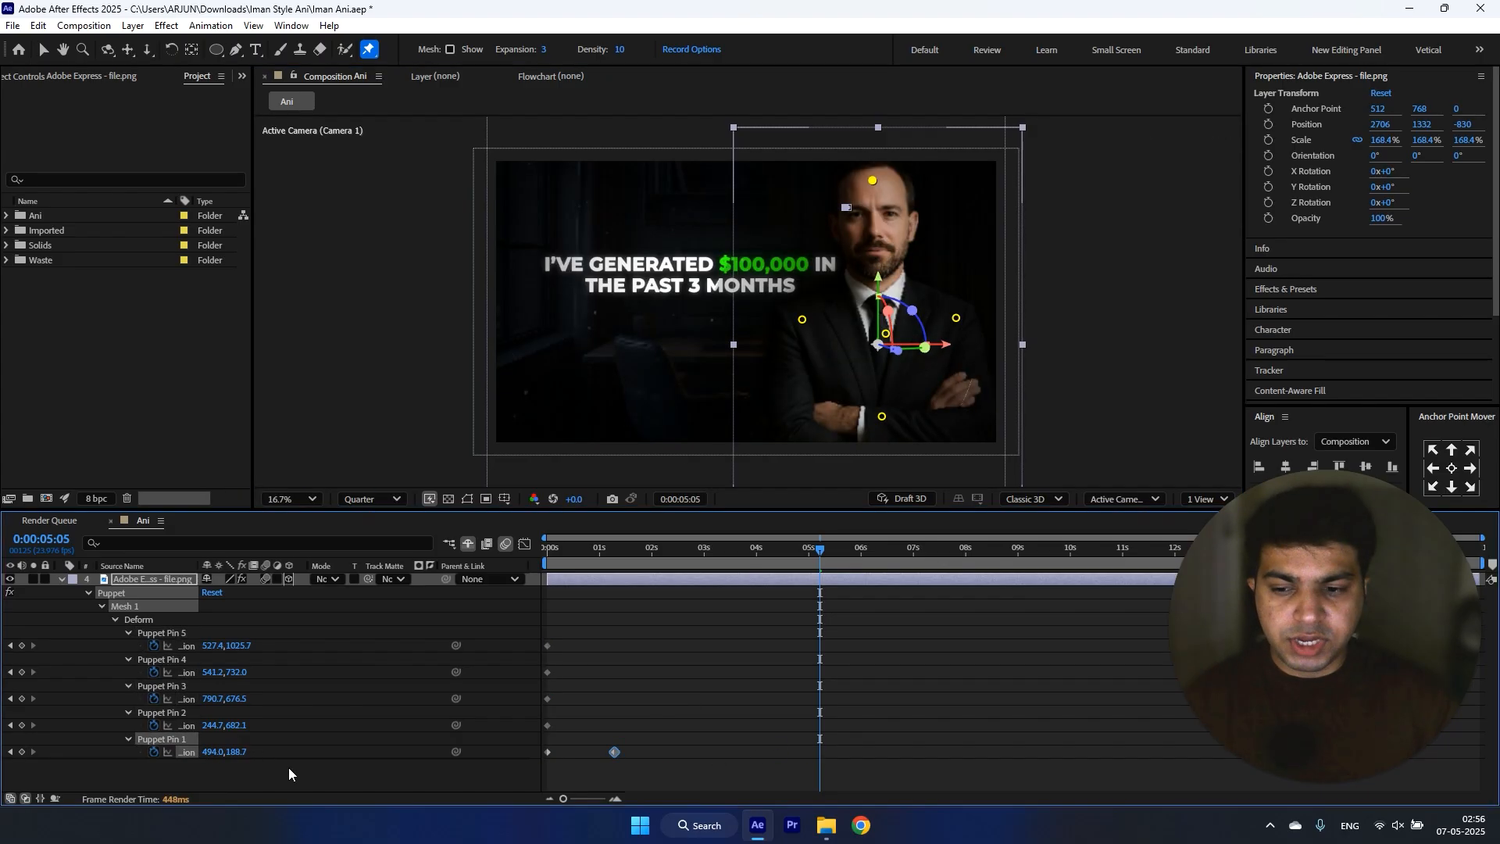
Step: Duplicate both Puppet Pin 1 keyframes so the head movement repeats from 0:00:02:17
click(688, 551)
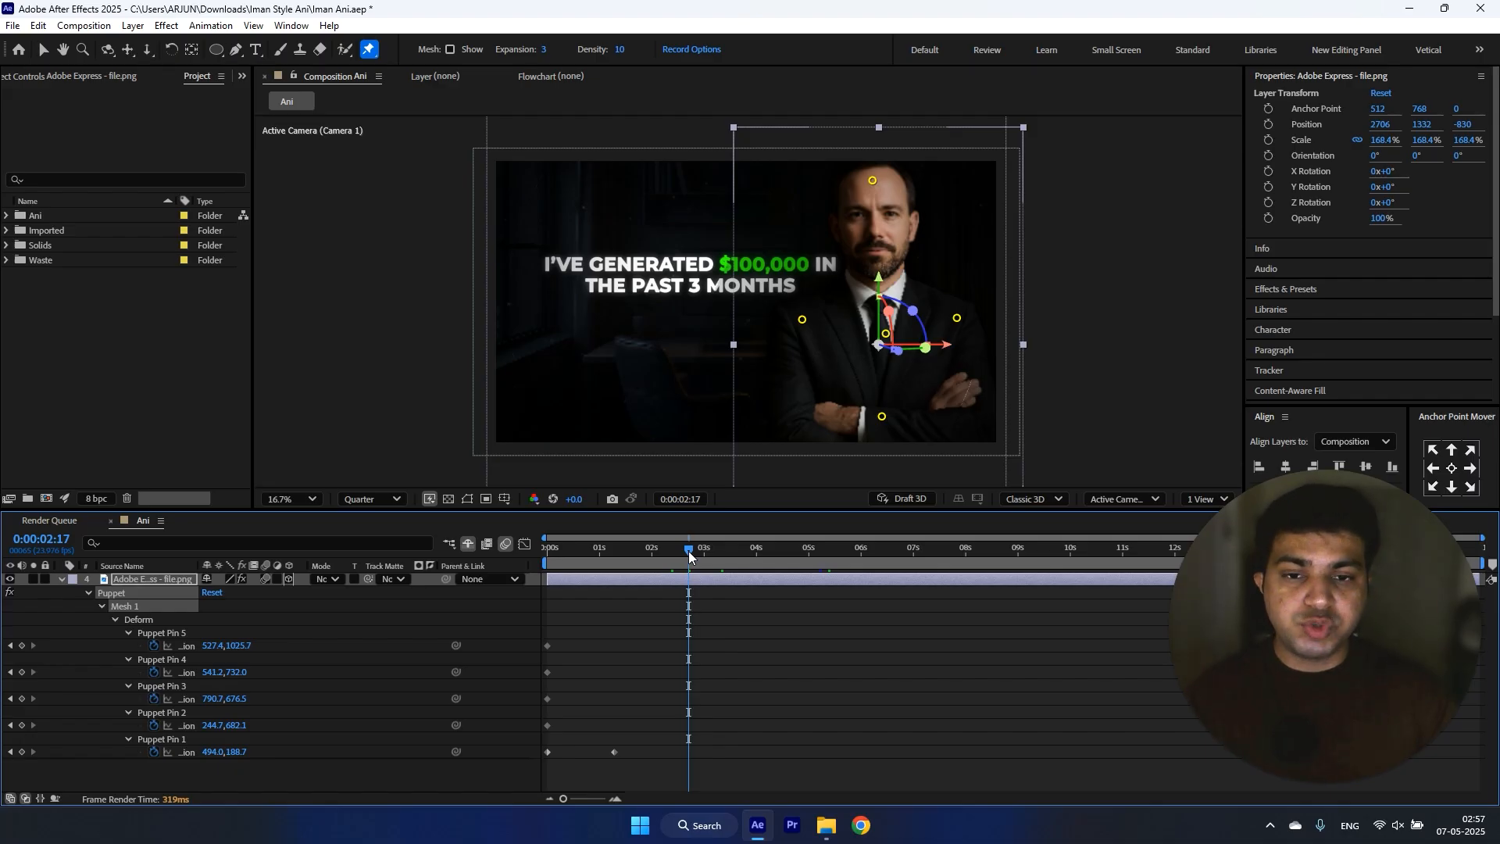
drag(687, 551, 672, 551)
click(688, 550)
drag(641, 757, 522, 763)
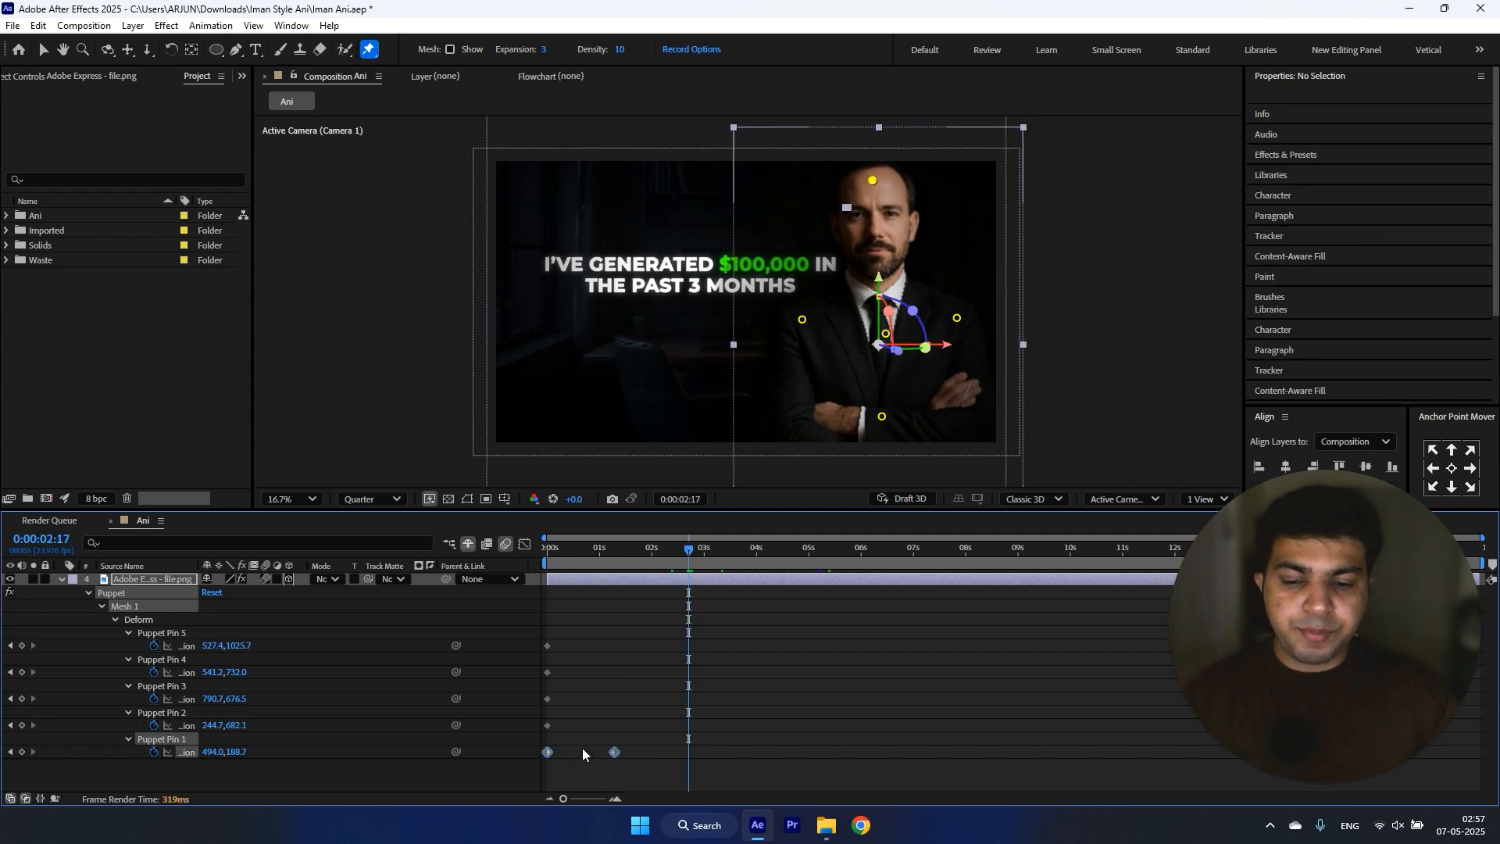
key(ctrl+c)
key(ctrl+v)
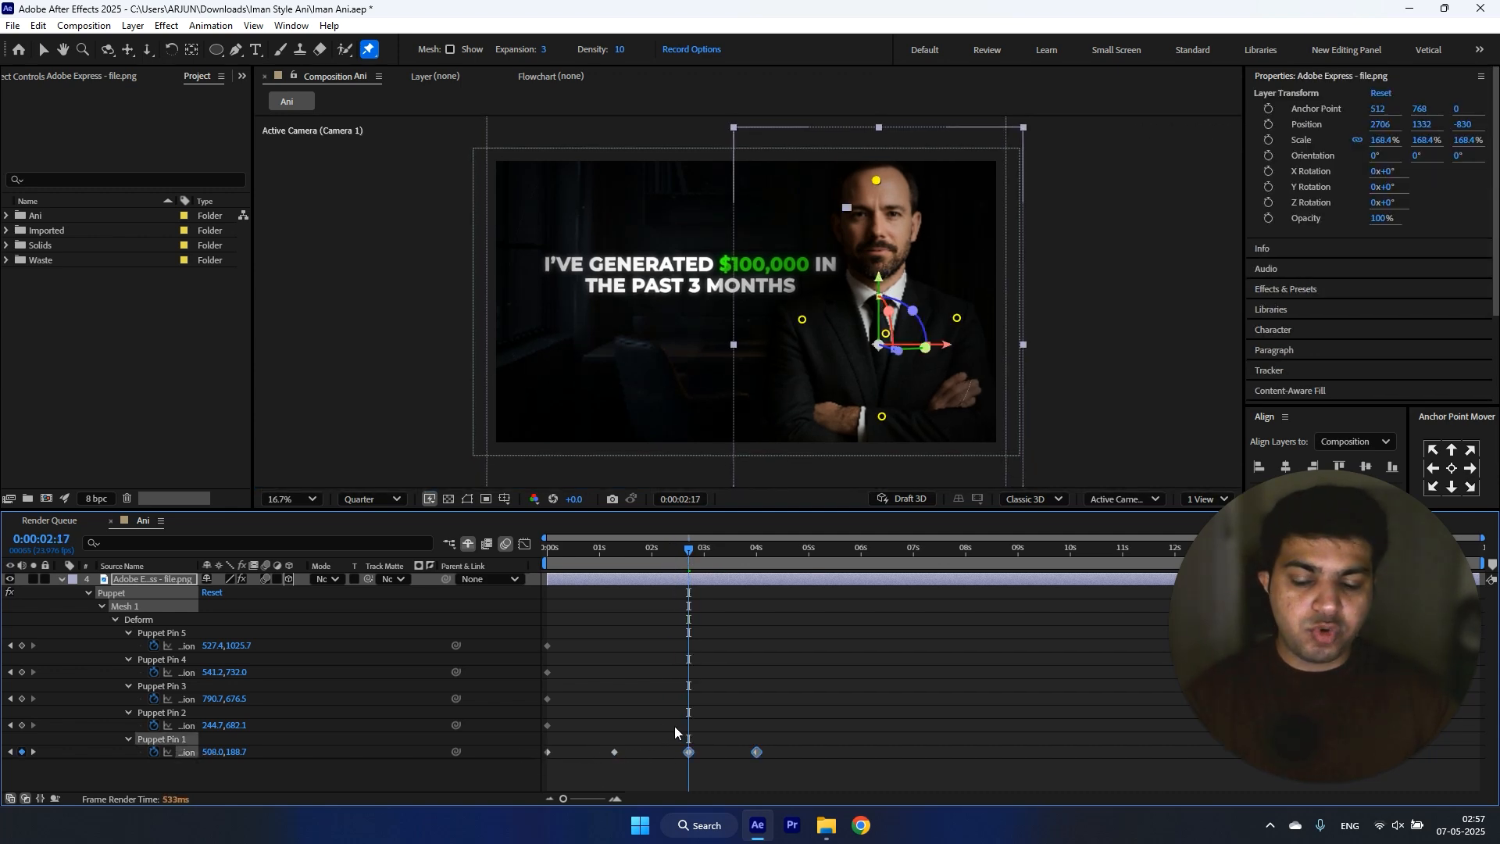
Step: Adjust the head pin's horizontal position slightly at its 0:00:02:17 keyframe
mouse_move(691, 554)
mouse_down()
mouse_move(750, 556)
mouse_move(700, 563)
mouse_up()
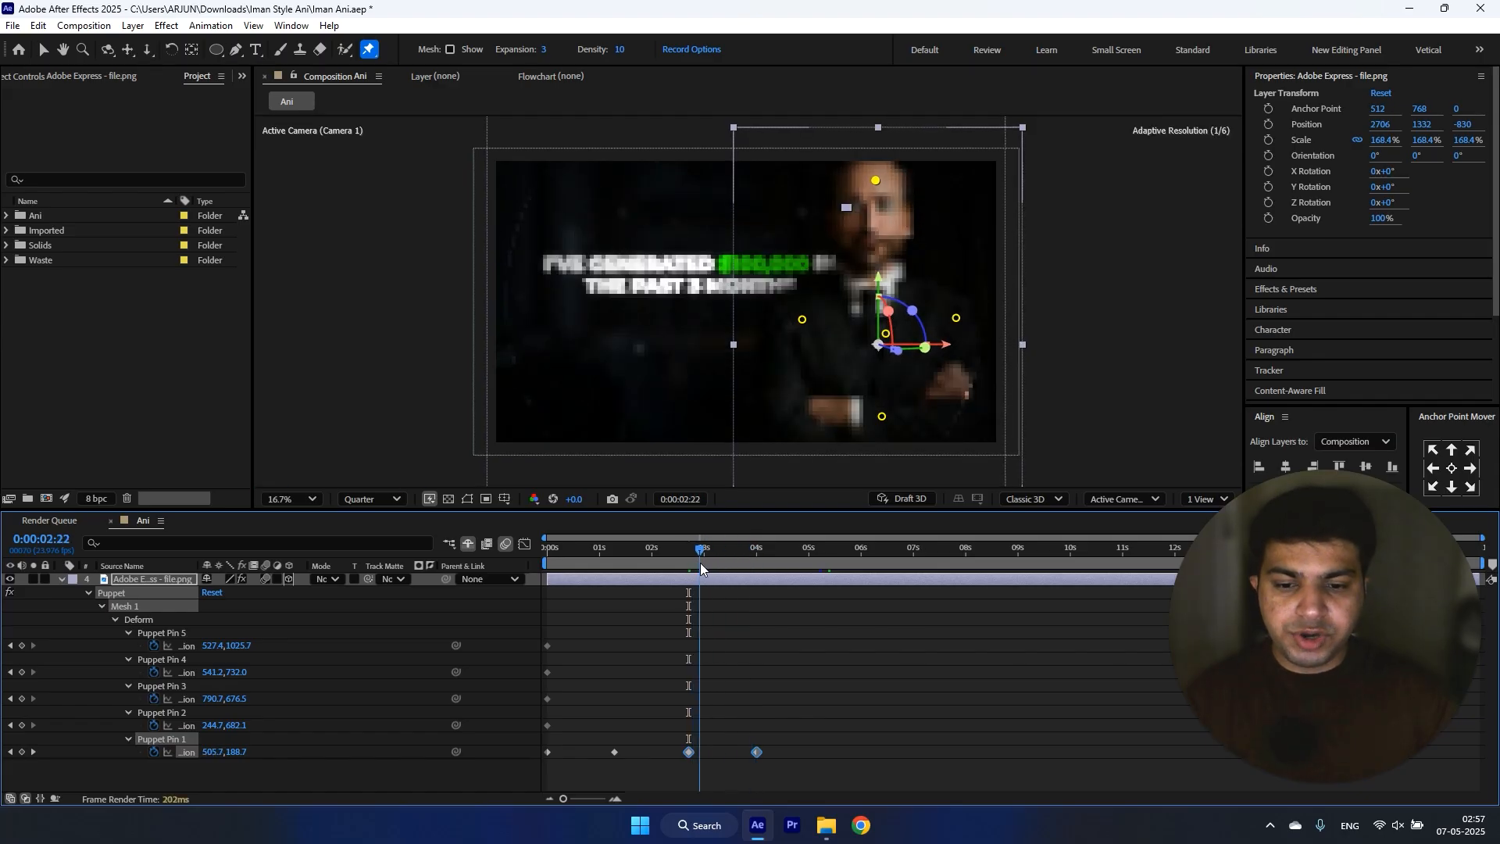
click(790, 631)
click(11, 752)
mouse_move(208, 752)
mouse_down()
mouse_move(227, 751)
mouse_move(213, 751)
mouse_up()
click(752, 559)
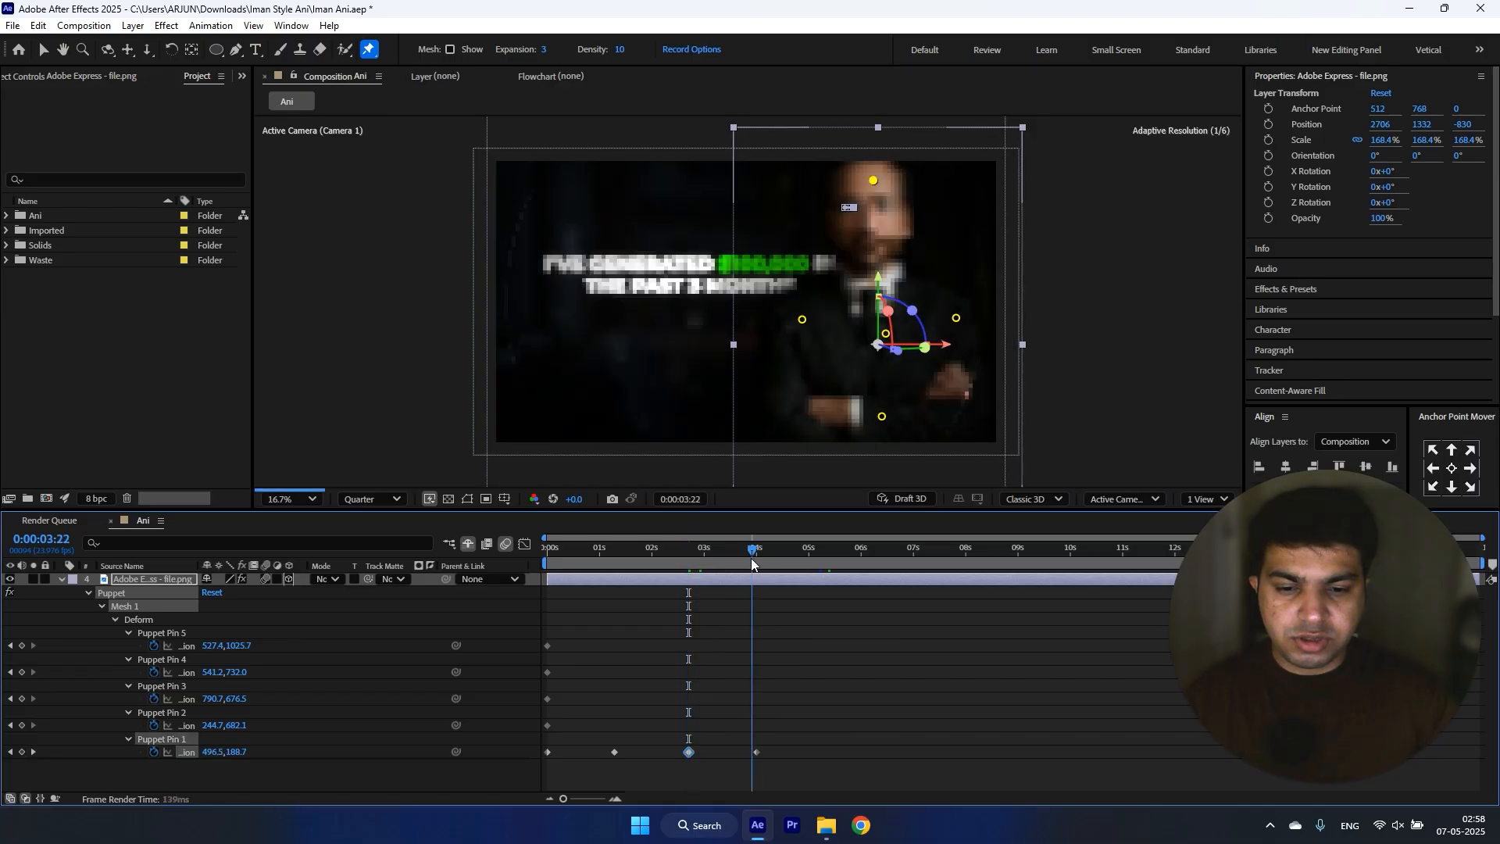
Step: Copy the head pin's first keyframe onto 0:00:04:00, undo the shift of the first keyframe, and collapse the keyframed properties
click(35, 754)
click(549, 753)
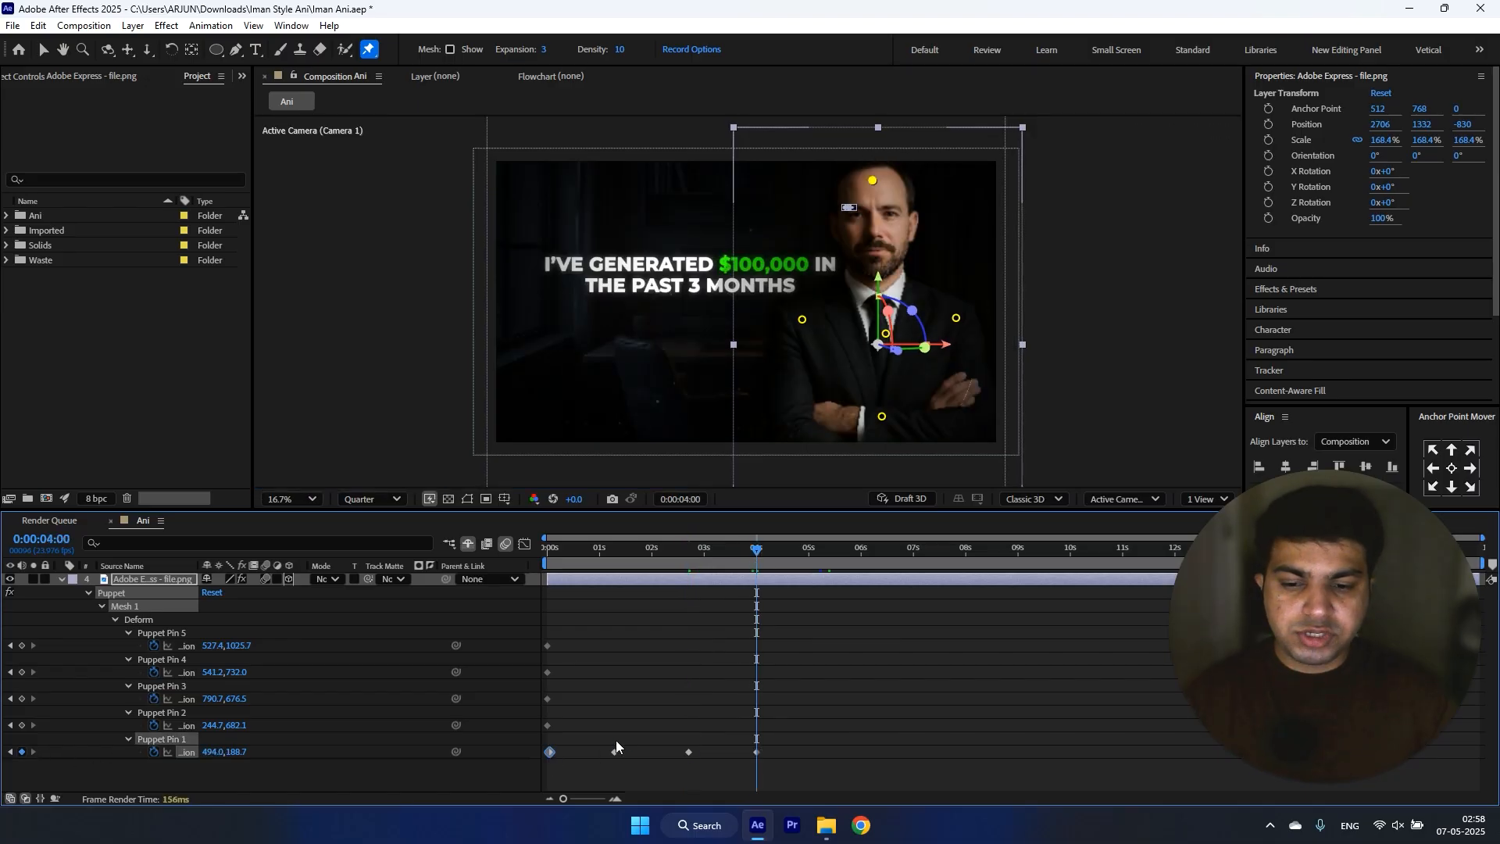
key(ctrl+v)
drag(552, 753, 547, 753)
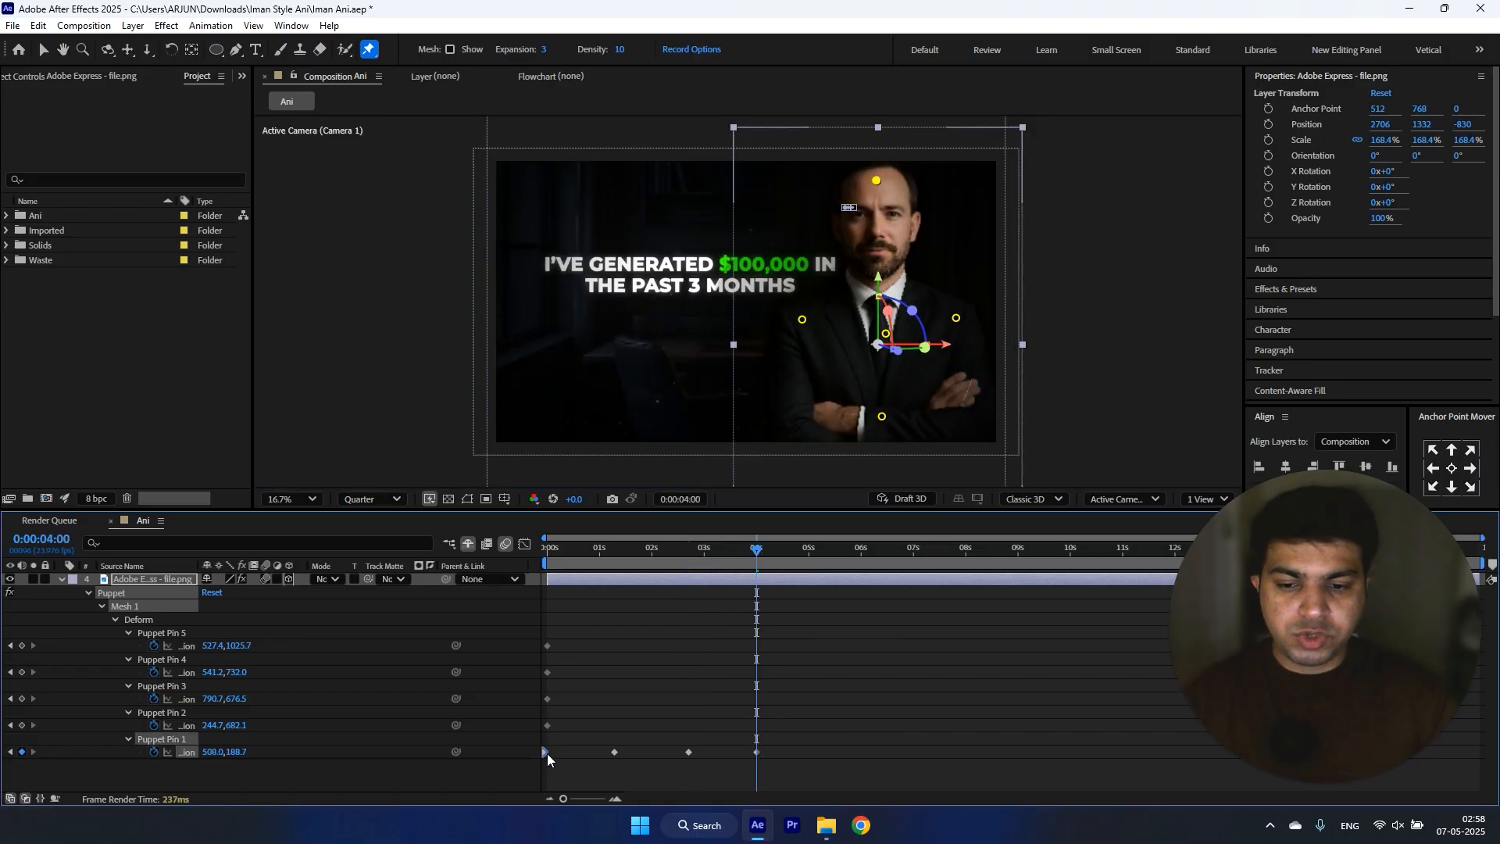
key(ctrl+z)
key(u)
Step: Show the hidden shy layers again, go to 0:00:05:11, and add an adjustment layer above all layers
drag(578, 549, 833, 553)
click(661, 677)
right_click(292, 742)
mouse_move(407, 554)
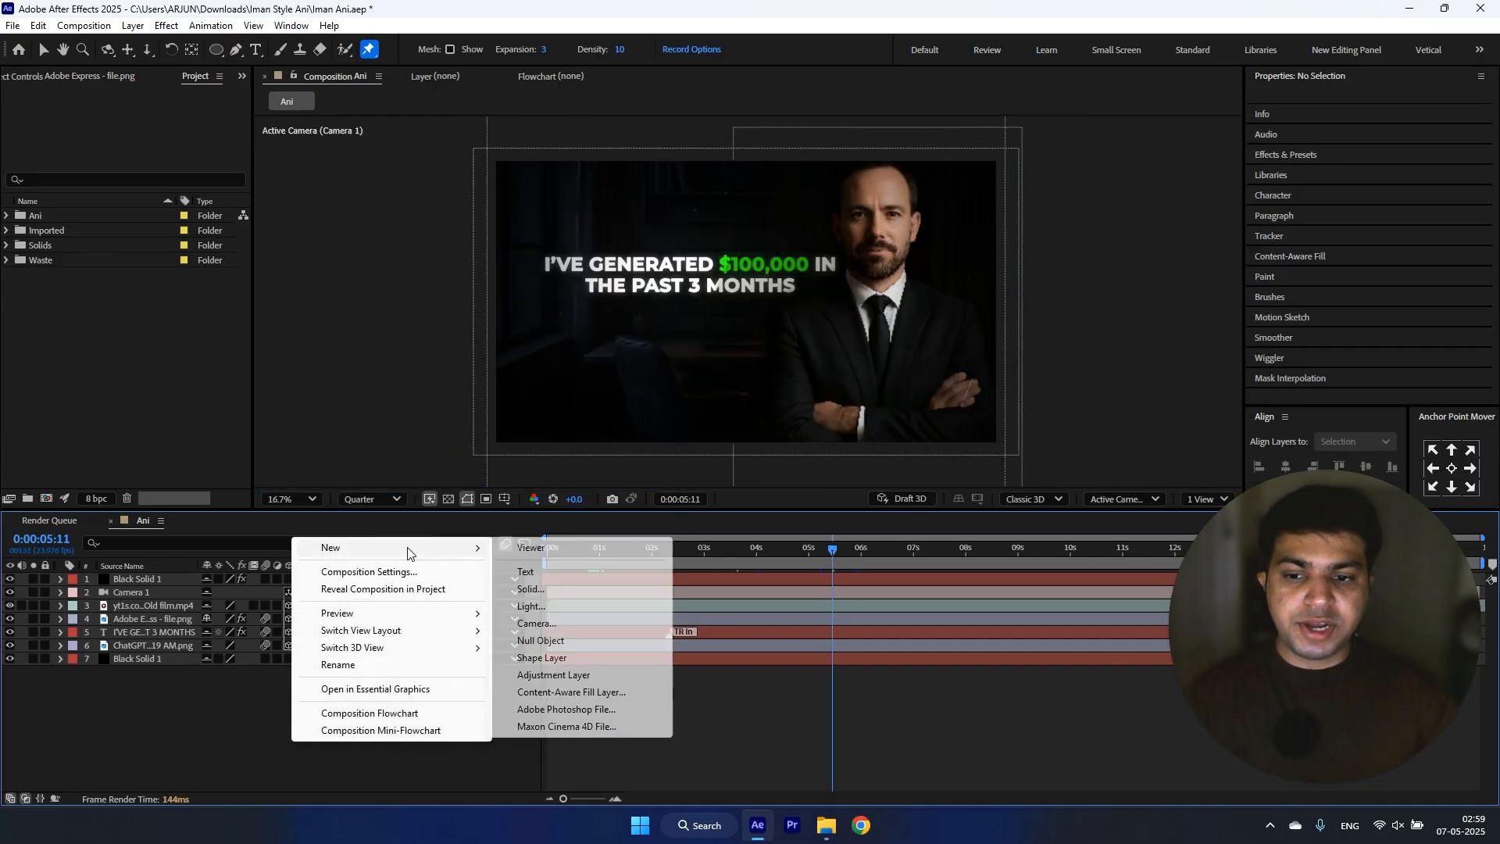
click(571, 673)
Step: Apply Posterize Time to the adjustment layer with a frame rate of 12
key(ctrl+space)
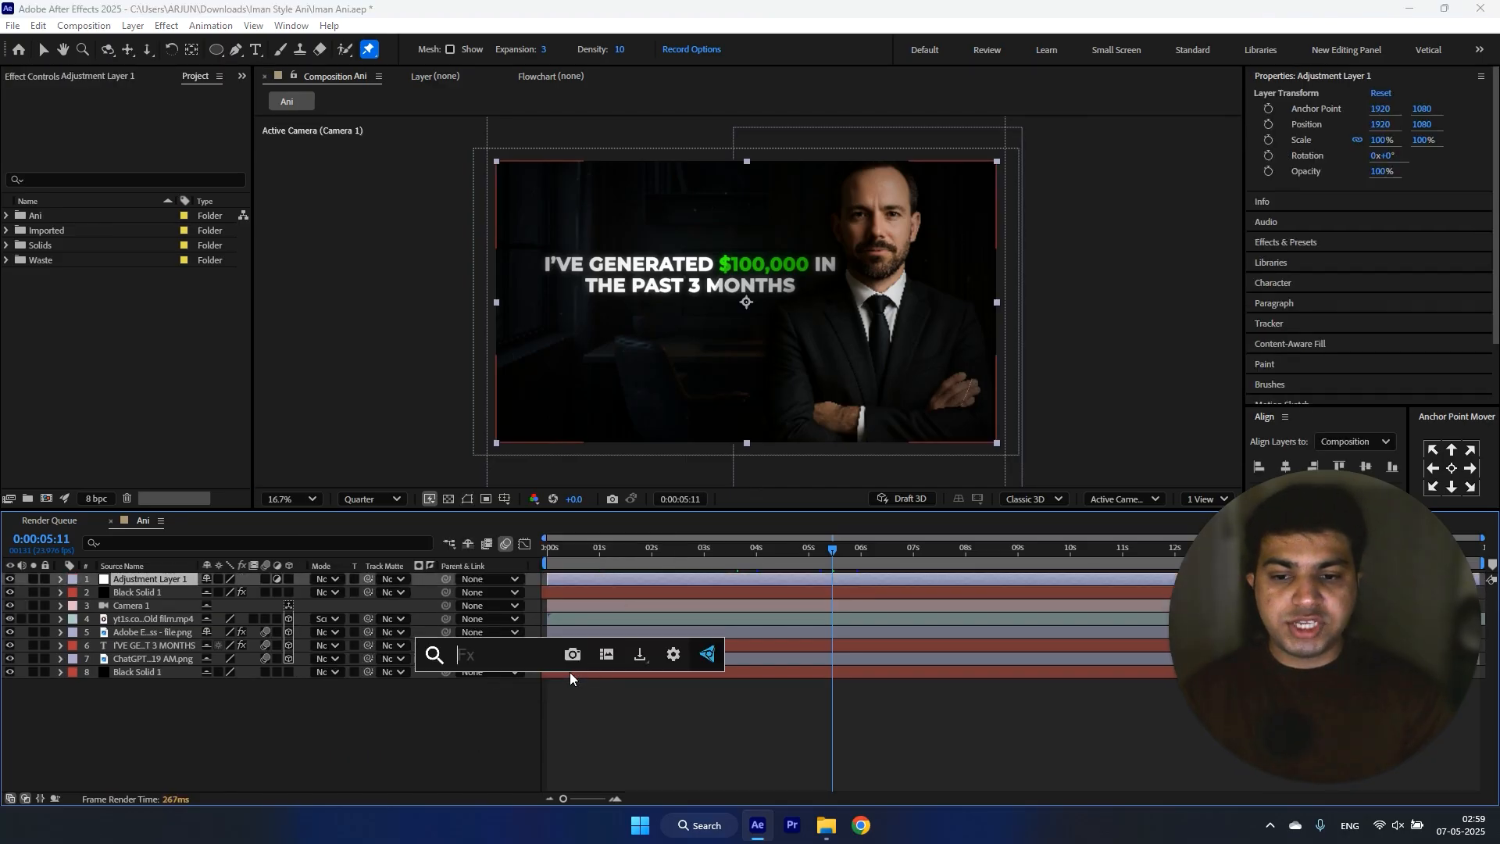
text(pos)
key(Down)
key(Return)
key(v)
click(151, 122)
text(12)
key(Return)
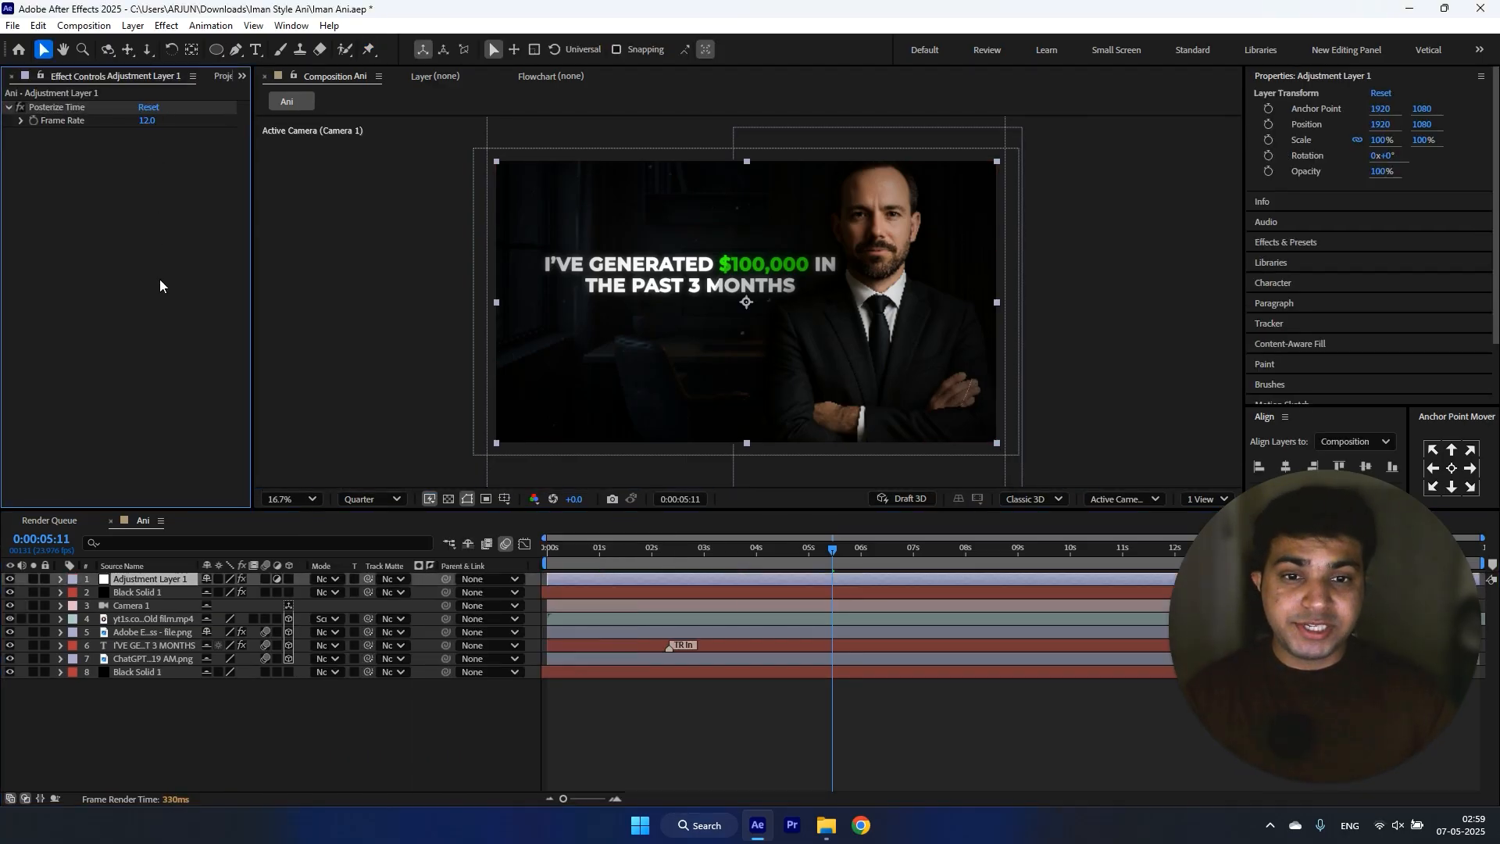
Step: Set the Ani composition's frame rate to 24 fps
click(94, 26)
click(129, 67)
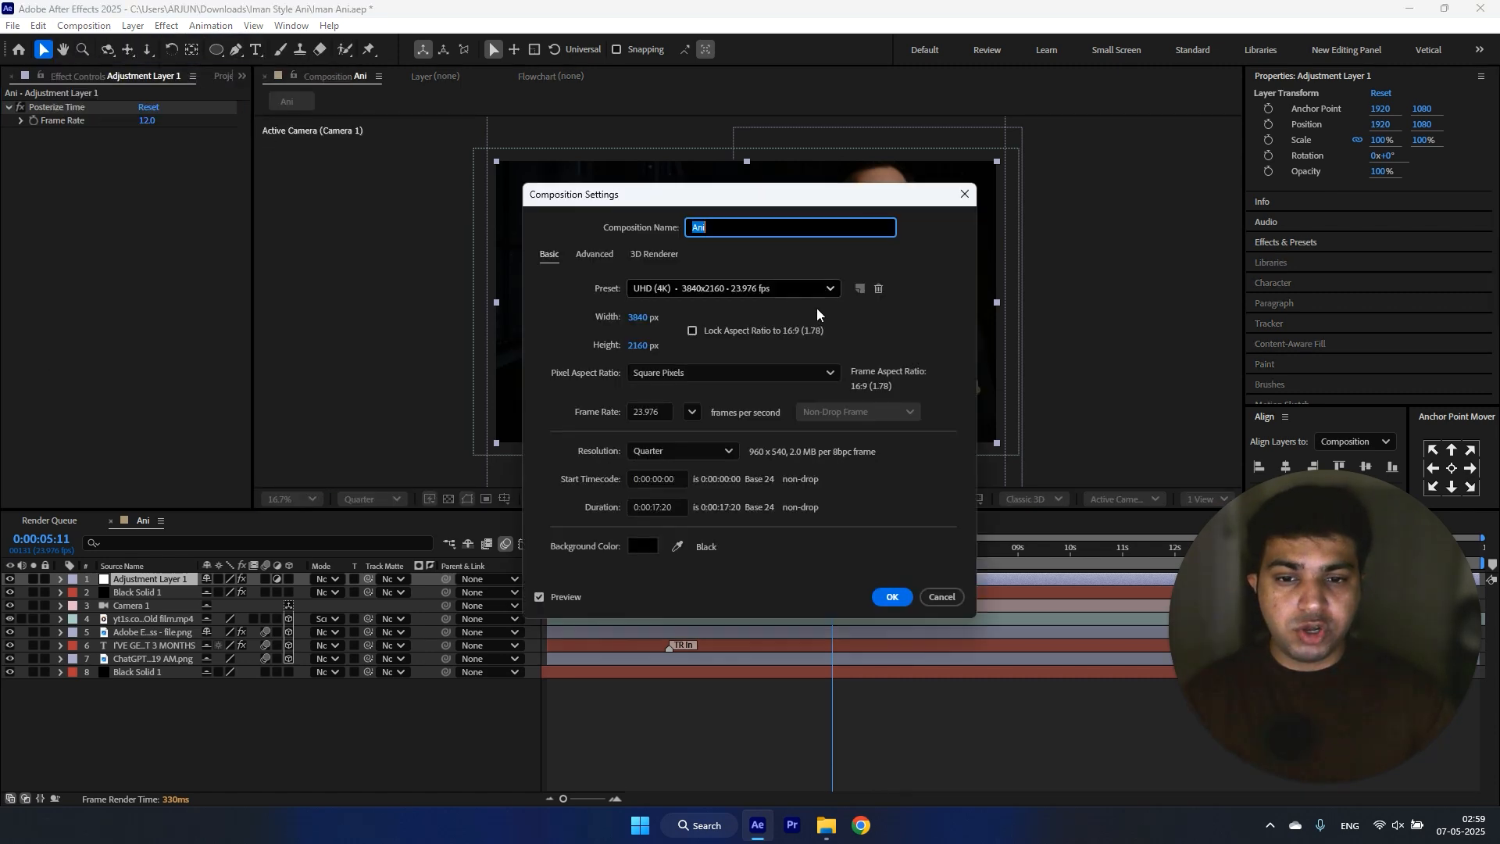
click(692, 412)
click(727, 517)
click(893, 596)
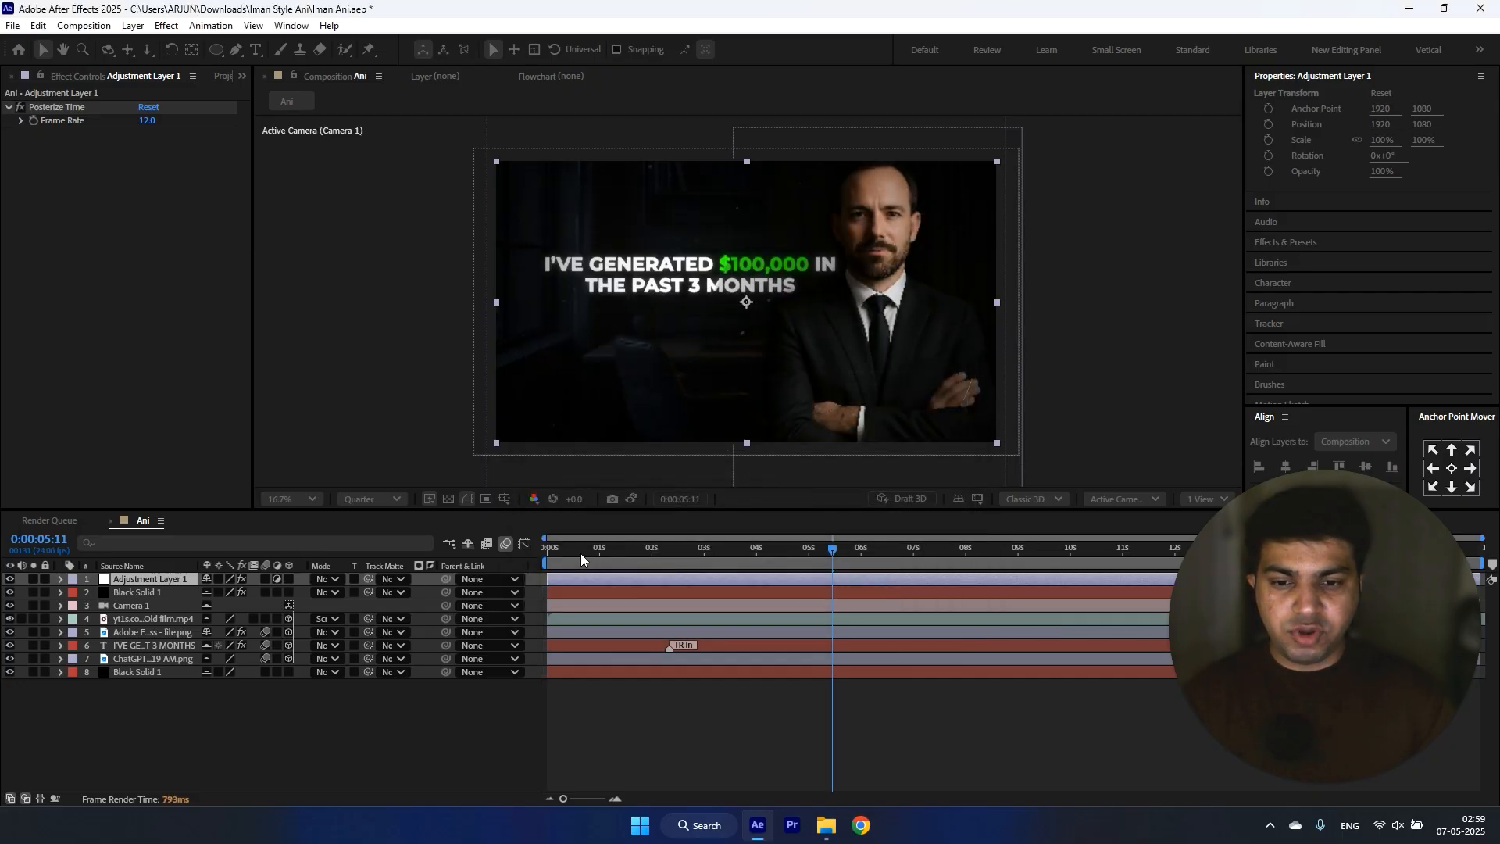
Step: Scrub through the opening of the composition to review the headline and camera animation
click(574, 551)
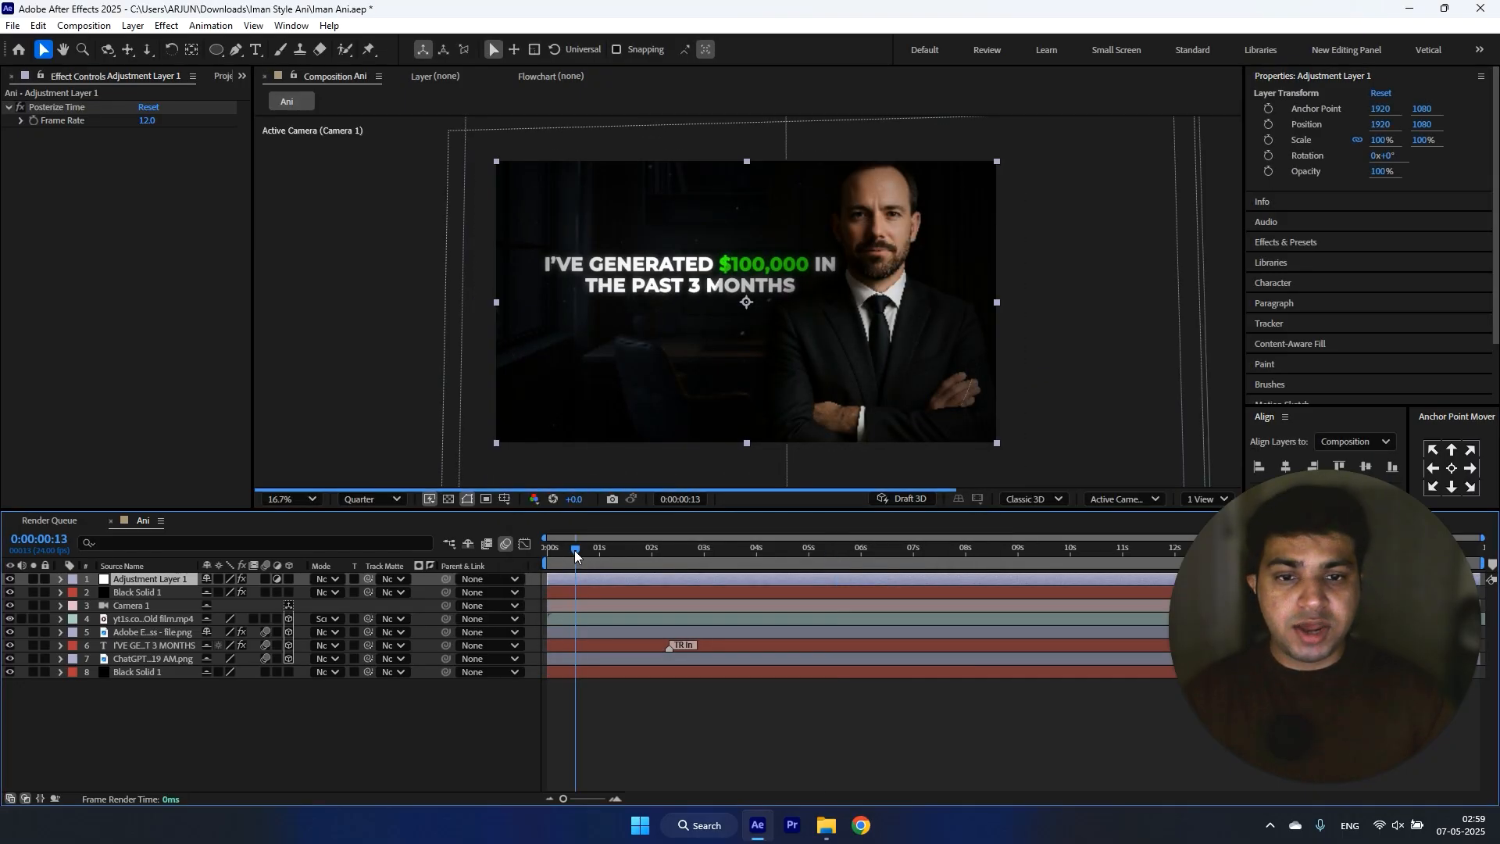
drag(573, 556, 655, 546)
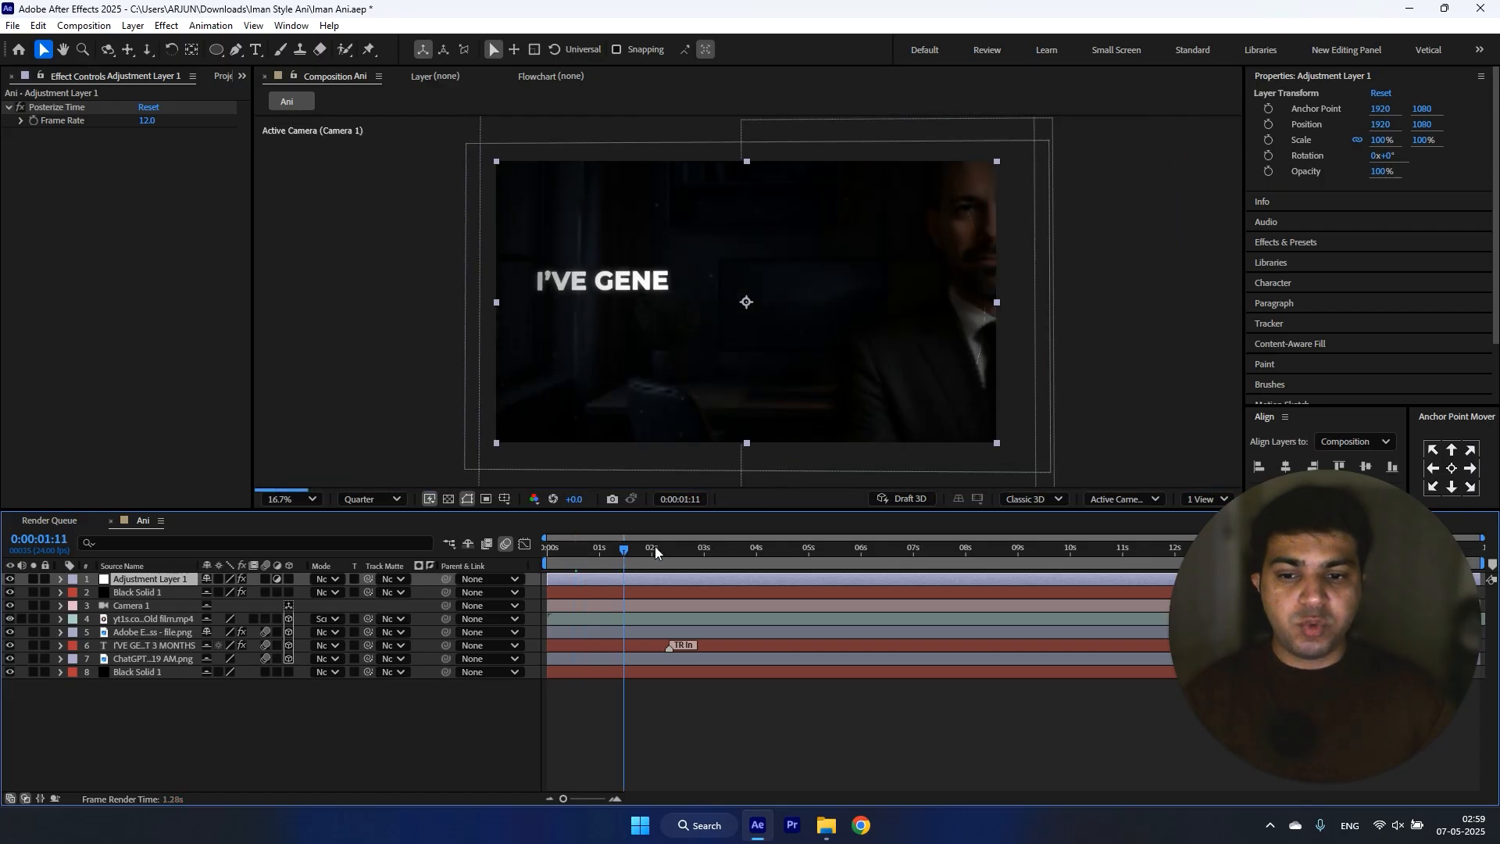